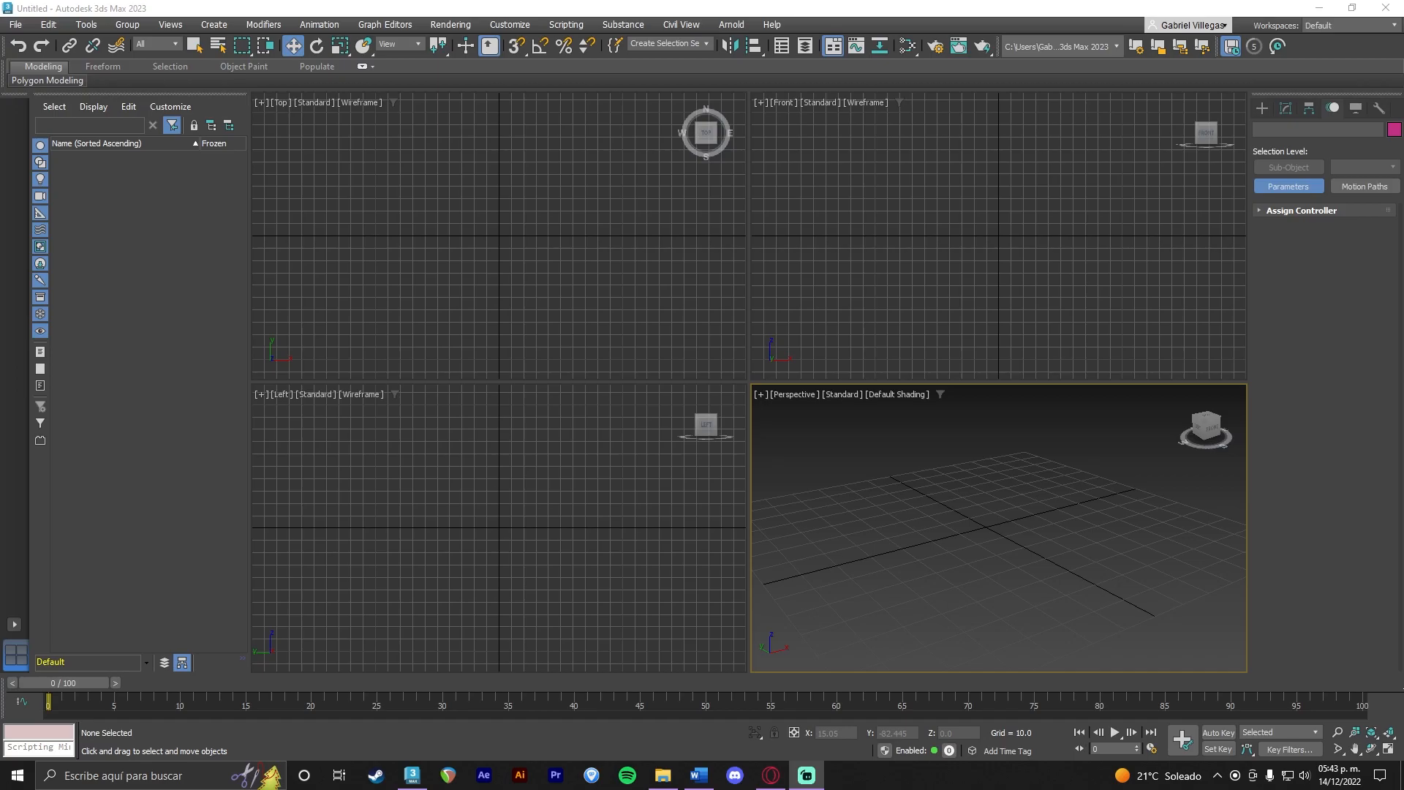
Maximize the Perspective viewport and create a box with a base about 48 by 39 units.
left_click(1101, 472)
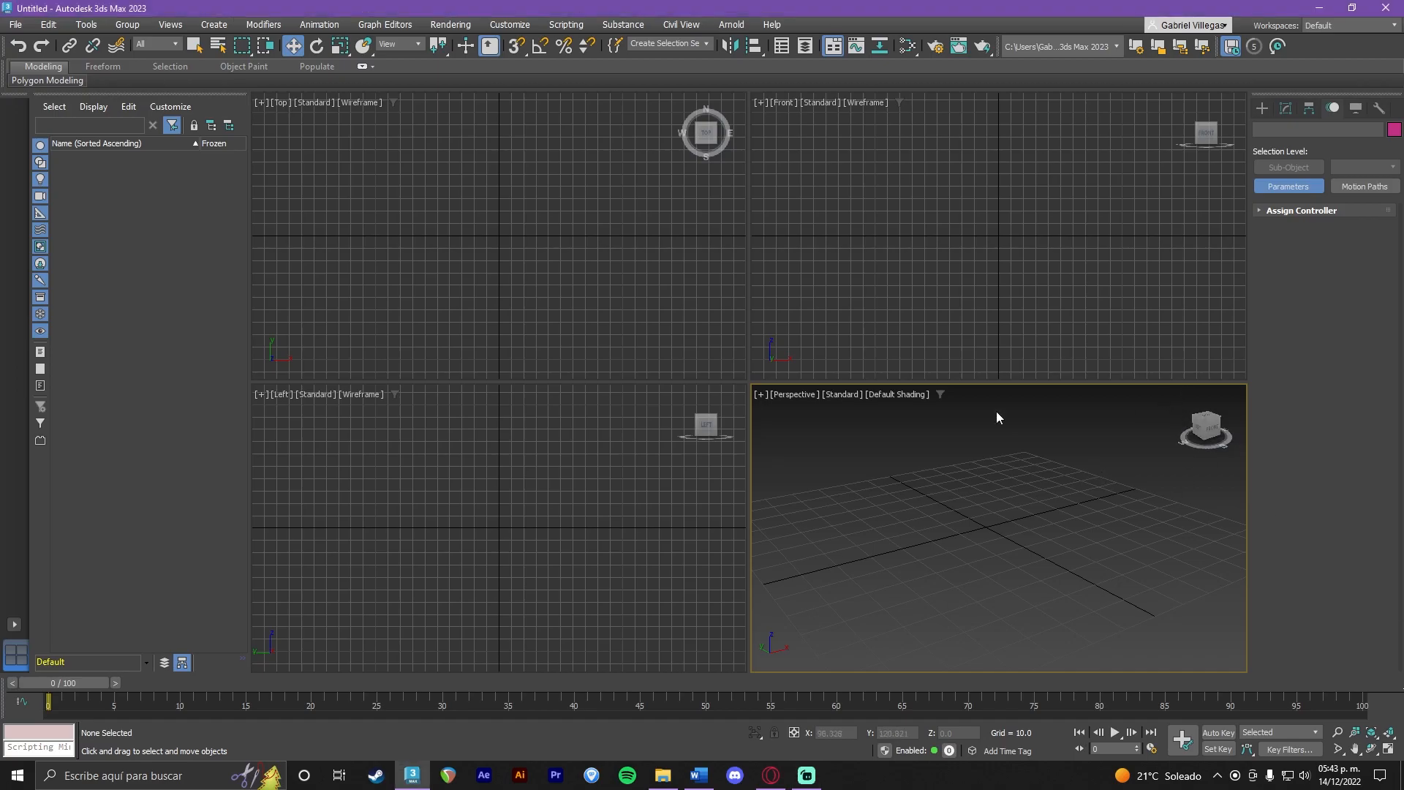
key("alt+w")
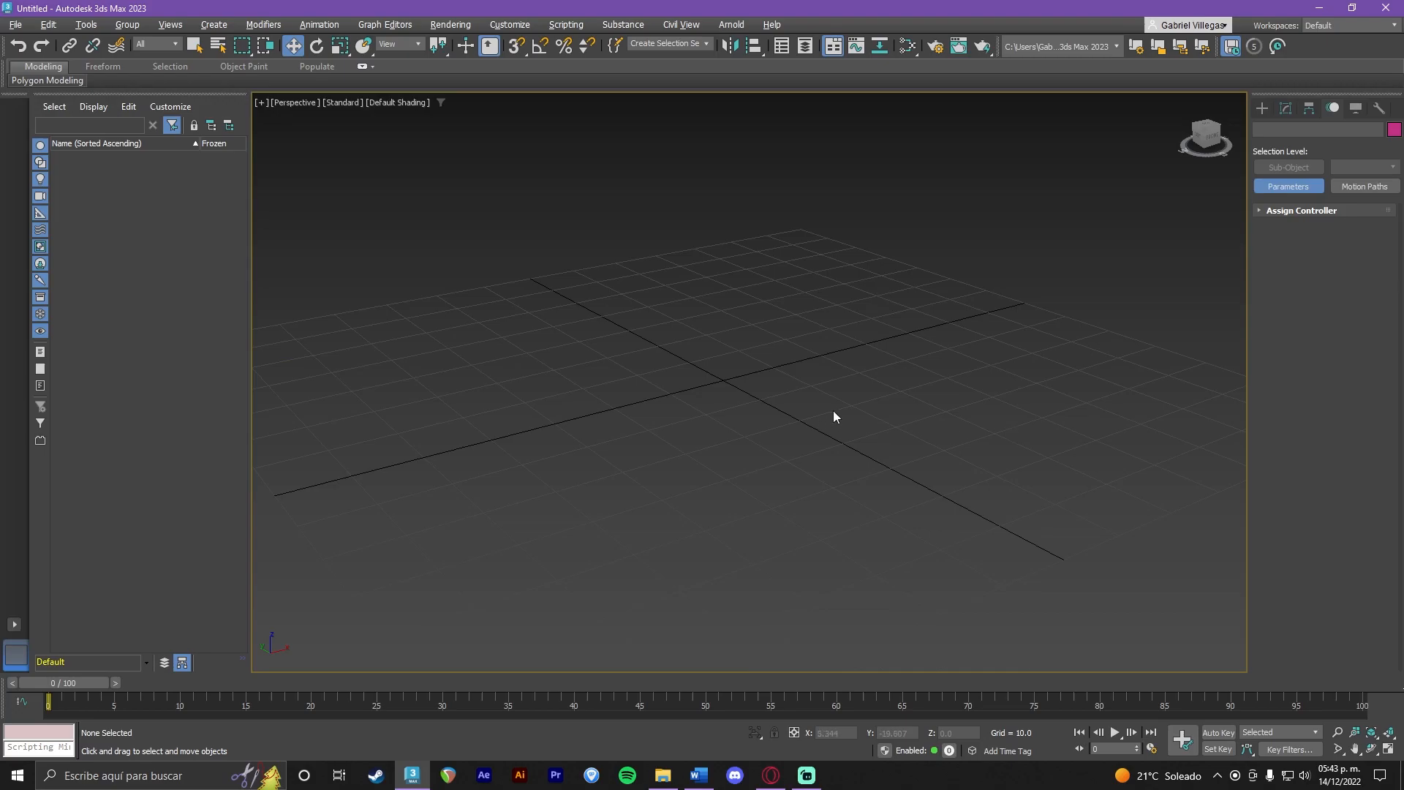
left_click(1264, 109)
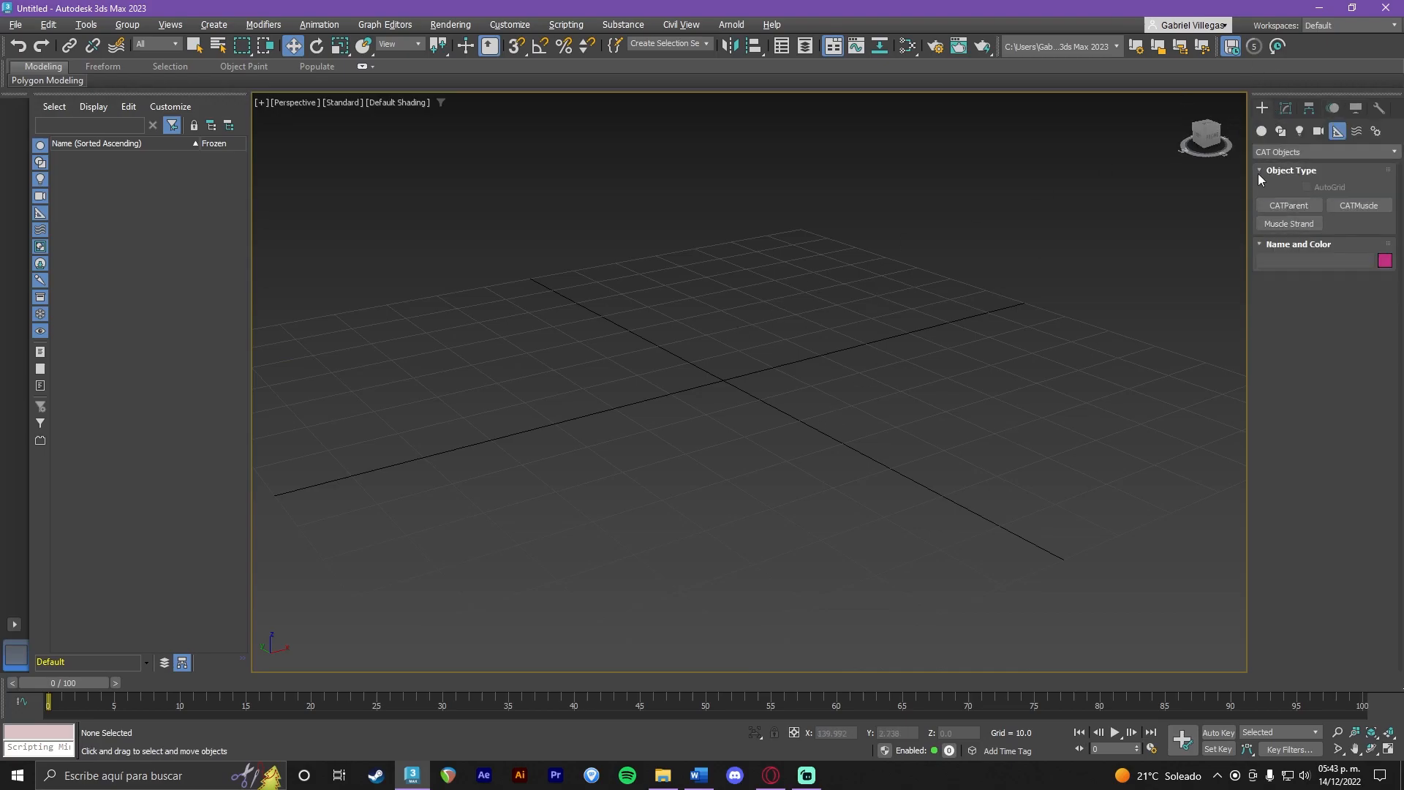
left_click(1262, 132)
left_click(1288, 206)
left_click_drag(641, 364, 1025, 402)
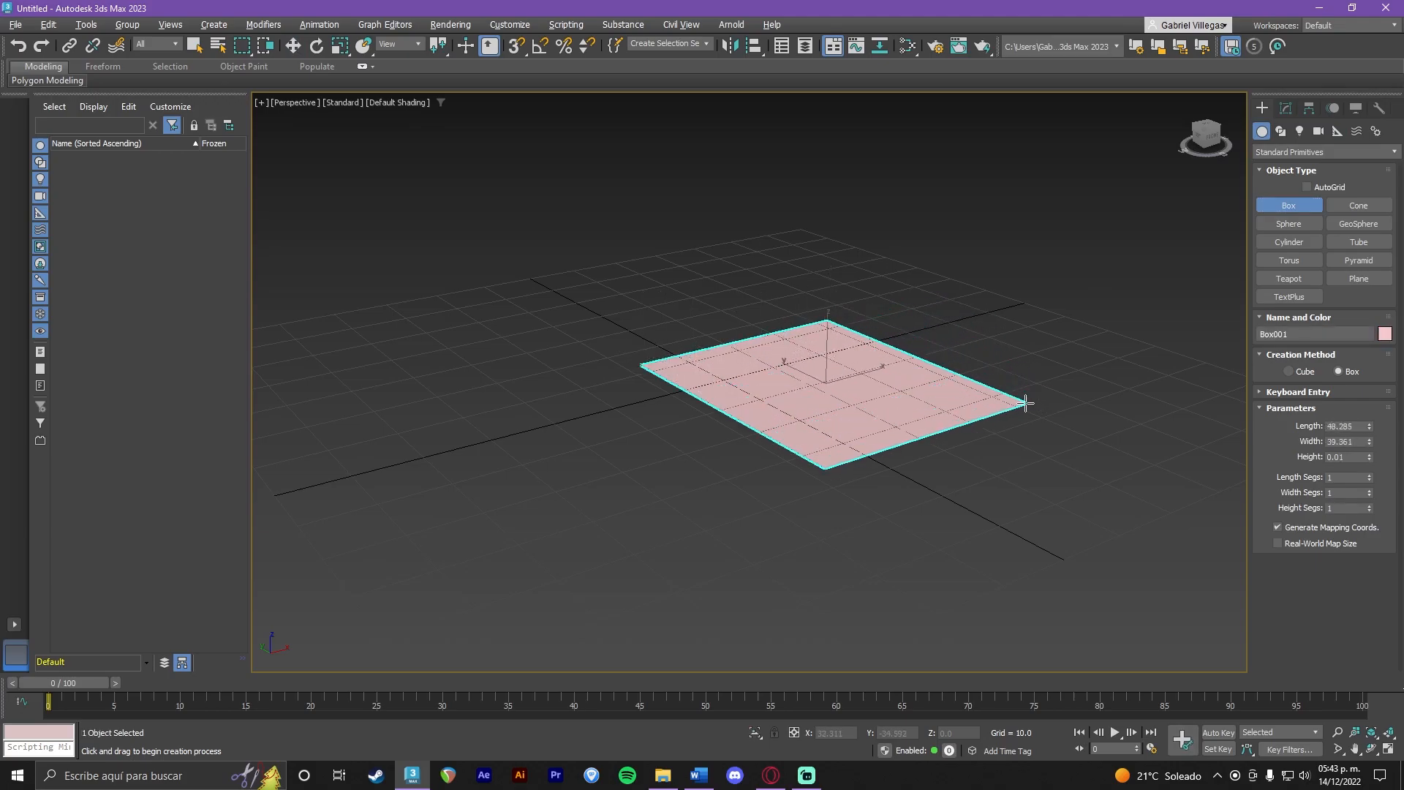
left_click(1002, 183)
middle_click_drag(1003, 273, 655, 303, "alt")
Move the box across the ground plane to about X -49.5, Y -37.5.
key("w")
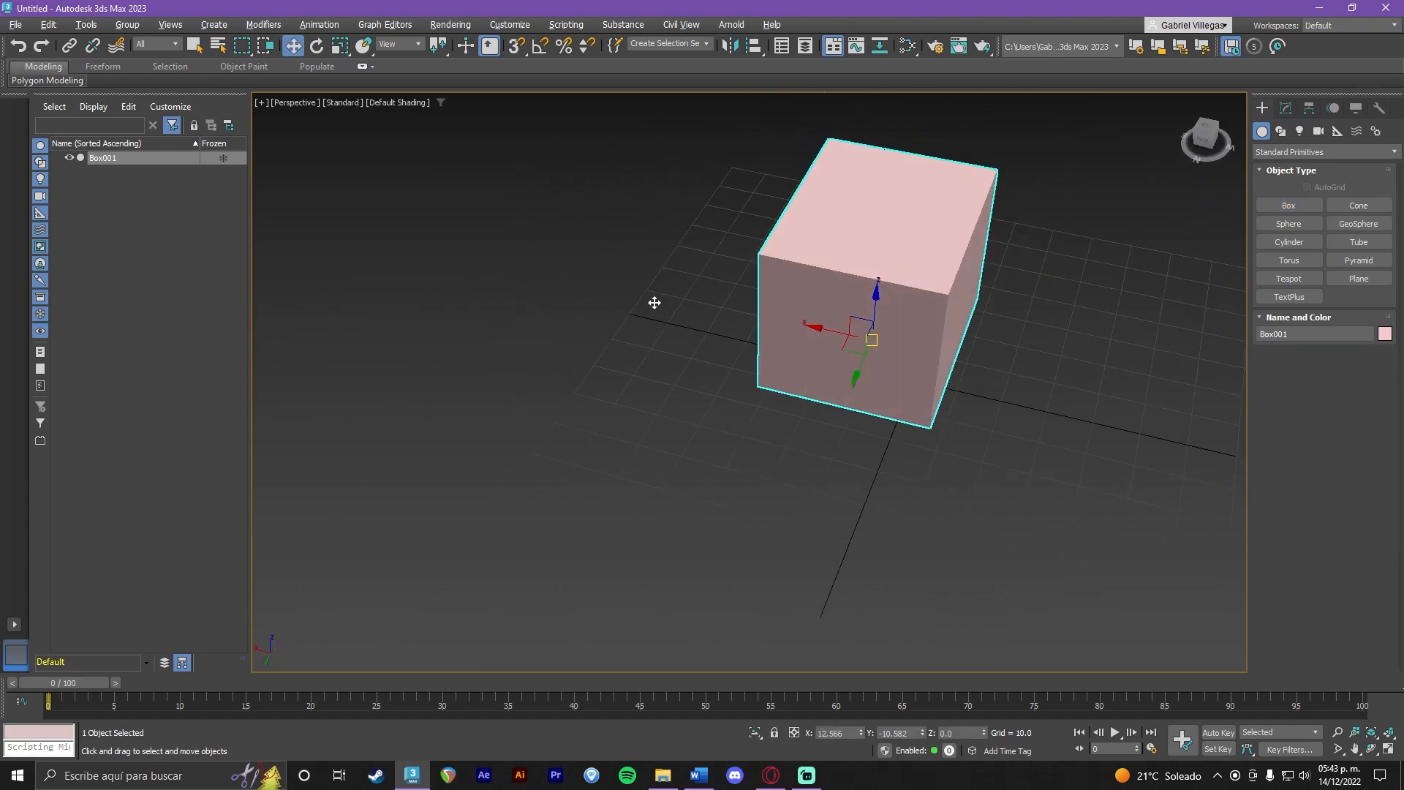
left_click_drag(870, 338, 1193, 322)
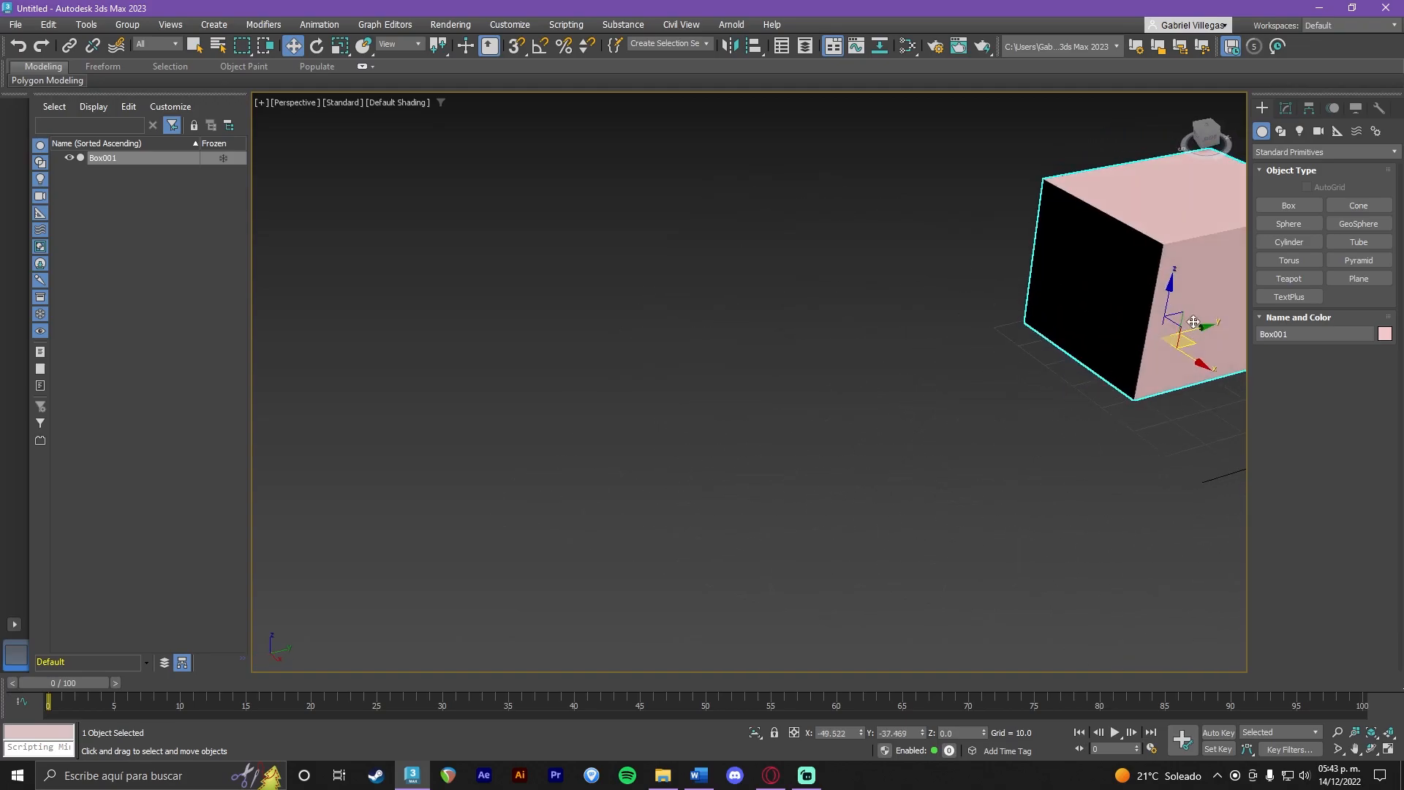
key("z")
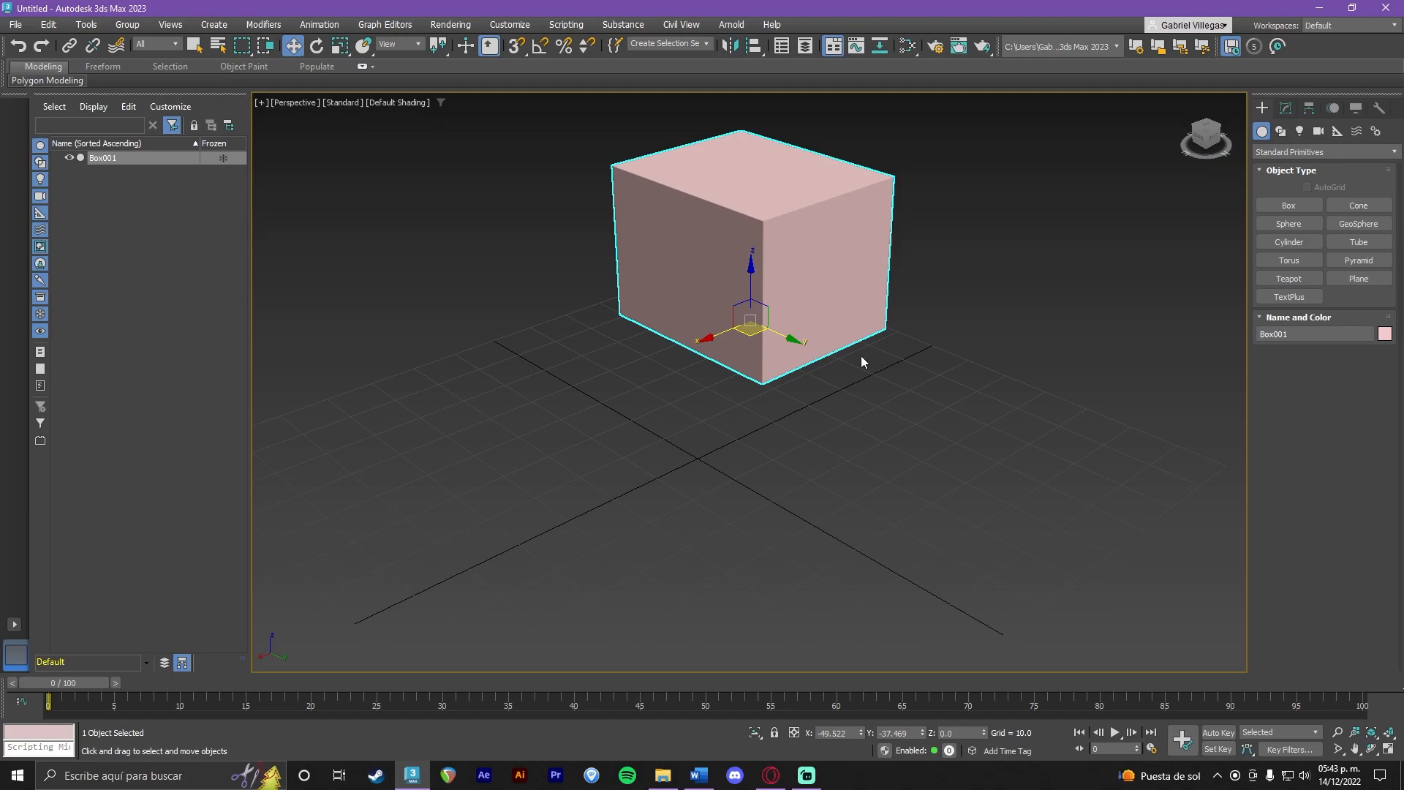
Scale the box down and place it at the grid's corner, at about Y -52.2, Z 2.6.
key("r")
left_click_drag(759, 313, 756, 361)
middle_click_drag(755, 356, 821, 397, "alt")
scroll(773, 274, "up", 4)
middle_click_drag(772, 273, 757, 337, "alt")
key("w")
left_click_drag(783, 361, 655, 319)
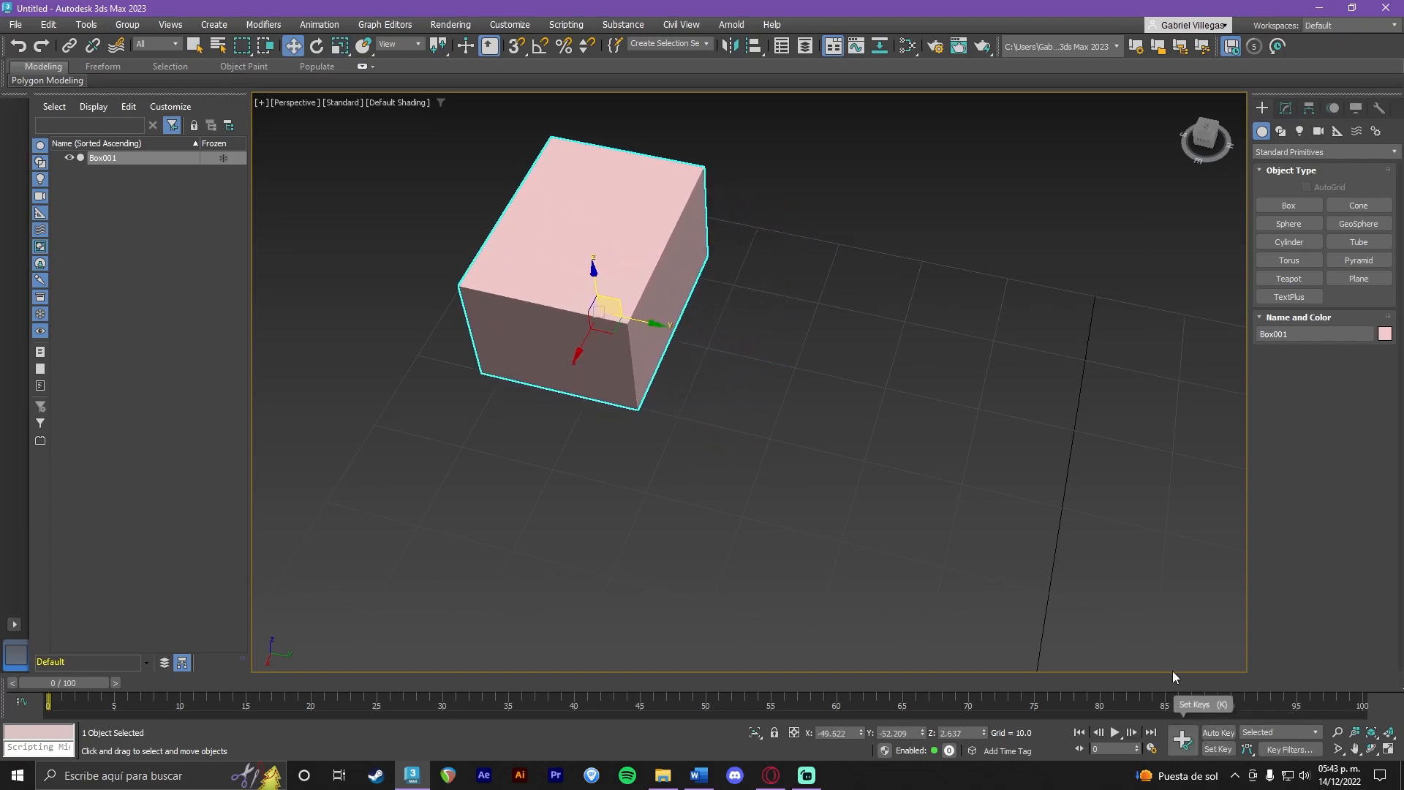
scroll(1048, 413, "down", 5)
middle_click_drag(1050, 413, 831, 357, "alt")
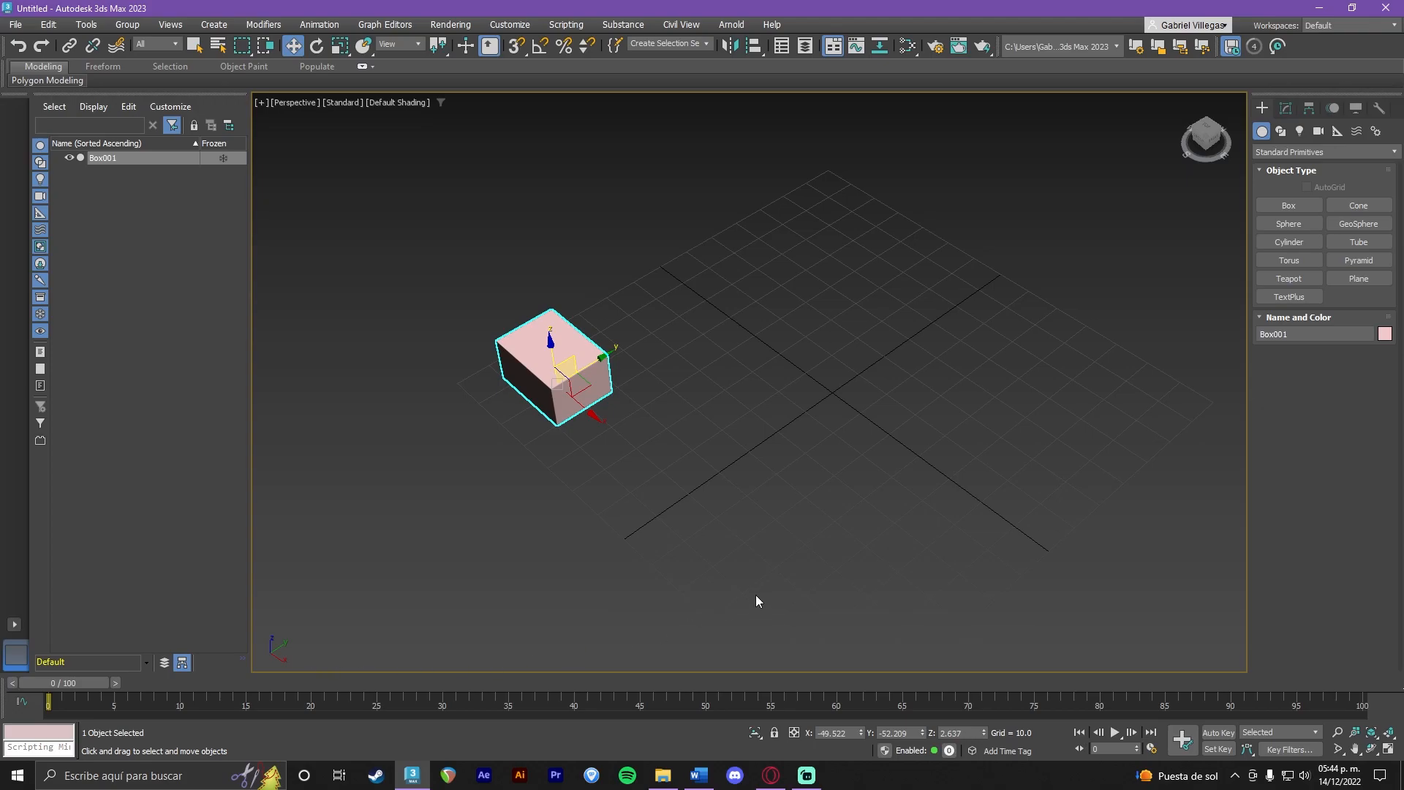
Turn on Auto Key and test the timeline by scrubbing to frame 15 and playing the animation from frame 0.
left_click(1217, 733)
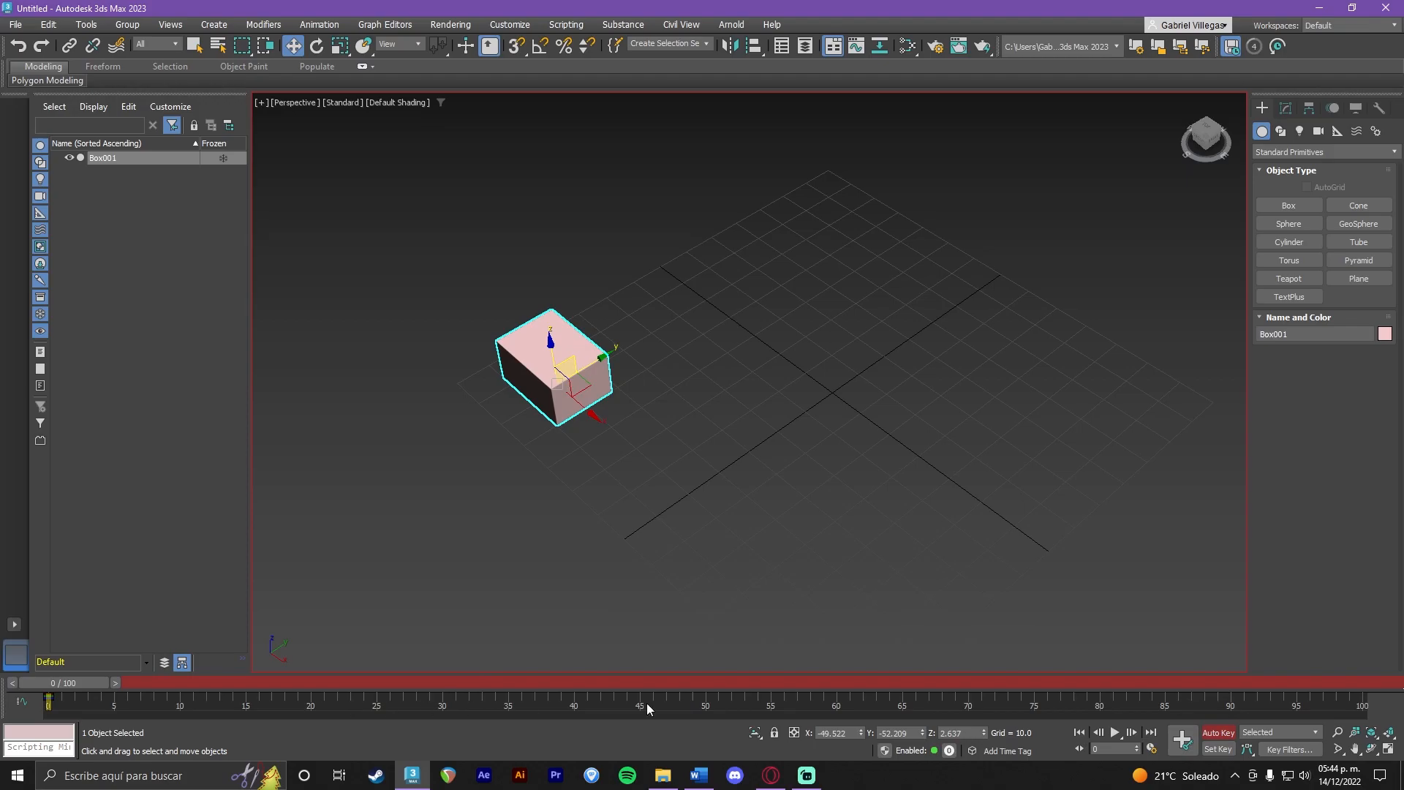
left_click_drag(87, 687, 271, 693)
key("w")
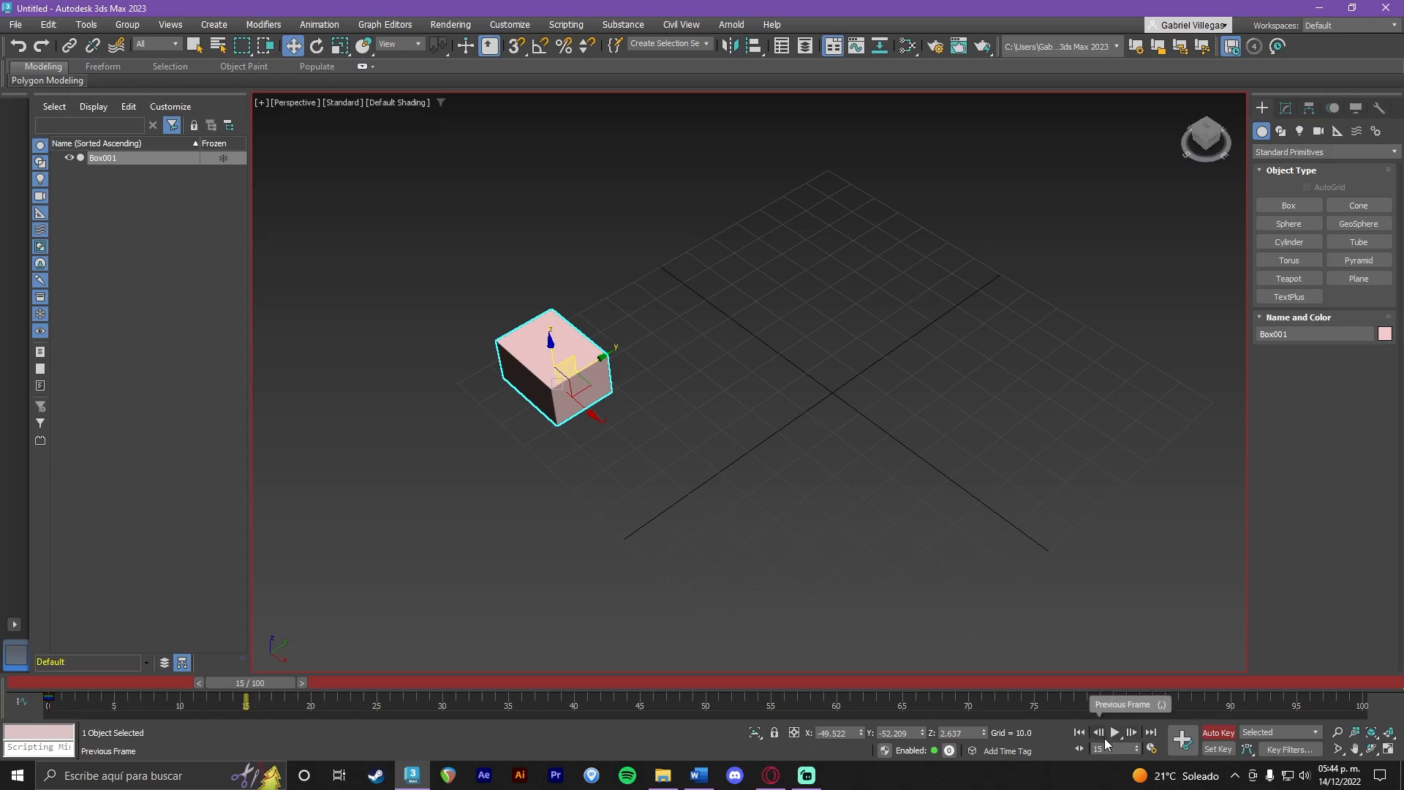
left_click_drag(259, 681, 3, 711)
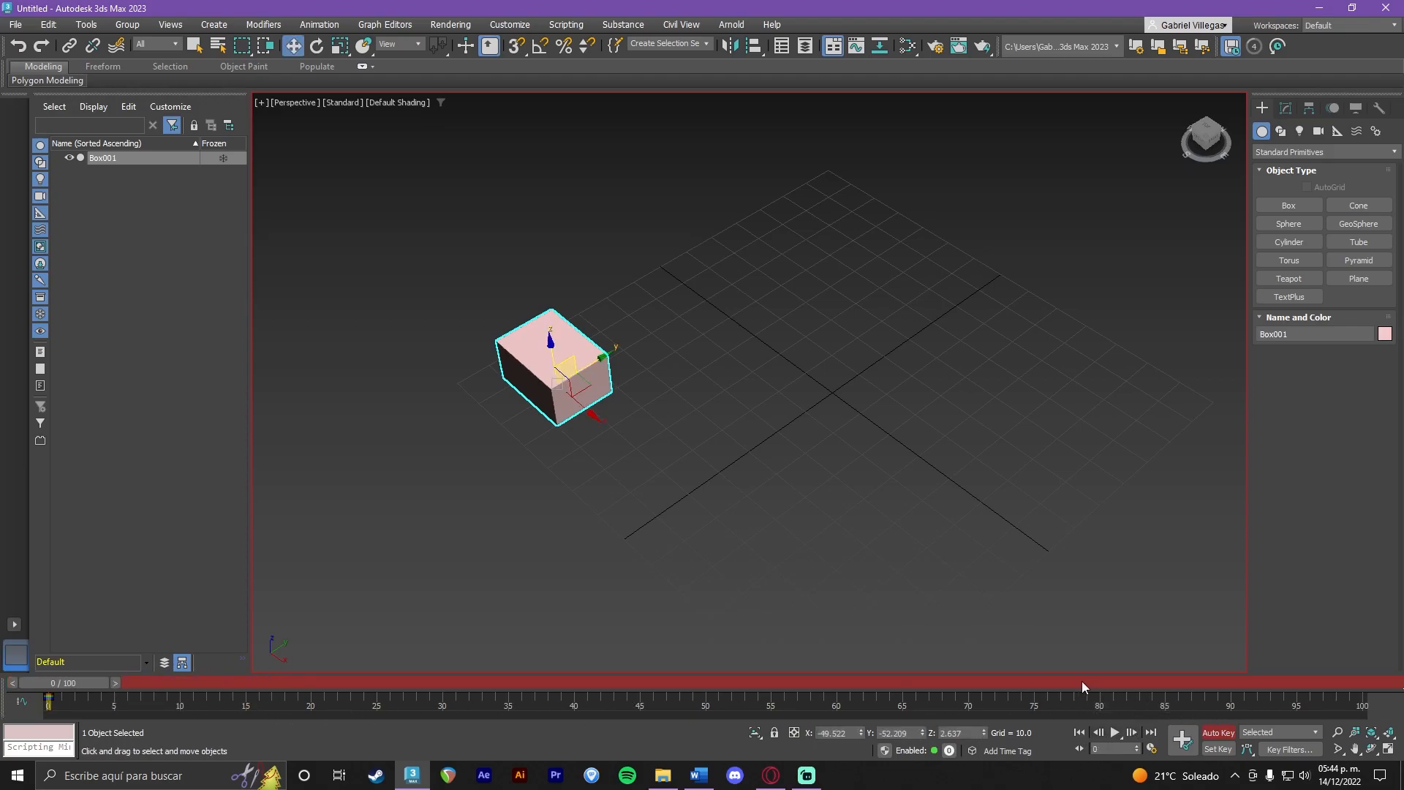
left_click(1115, 732)
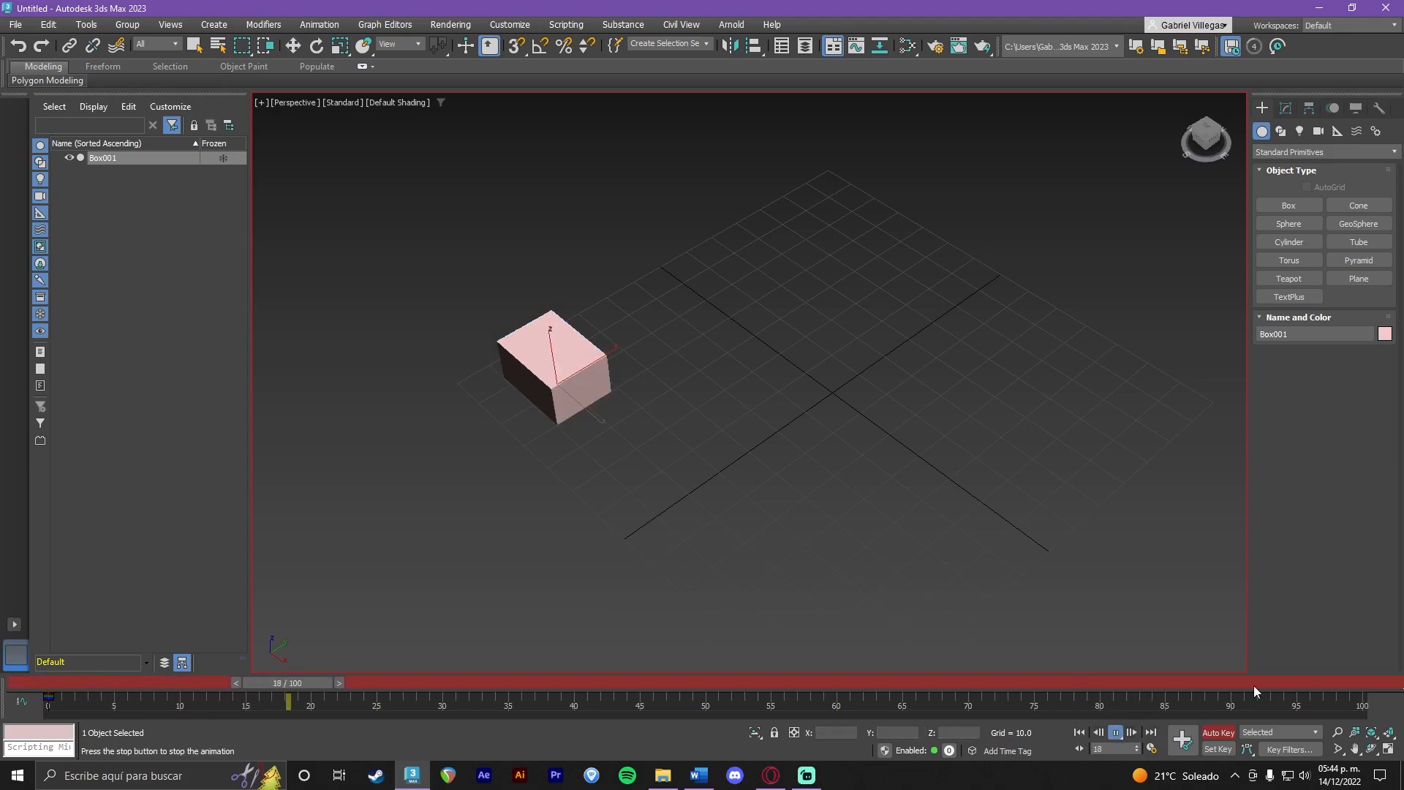
left_click(1118, 734)
At frame 25, key the box moved along Y to about 52.5 and play the animation from the start.
key("w")
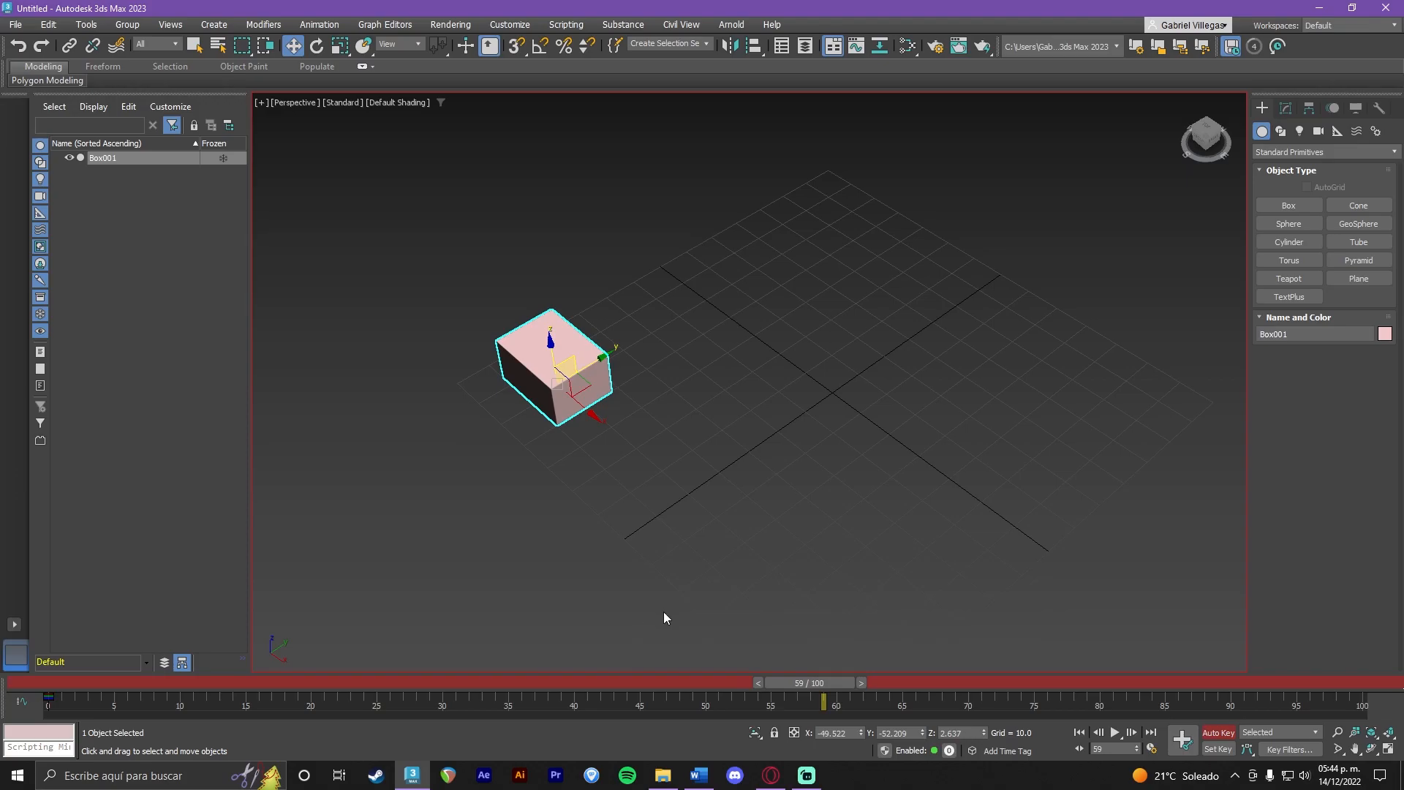
left_click_drag(793, 683, 374, 701)
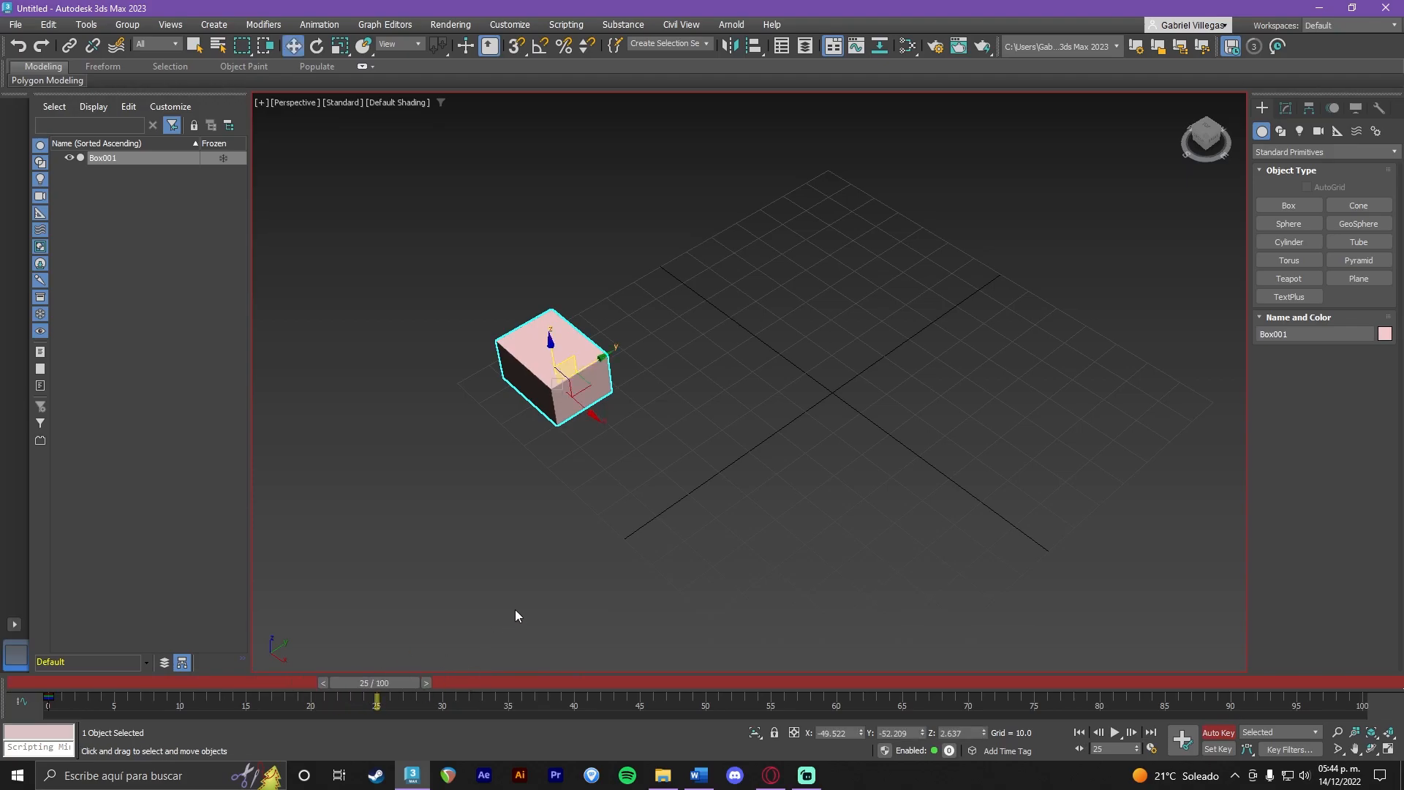
left_click_drag(613, 357, 898, 196)
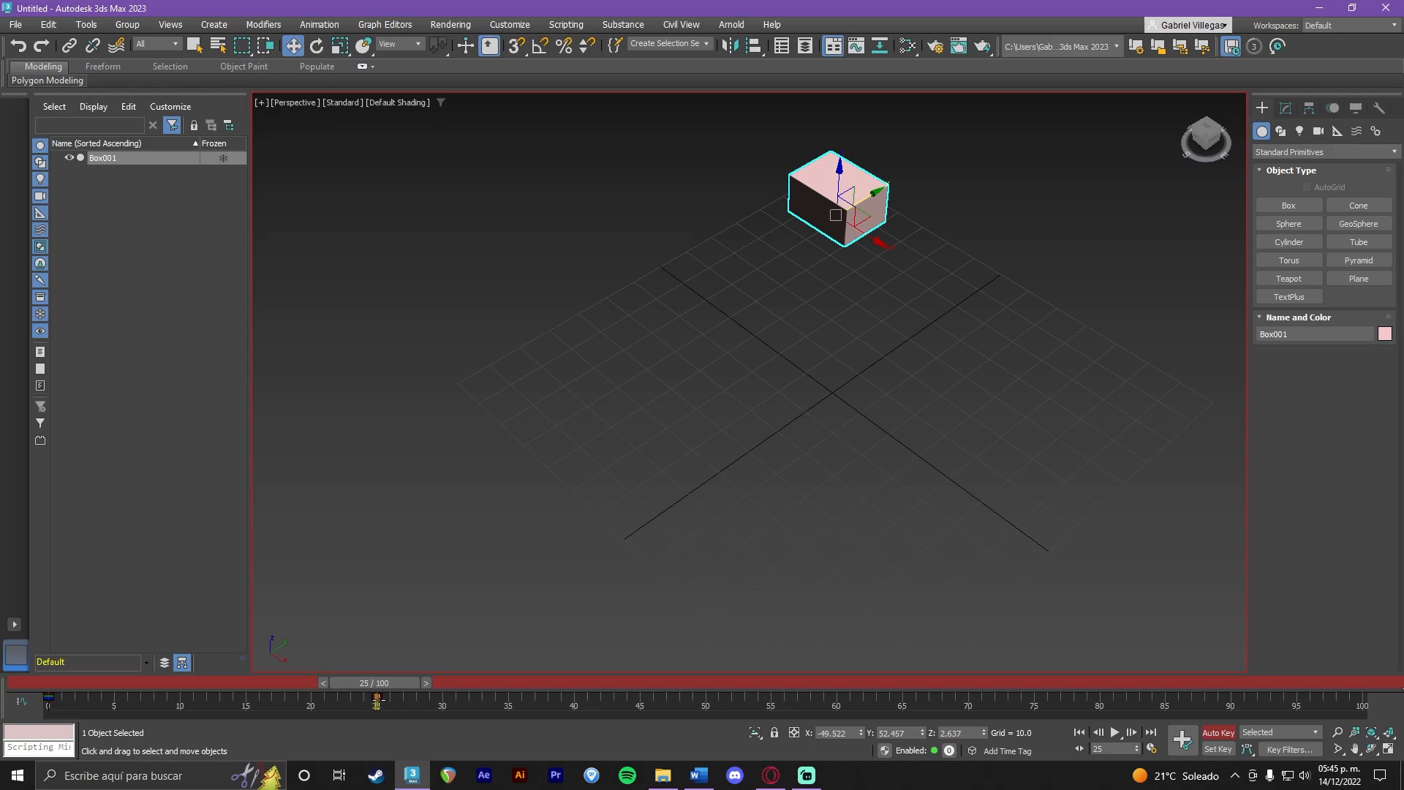
left_click_drag(381, 687, 73, 701)
left_click(1115, 733)
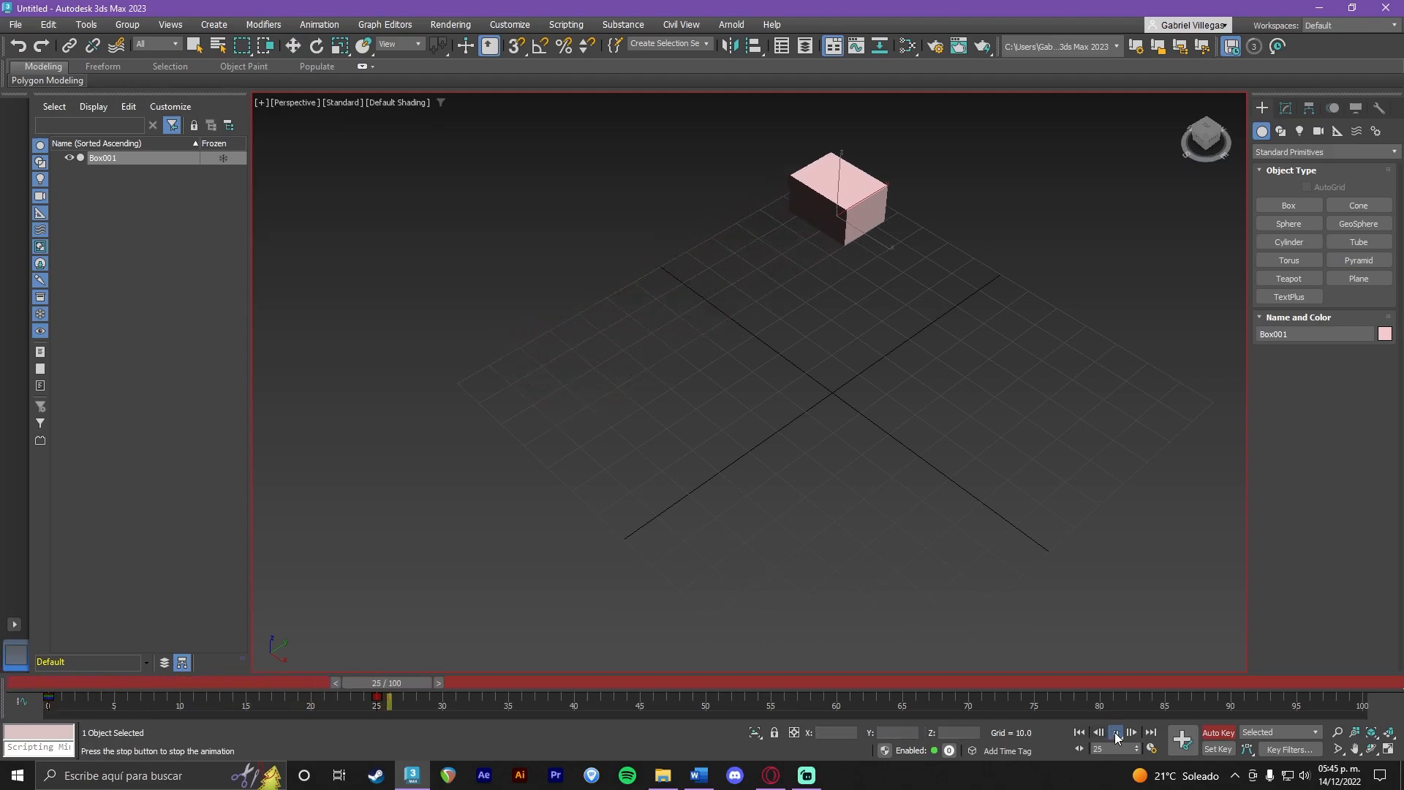
left_click(1116, 733)
At frame 50, key the box moved along X to about 57.1.
left_click_drag(477, 692, 733, 697)
key("w")
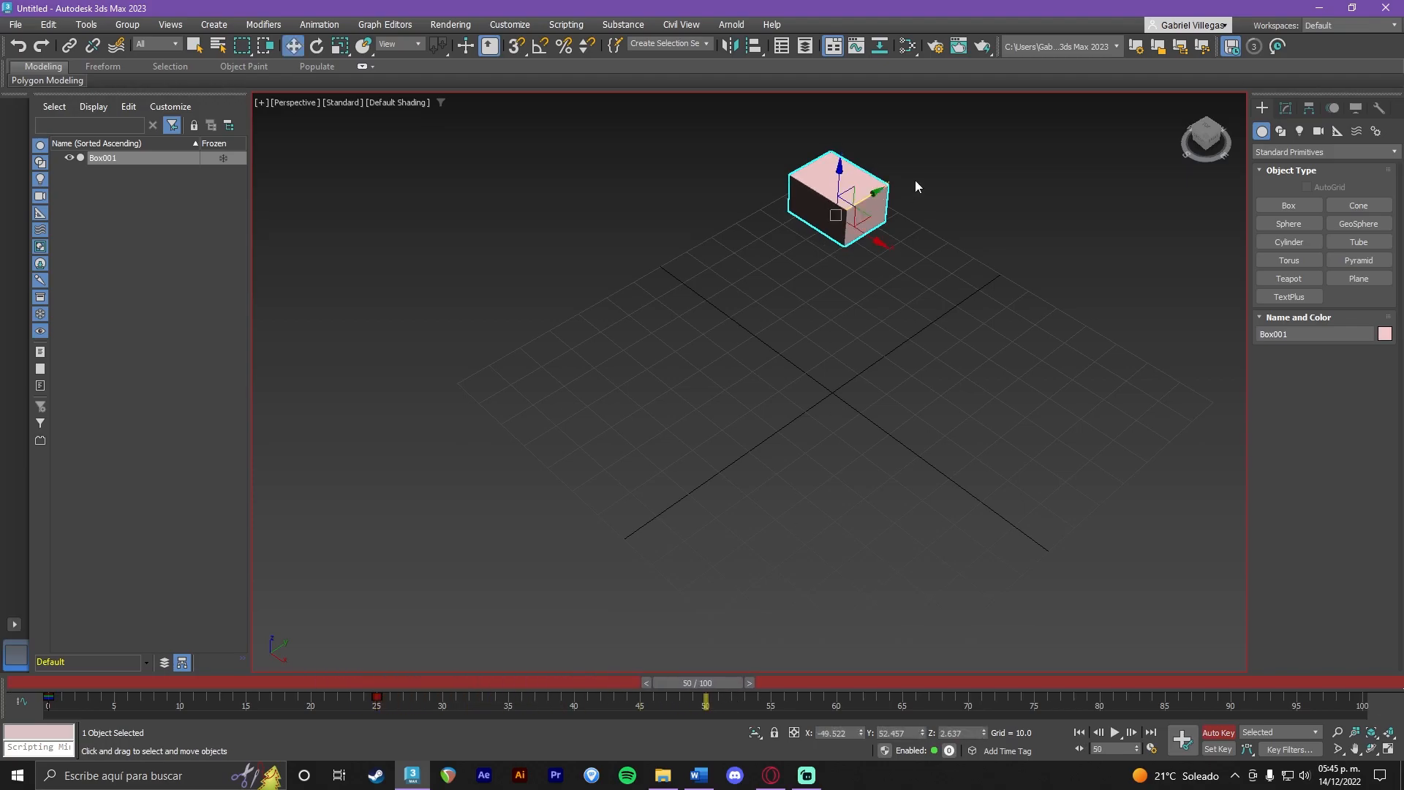
left_click_drag(881, 242, 1215, 396)
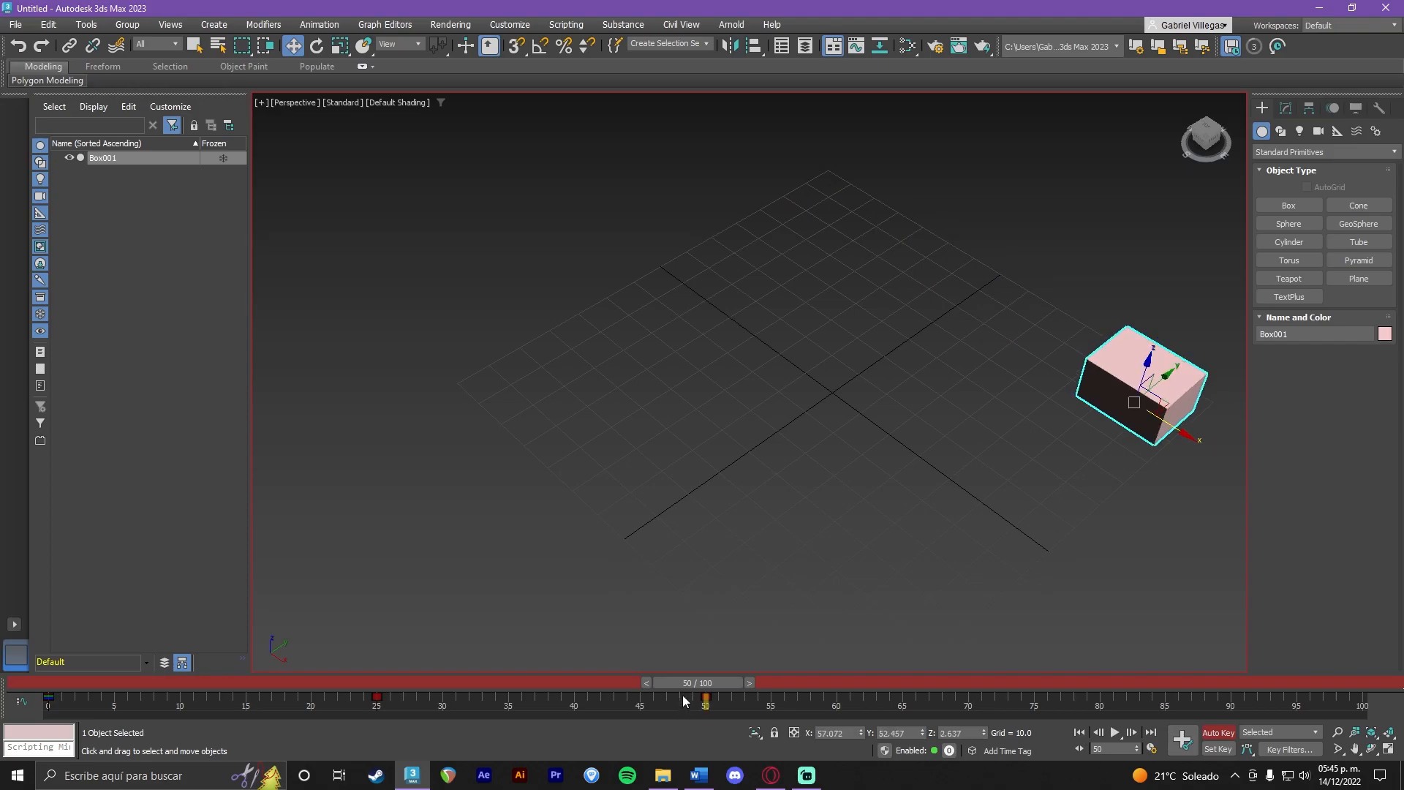
mouse_move(709, 697)
left_mouse_down()
mouse_move(417, 699)
mouse_move(717, 689)
left_mouse_up()
key("w")
middle_click_drag(895, 395, 892, 351)
Key the box moved along Y to about -56.6 at frame 75 and along X to about -45.1 at frame 100.
left_click_drag(704, 683, 1034, 682)
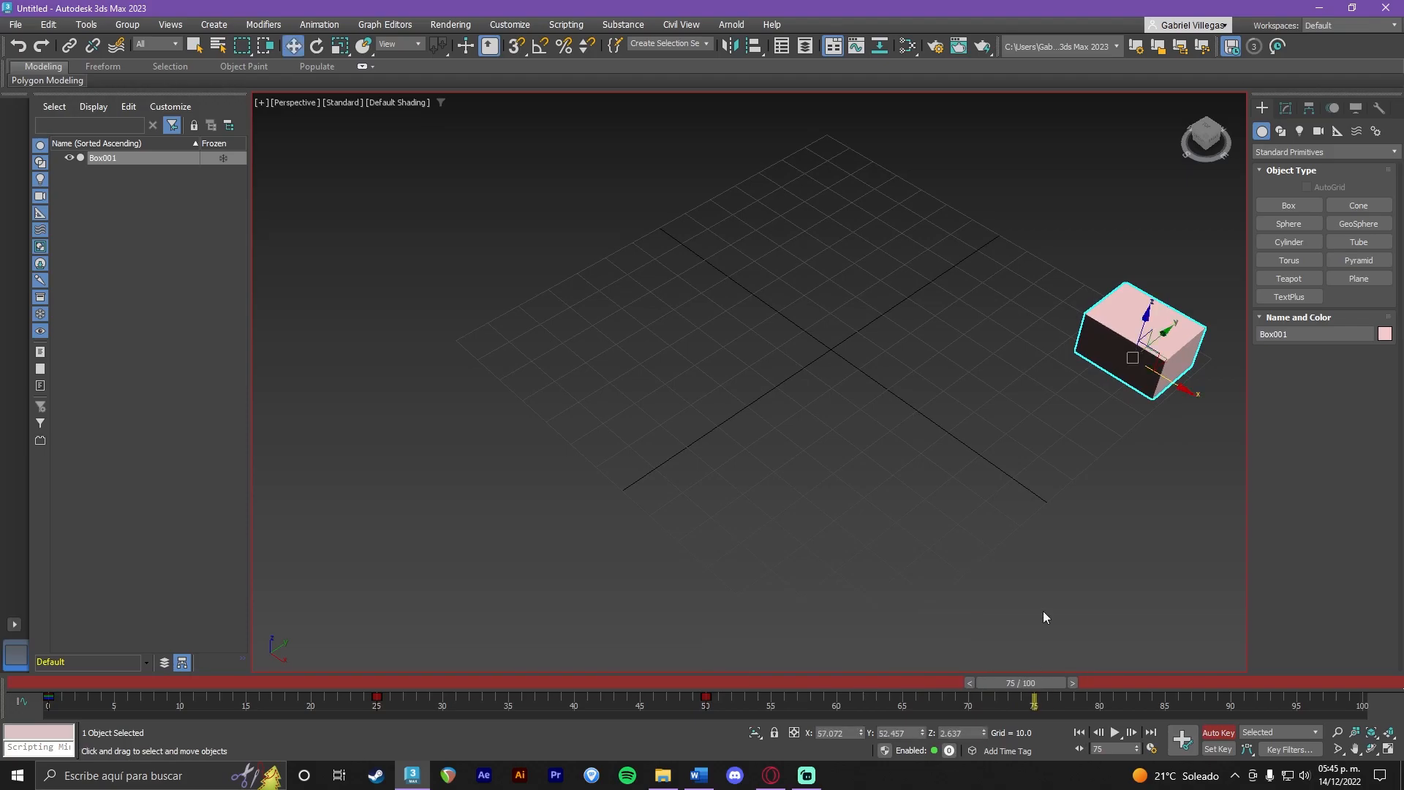
left_click_drag(1172, 334, 863, 578)
left_click_drag(1024, 686, 1342, 685)
left_click_drag(884, 645, 538, 432)
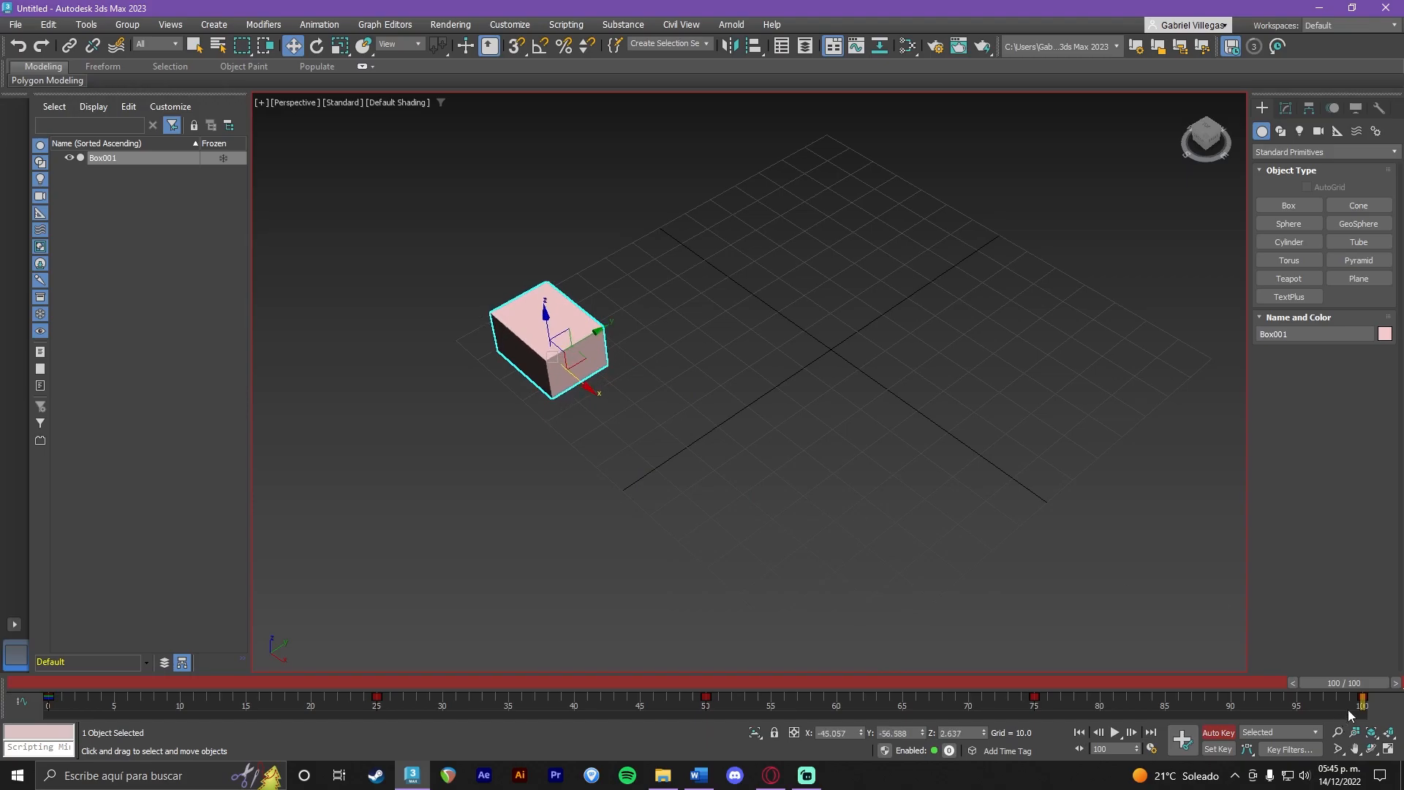
Play the box animation from frame 0 and compare the box's position at frames 0 and 100.
left_click_drag(1351, 684, 55, 695)
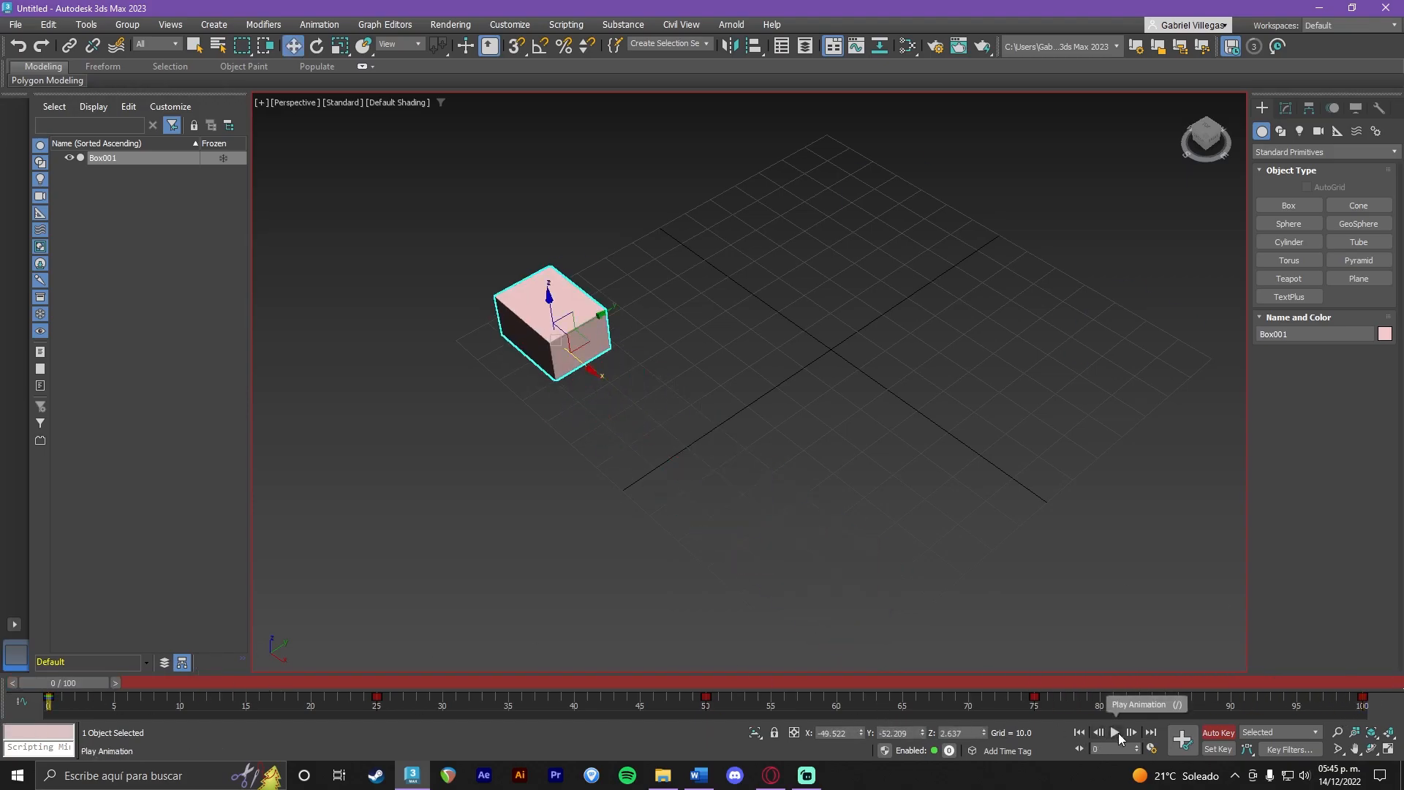
left_click(1117, 731)
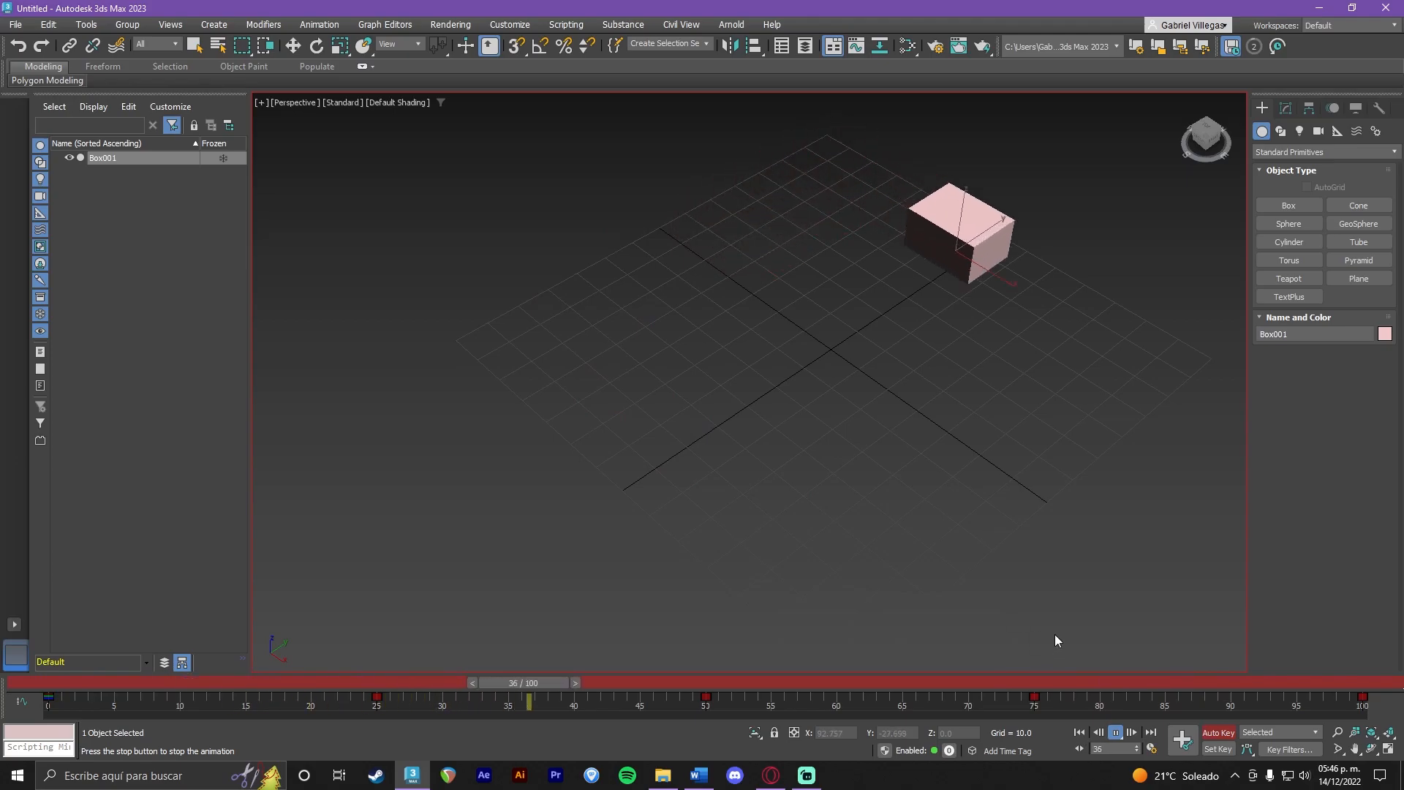
left_click(1116, 732)
left_click_drag(941, 683, 45, 683)
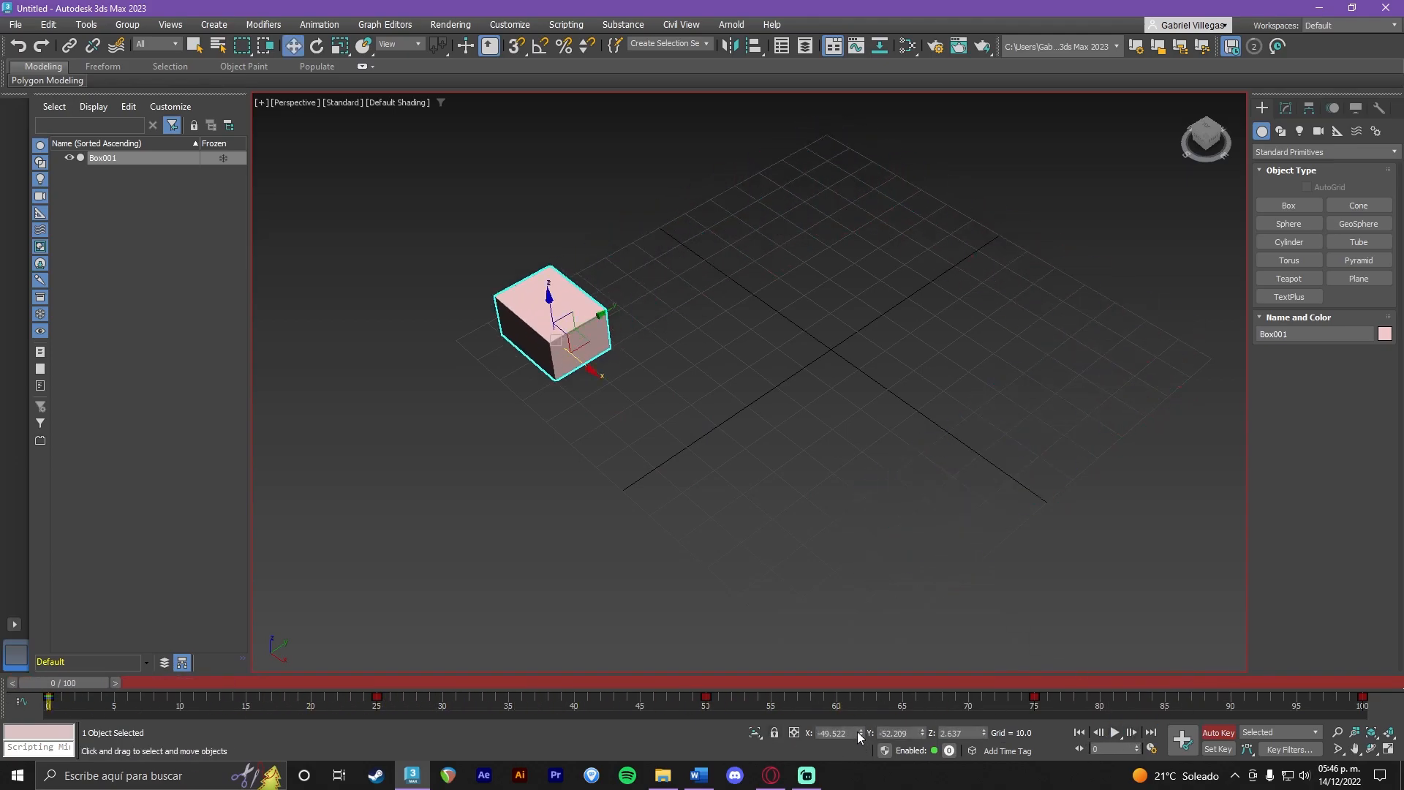
left_click(1355, 688)
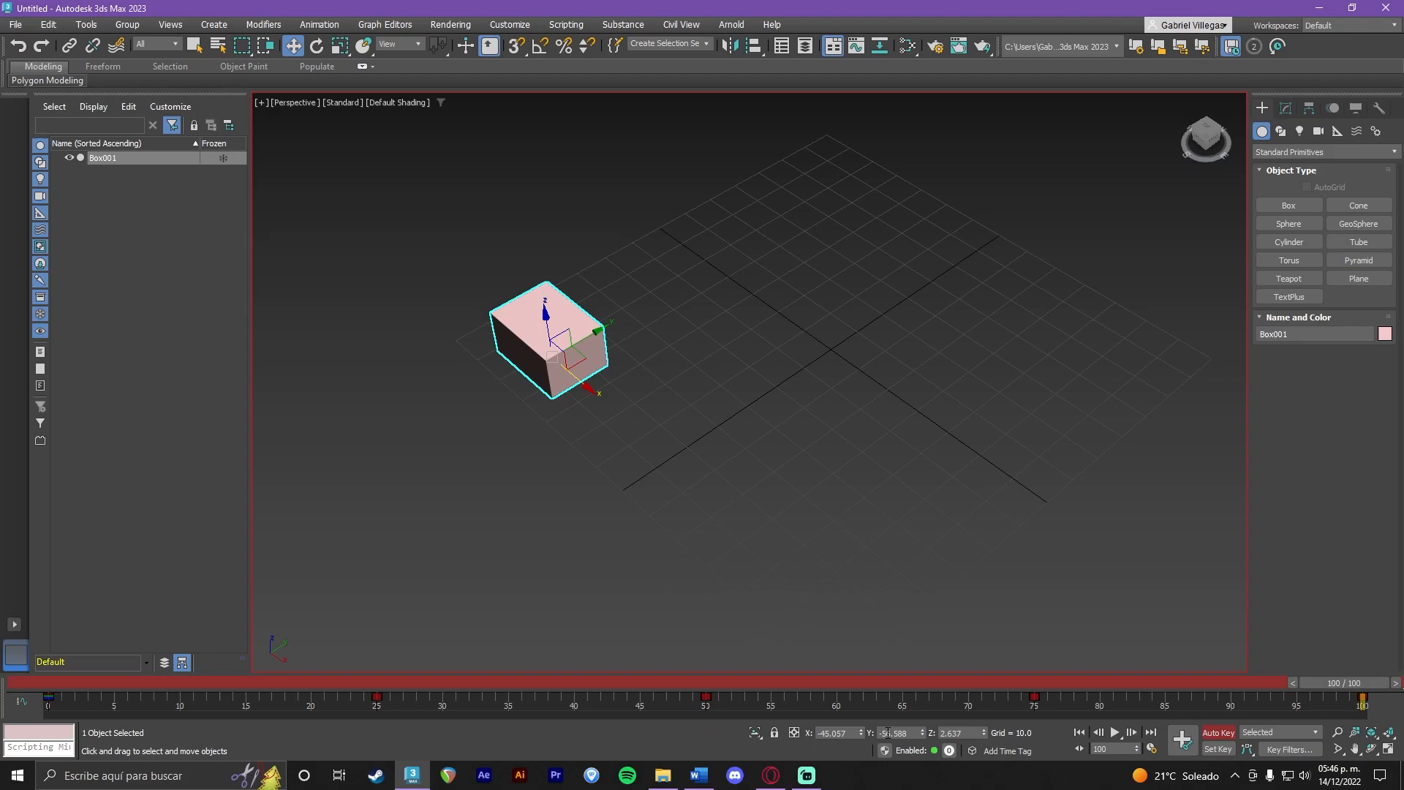
Delete the animated box and create a sphere with a radius of about 22 on the grid.
key("Delete")
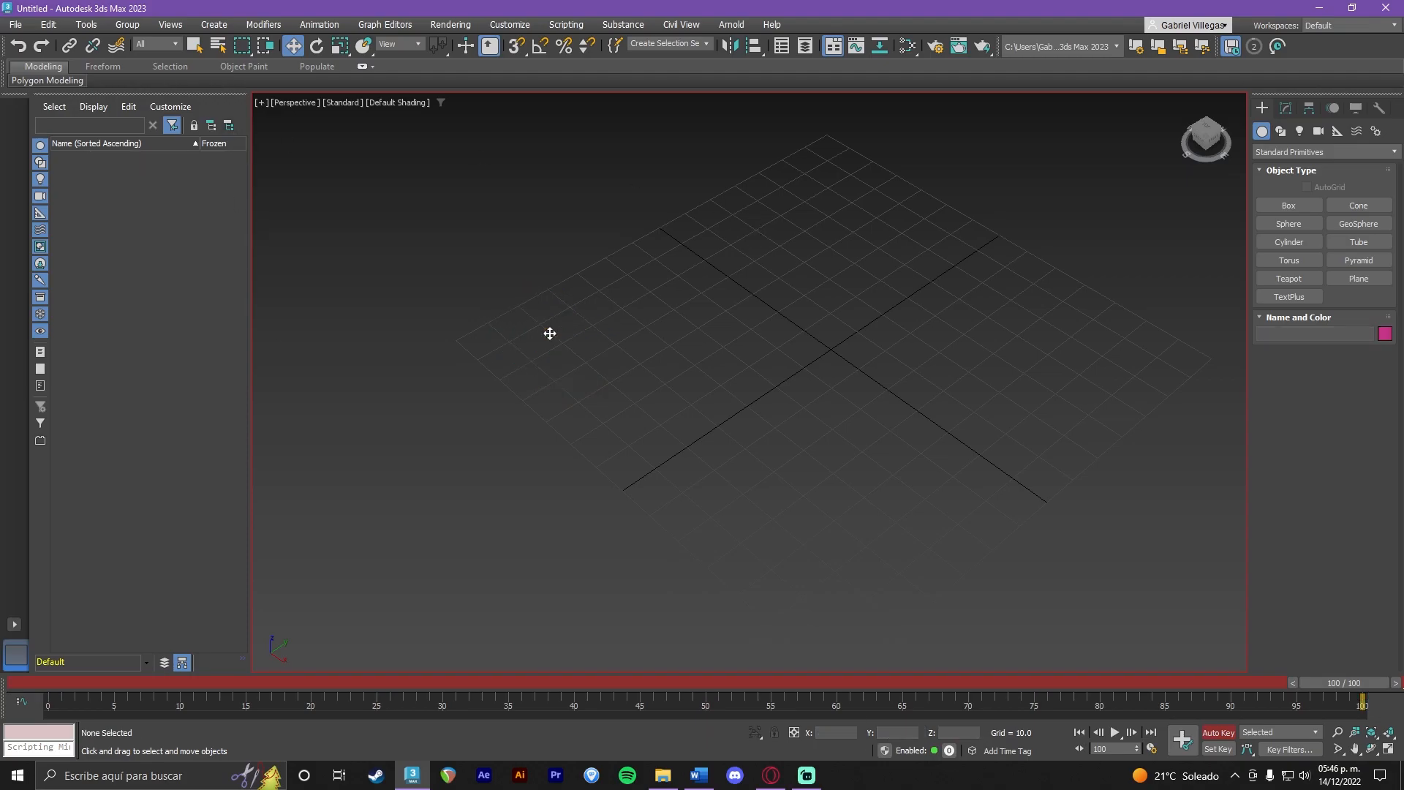
middle_click_drag(784, 374, 734, 339, "alt")
left_click(1289, 223)
left_click_drag(735, 320, 853, 327)
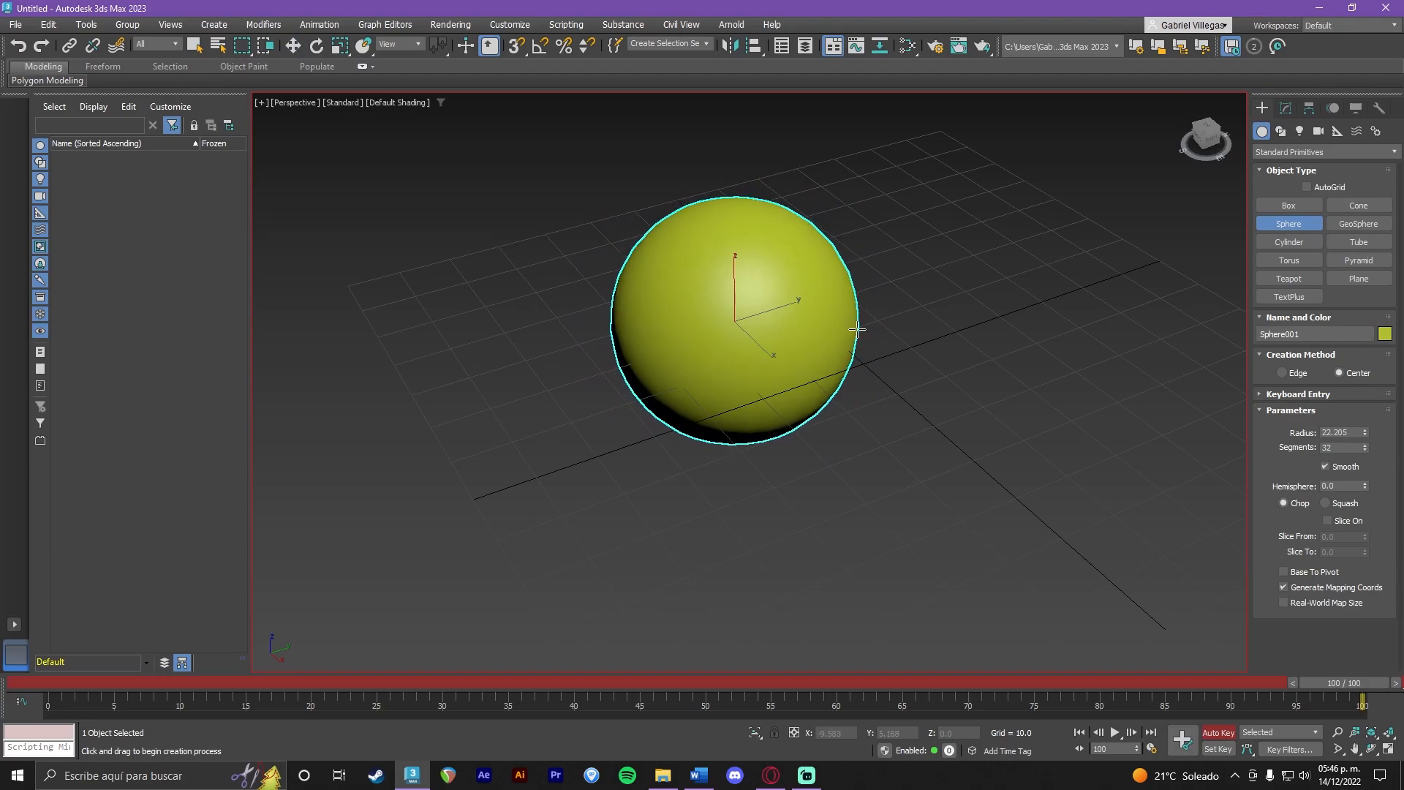
Scale the sphere down uniformly to about 58% at frame 100, and undo that scaling.
key("w")
key("r")
left_click_drag(734, 327, 690, 370)
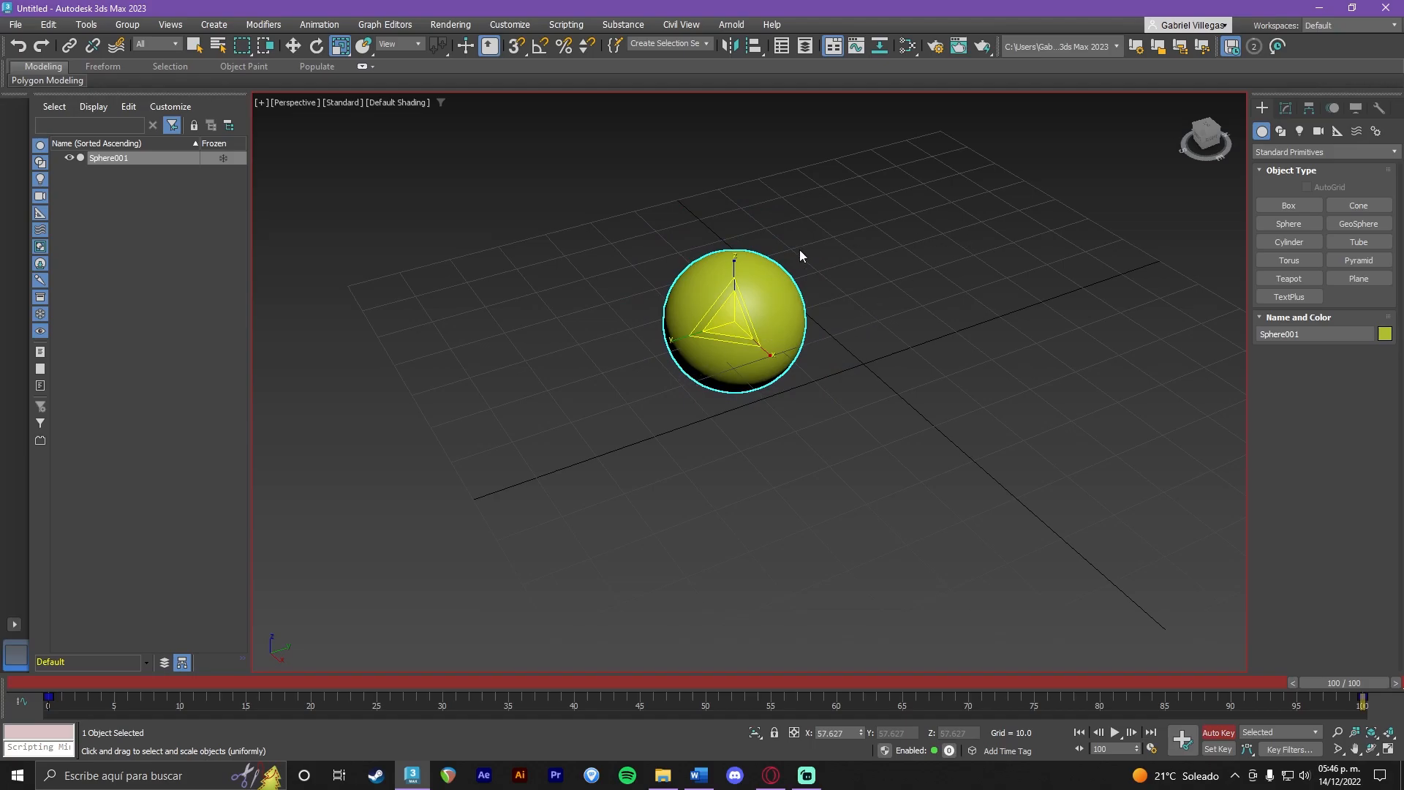
middle_click_drag(858, 338, 998, 401, "alt")
key("ctrl+z")
At frame 0, raise the sphere above the grid to about Z 20.1 and scale it down uniformly.
left_click_drag(1329, 687, 44, 685)
middle_click_drag(567, 448, 605, 383, "alt")
key("w")
left_click_drag(736, 277, 735, 191)
middle_click_drag(797, 219, 791, 287, "alt")
scroll(791, 286, "up", 3)
key("r")
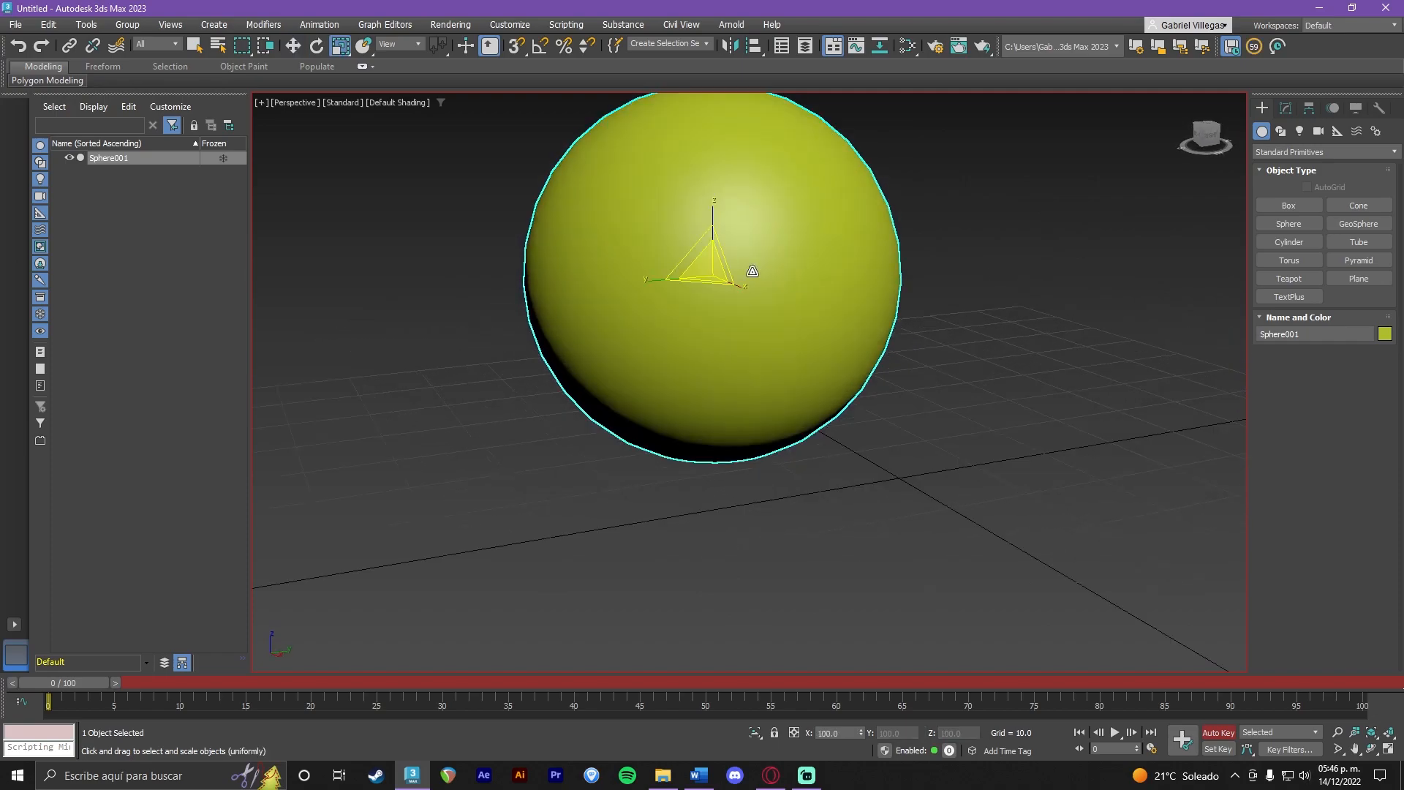
left_click_drag(706, 269, 703, 304)
Lower the sphere along Z to about 12.5 at frame 0.
key("w")
left_click_drag(713, 221, 720, 280)
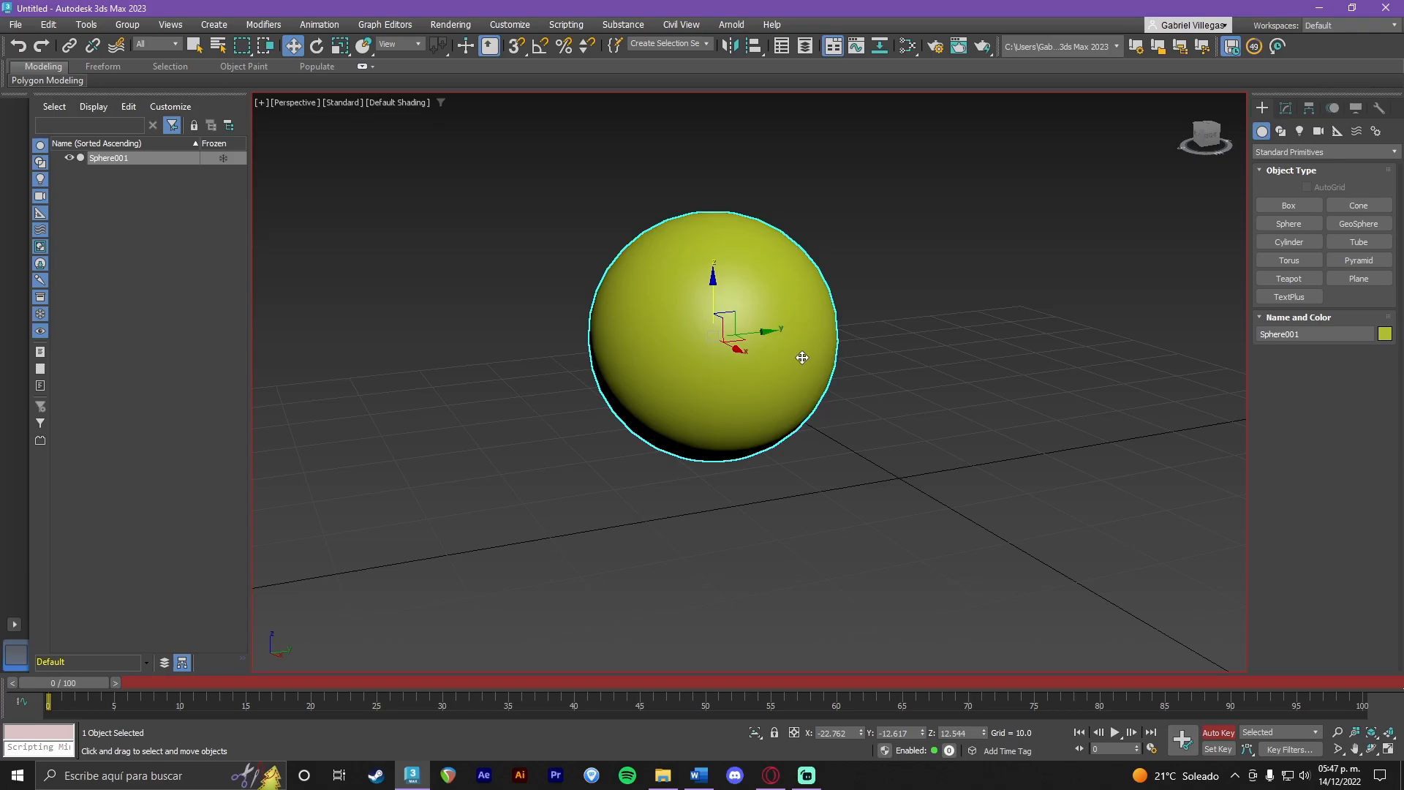
middle_click_drag(826, 354, 862, 401, "alt")
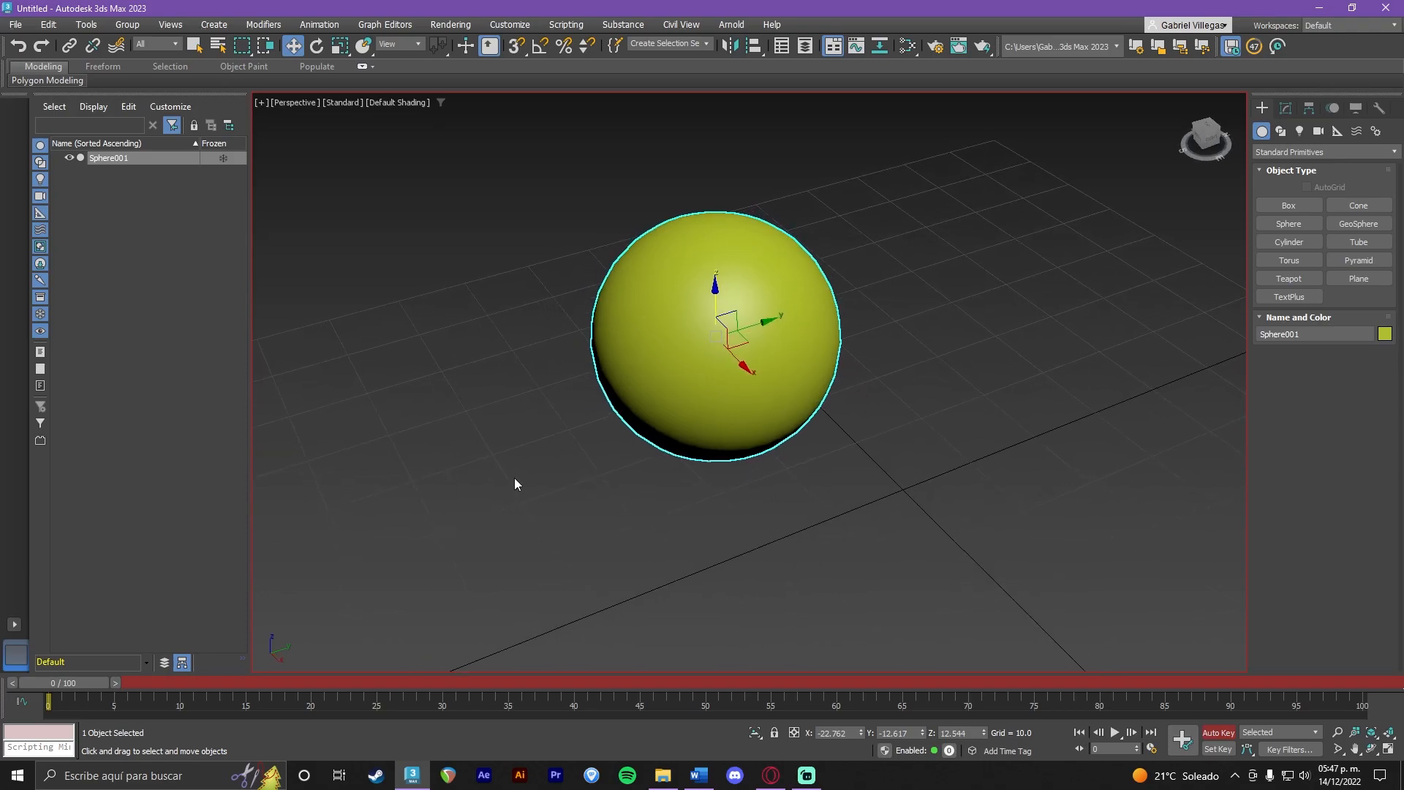
At frame 15, move the sphere to about X 24.6, Y 24.5, and undo the last two moves of the sphere.
left_click(253, 688)
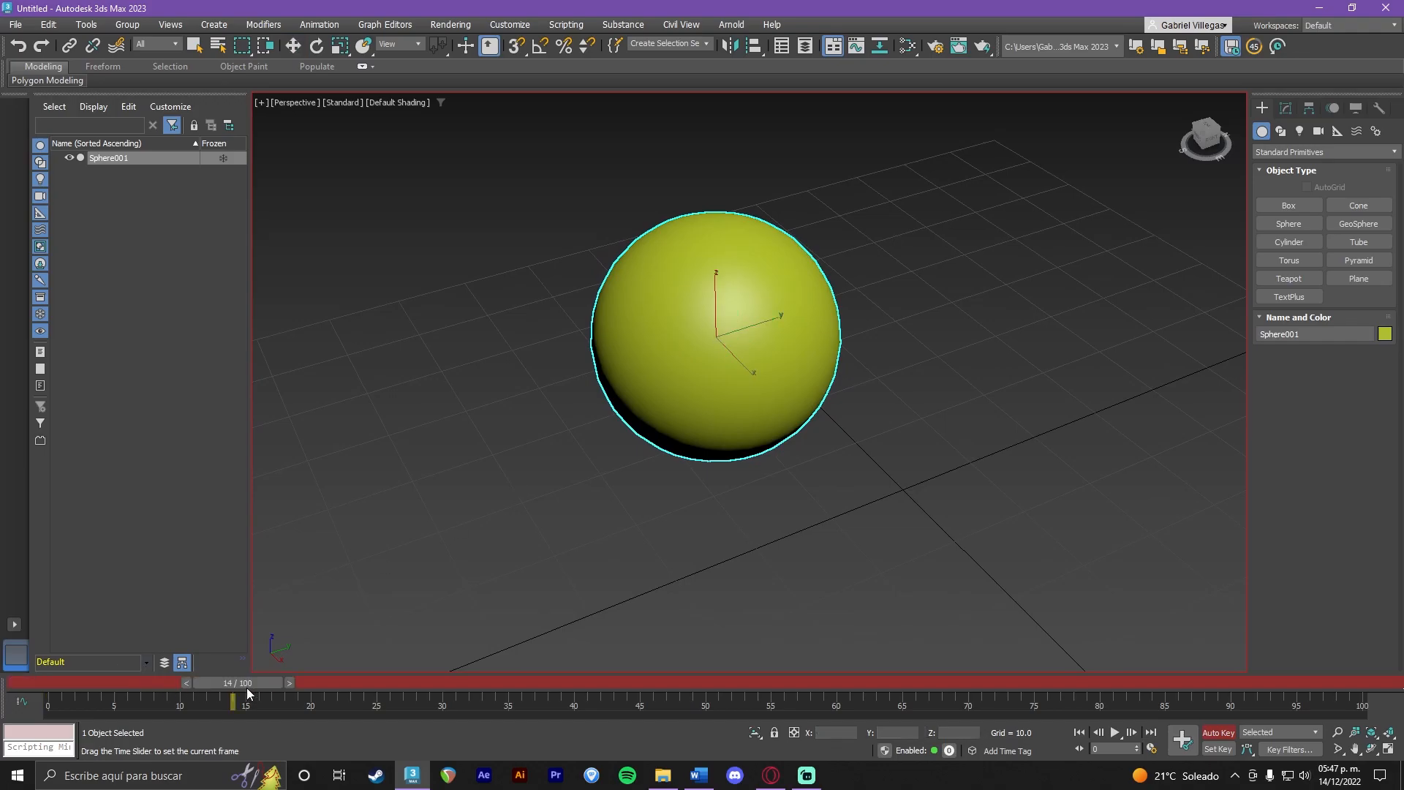
scroll(784, 391, "down", 2)
left_click_drag(750, 350, 1098, 438)
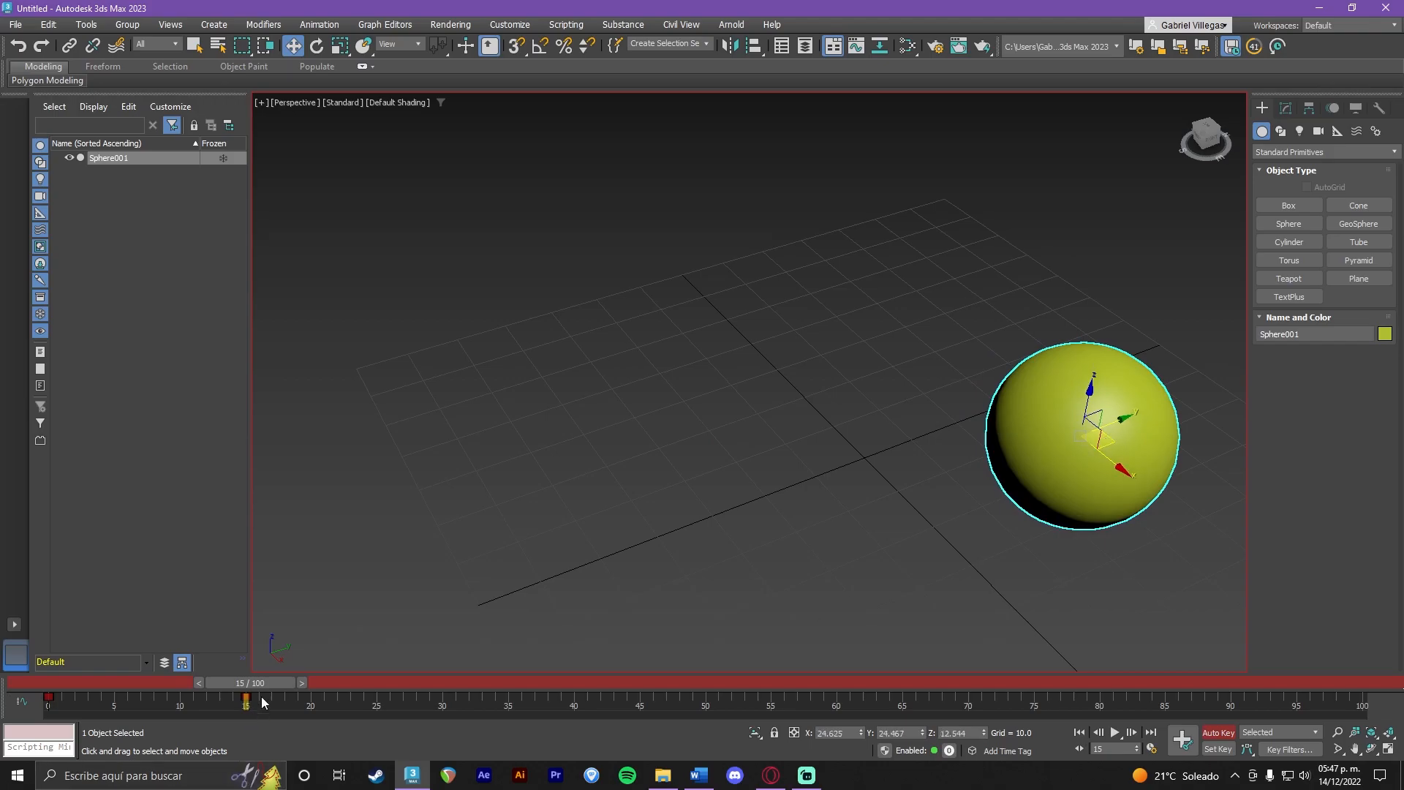
mouse_move(248, 691)
left_mouse_down()
mouse_move(48, 691)
mouse_move(254, 703)
left_mouse_up()
key("w")
key("ctrl+z")
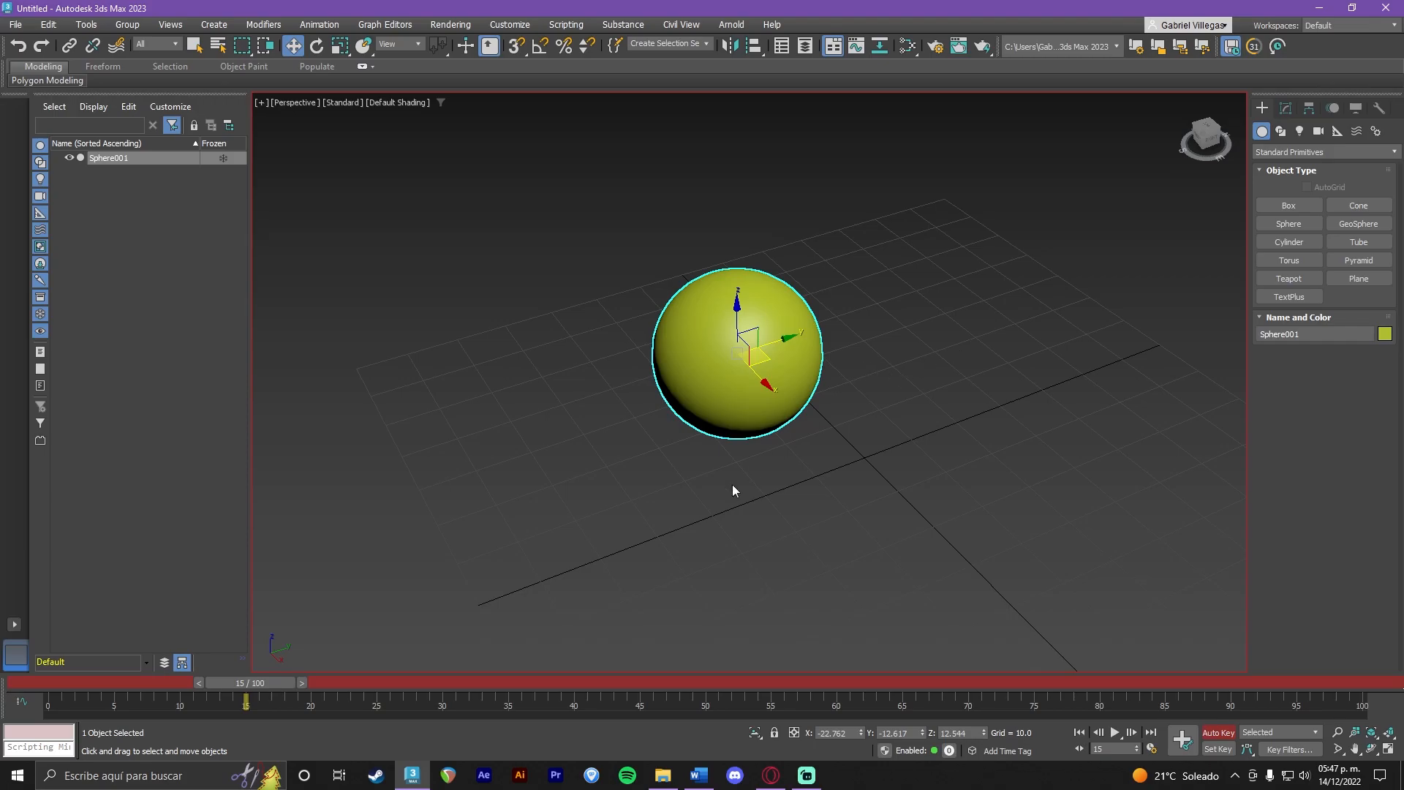
key("ctrl+z")
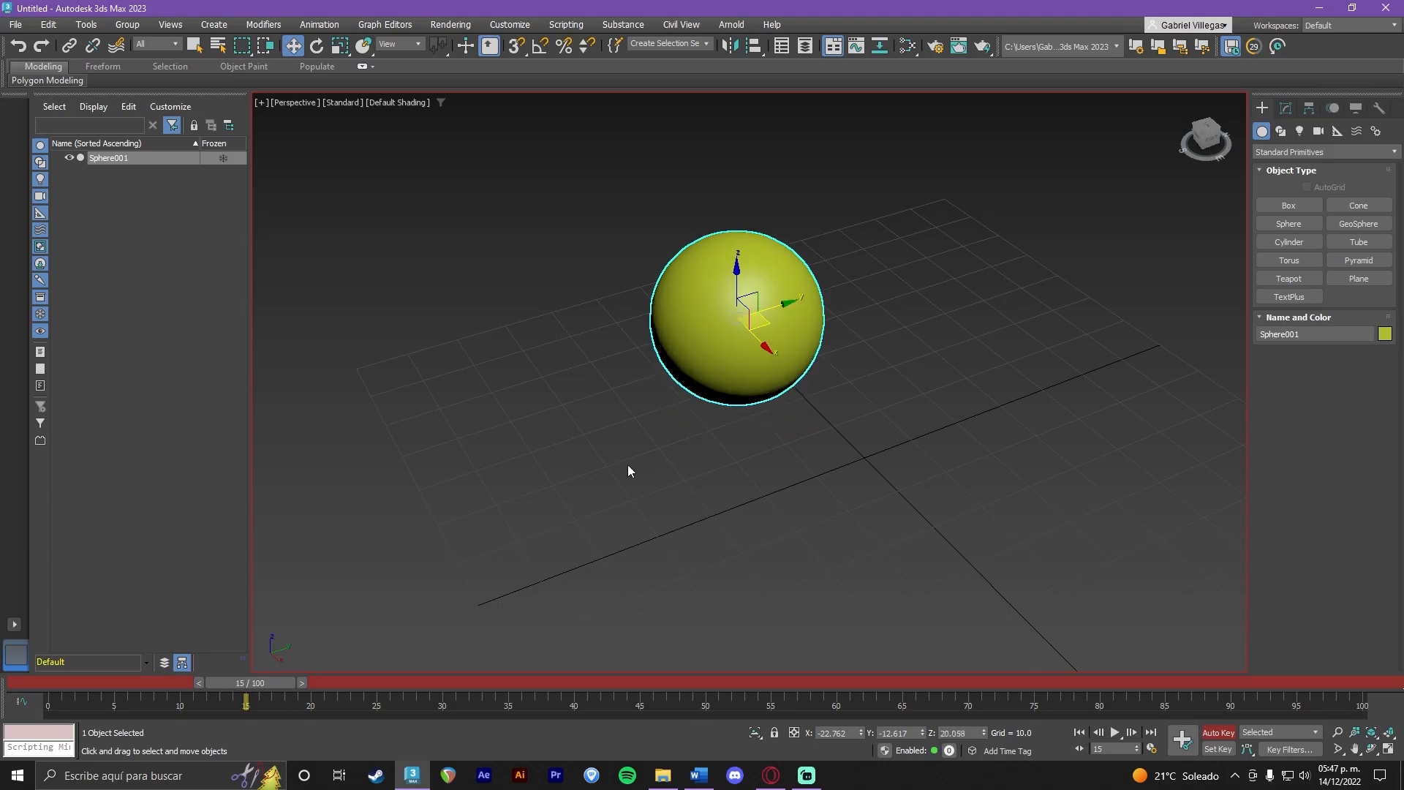
Move the sphere across the grid at frame 15 and scrub between frames 0 and 15.
left_click_drag(765, 326, 1154, 433)
left_click_drag(280, 687, 74, 698)
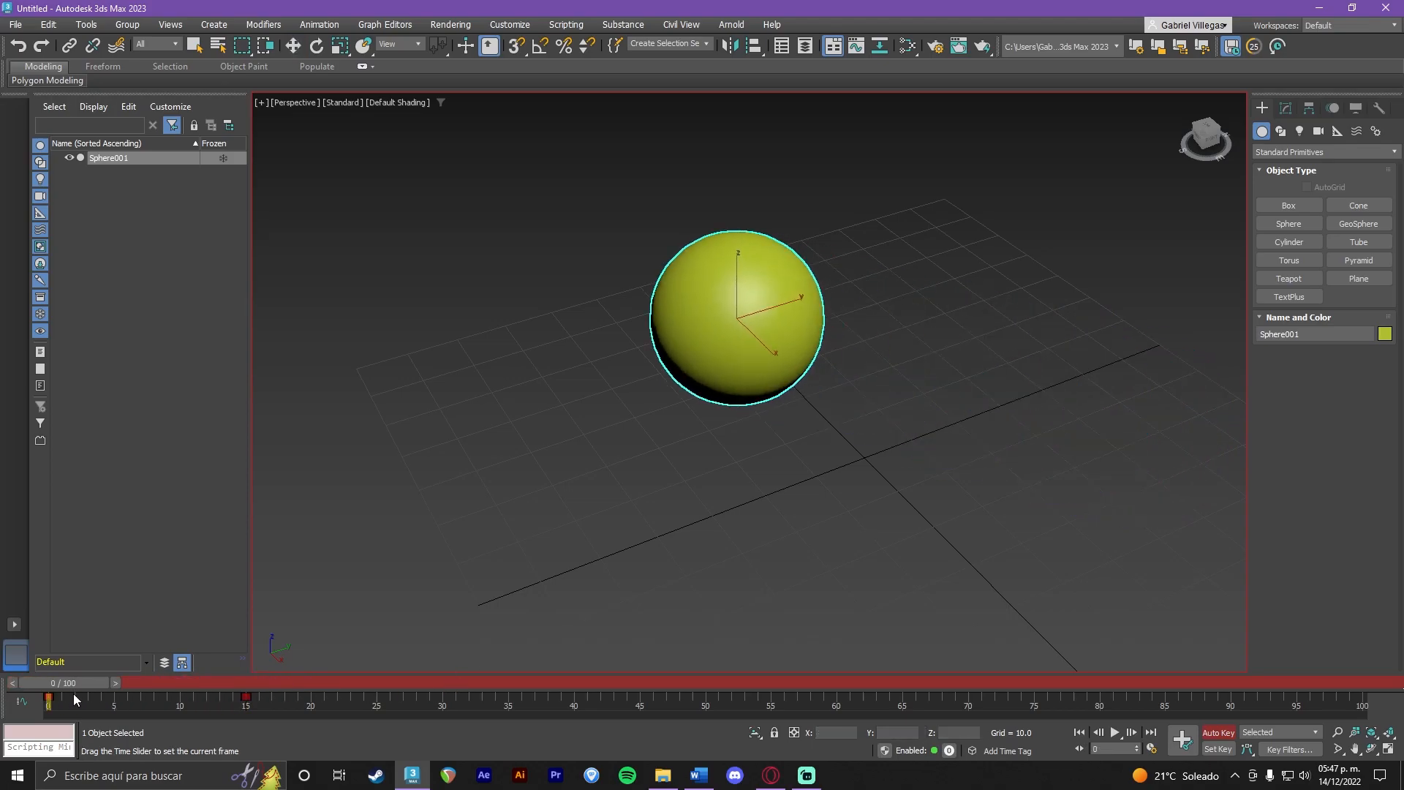
key("w")
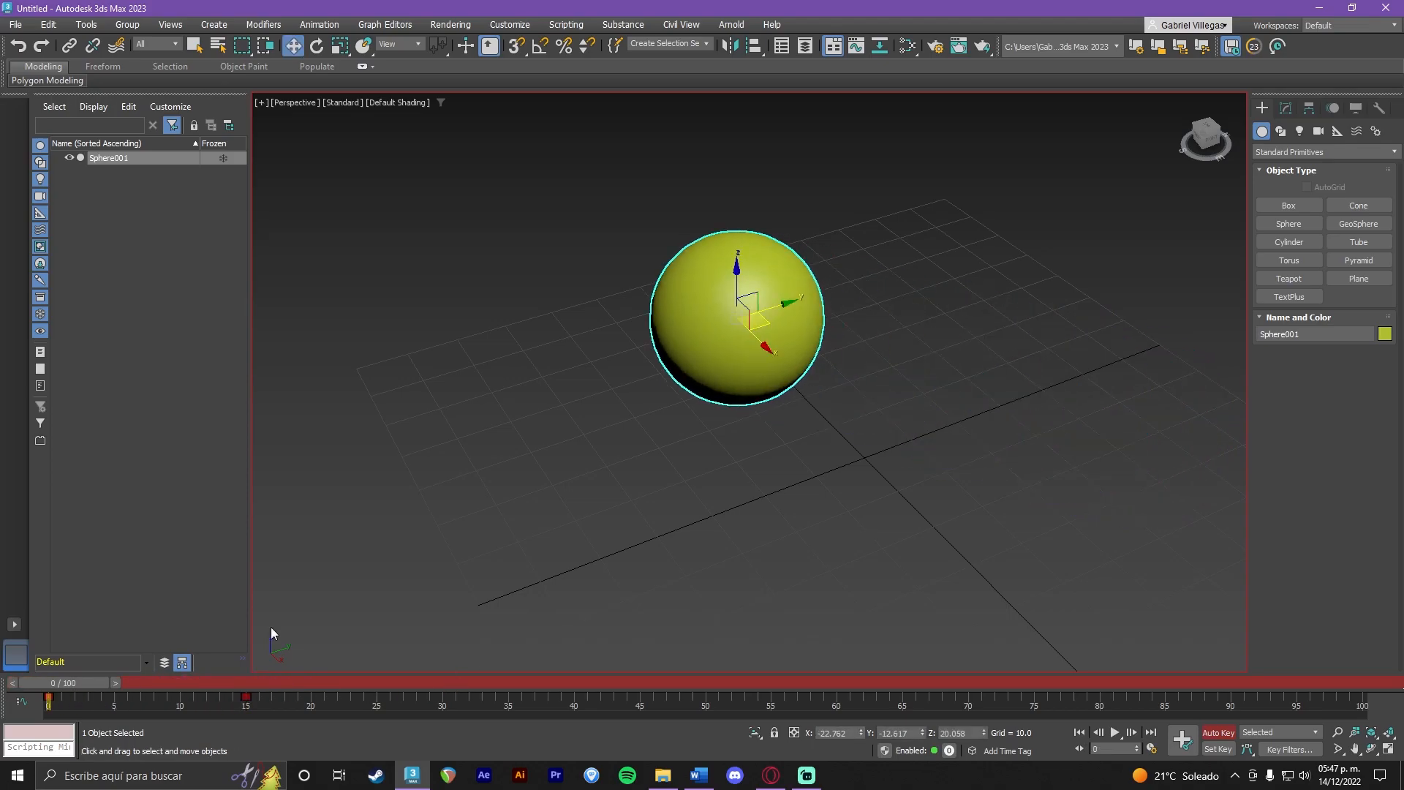
left_click_drag(95, 685, 294, 688)
middle_click_drag(768, 538, 627, 504)
Turn on Edged Faces shading in the perspective viewport and activate the Rotate tool.
key("e")
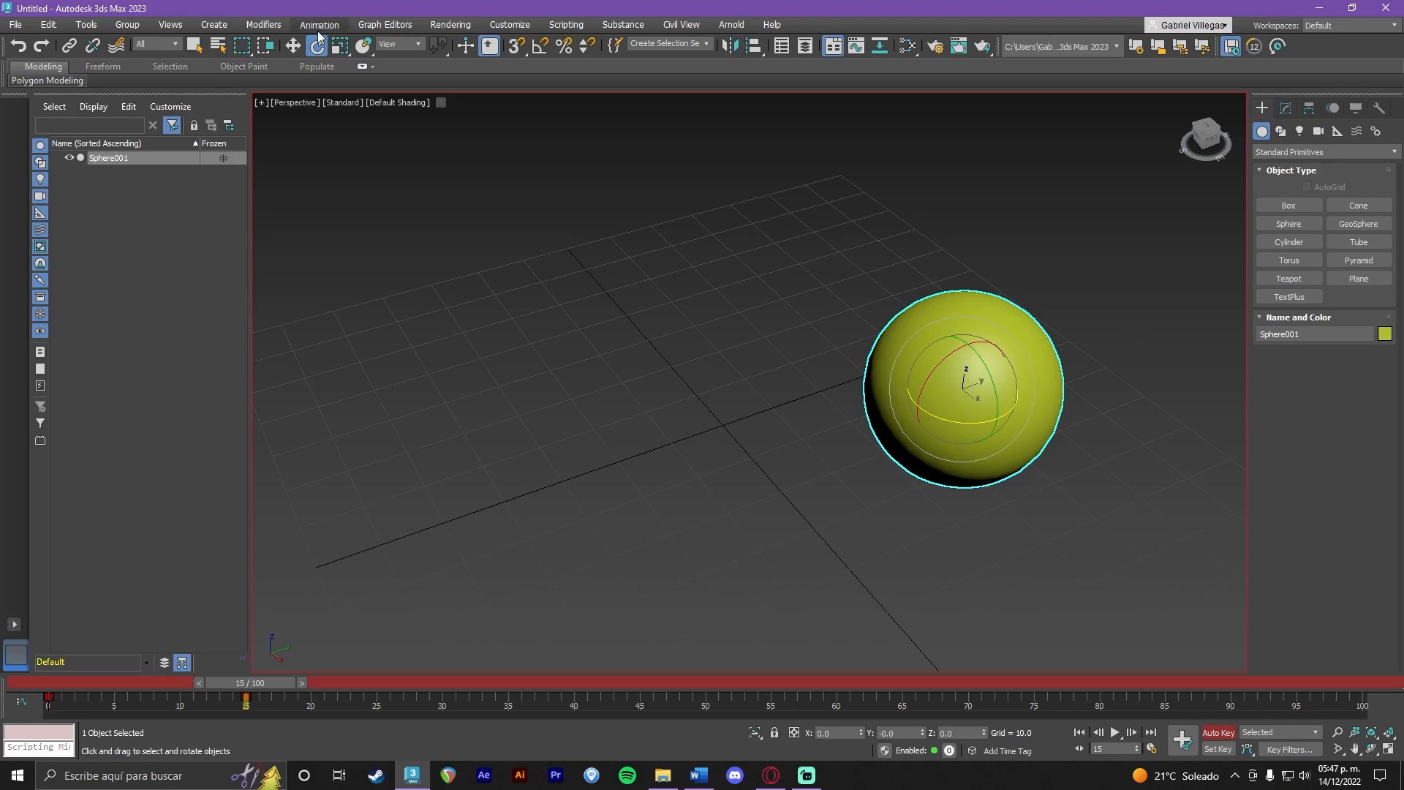
left_click(405, 103)
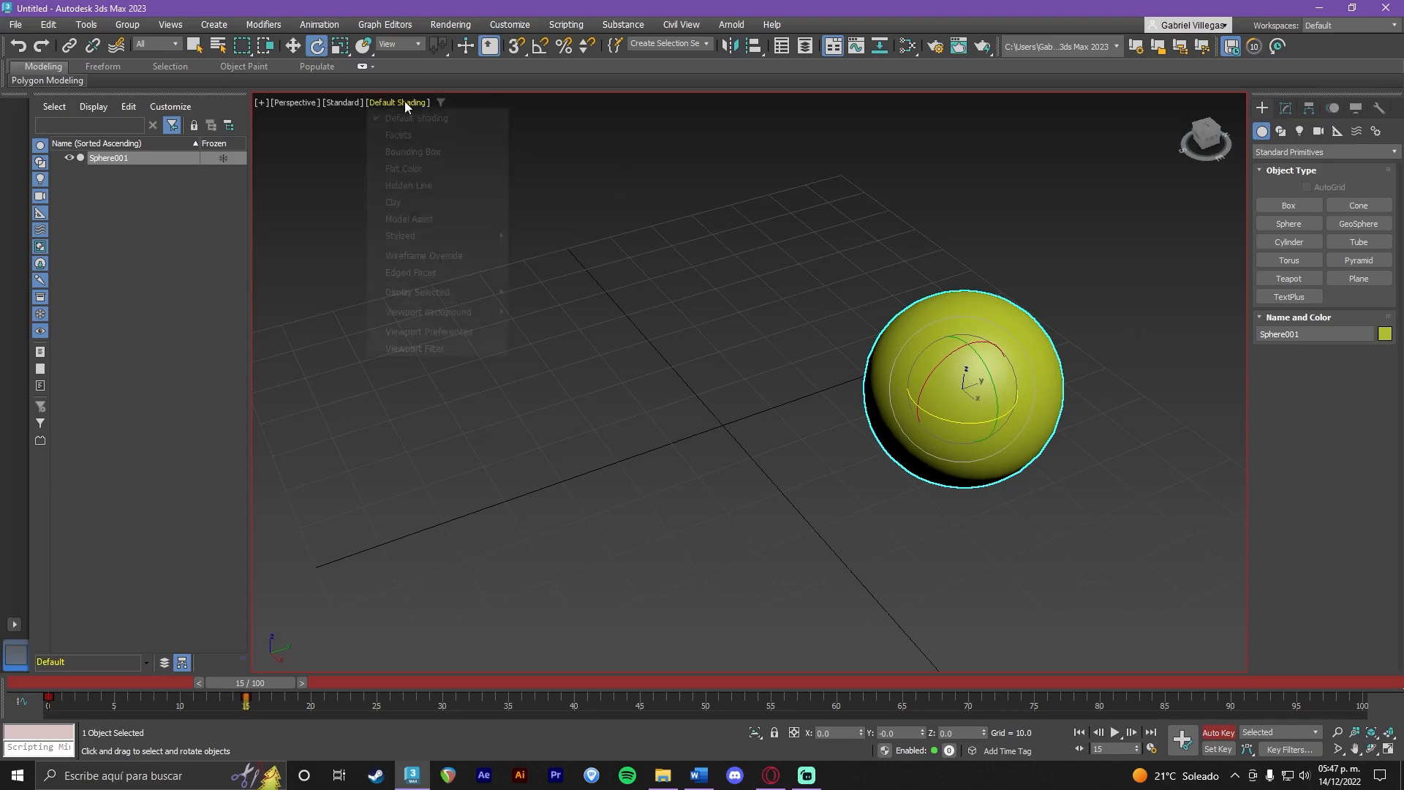
left_click(449, 273)
middle_click_drag(973, 366, 960, 341, "alt")
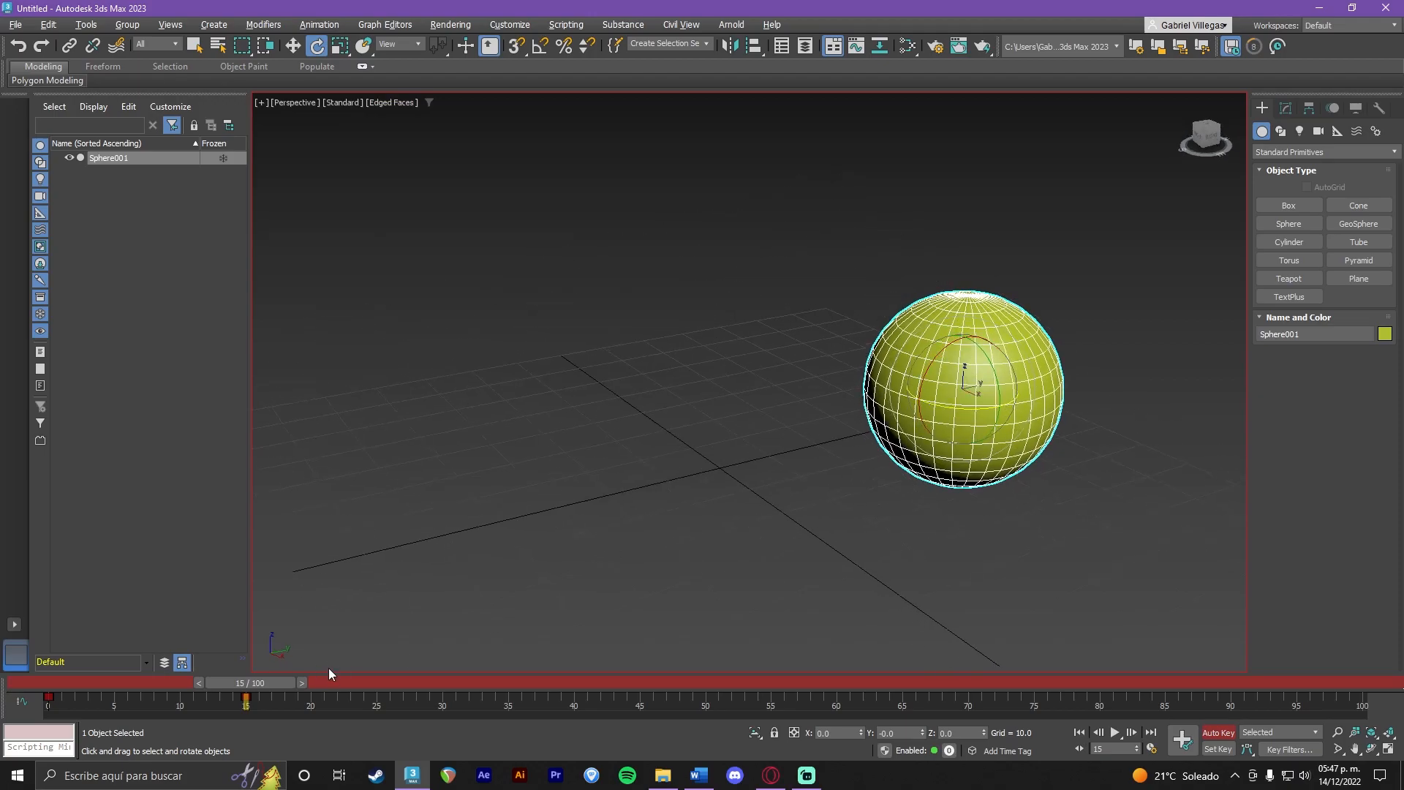
Try rotating the sphere freely at frame 15, and undo the rotation.
left_click_drag(975, 408, 871, 390)
key("ctrl+z")
key("ctrl+z")
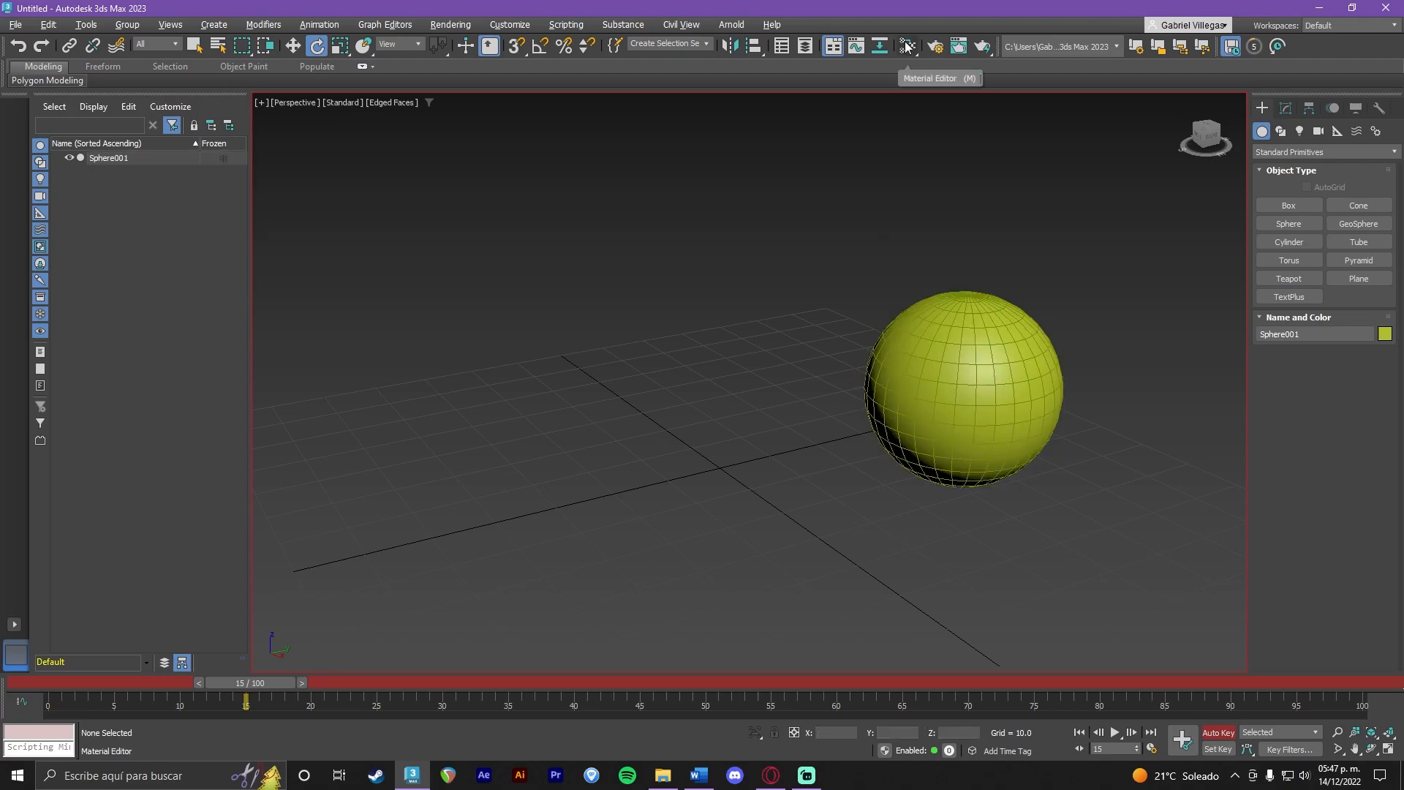
Select the sphere, enable Angle Snap and rotate it to -70 degrees about Z at frame 15.
left_click(956, 338)
left_click(539, 48)
left_click_drag(979, 411, 925, 402)
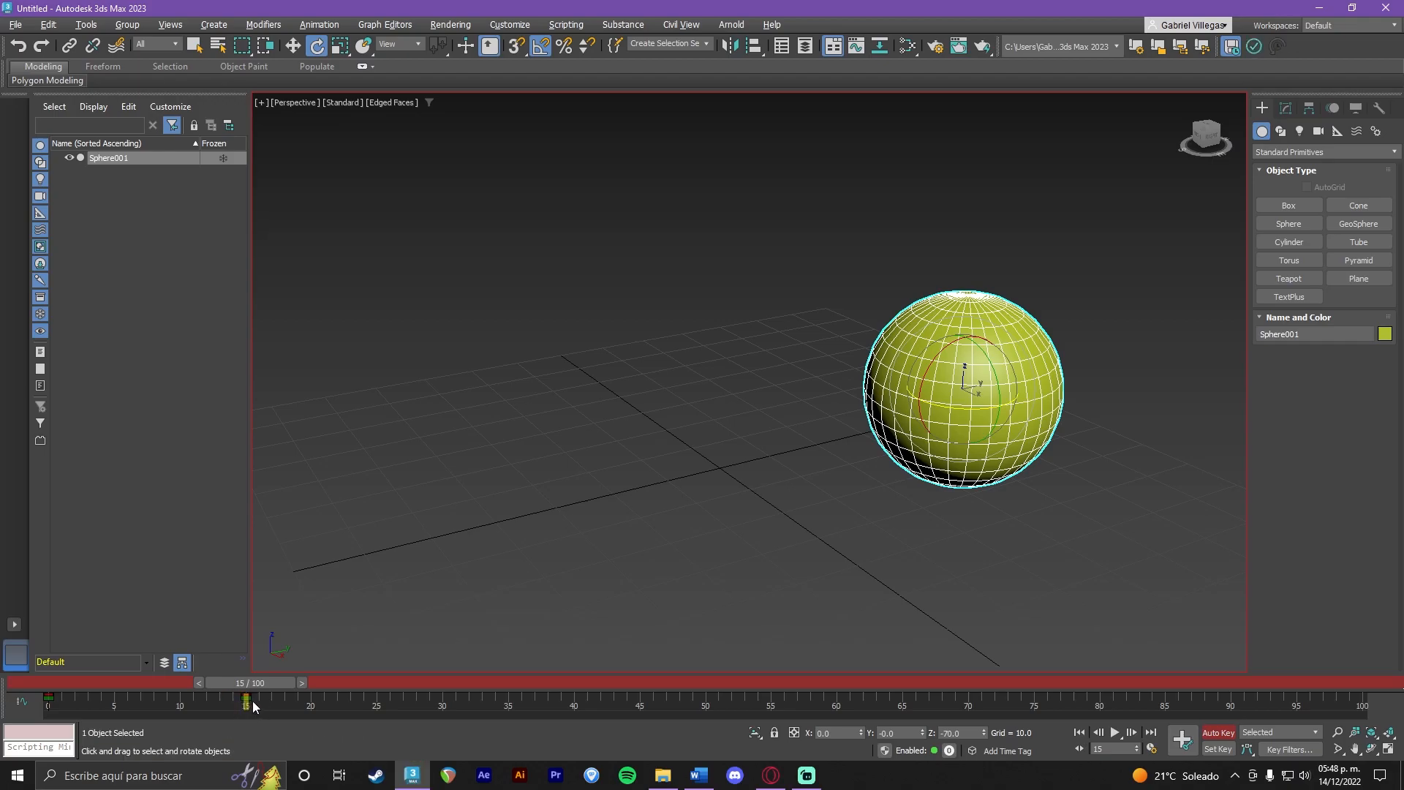
Scrub the timeline between frames 15 and 0 to examine the sphere's movement and rotation.
mouse_move(252, 682)
left_mouse_down()
mouse_move(29, 686)
mouse_move(253, 703)
left_mouse_up()
key("e")
middle_click_drag(492, 524, 495, 554)
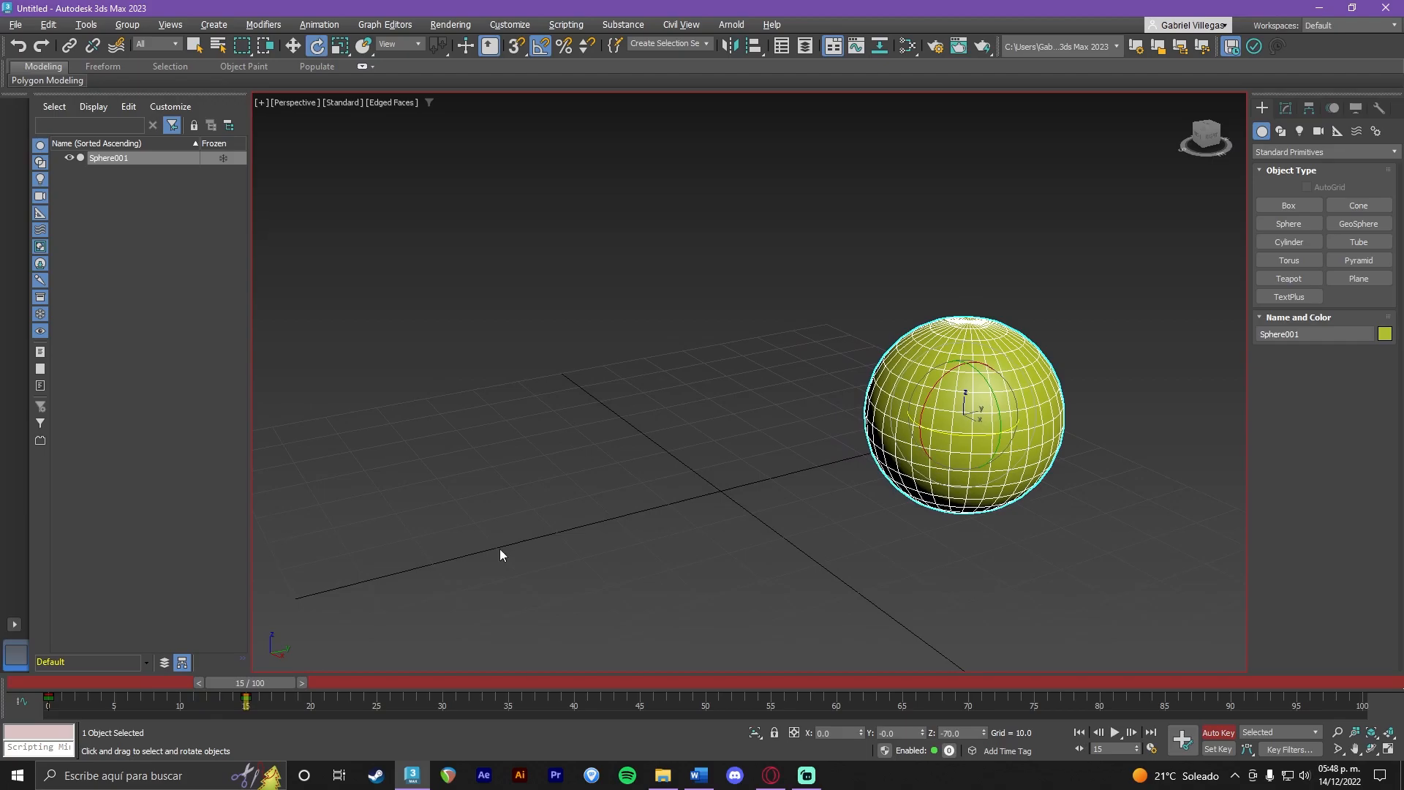
mouse_move(578, 541)
middle_mouse_down("alt")
mouse_move(587, 585)
mouse_move(593, 558)
middle_mouse_up("alt")
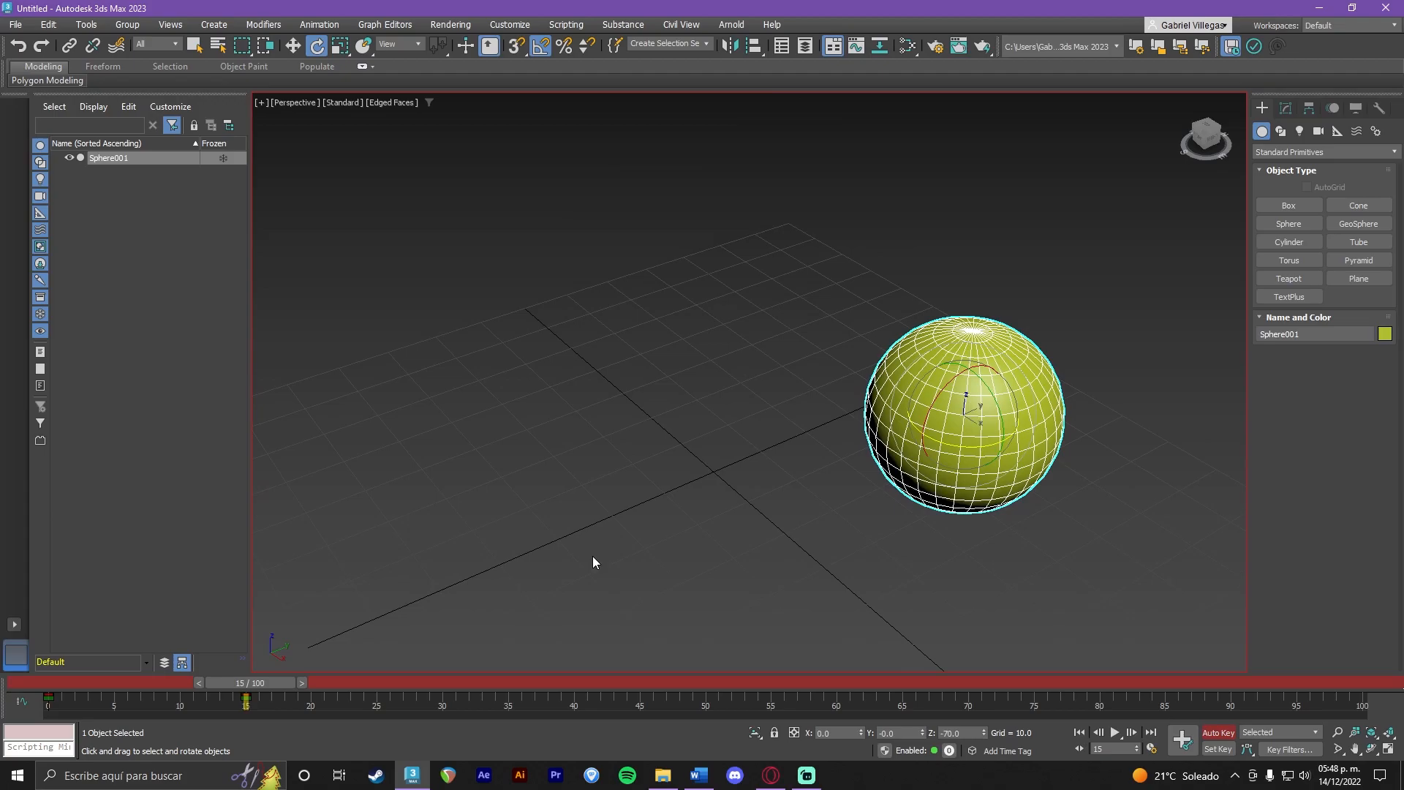
mouse_move(297, 684)
left_mouse_down()
mouse_move(86, 687)
mouse_move(273, 687)
left_mouse_up()
key("e")
left_click(474, 533)
left_click(877, 418)
left_click_drag(245, 684, 11, 712)
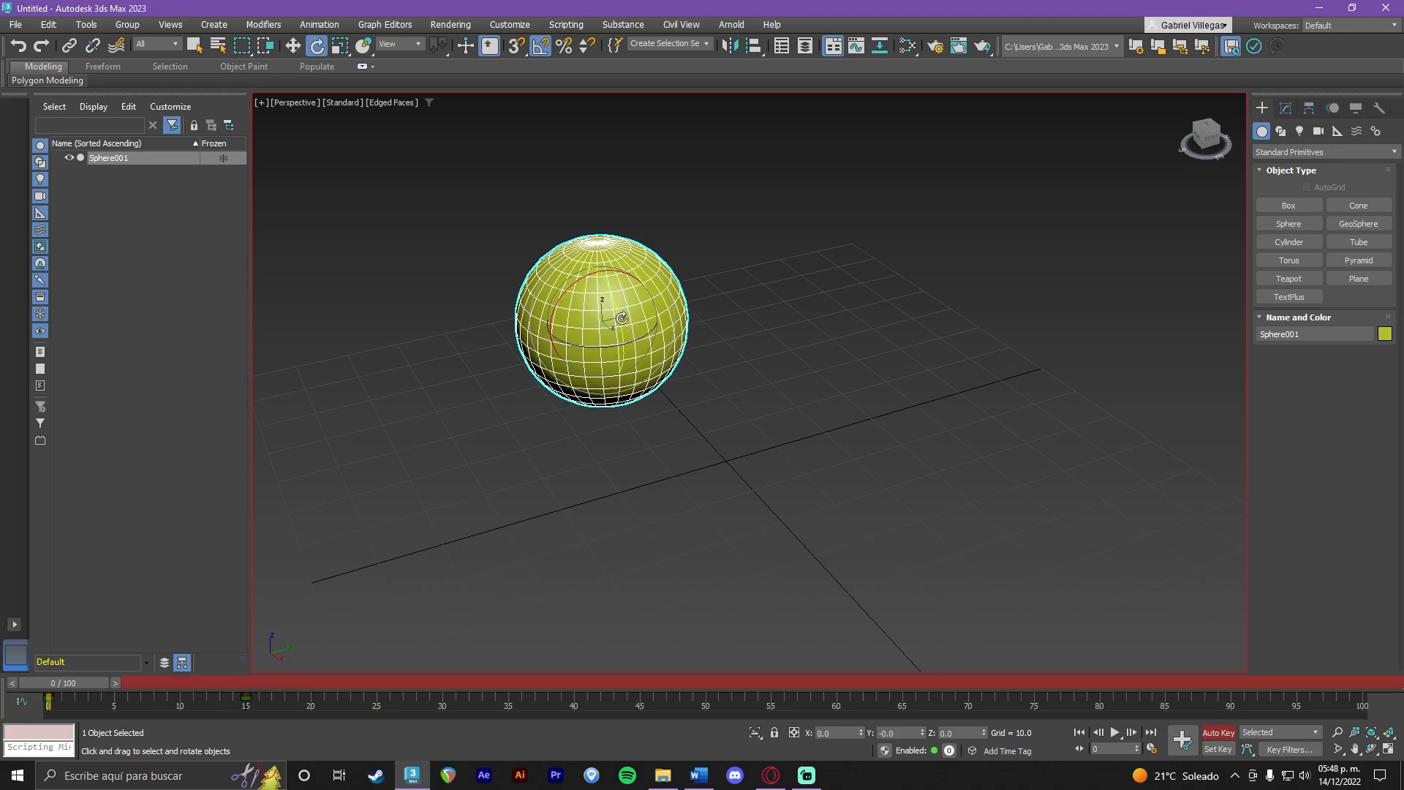
At frame 15, scale the sphere up uniformly to about 188%.
key("r")
left_click(198, 683)
left_click_drag(215, 684, 265, 694)
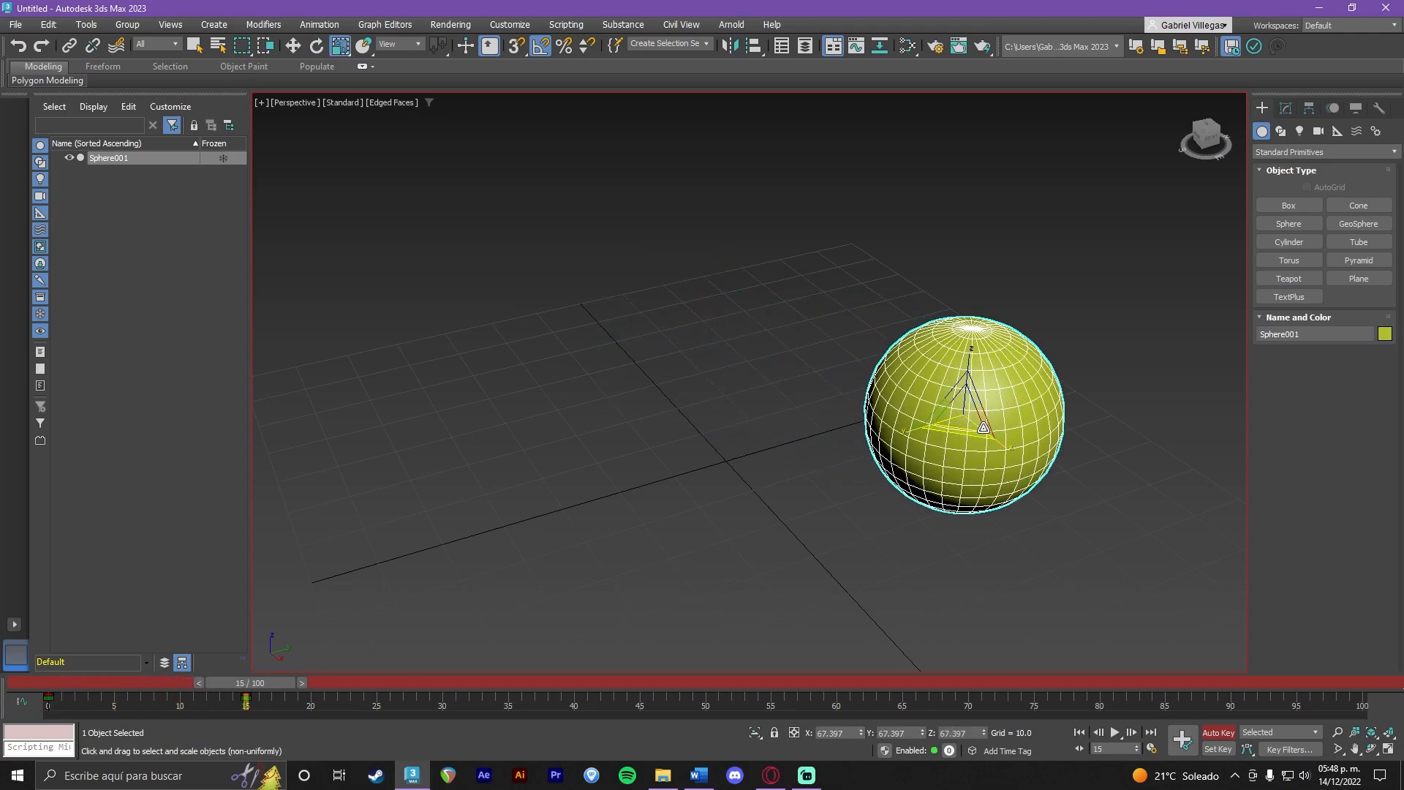
left_click_drag(974, 419, 1039, 317)
Play the animation from frame 0 to check the sphere's growth, and return to frame 0.
left_click_drag(224, 683, 28, 713)
key("r")
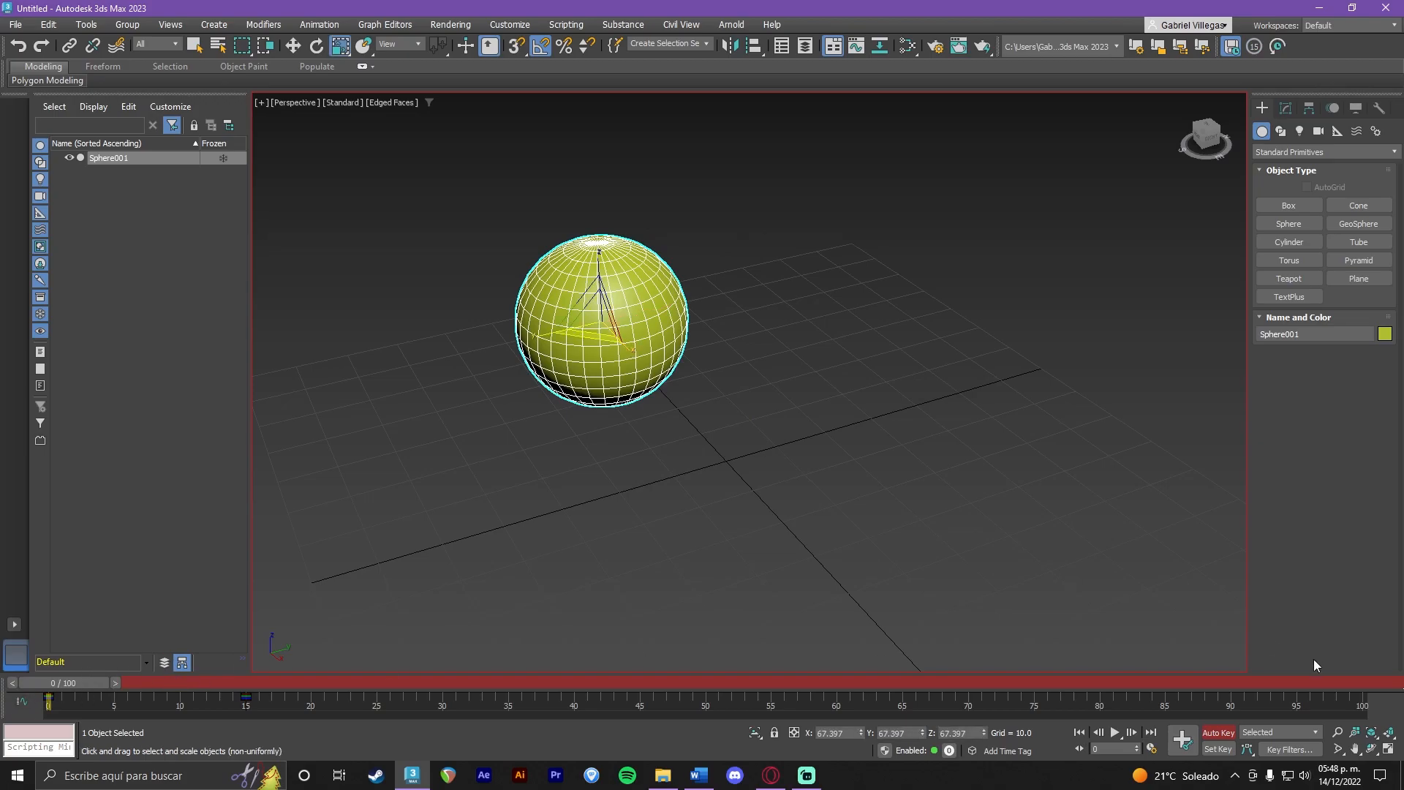
left_click(1114, 732)
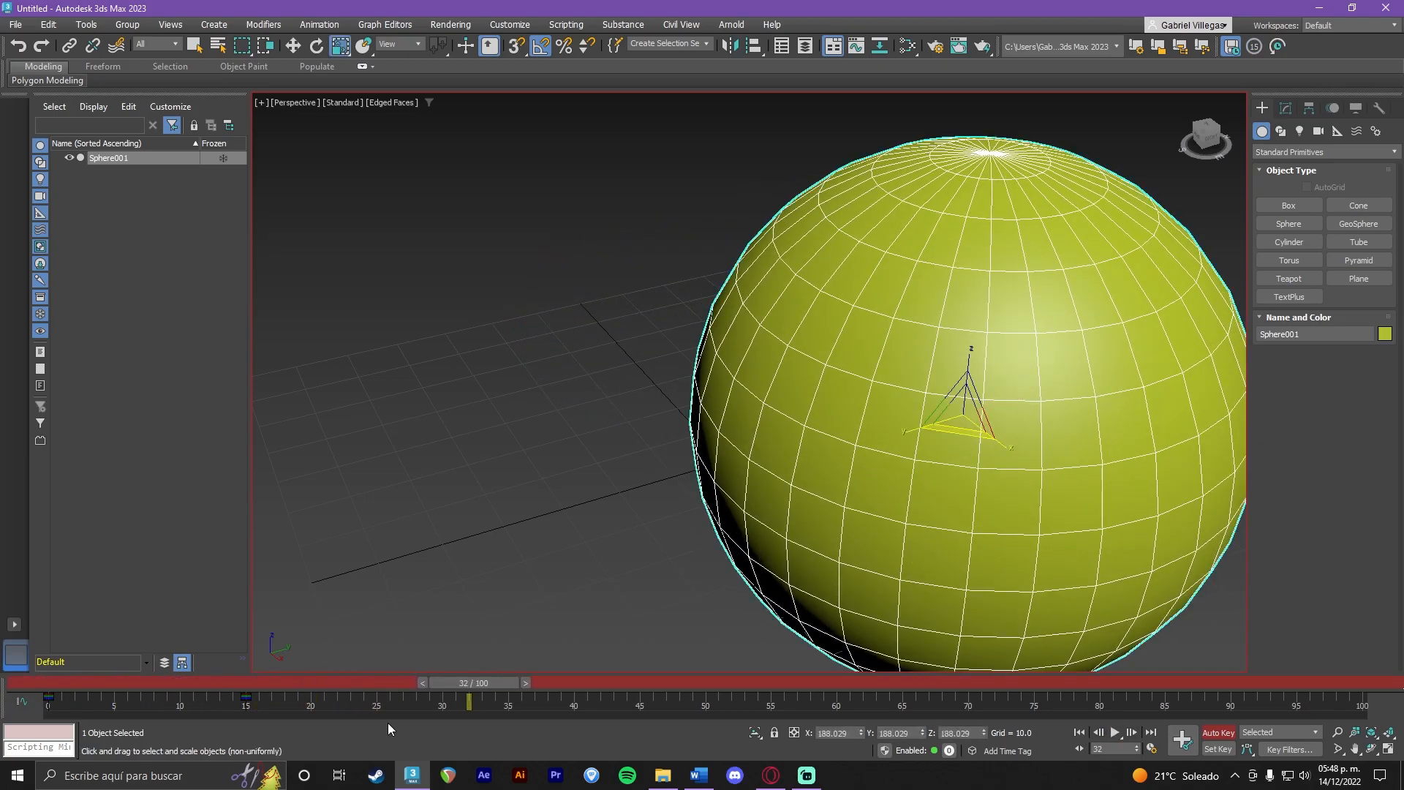
left_click_drag(436, 686, 42, 710)
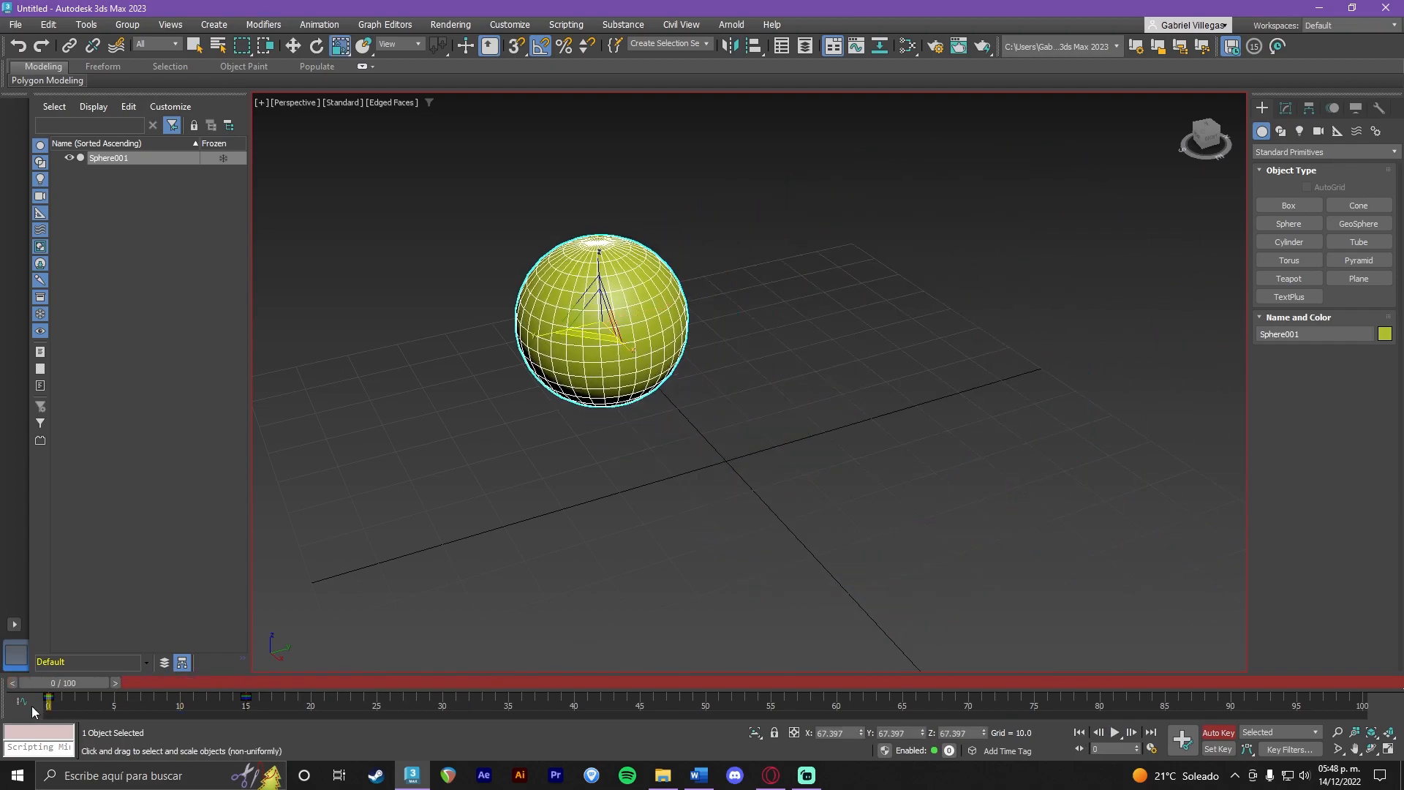
Undo the sphere's uniform enlargement and set the timeline to frame 8.
middle_click_drag(683, 485, 768, 472, "alt")
left_click_drag(94, 681, 201, 682)
key("r")
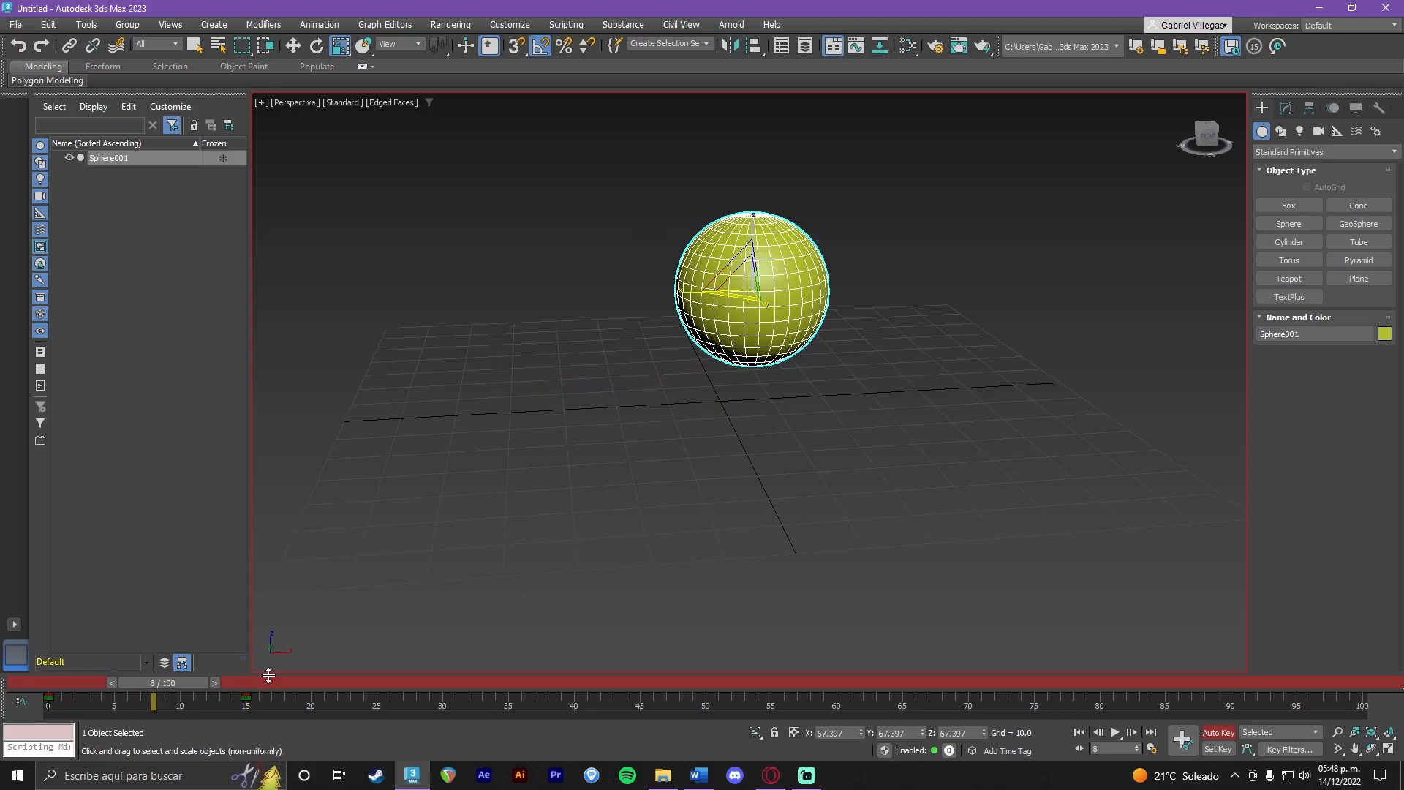
middle_click_drag(869, 460, 772, 483, "alt")
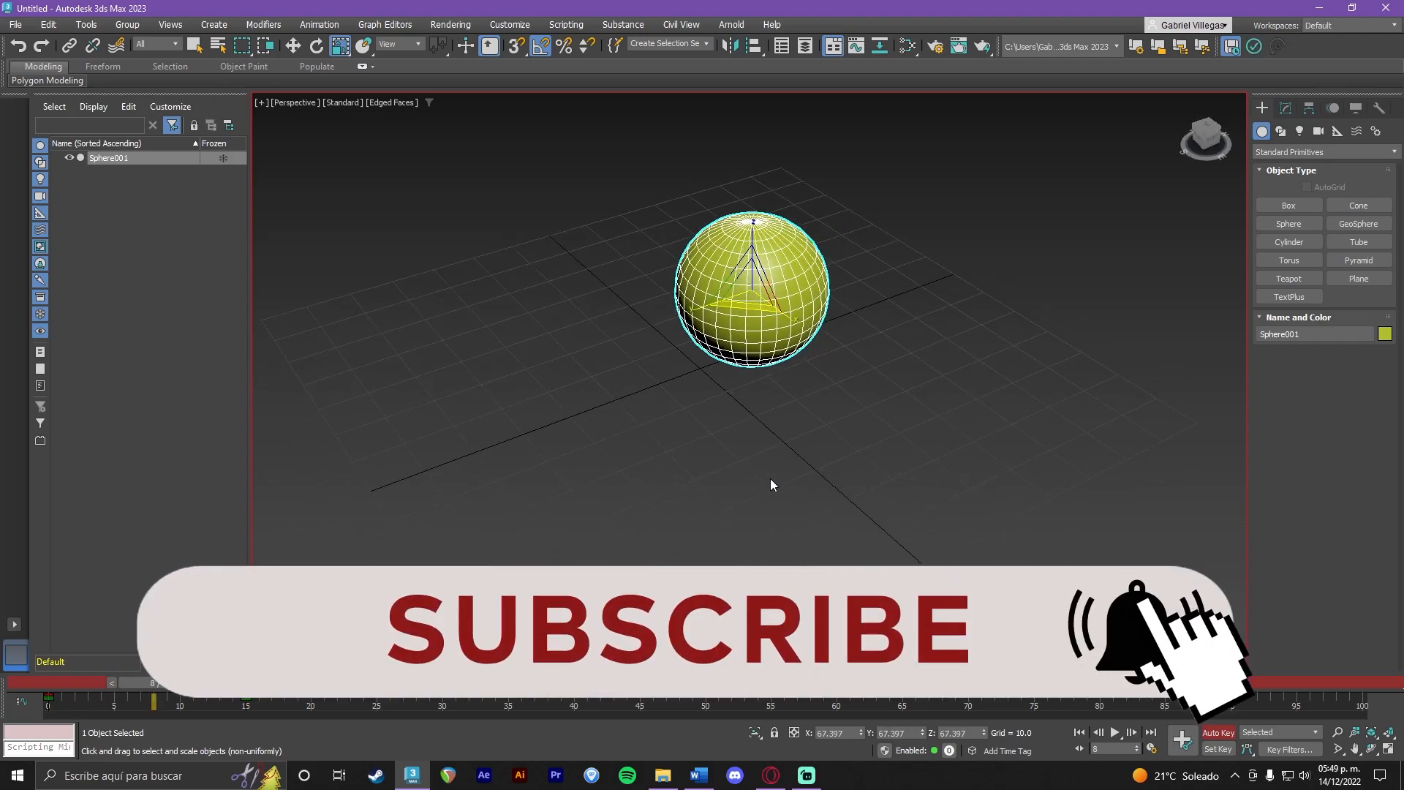
scroll(779, 352, "up", 3)
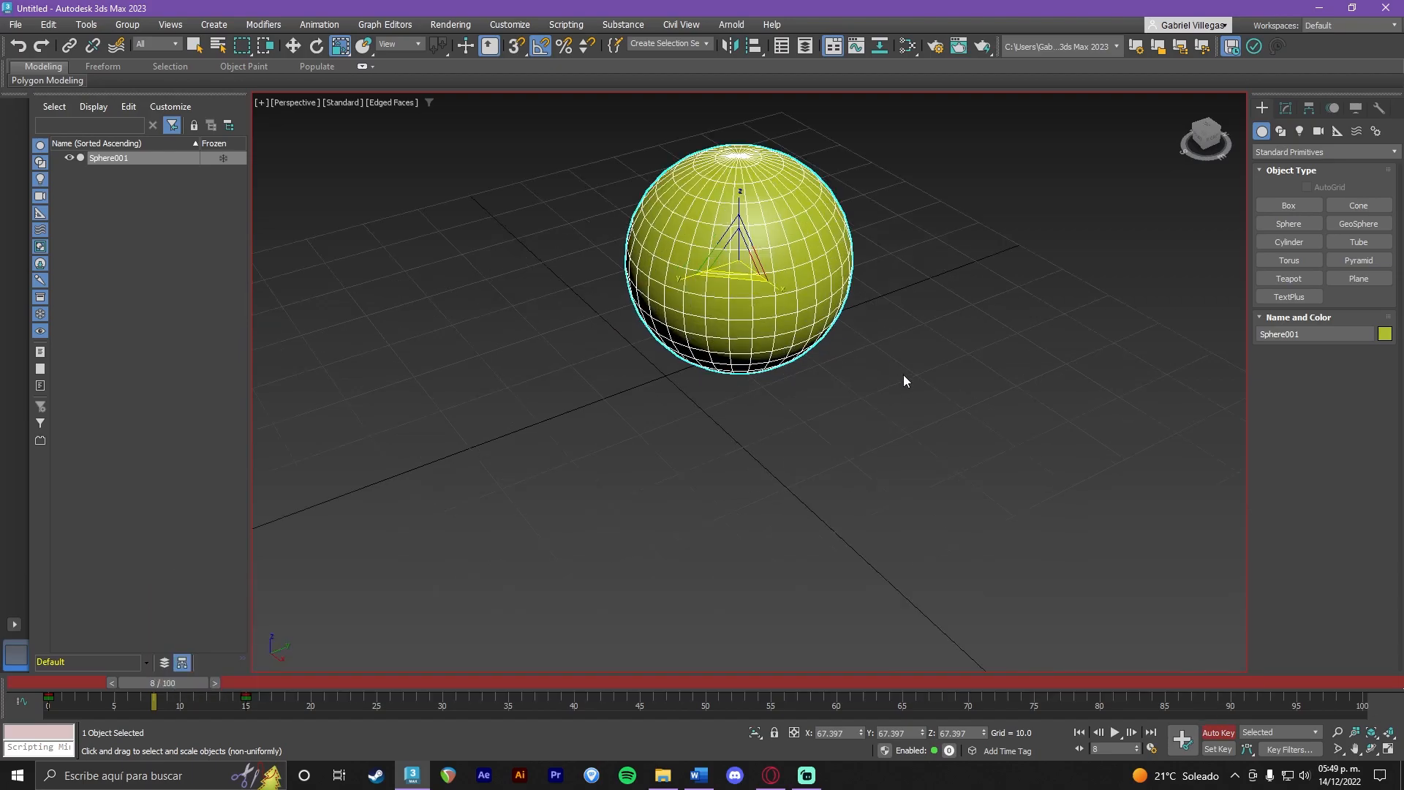
mouse_move(884, 372)
middle_mouse_down("alt")
mouse_move(887, 319)
mouse_move(876, 356)
middle_mouse_up("alt")
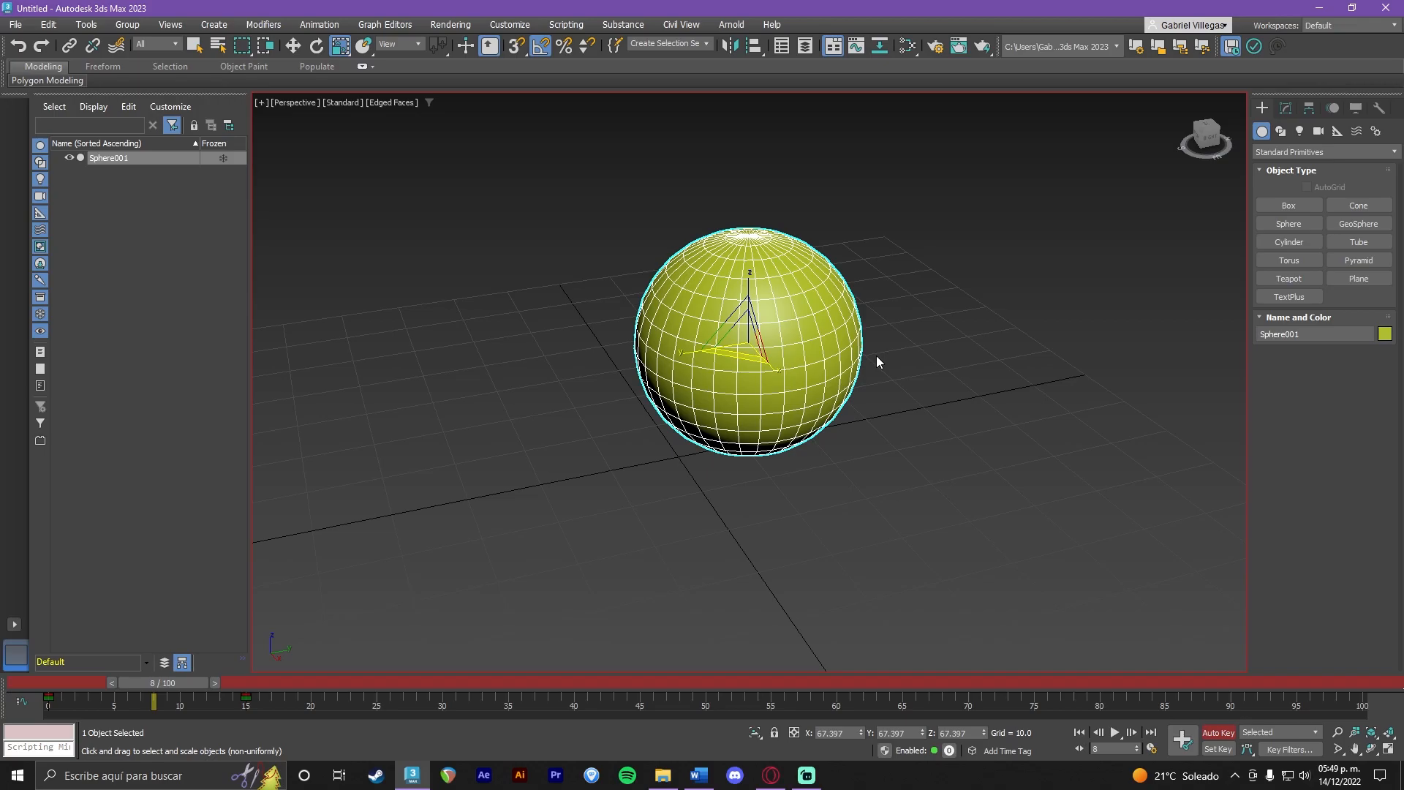
Delete the sphere's keyframes at frames 0 and 15, and return to frame 0.
left_click_drag(263, 700, 37, 700)
key("Delete")
left_click_drag(170, 683, 45, 686)
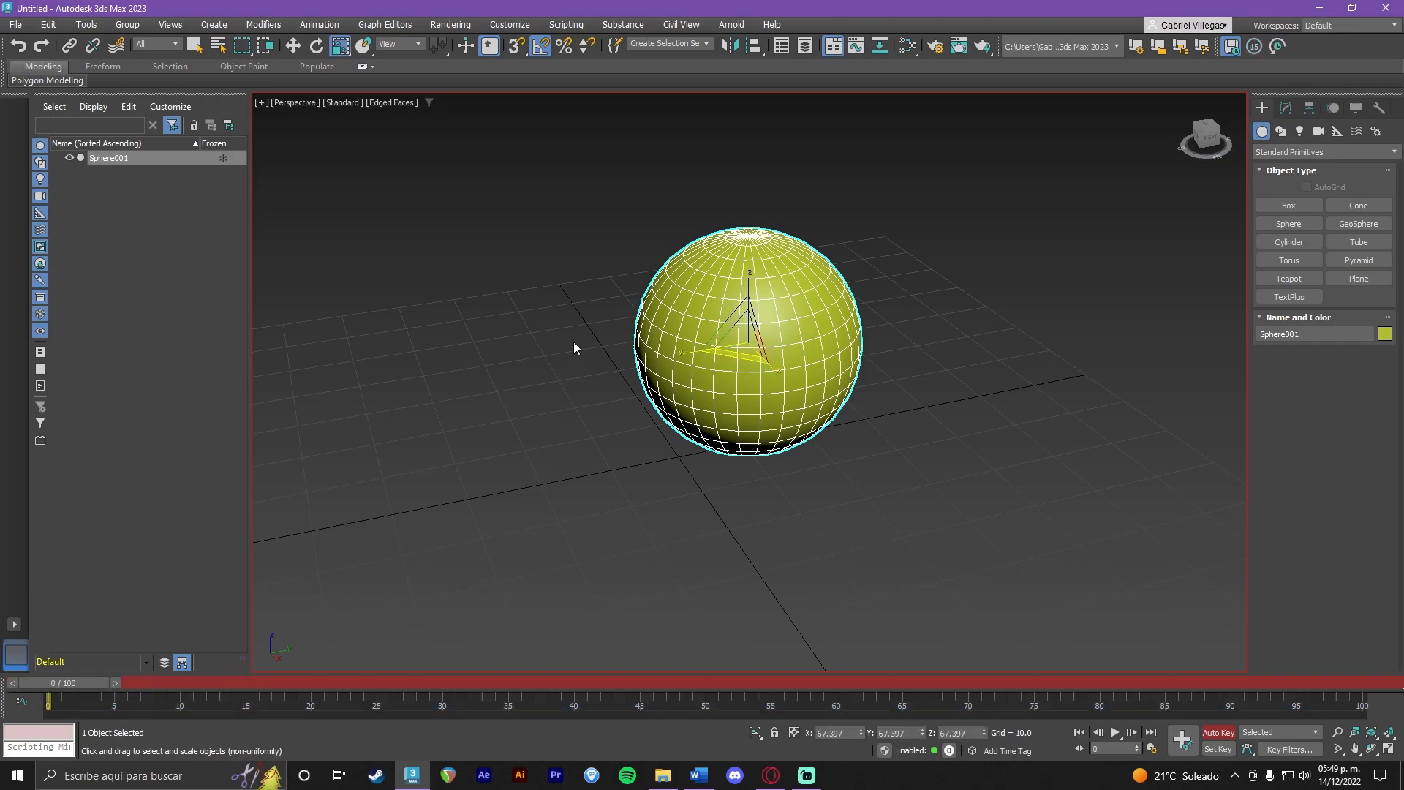
At frame 0, move the sphere off the grid's edge and raise it to about X -35.8, Y -50.2, Z 37.1.
scroll(574, 341, "down", 3)
middle_click_drag(532, 337, 642, 382)
key("w")
left_click_drag(829, 398, 512, 360)
middle_click_drag(551, 380, 647, 401, "alt")
left_click_drag(478, 294, 482, 226)
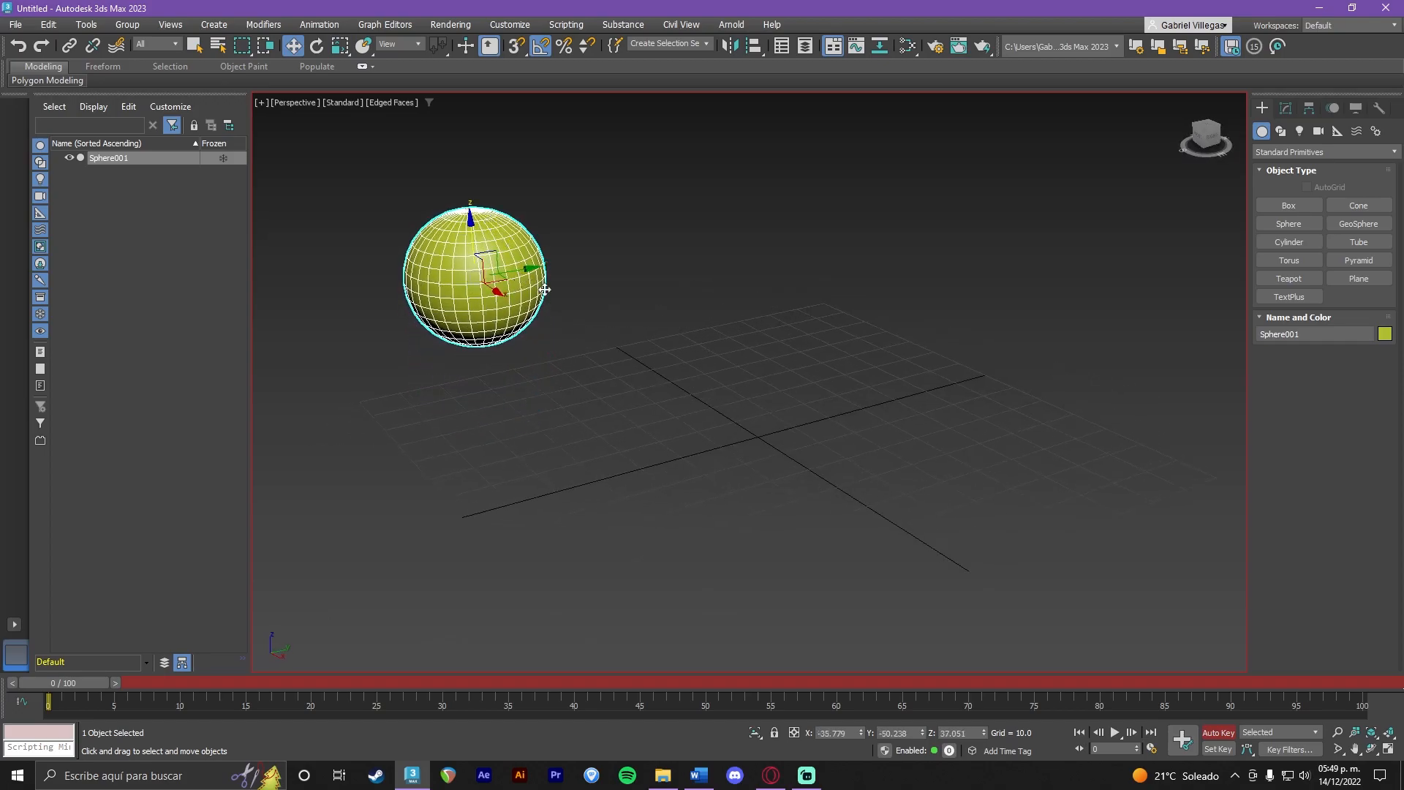
middle_click_drag(683, 408, 647, 420, "alt")
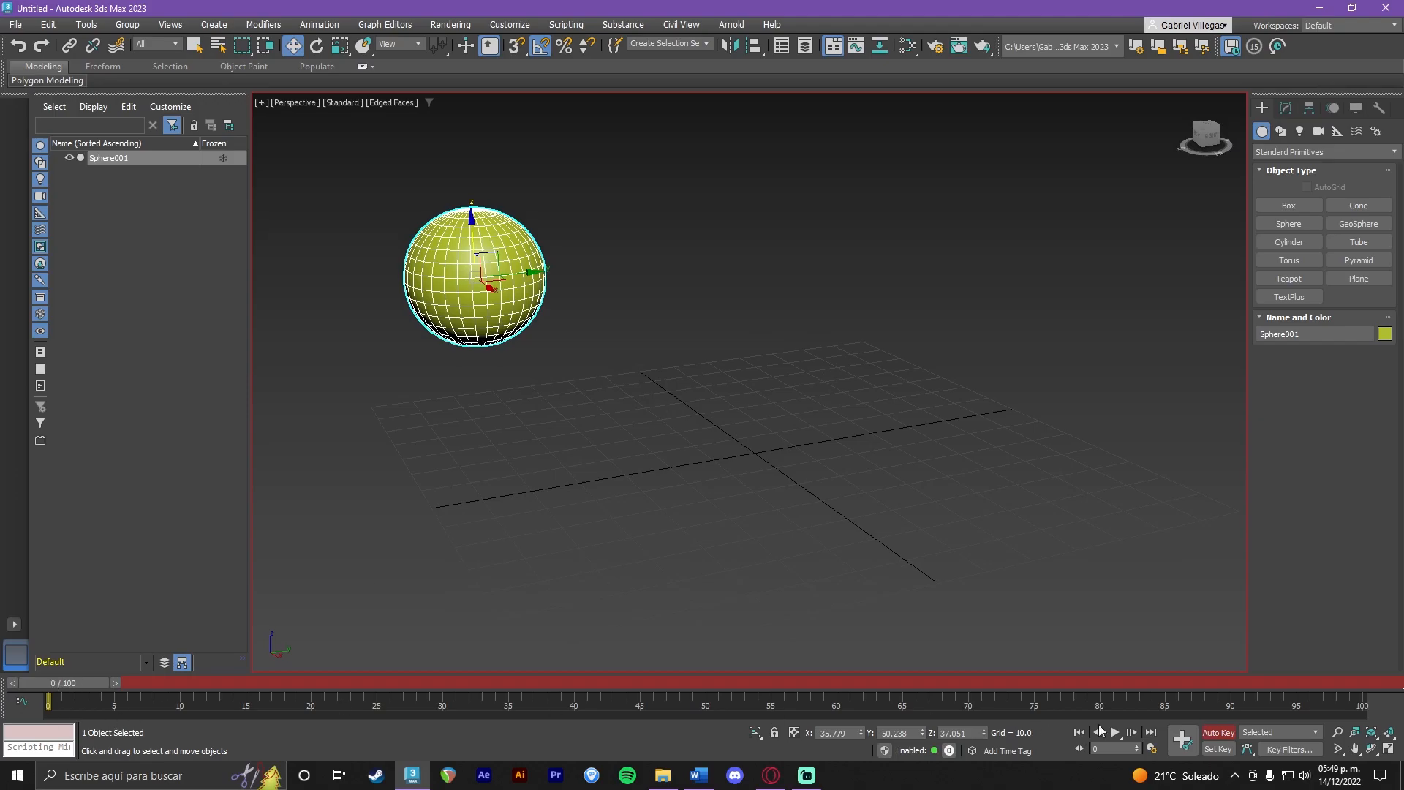
At frame 15, move the sphere down onto the grid at about X -20.0, Y -23.0, Z 12.2.
left_click_drag(84, 684, 238, 687)
key("w")
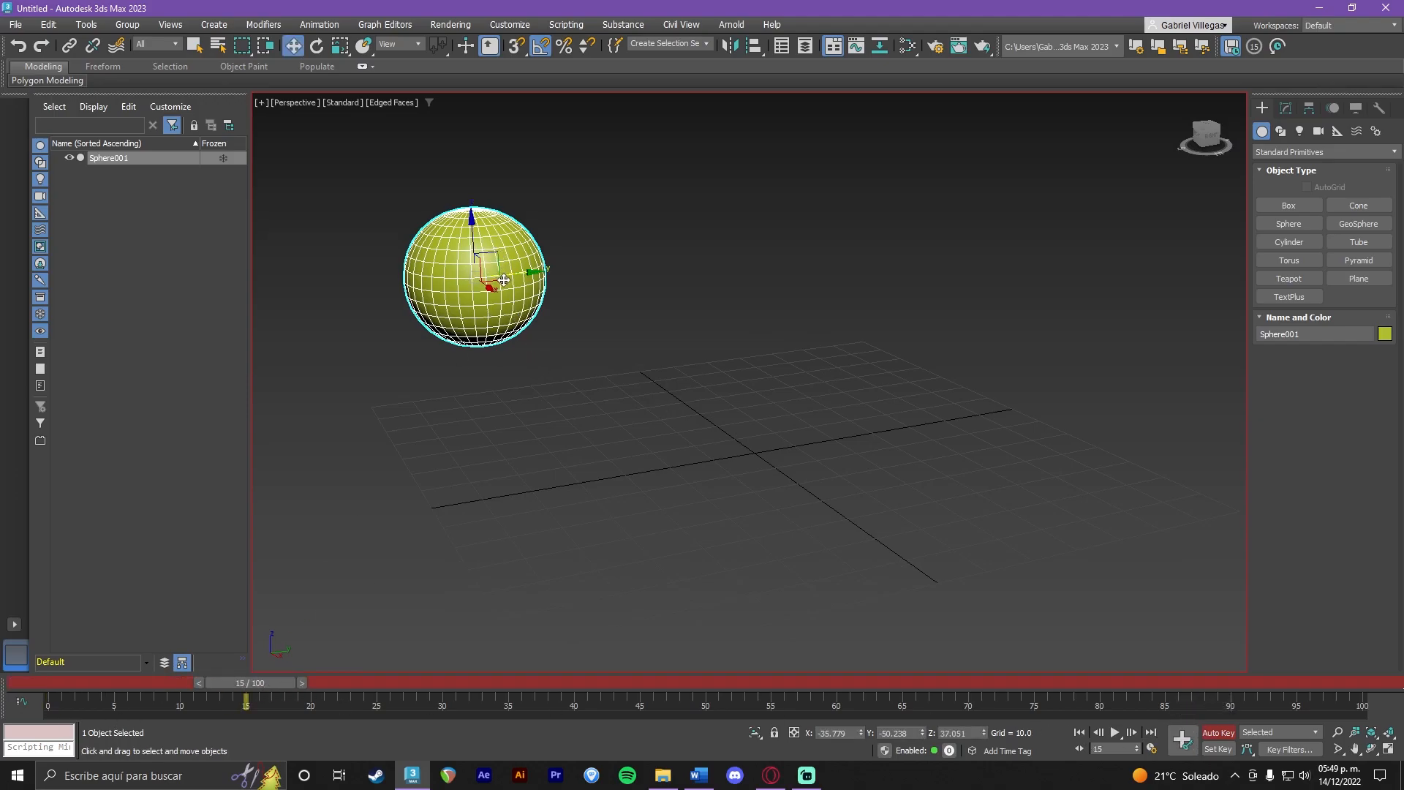
left_click_drag(508, 281, 594, 333)
key("ctrl+z")
mouse_move(474, 223)
left_mouse_down()
mouse_move(480, 315)
mouse_move(526, 388)
mouse_move(666, 399)
mouse_move(653, 395)
left_mouse_up()
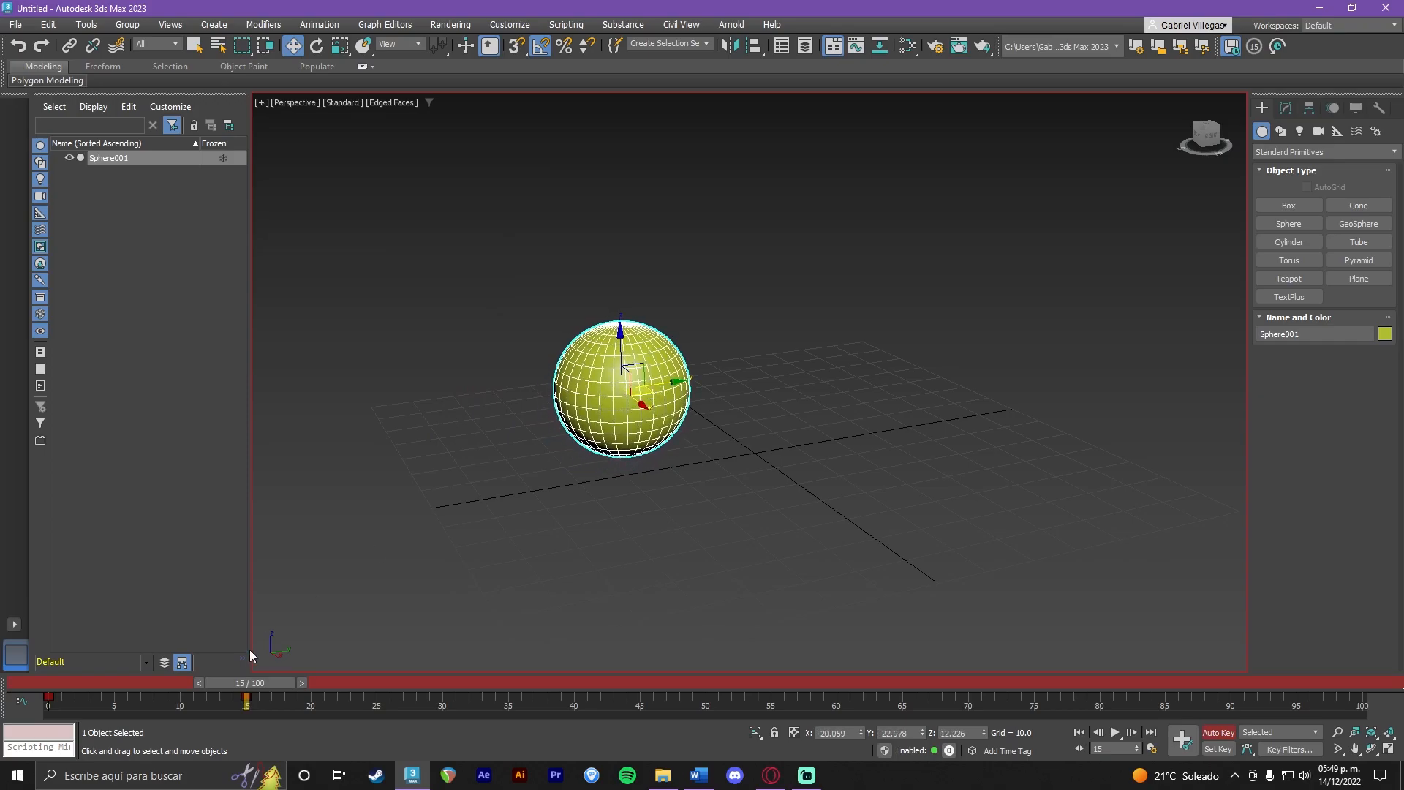
At frame 15, rotate the sphere to about X -48.2, Y -30.7, Z -24.5 degrees.
mouse_move(247, 685)
left_mouse_down()
mouse_move(51, 685)
mouse_move(250, 686)
left_mouse_up()
key("w")
key("e")
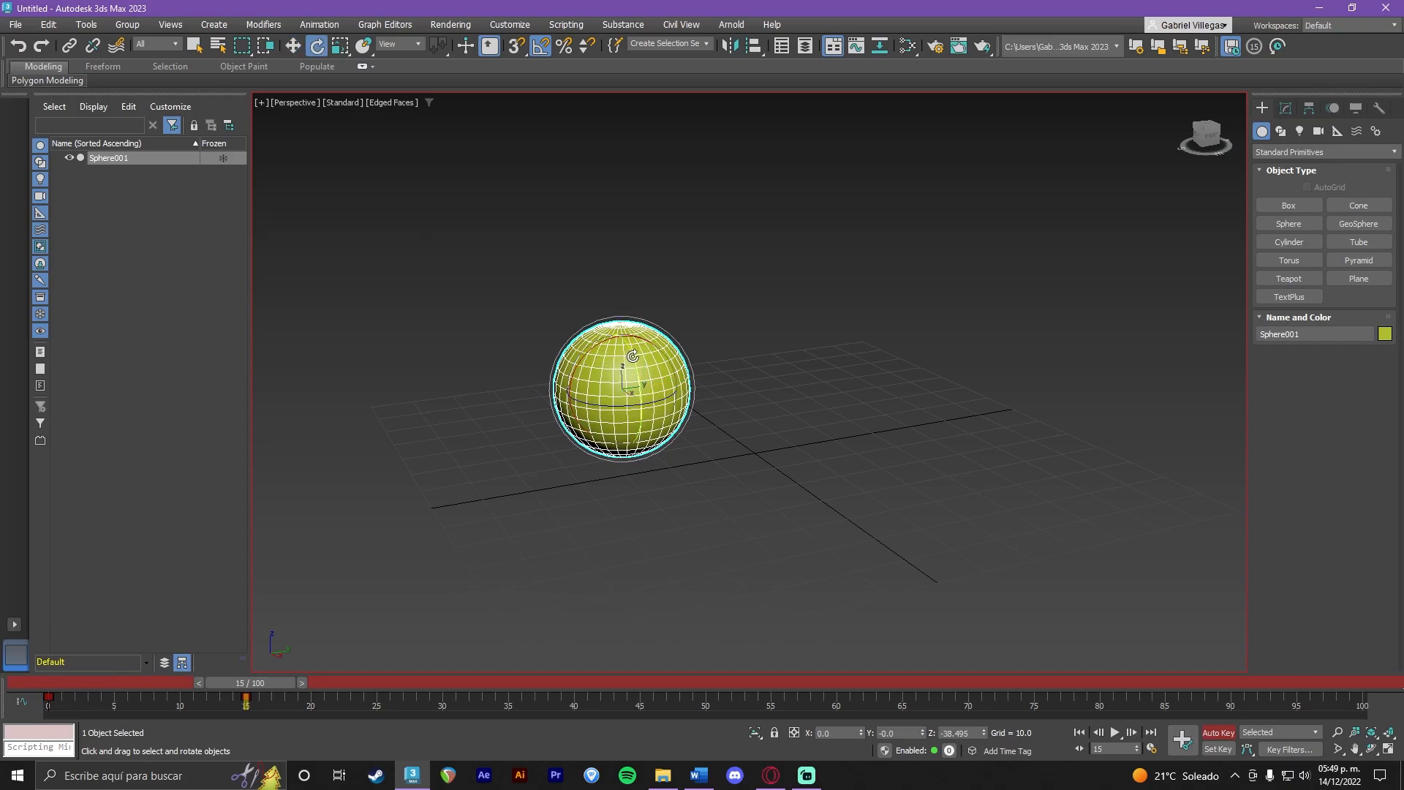
mouse_move(258, 691)
left_mouse_down()
mouse_move(95, 691)
mouse_move(271, 691)
mouse_move(247, 691)
left_mouse_up()
left_click_drag(648, 347, 673, 375)
scroll(609, 500, "up", 3)
middle_click_drag(645, 421, 635, 337, "alt")
left_click_drag(667, 302, 702, 348)
middle_click_drag(703, 348, 777, 386, "alt")
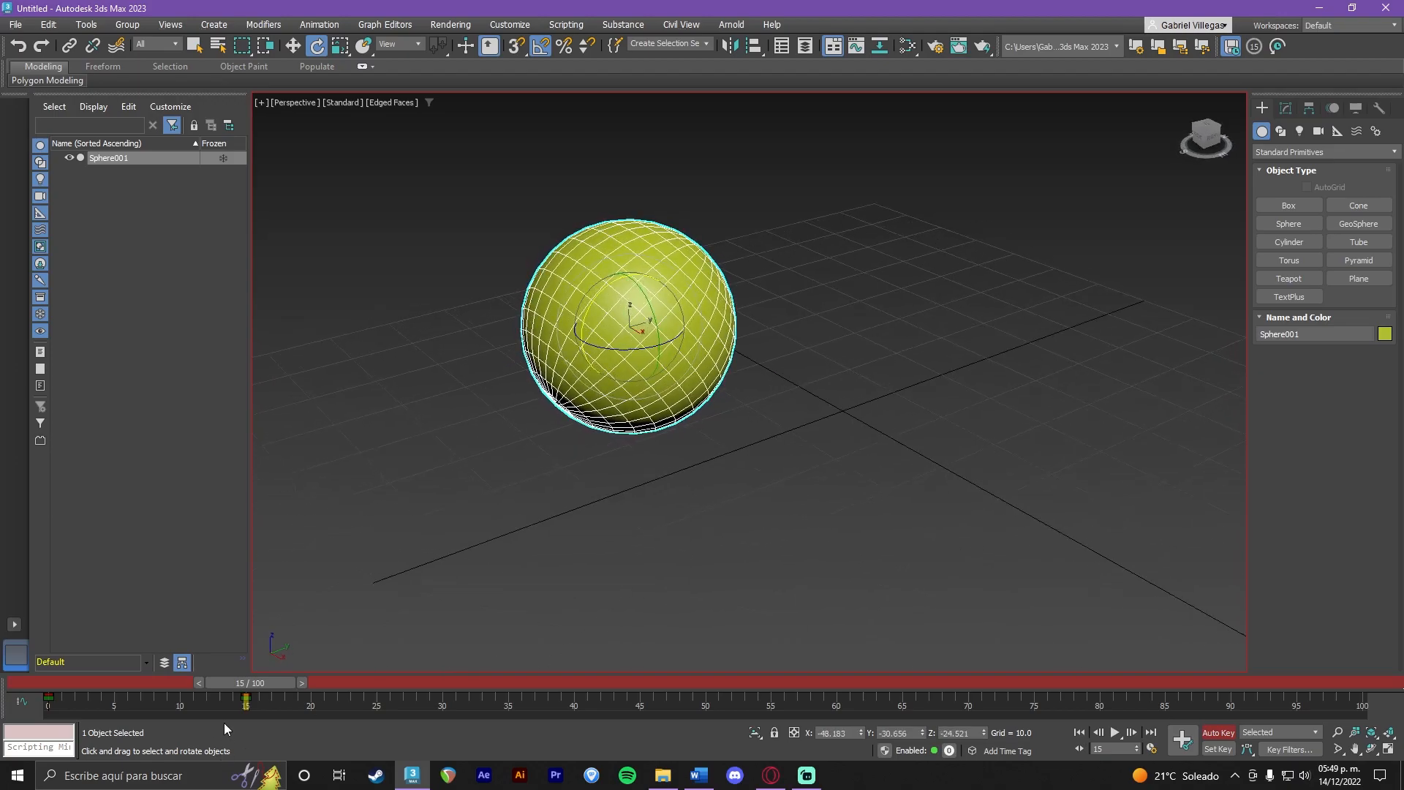
Play the animation from frame 0 to check the sphere's fall and rotation.
left_click_drag(256, 684, 3, 688)
scroll(1001, 515, "down", 3)
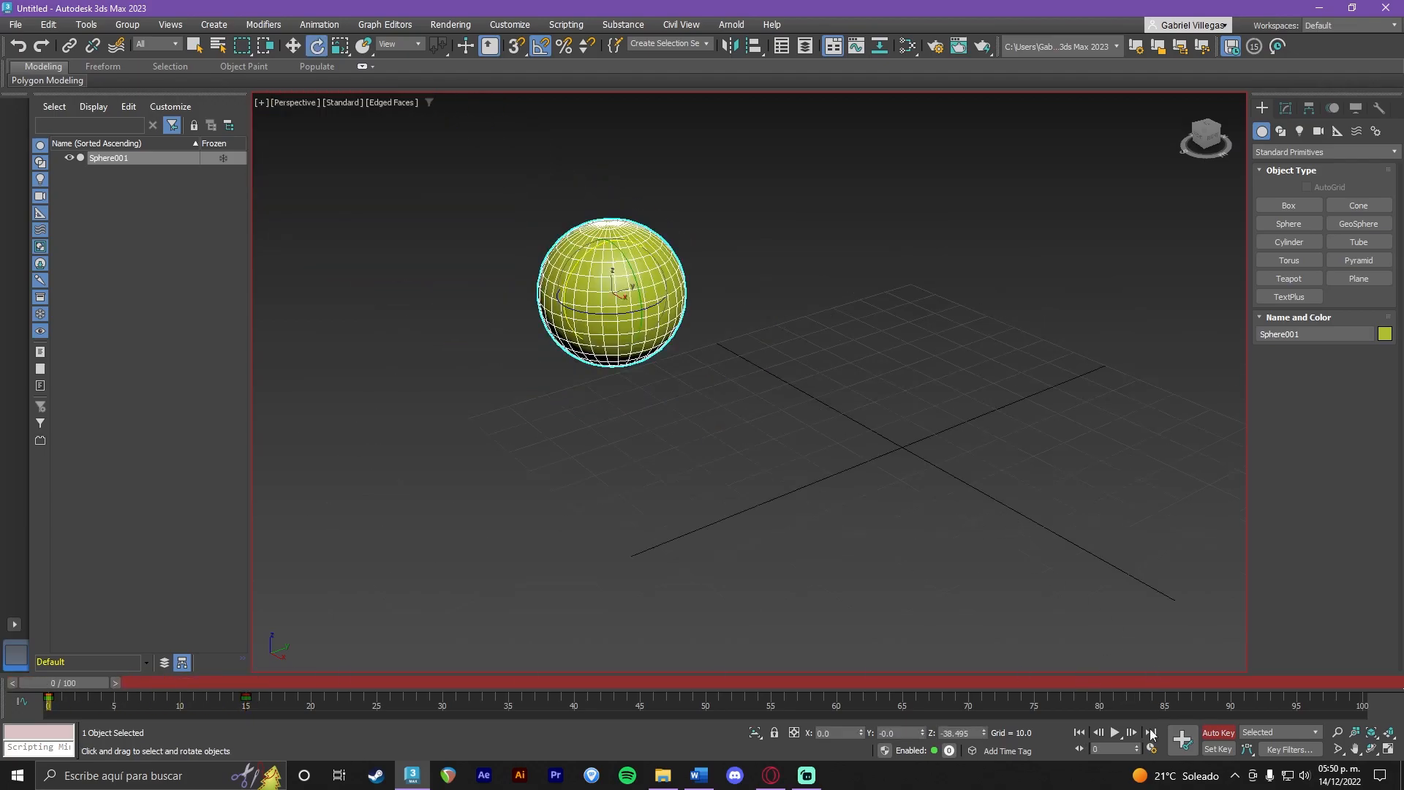
left_click(1116, 734)
left_click(1115, 735)
mouse_move(977, 580)
middle_mouse_down("alt")
mouse_move(857, 540)
mouse_move(966, 585)
middle_mouse_up("alt")
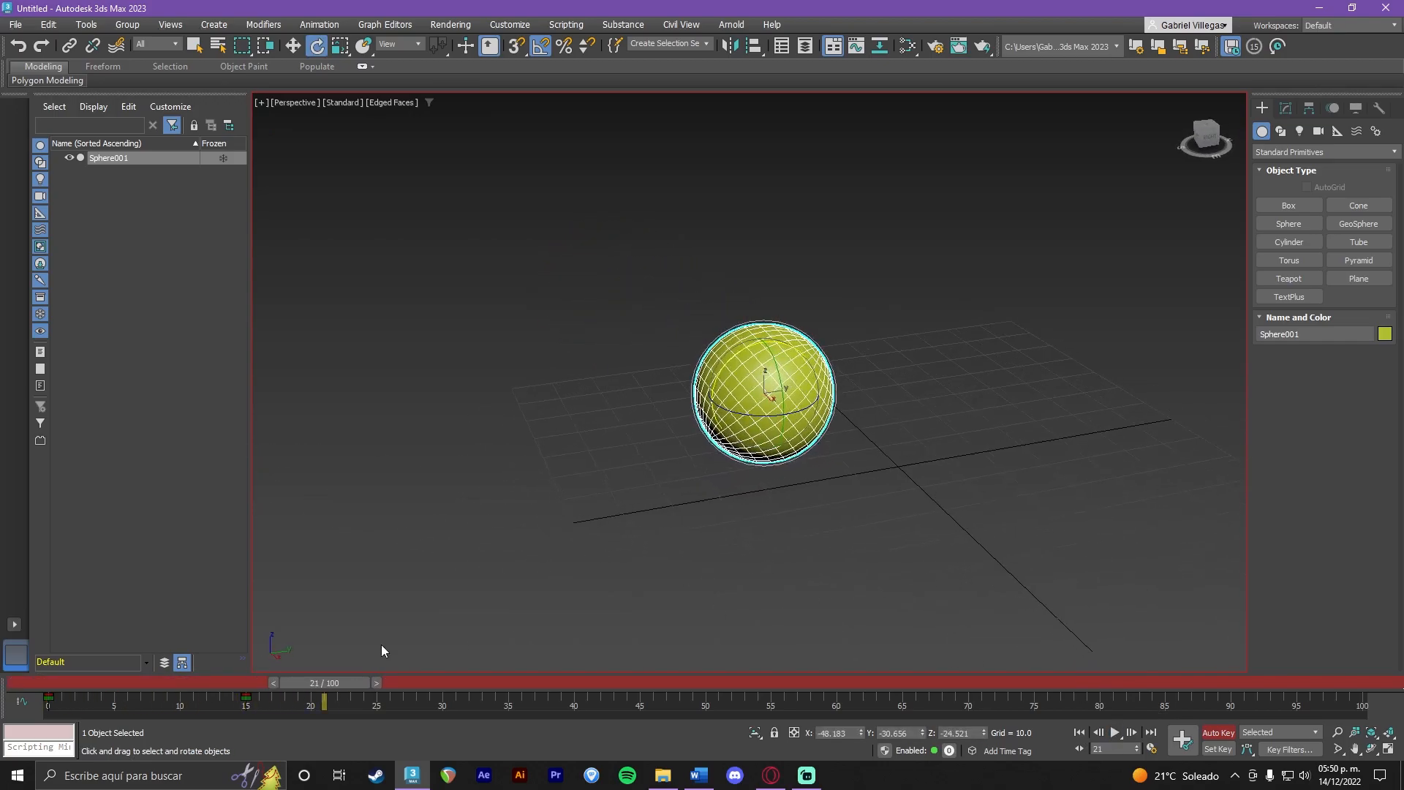
Go to frame 25 and move the sphere farther across the grid.
left_click_drag(345, 683, 406, 679)
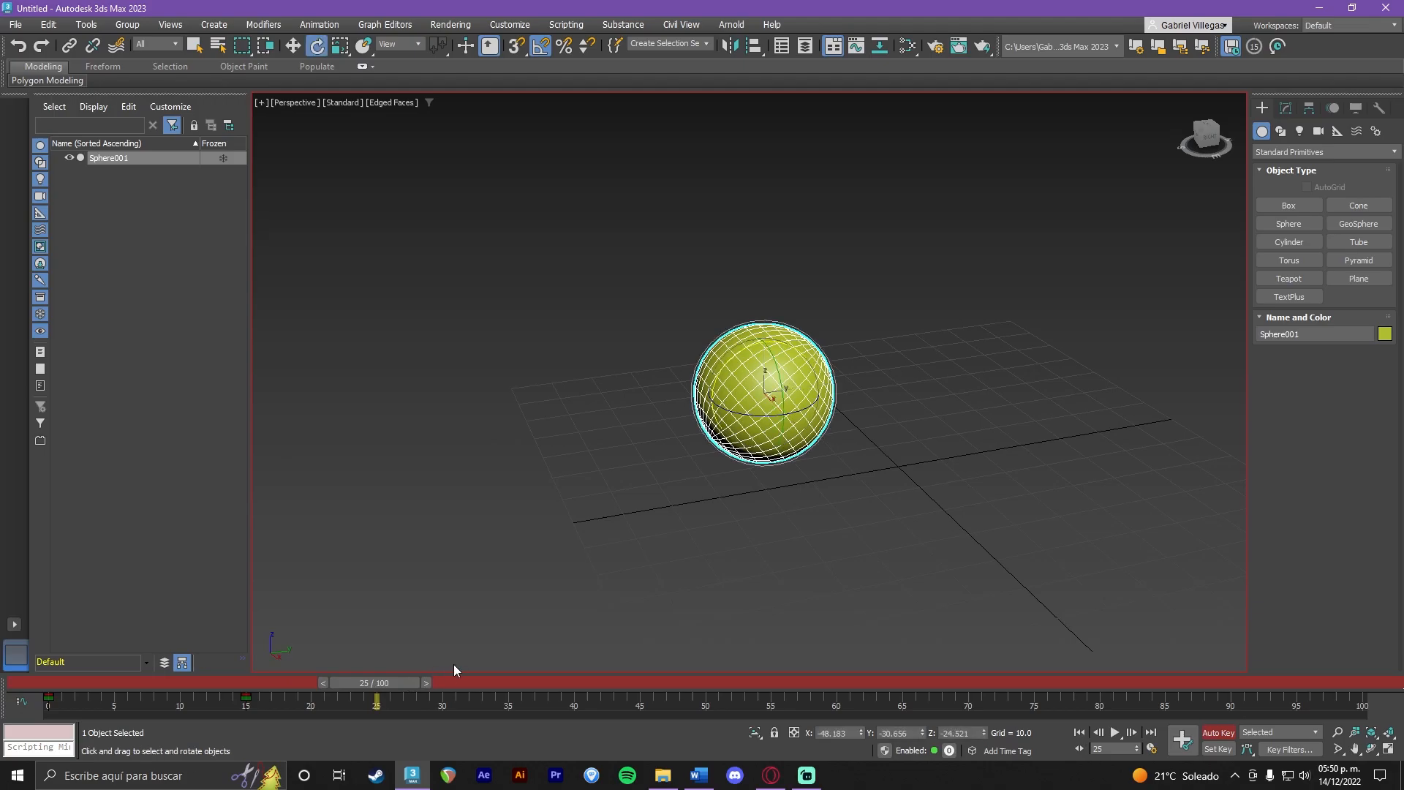
middle_click_drag(895, 443, 893, 458, "alt")
key("w")
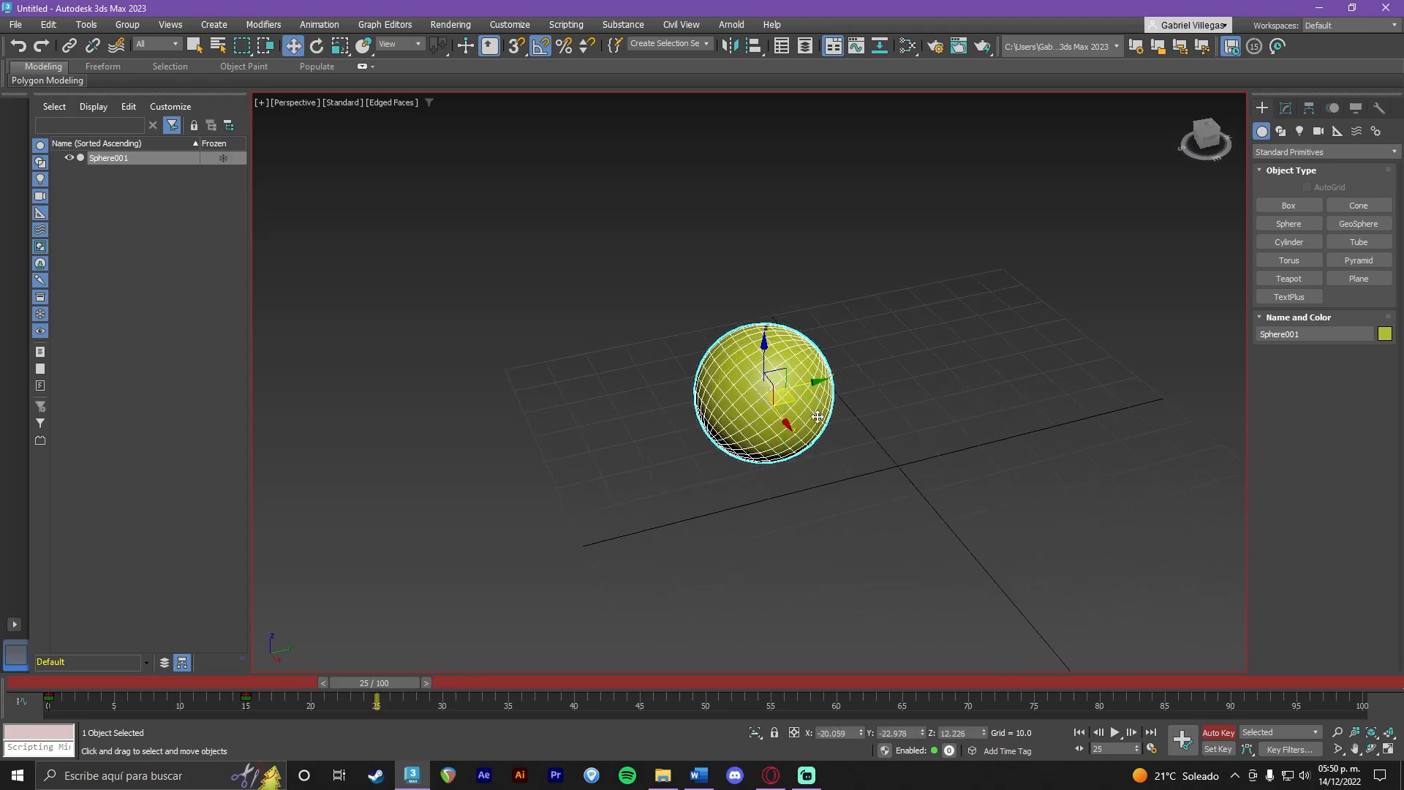
left_click_drag(799, 404, 968, 444)
Rotate the sphere at frame 25 to continue its rolling motion.
mouse_move(394, 682)
left_mouse_down()
mouse_move(270, 683)
mouse_move(393, 682)
left_mouse_up()
key("e")
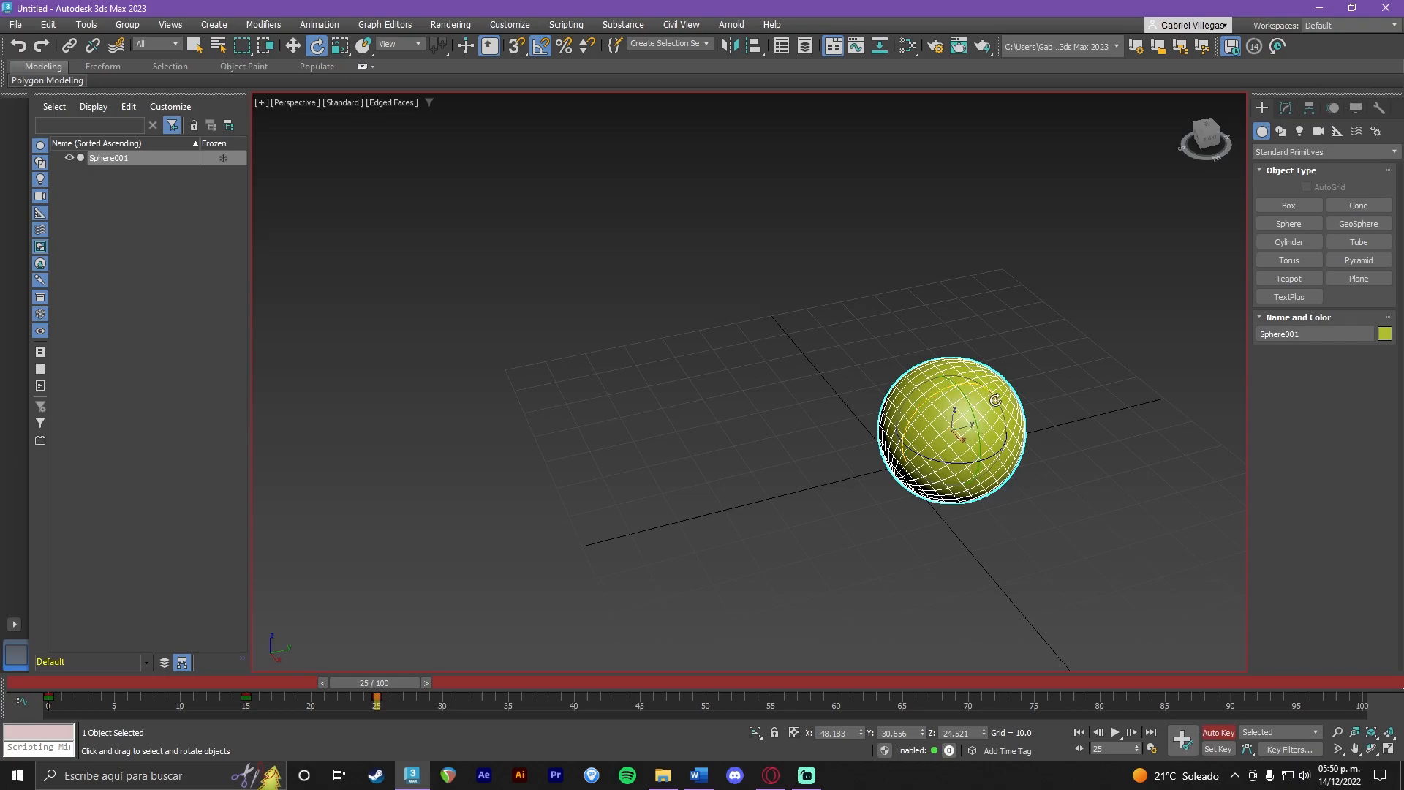
scroll(974, 397, "up", 3)
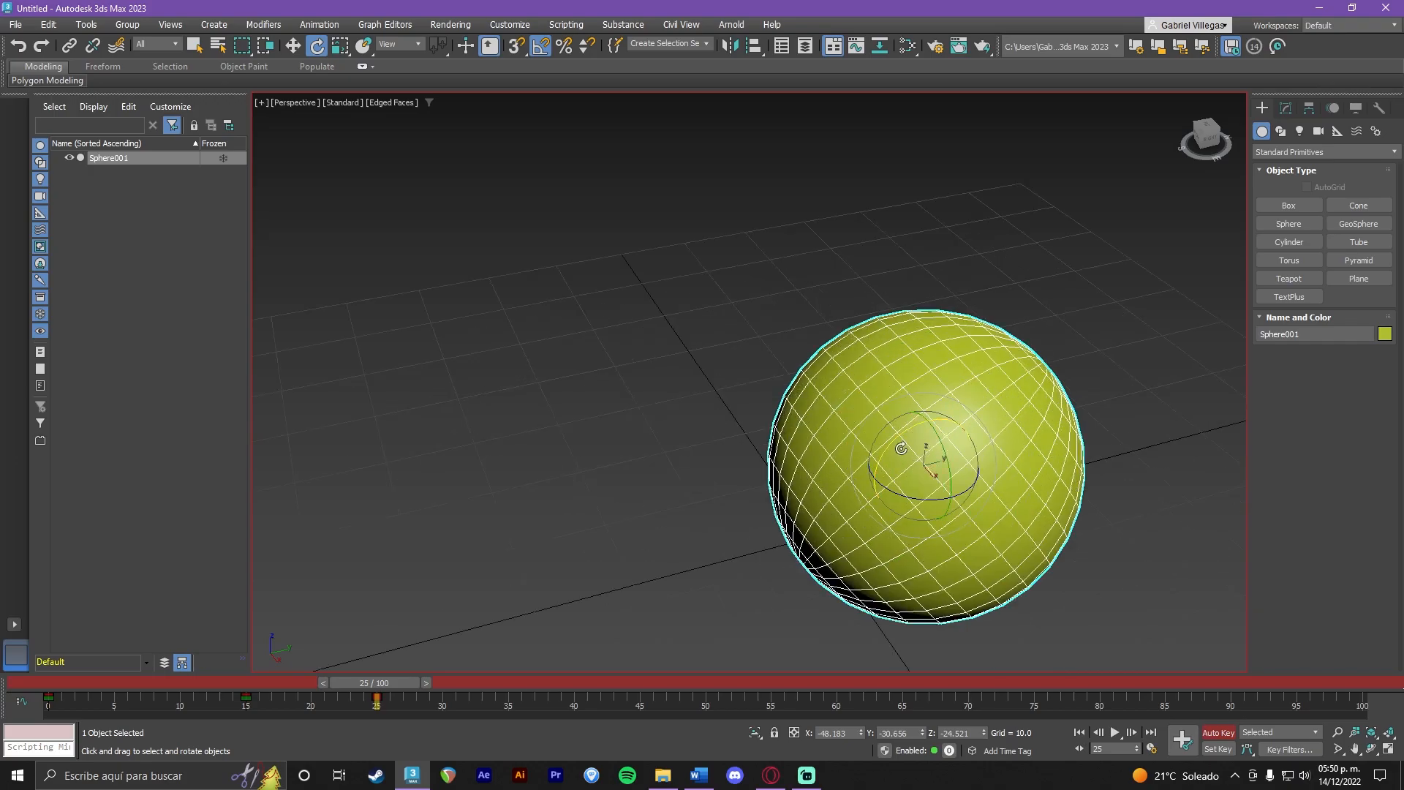
left_click_drag(906, 497, 1088, 476)
scroll(1078, 469, "down", 3)
Play the animation from frame 0, and undo the sphere's rotation and move at frame 25.
left_click_drag(403, 680, 28, 684)
left_click(1114, 732)
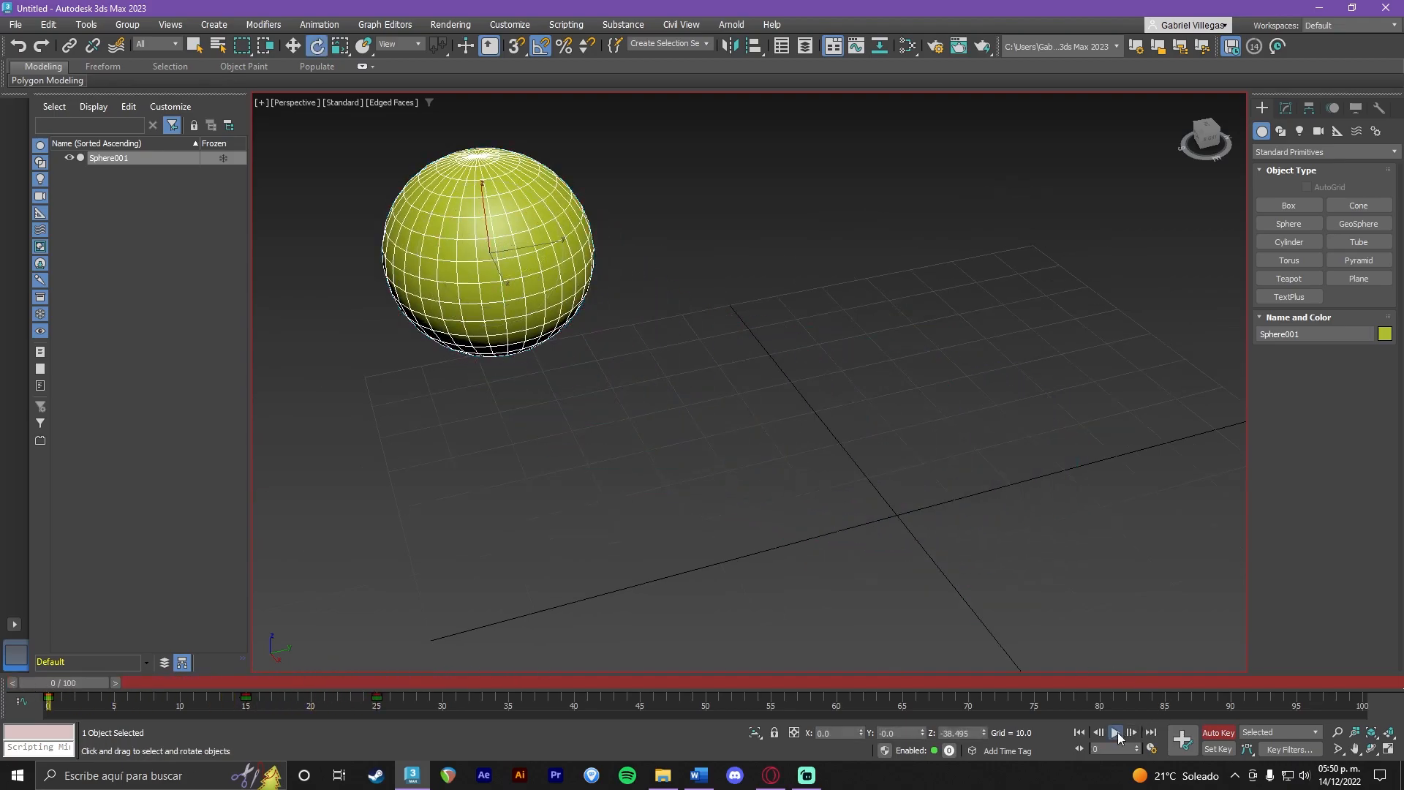
key("ctrl+z")
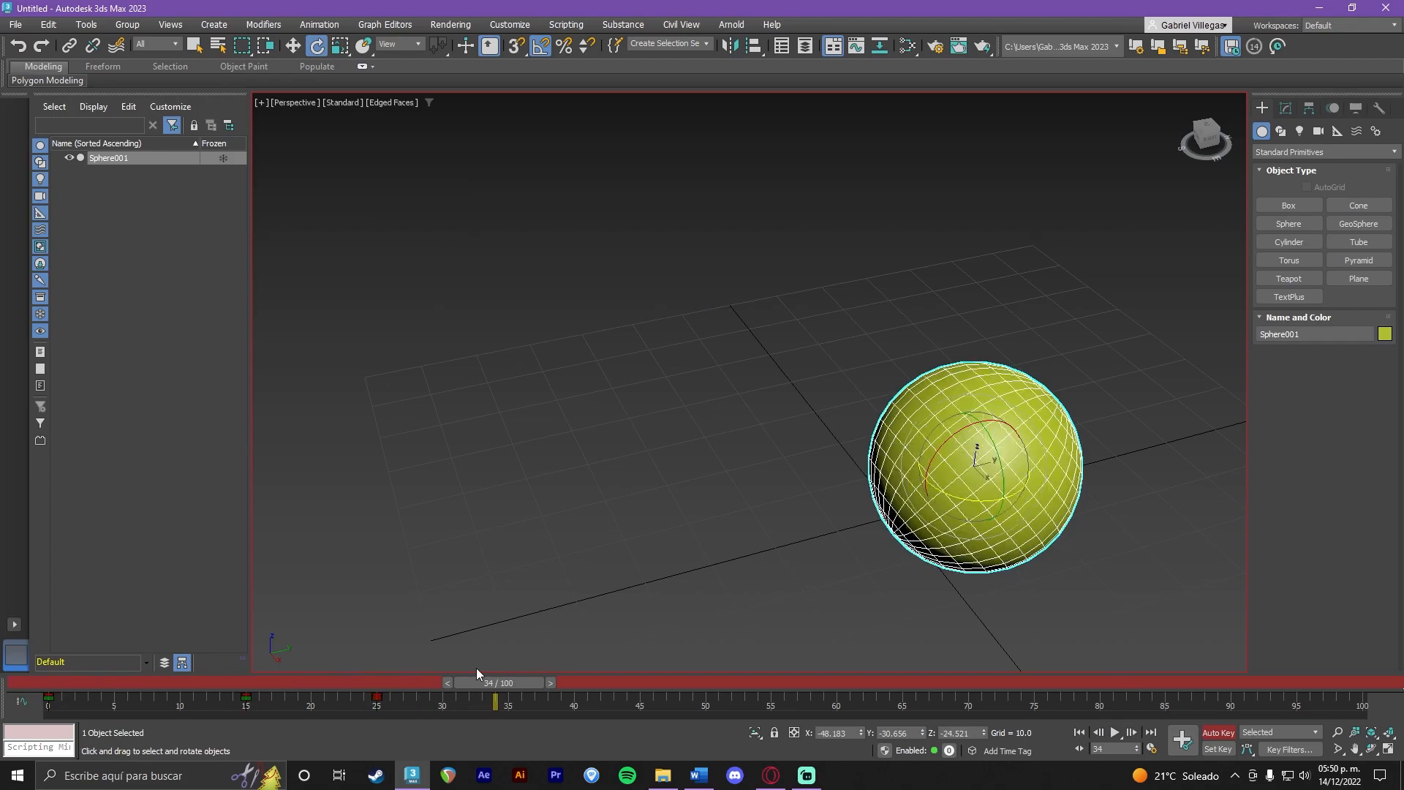
key("ctrl+z")
Return to frame 25 and move the sphere across the grid again.
left_click(484, 682)
left_click_drag(484, 682, 375, 683)
key("w")
left_click_drag(778, 390, 1054, 448)
Rotate the sphere again at frame 25 and rewind the timeline to frame 0.
mouse_move(369, 683)
left_mouse_down()
mouse_move(248, 686)
mouse_move(388, 682)
left_mouse_up()
key("e")
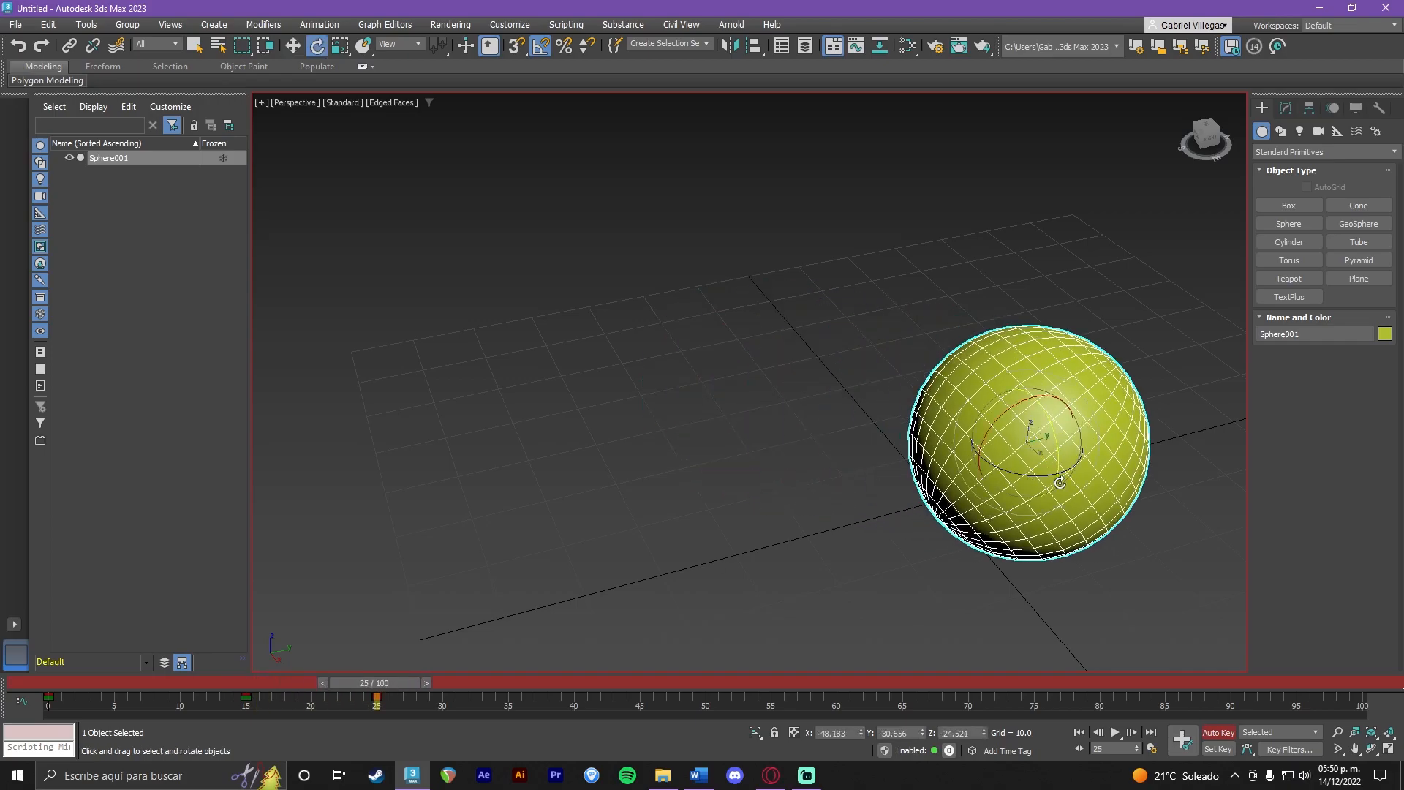
left_click_drag(1052, 421, 1001, 417)
left_click_drag(404, 687, 7, 711)
key("e")
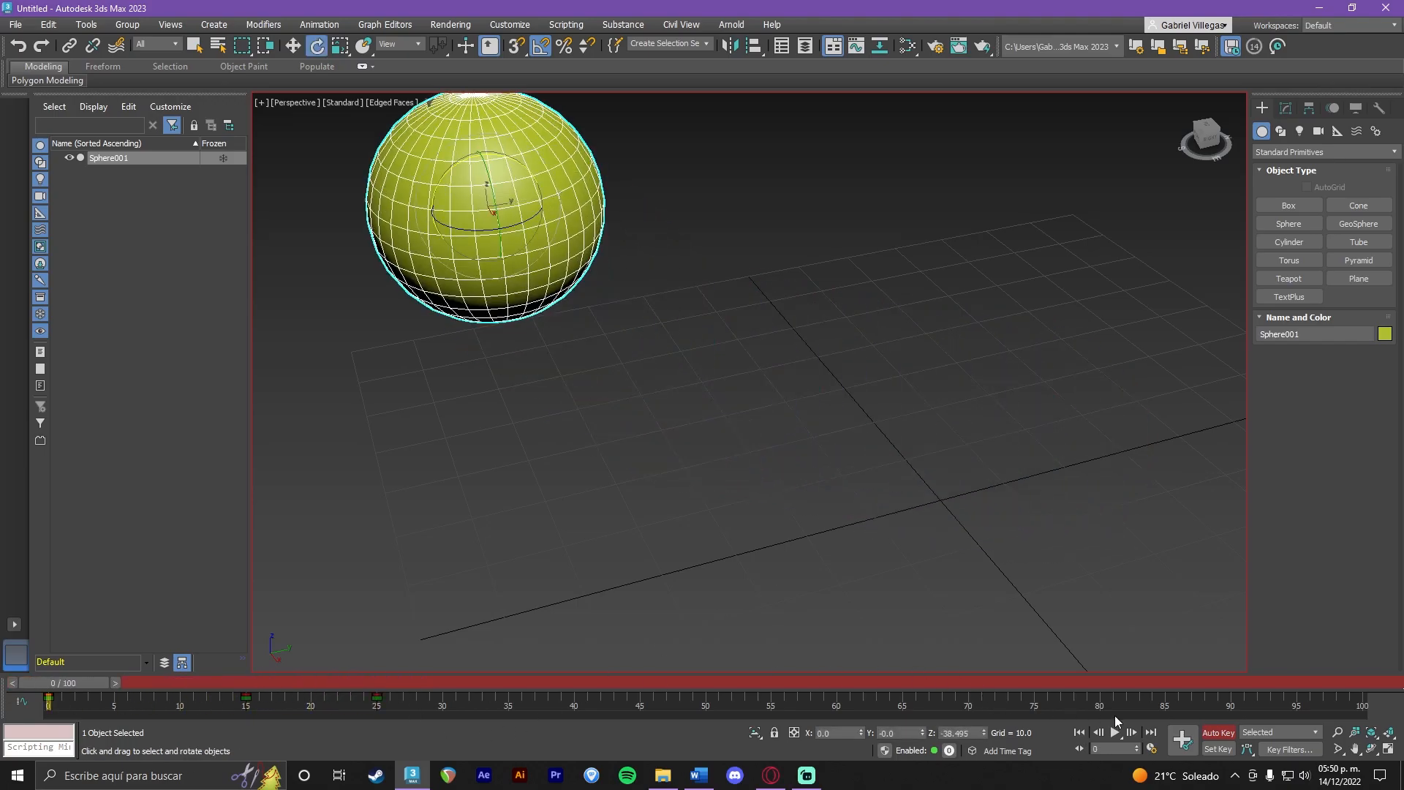
Play the sphere's rolling animation from frame 0, rewind it and play it again.
left_click(1116, 732)
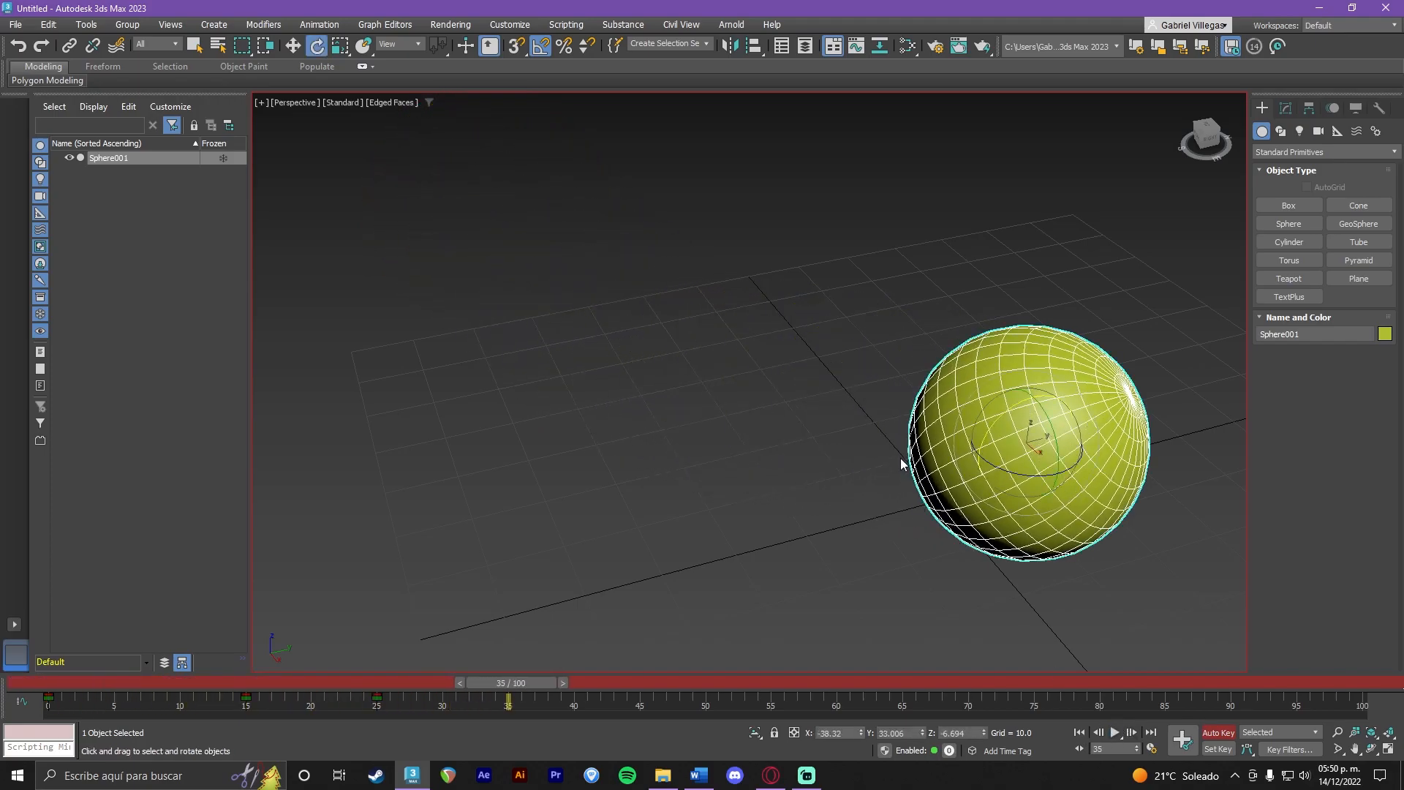
scroll(903, 470, "down", 4)
middle_click_drag(1020, 479, 911, 487)
left_click_drag(484, 683, 1, 686)
key("e")
left_click(1116, 730)
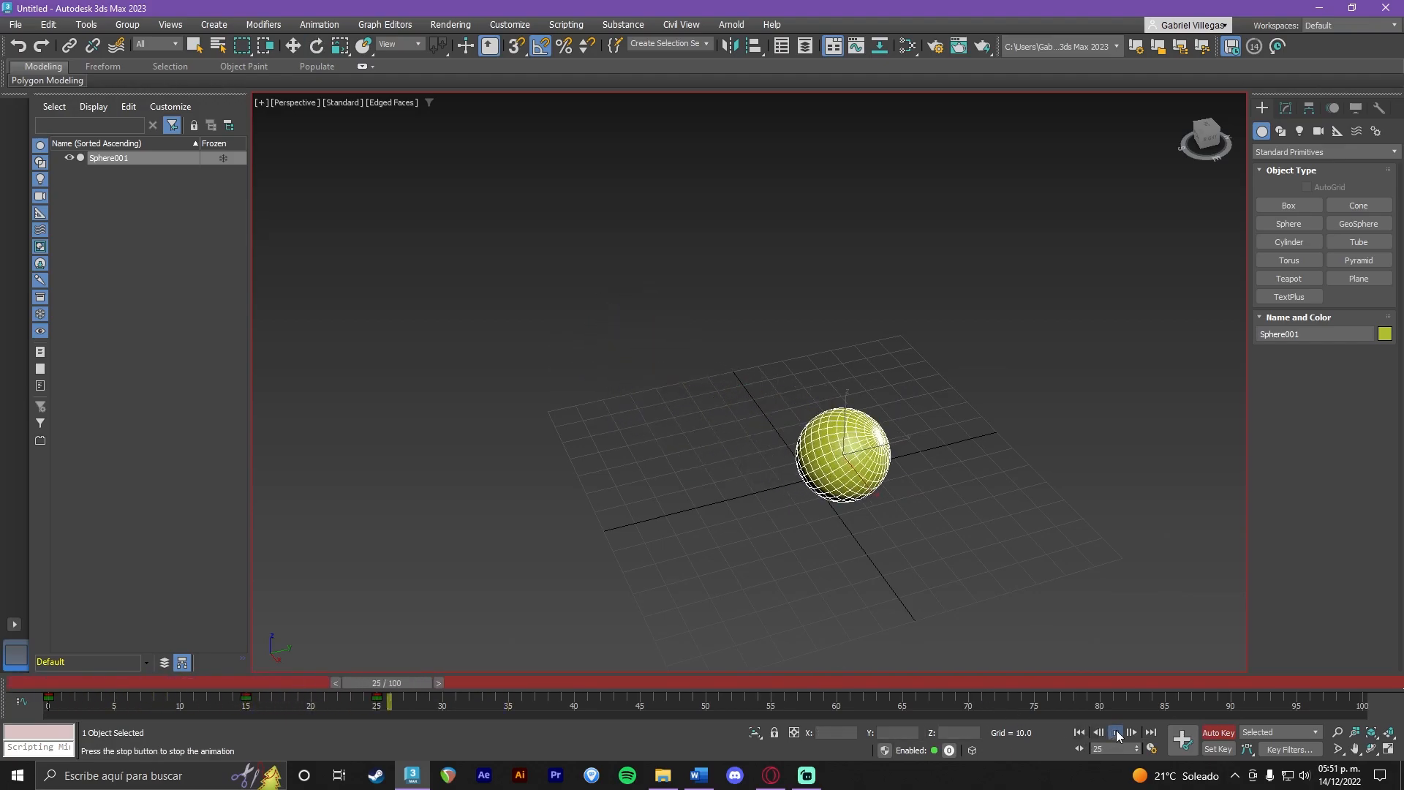
Move the sphere's key at frame 25 to frame 35 and play the animation from frame 0.
left_click(399, 686)
left_click_drag(411, 706, 8, 688)
left_click(1115, 732)
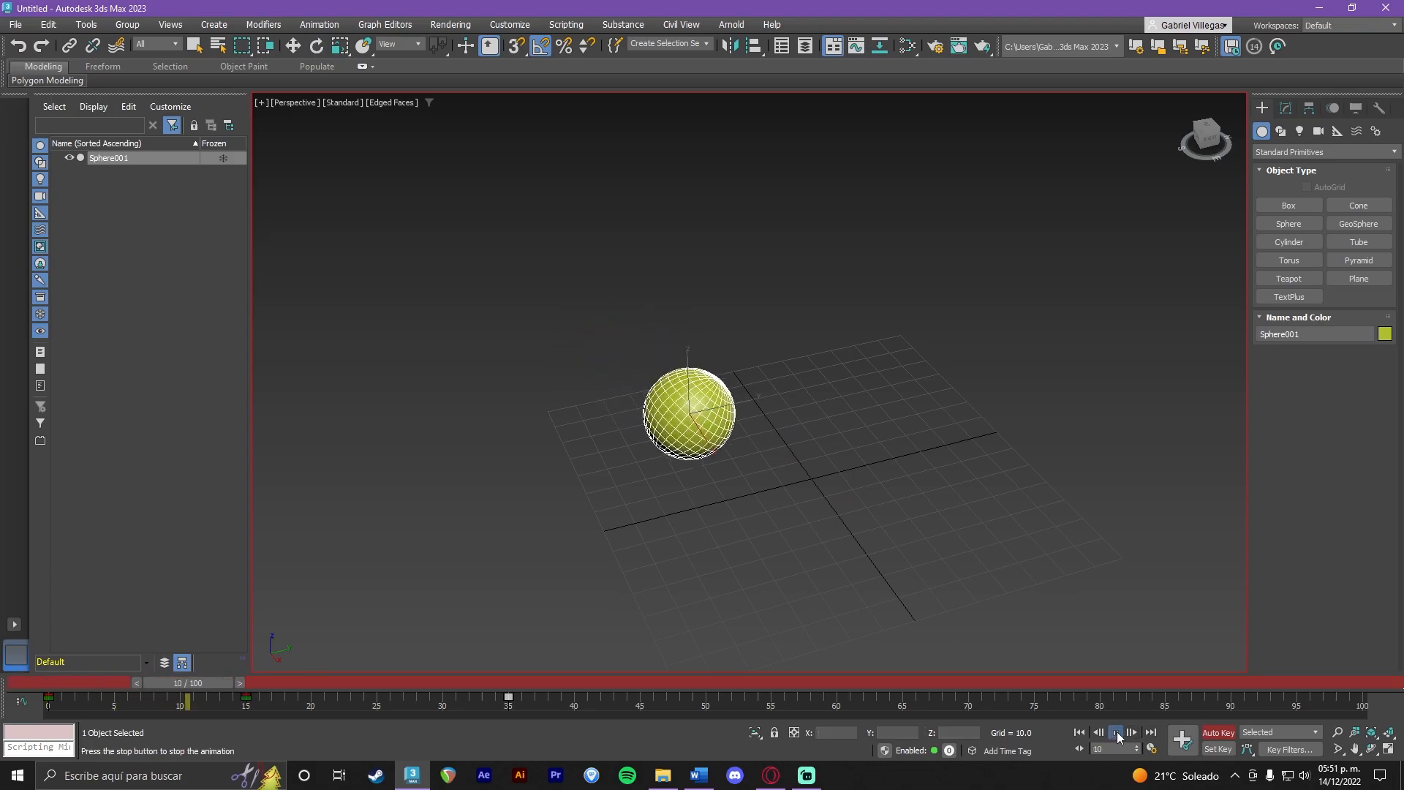
Replay the retimed animation from frame 0 to examine the speed of the roll.
scroll(805, 469, "up", 4)
middle_click_drag(805, 469, 799, 433, "alt")
left_click_drag(651, 683, 44, 682)
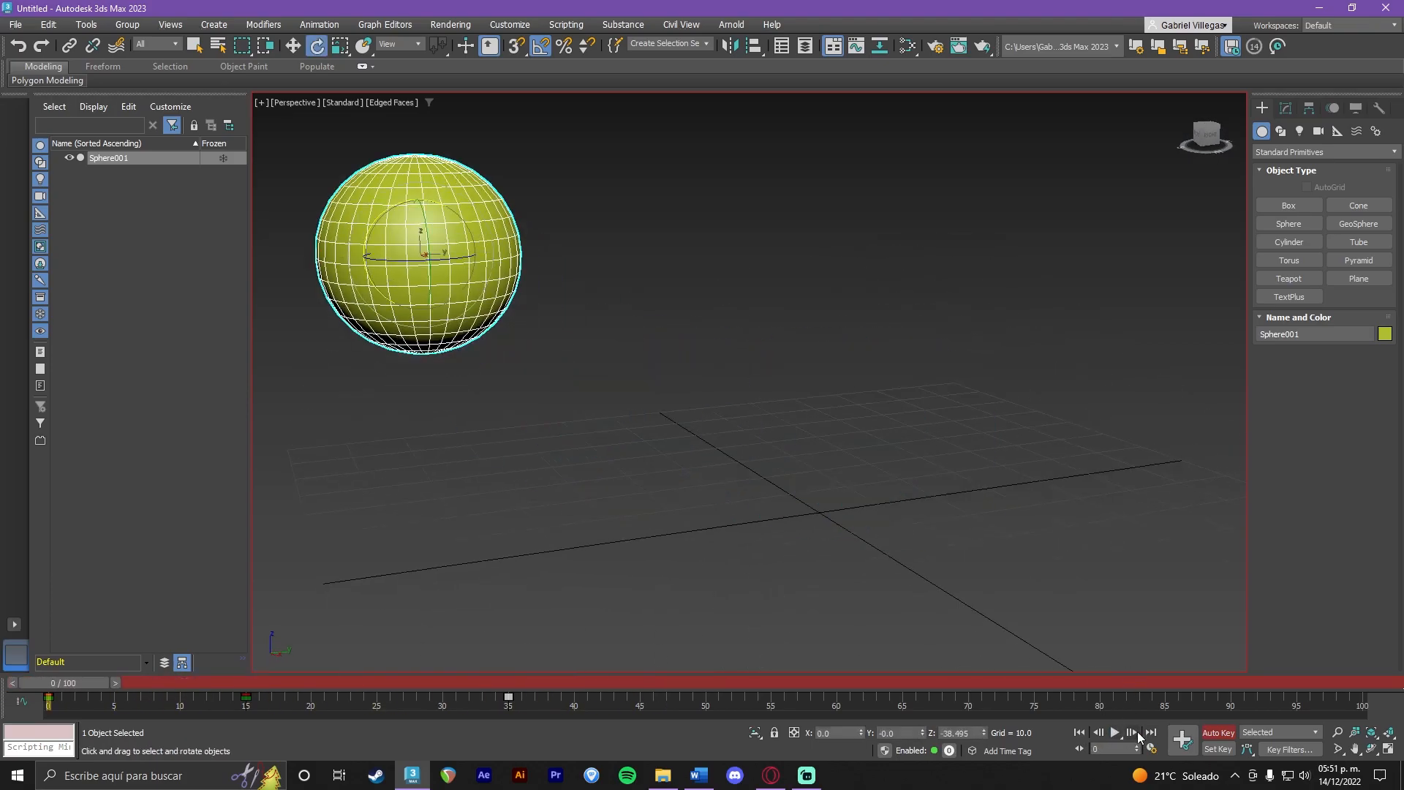
left_click(1115, 732)
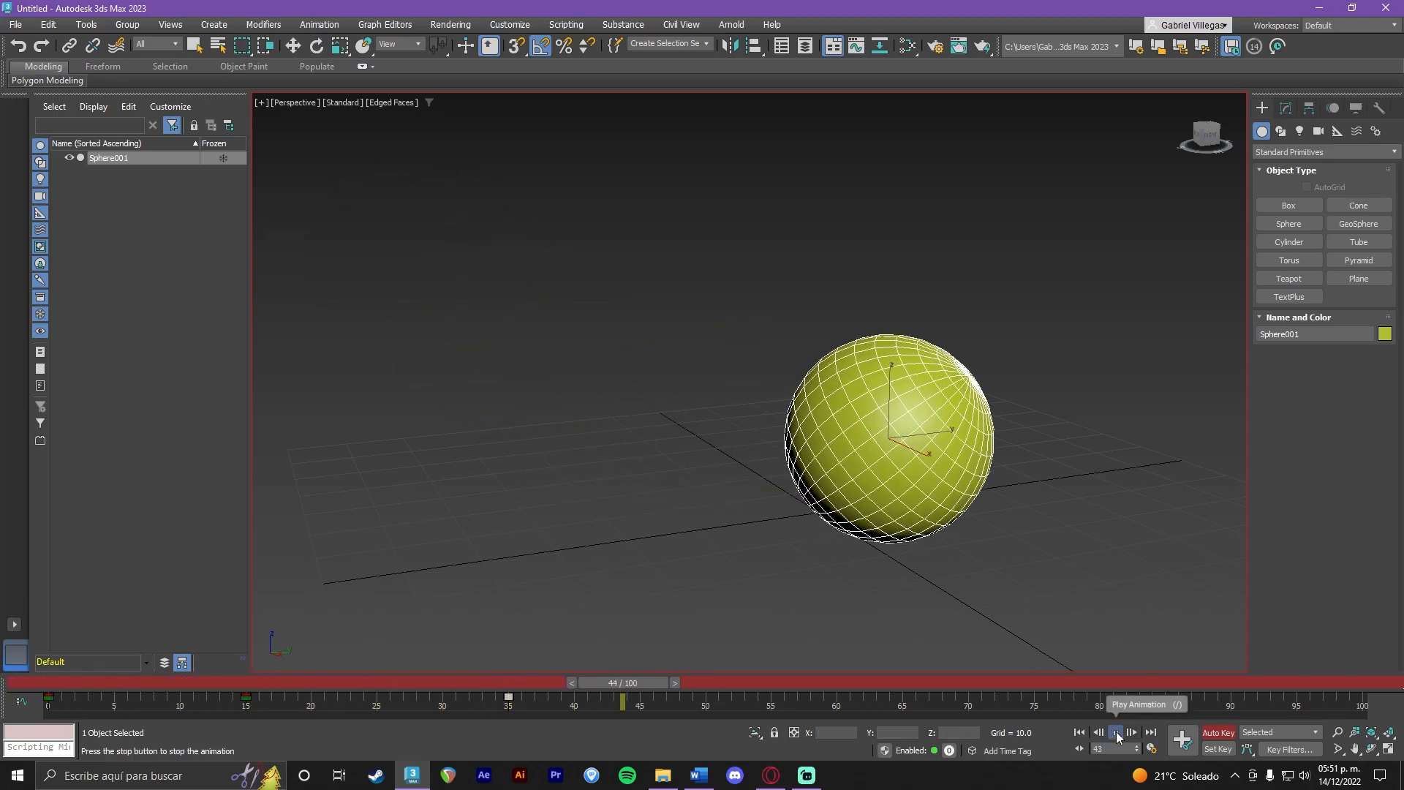
left_click(1116, 733)
key("e")
left_click_drag(689, 682, 88, 700)
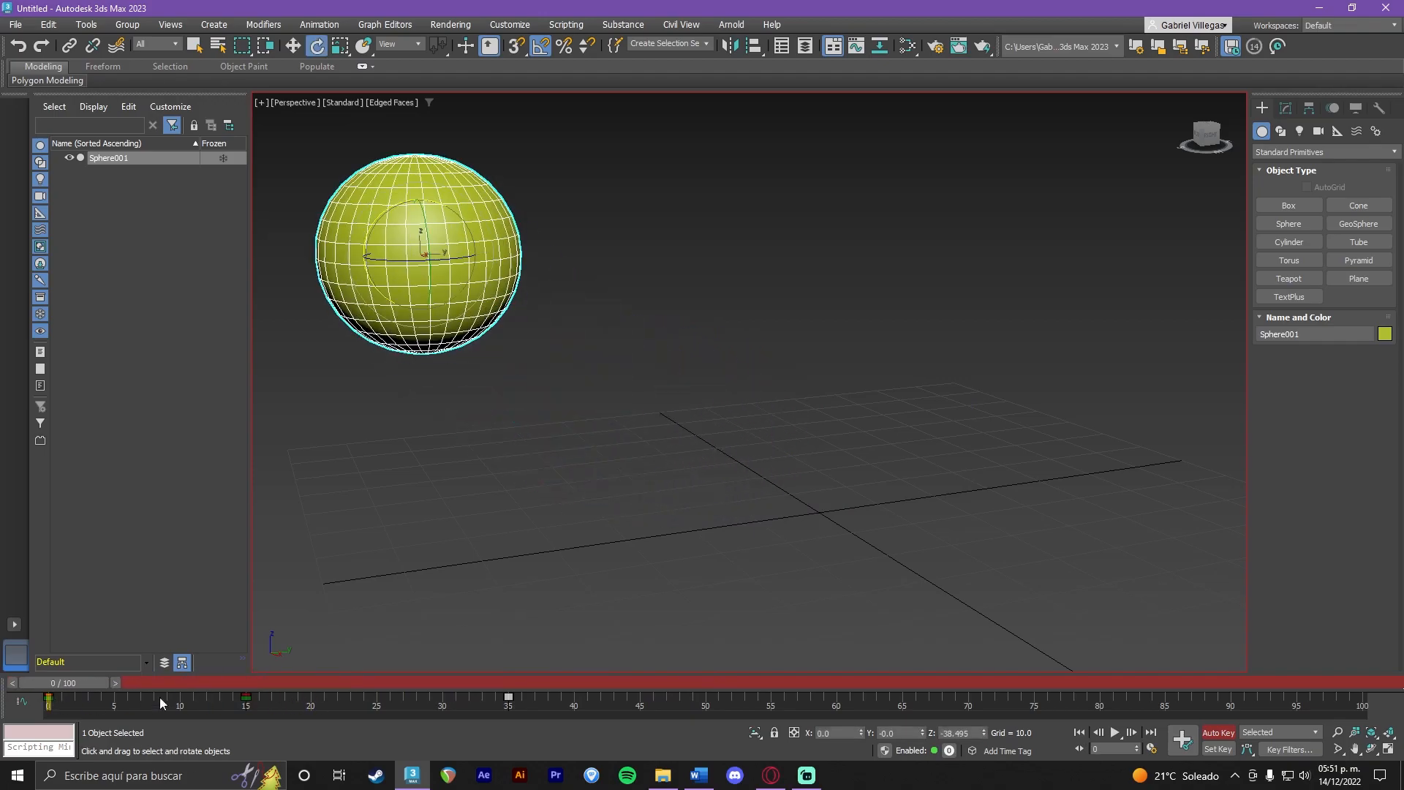
left_click(1116, 733)
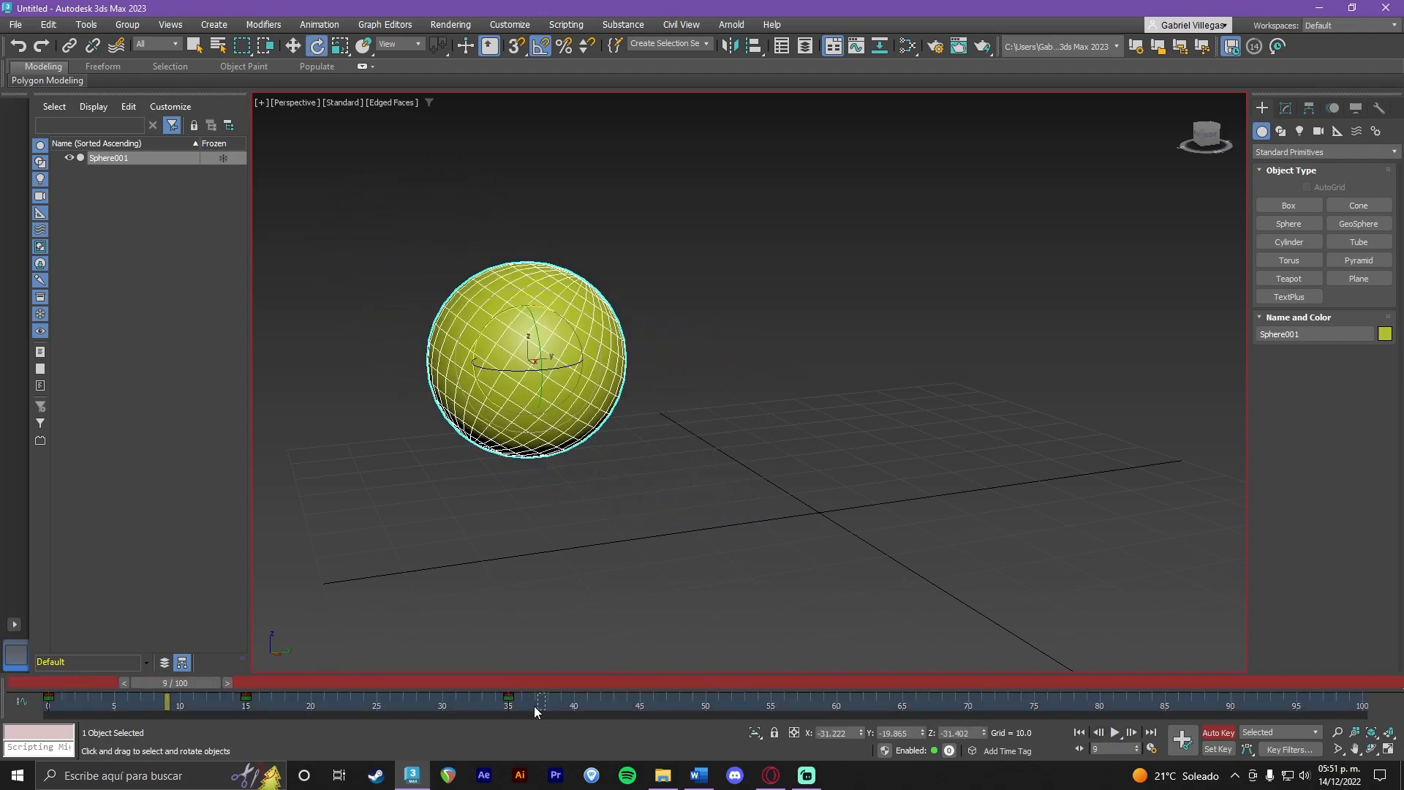
Shift the sphere's last key to frame 22 and finally to frame 44, playing the animation after each change.
left_click_drag(509, 698, 337, 703)
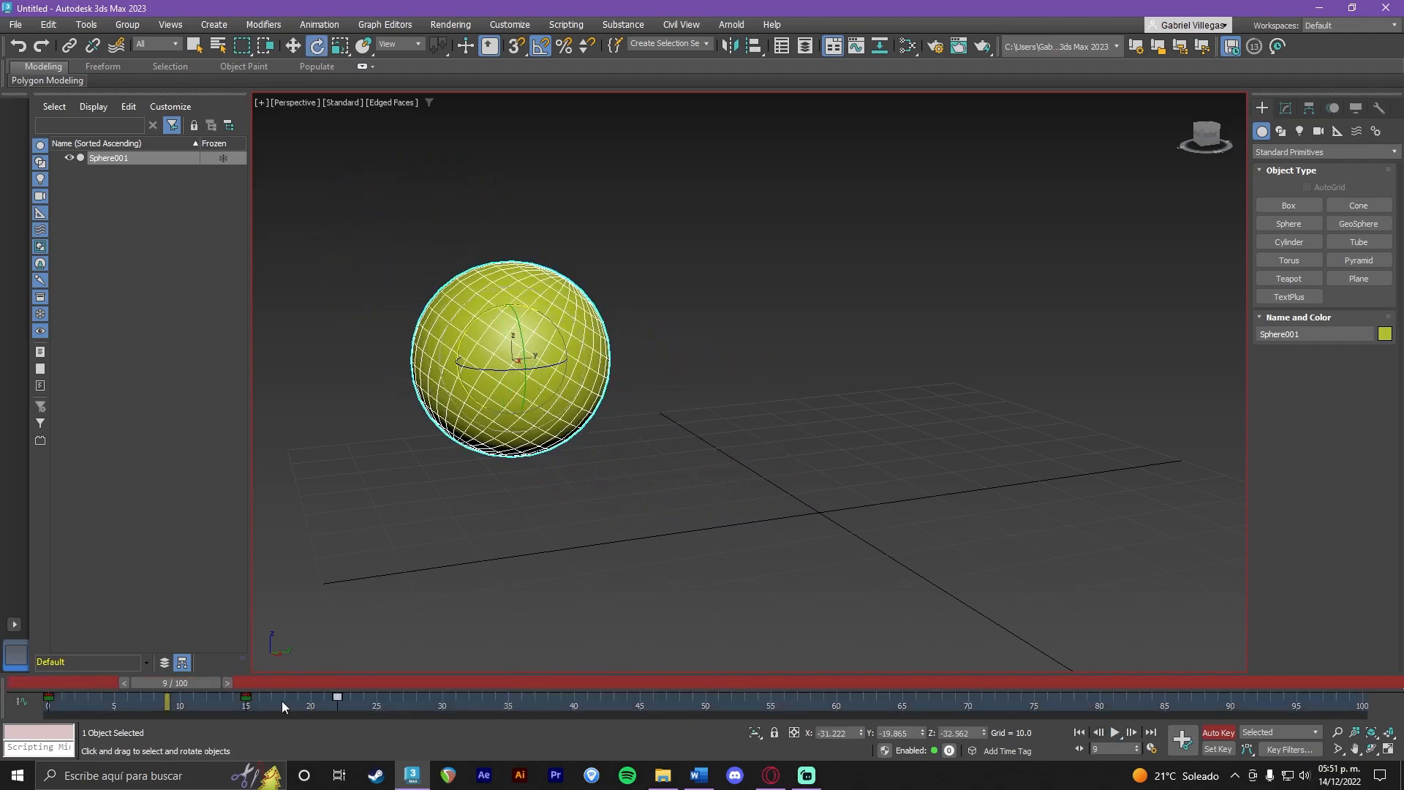
left_click(1115, 732)
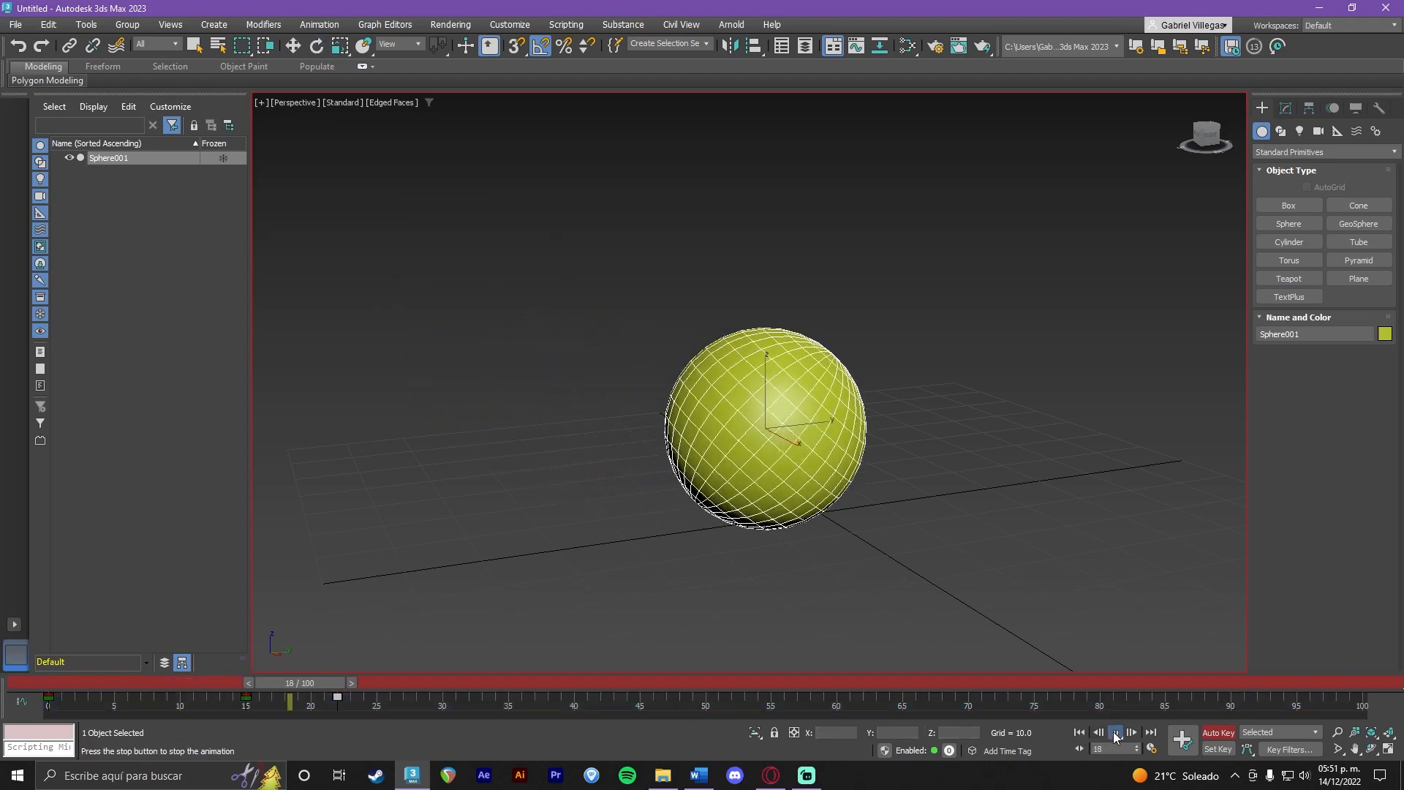
left_click_drag(336, 703, 620, 707)
left_click_drag(498, 683, 2, 702)
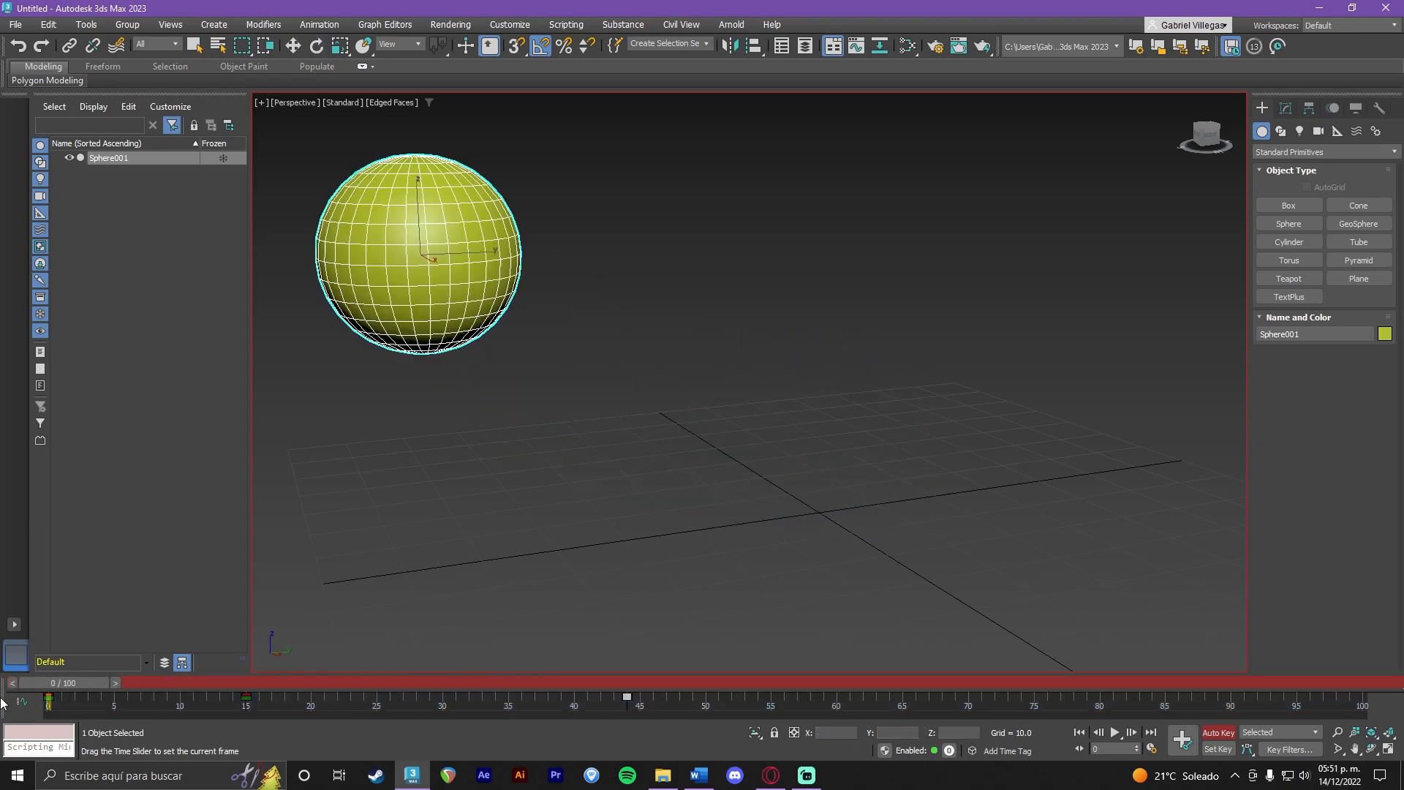
left_click(1113, 732)
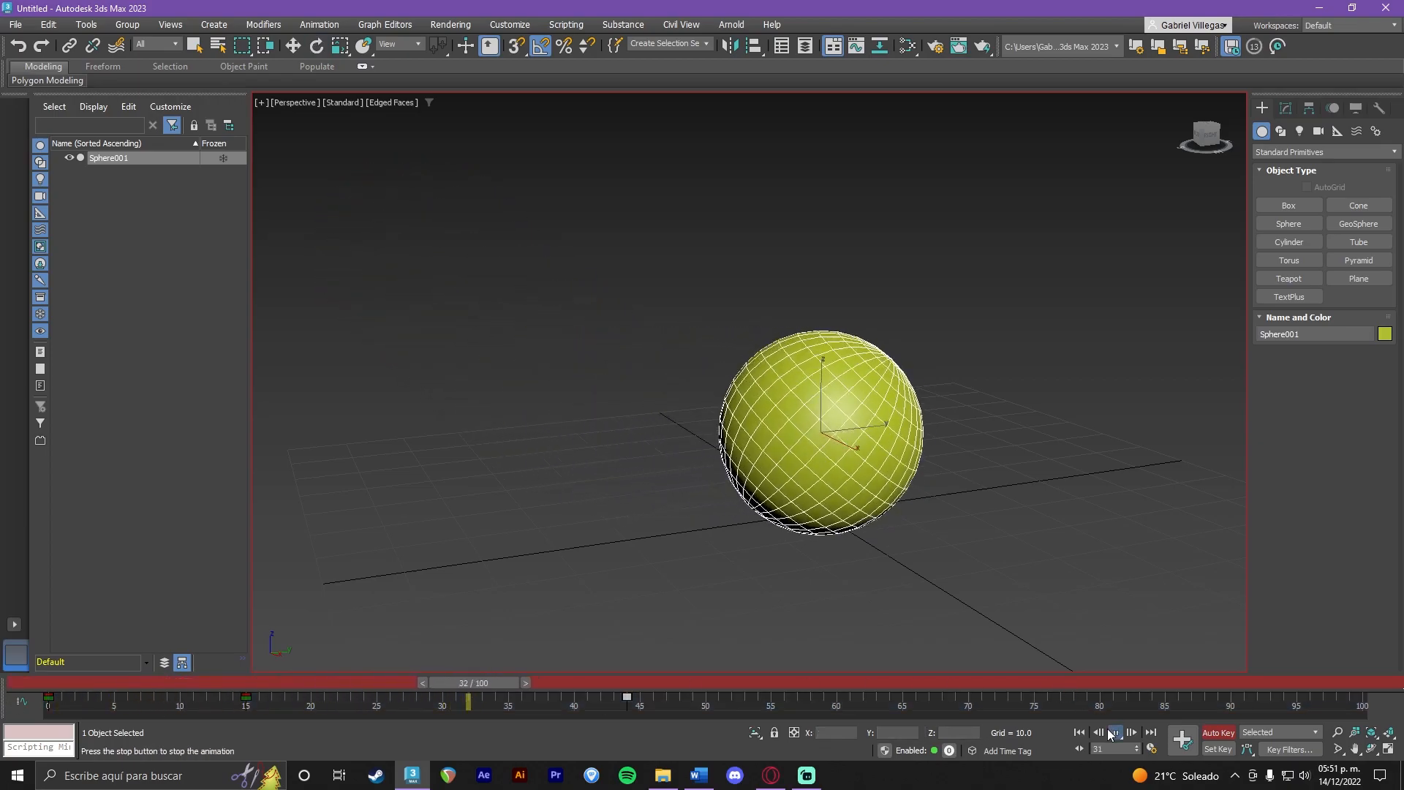
key("e")
left_click_drag(735, 683, 44, 683)
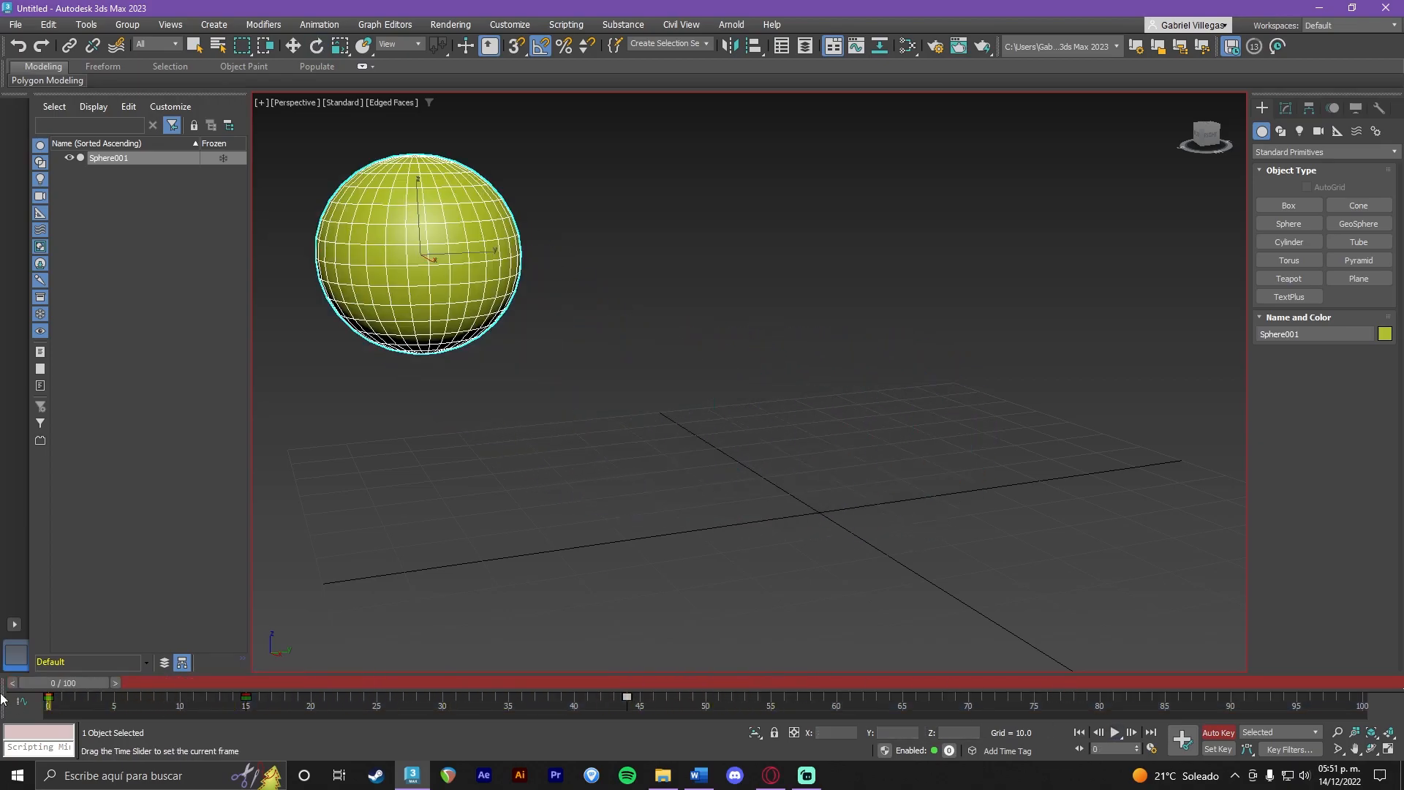
left_click(1116, 732)
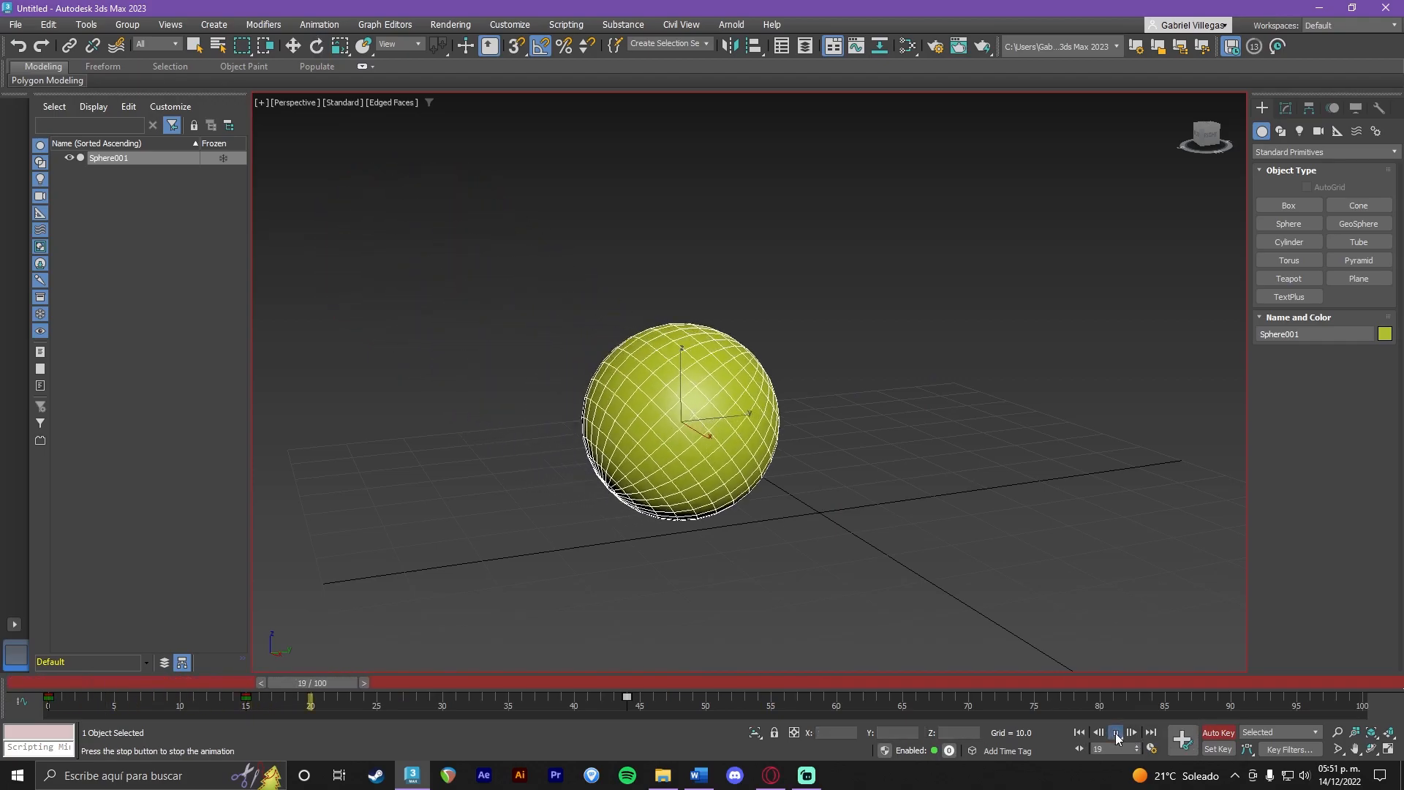
left_click(1117, 733)
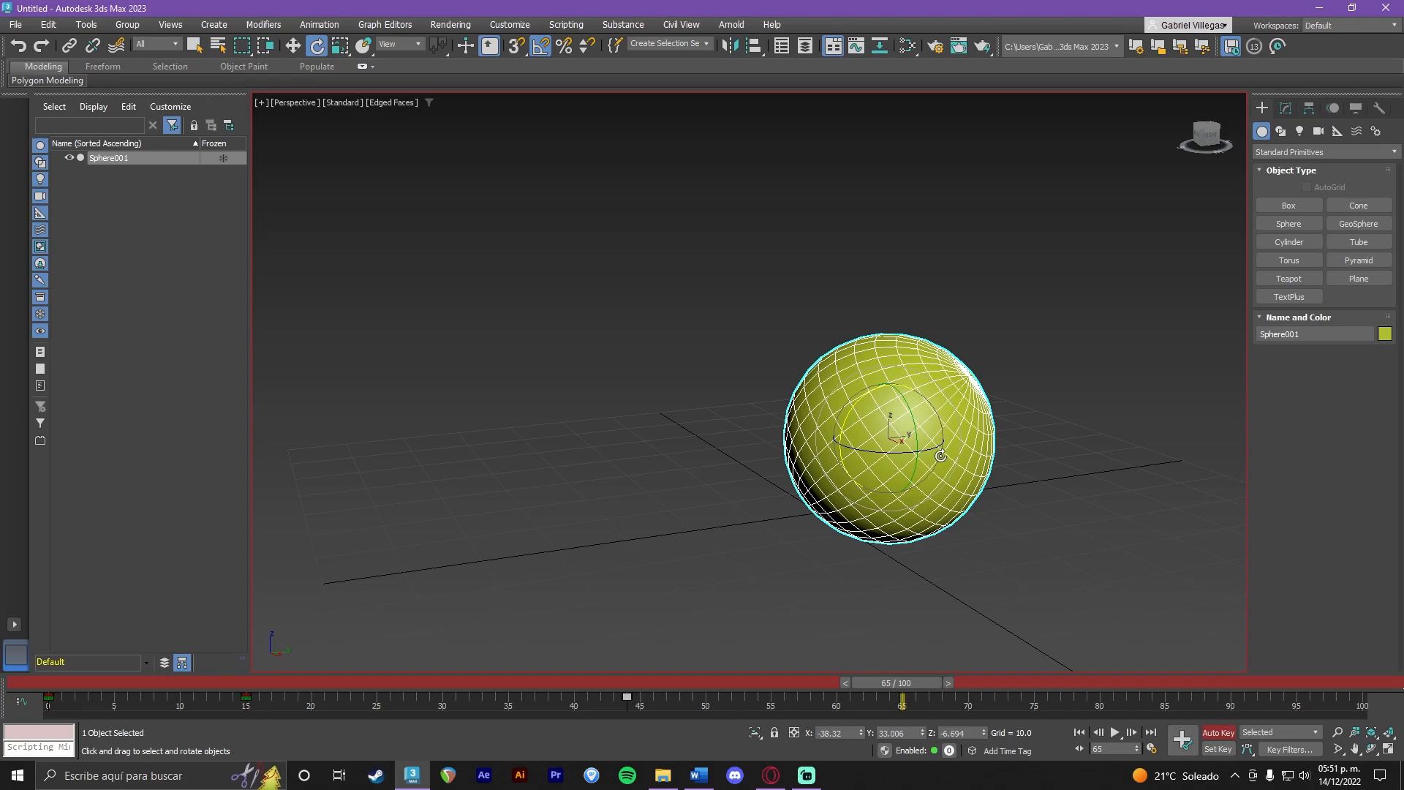
At frame 47, move the sphere further across the grid and raise it about 3.34 units on Z.
key("w")
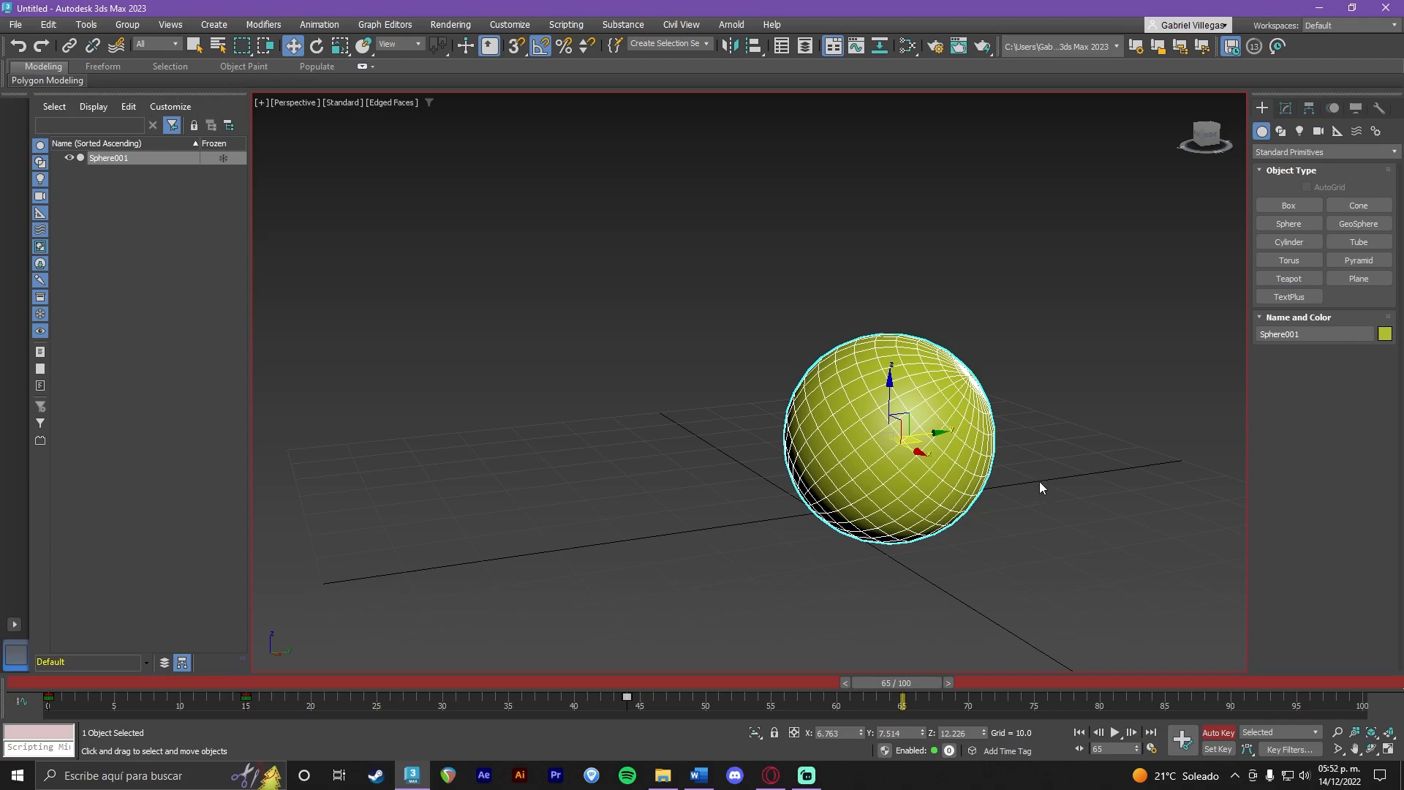
scroll(1039, 482, "down", 3)
middle_click_drag(1040, 482, 1036, 513, "alt")
left_click_drag(910, 682, 648, 673)
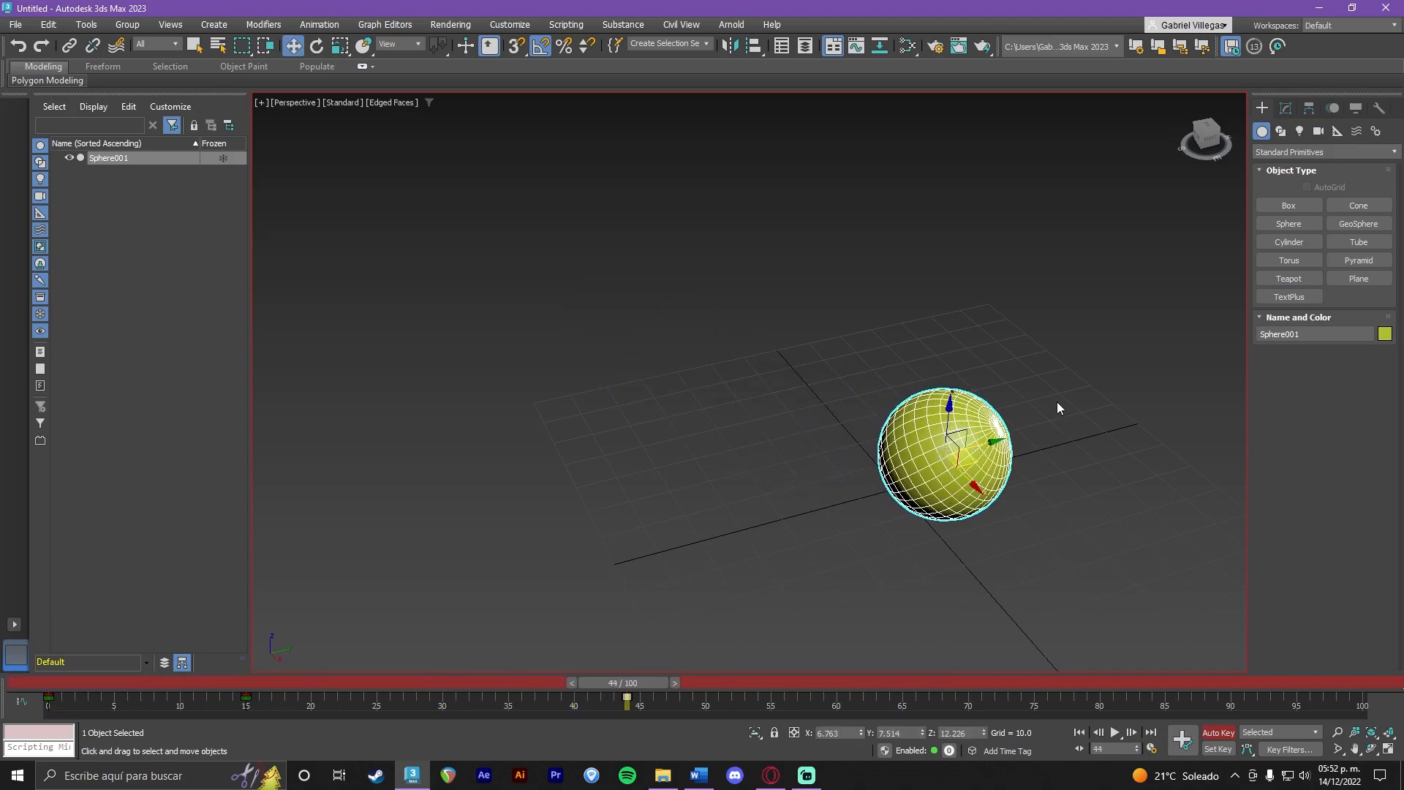
middle_click_drag(699, 612, 636, 578)
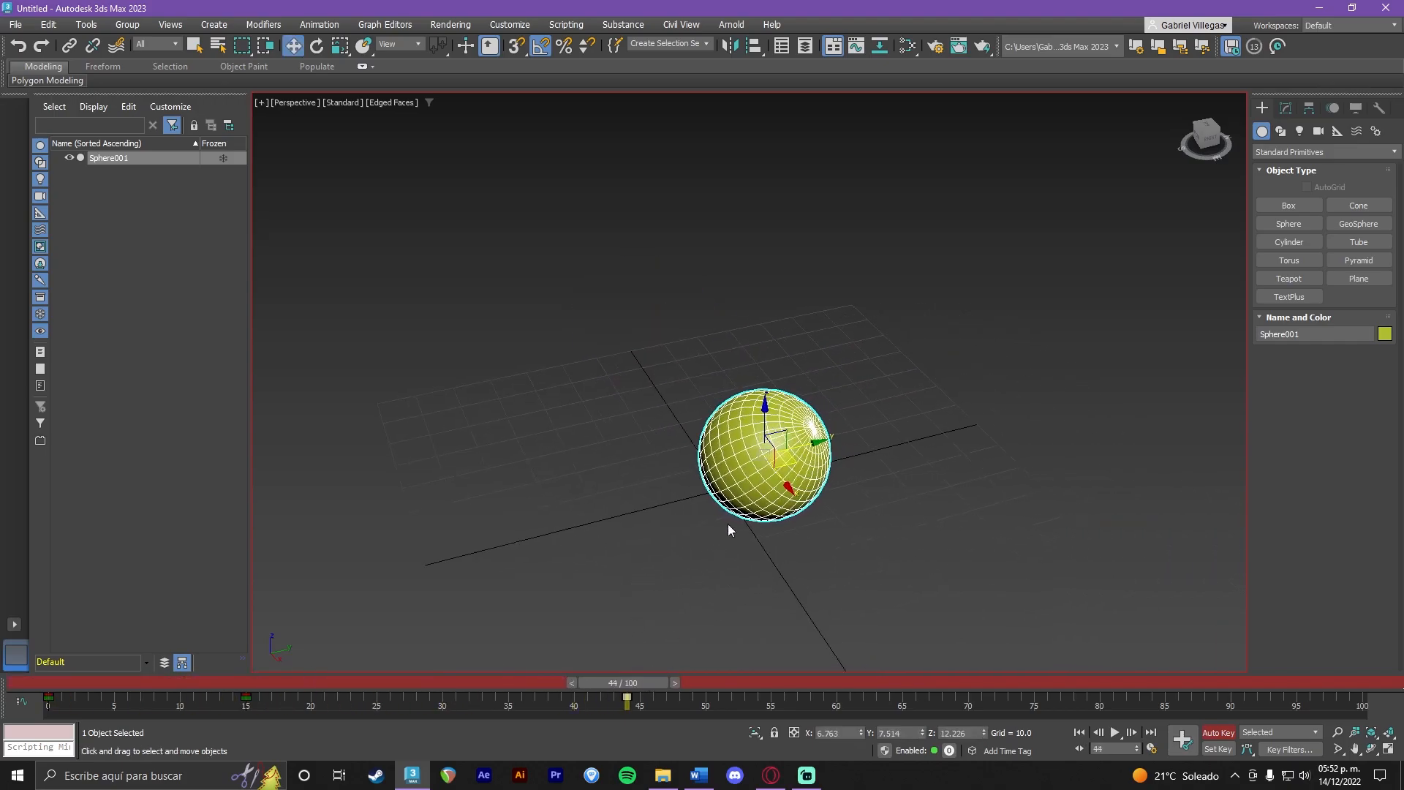
middle_click_drag(759, 526, 759, 499, "alt")
scroll(759, 501, "up", 3)
left_click_drag(647, 684, 684, 686)
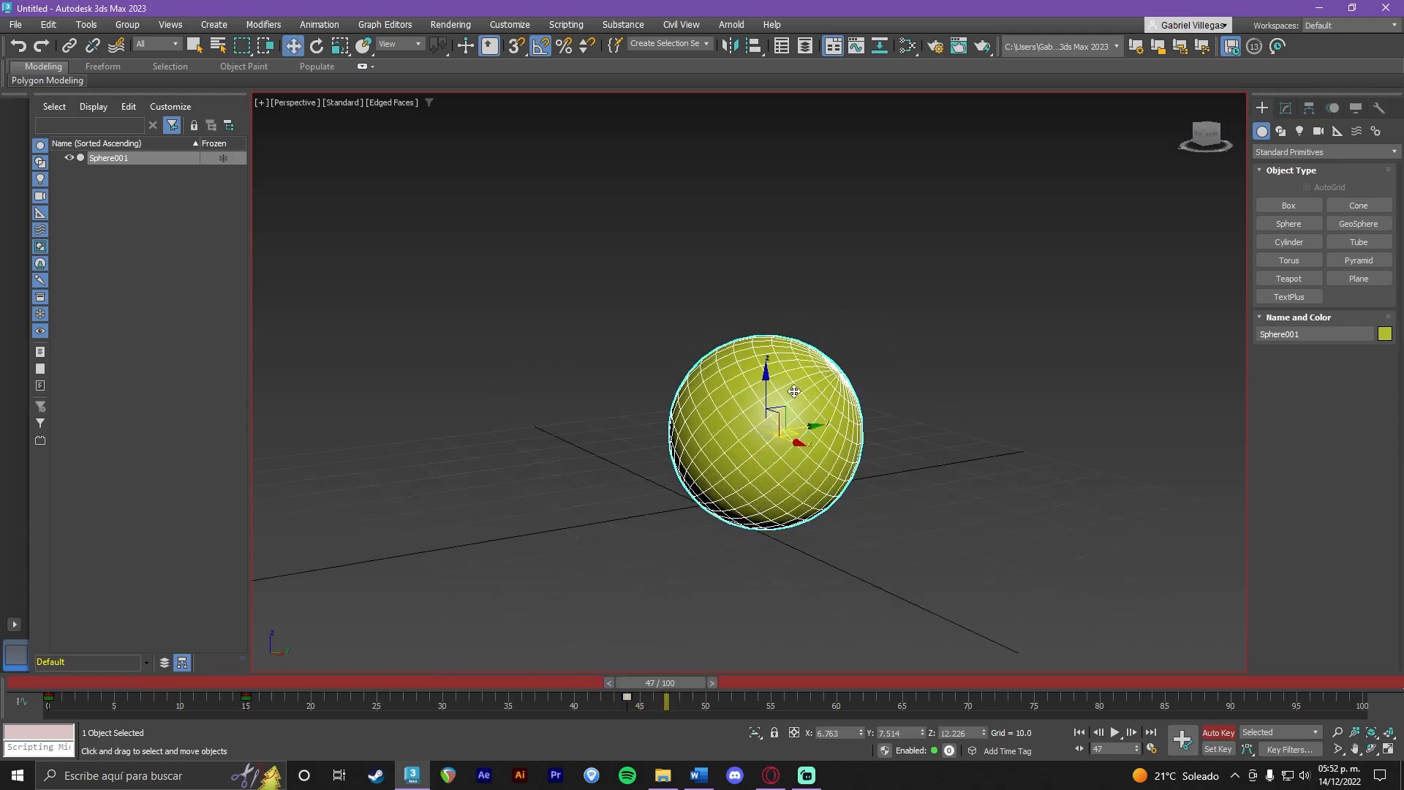
left_click_drag(804, 434, 845, 440)
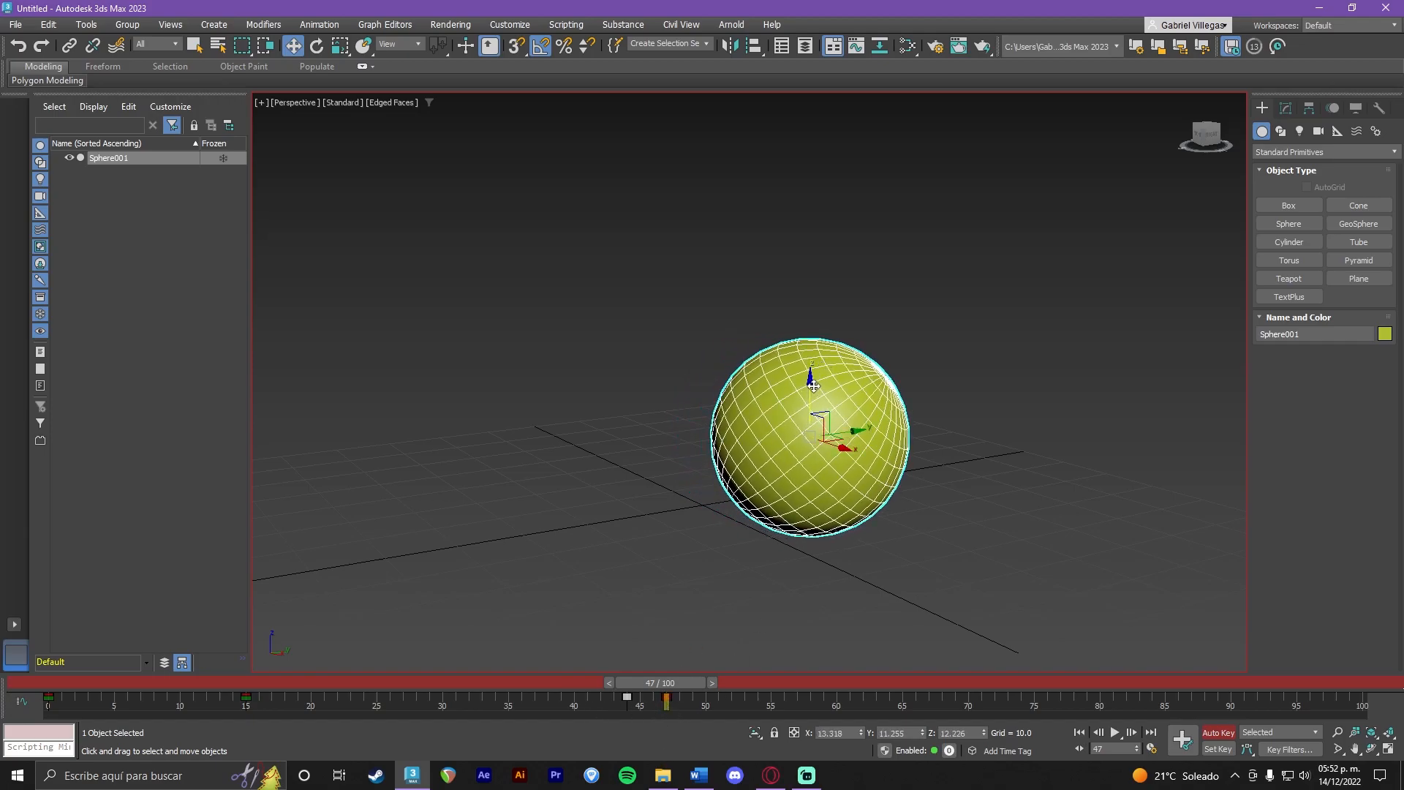
left_click_drag(811, 380, 810, 357)
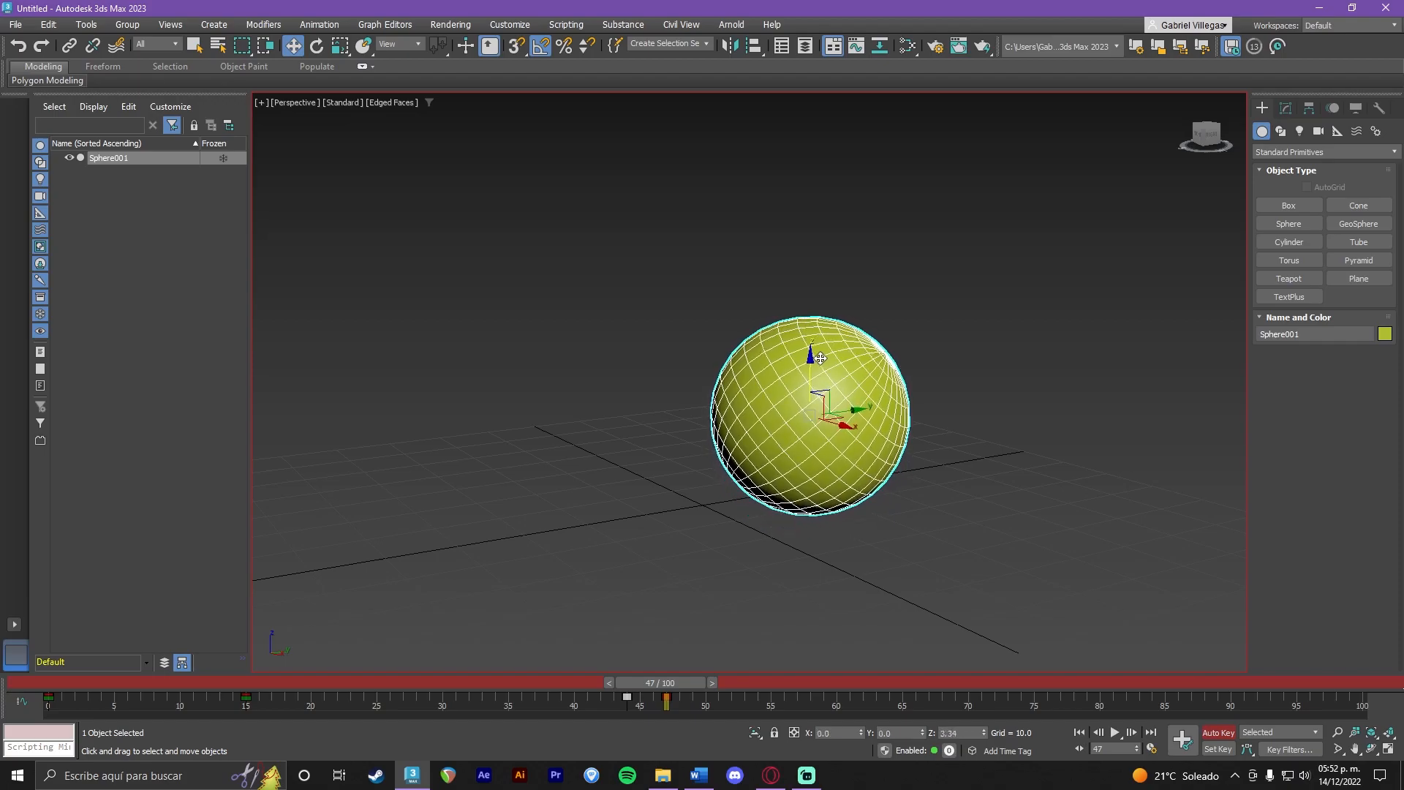
At frame 51, lower the sphere back onto the grid and move it slightly further along.
left_click_drag(704, 671, 743, 682)
left_click_drag(816, 358, 816, 380)
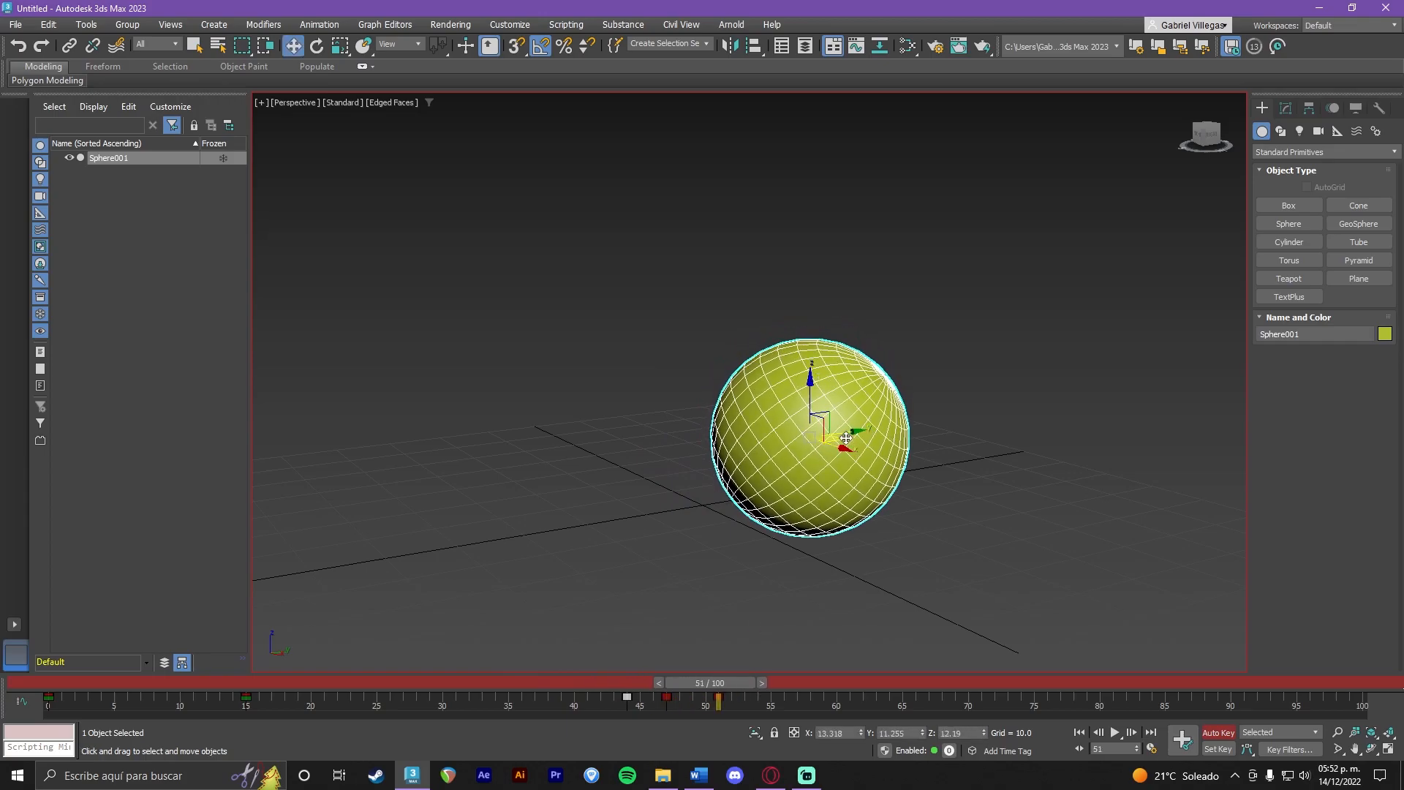
left_click_drag(838, 441, 861, 443)
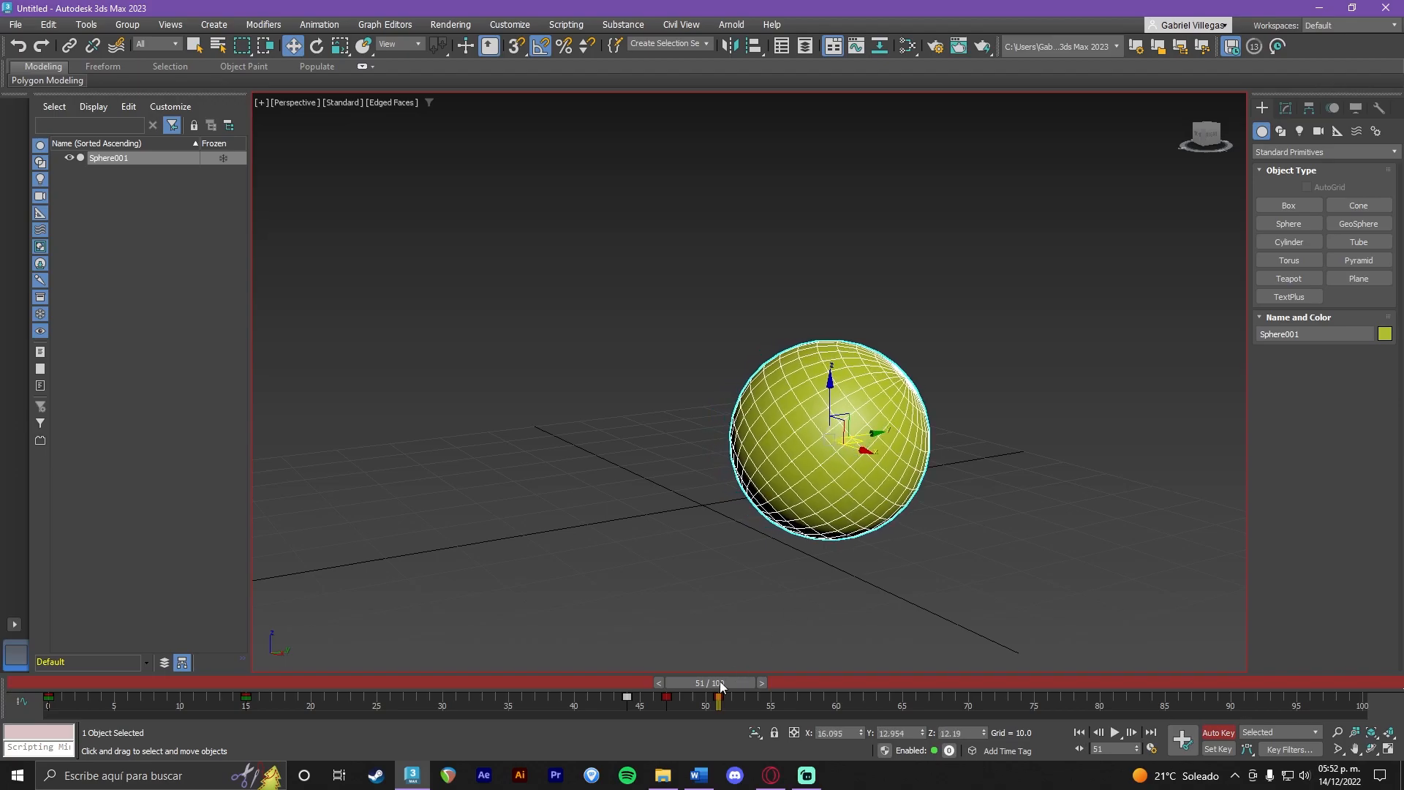
Play the animation through the keys at frames 47 and 51, and replay it from frame 0 to check the bounce.
left_click_drag(717, 684, 596, 684)
left_click(1117, 733)
left_click(1118, 732)
left_click_drag(857, 684, 1, 687)
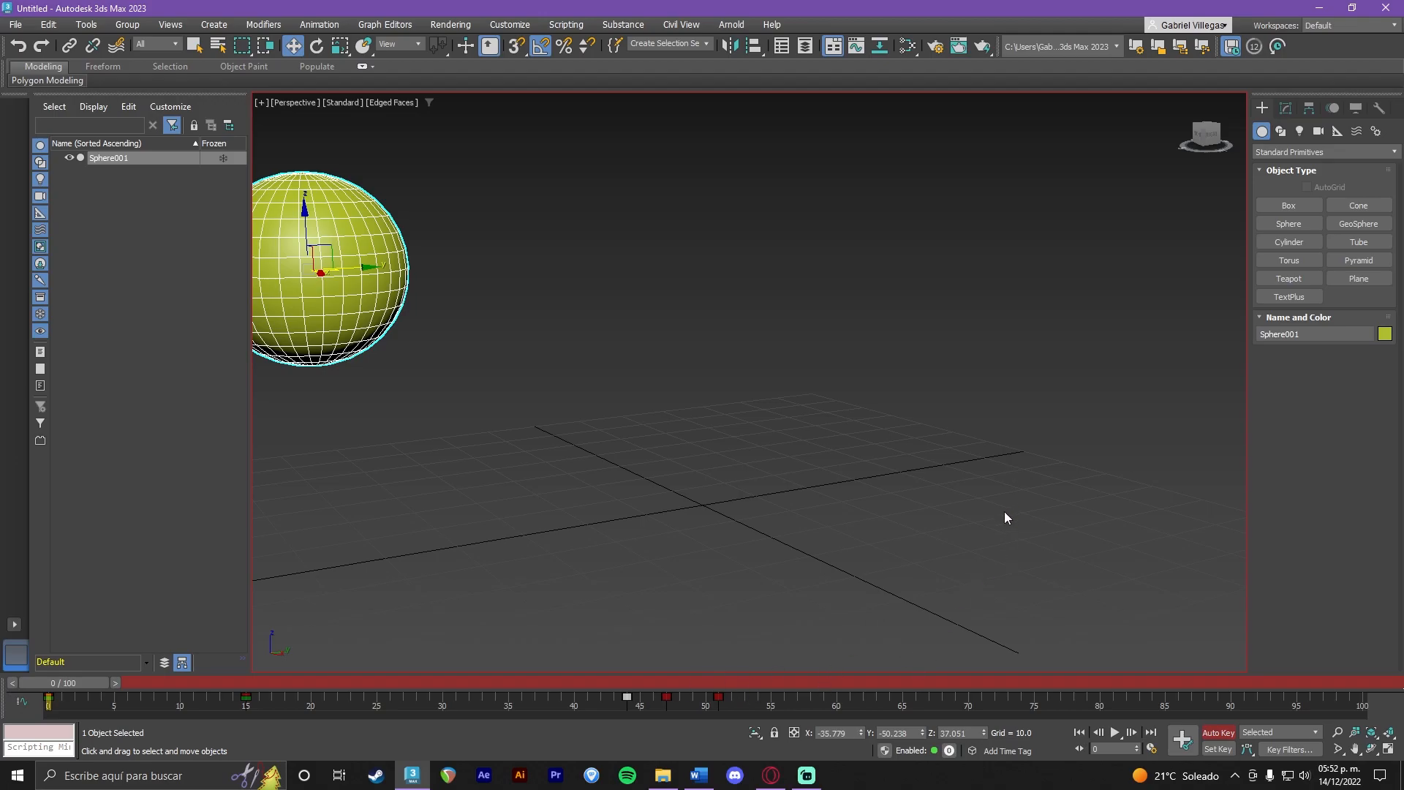
middle_click_drag(1004, 520, 590, 359, "alt")
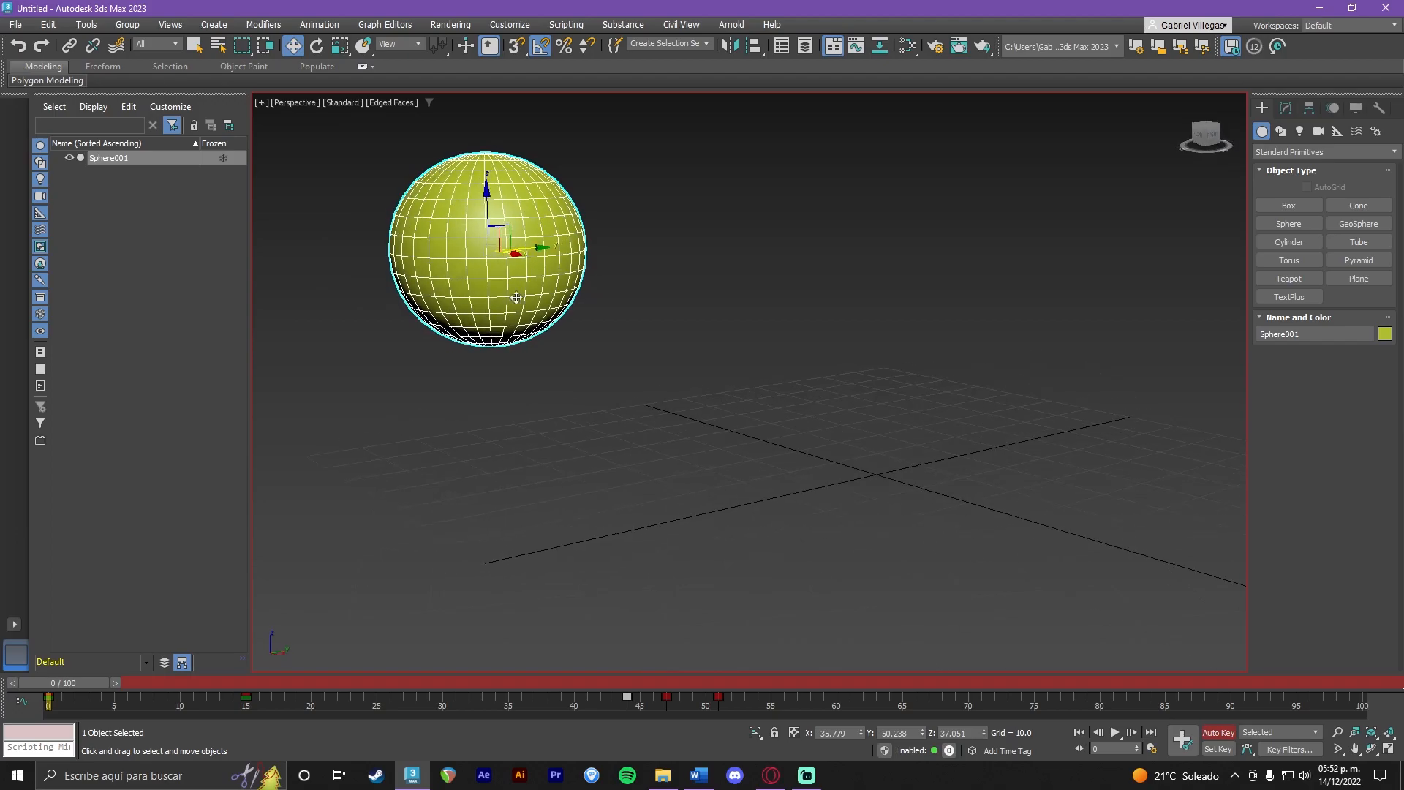
left_click_drag(88, 681, 3, 721)
key("w")
left_click(1114, 734)
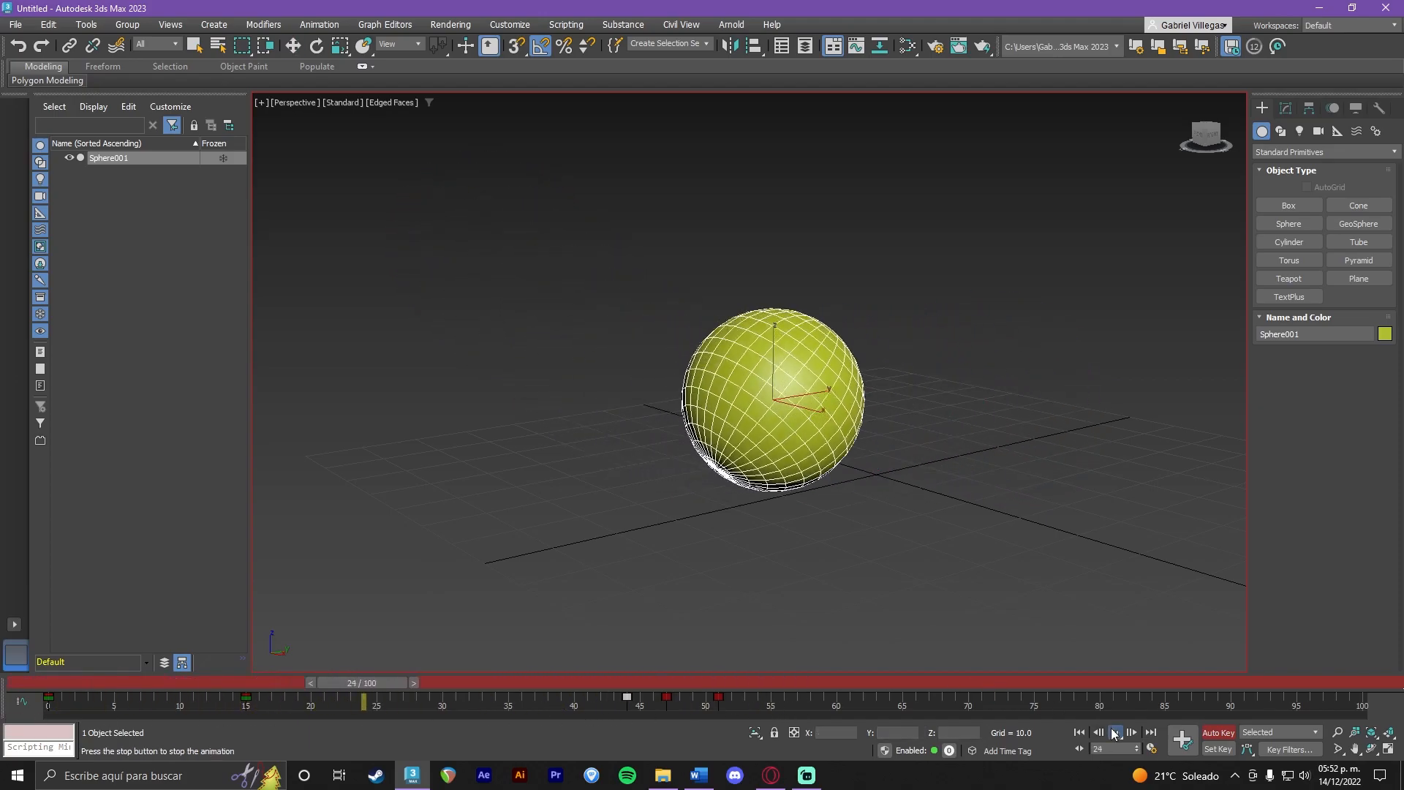
left_click(1114, 734)
Delete the animated sphere from the scene.
scroll(900, 388, "down", 3)
middle_click_drag(913, 346, 842, 395)
key("Delete")
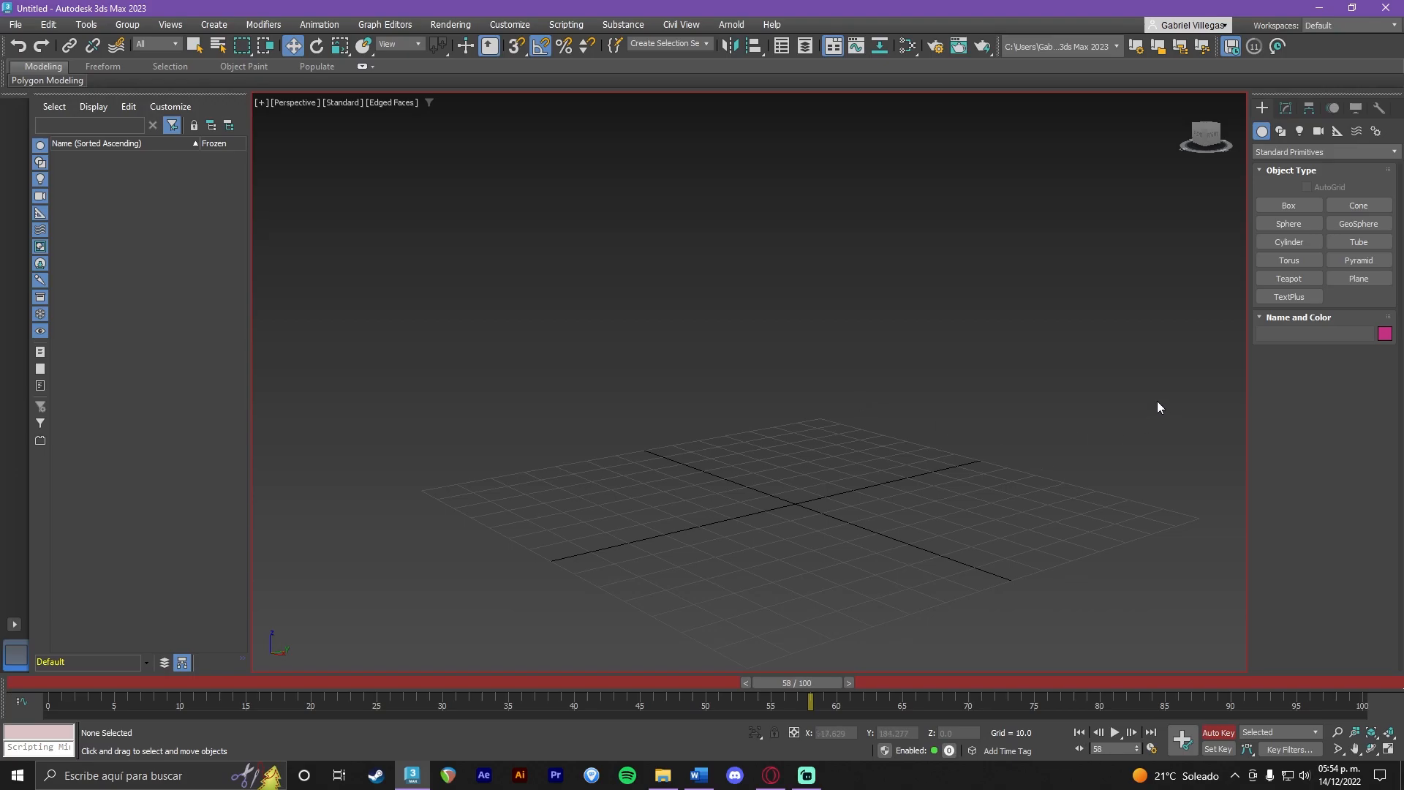
Choose the CAT Objects helper category and start creating a CATParent.
left_click(1333, 130)
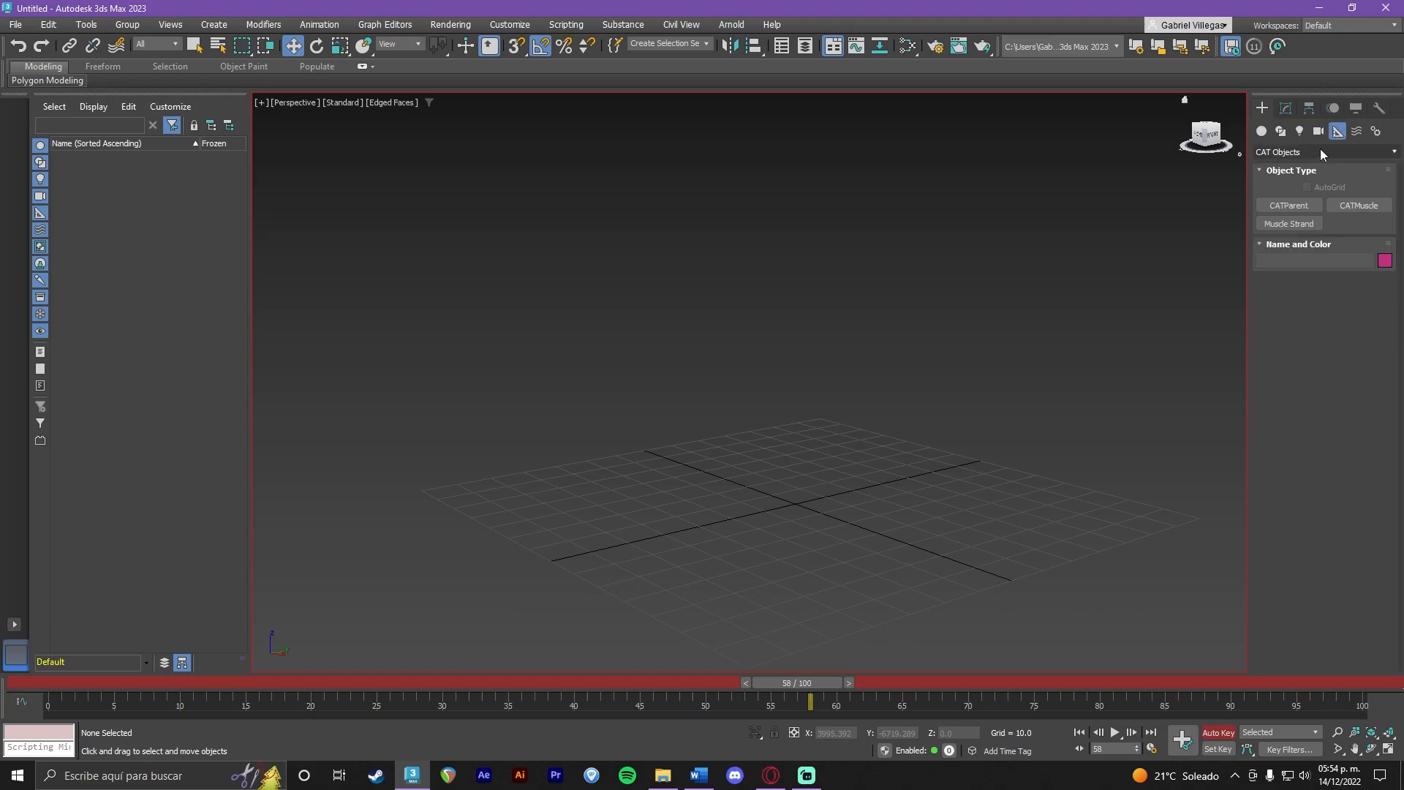
left_click(1318, 152)
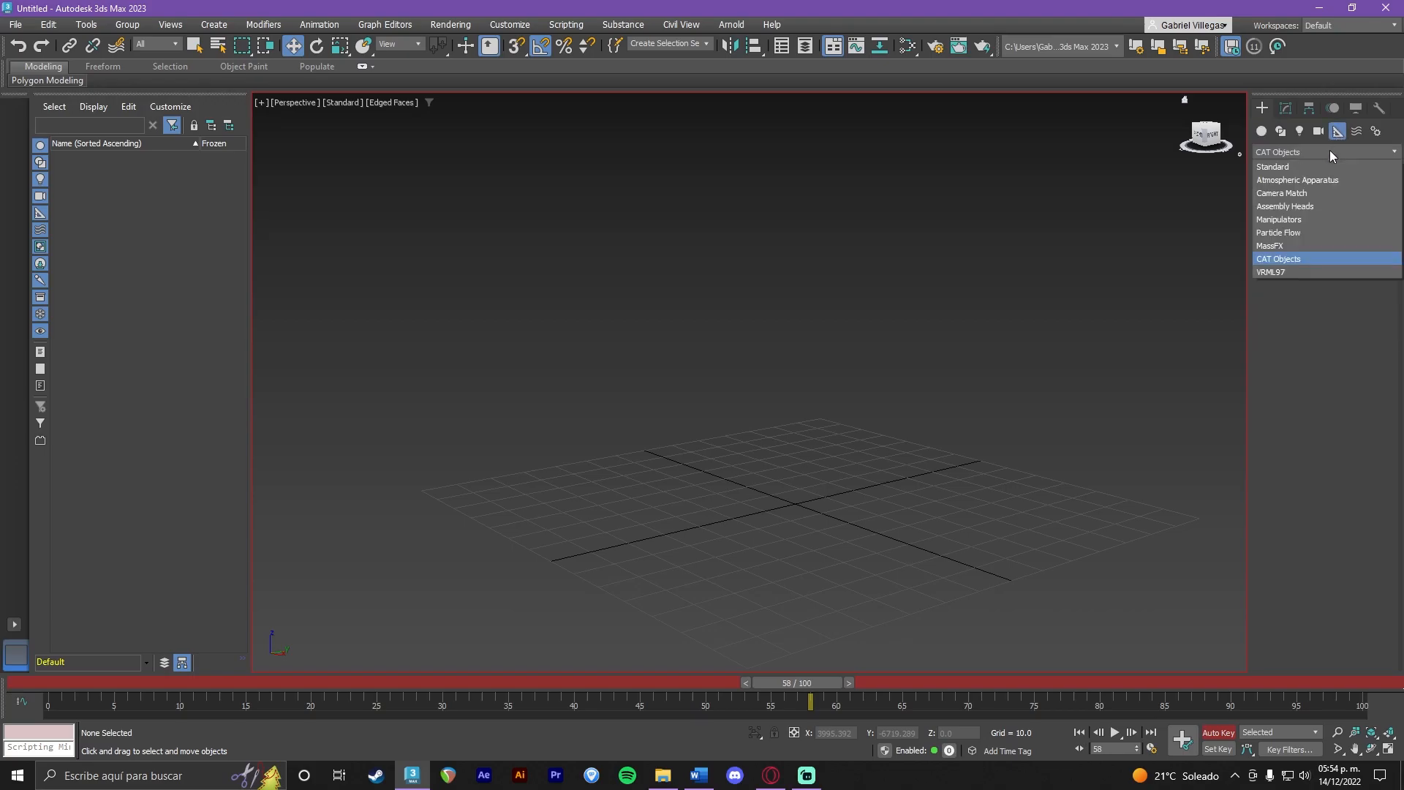
left_click(1306, 261)
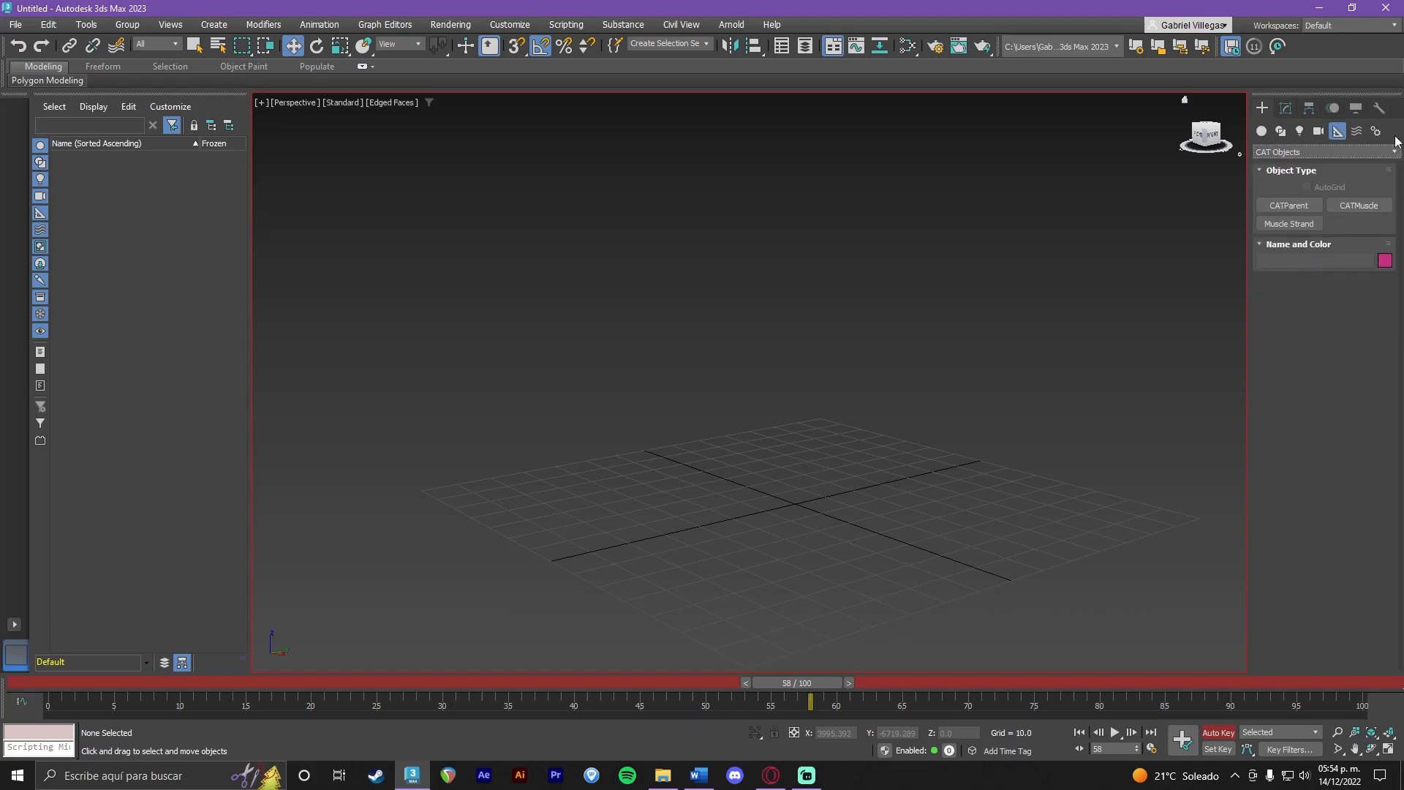
left_click(1304, 204)
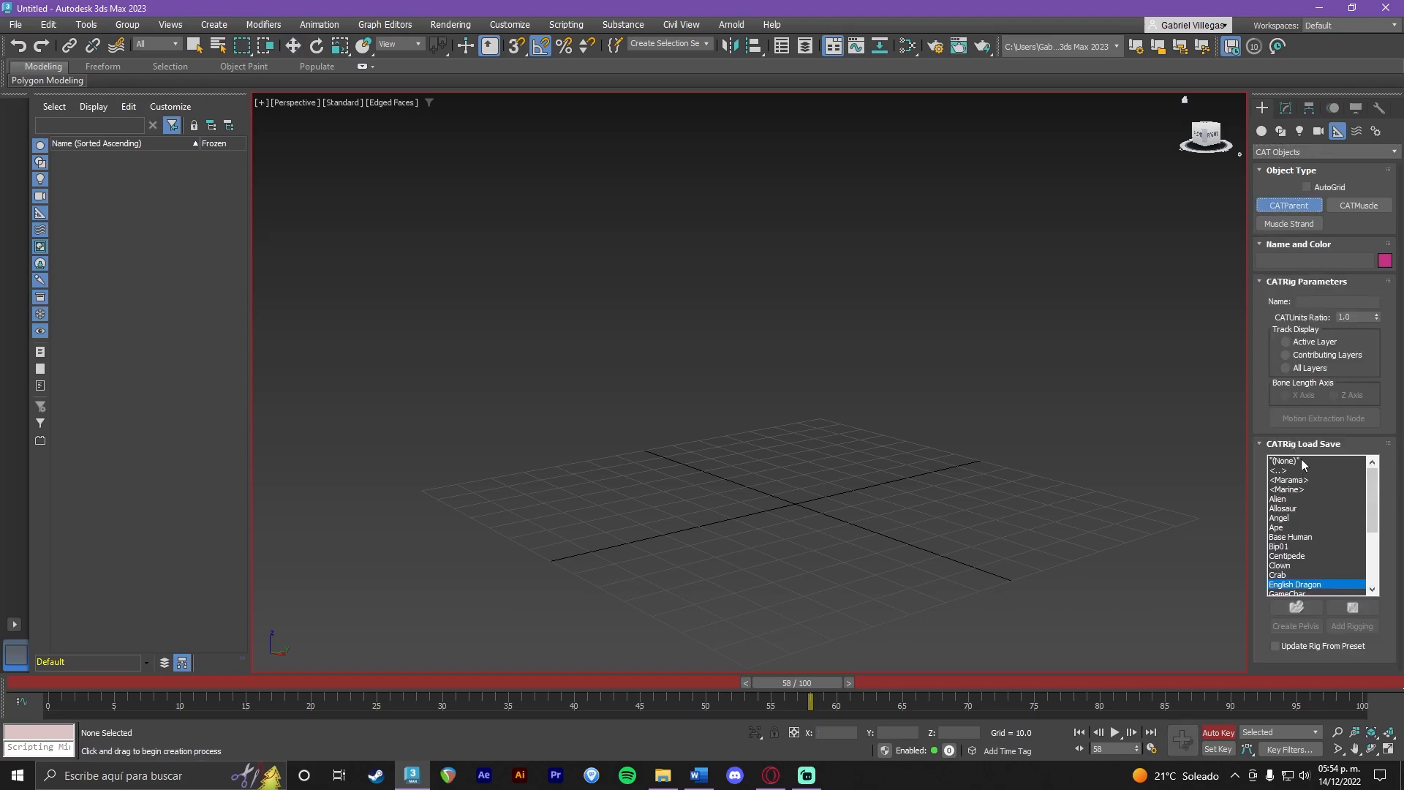
Look through the list of CATRig presets available for the CATParent.
scroll(1375, 522, "down", 3)
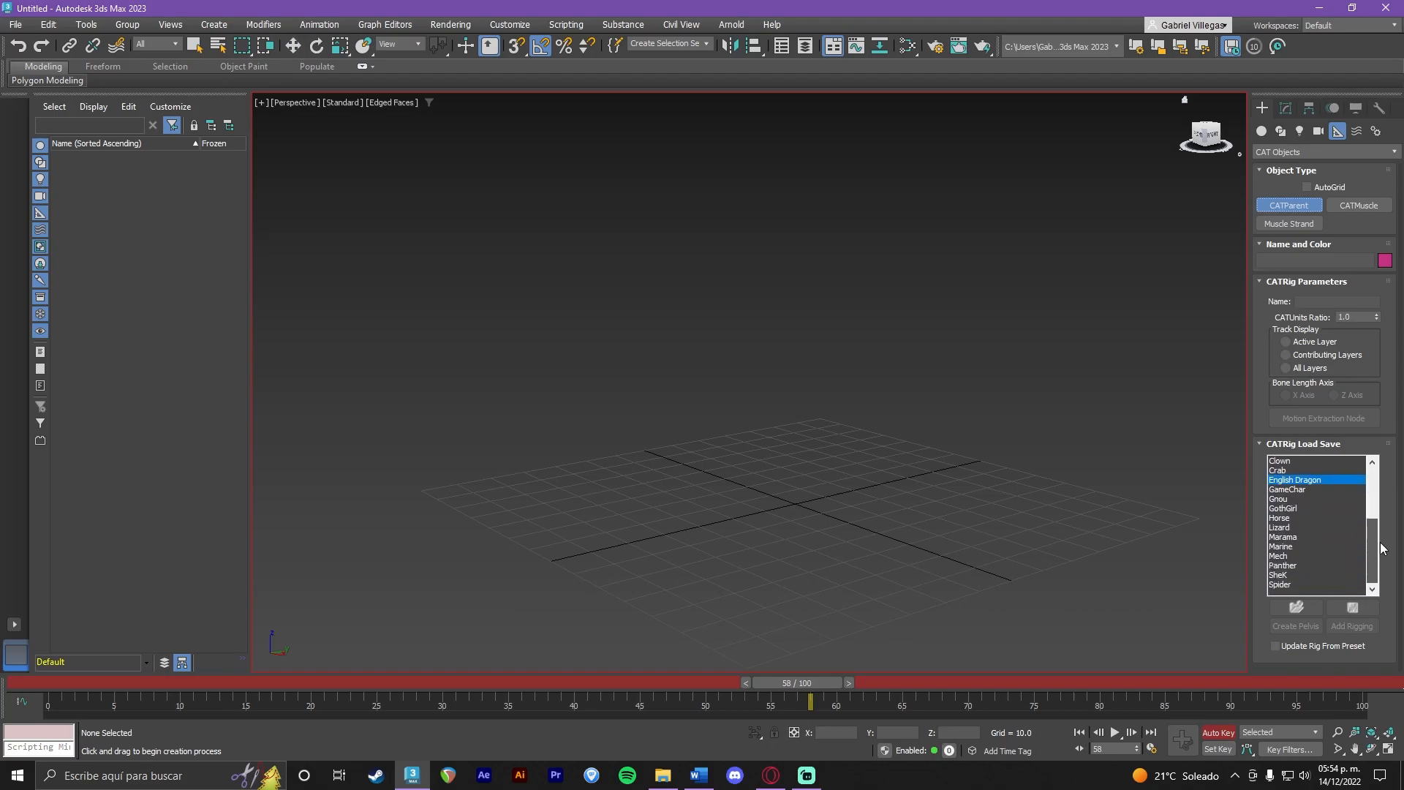
scroll(1375, 525, "up", 3)
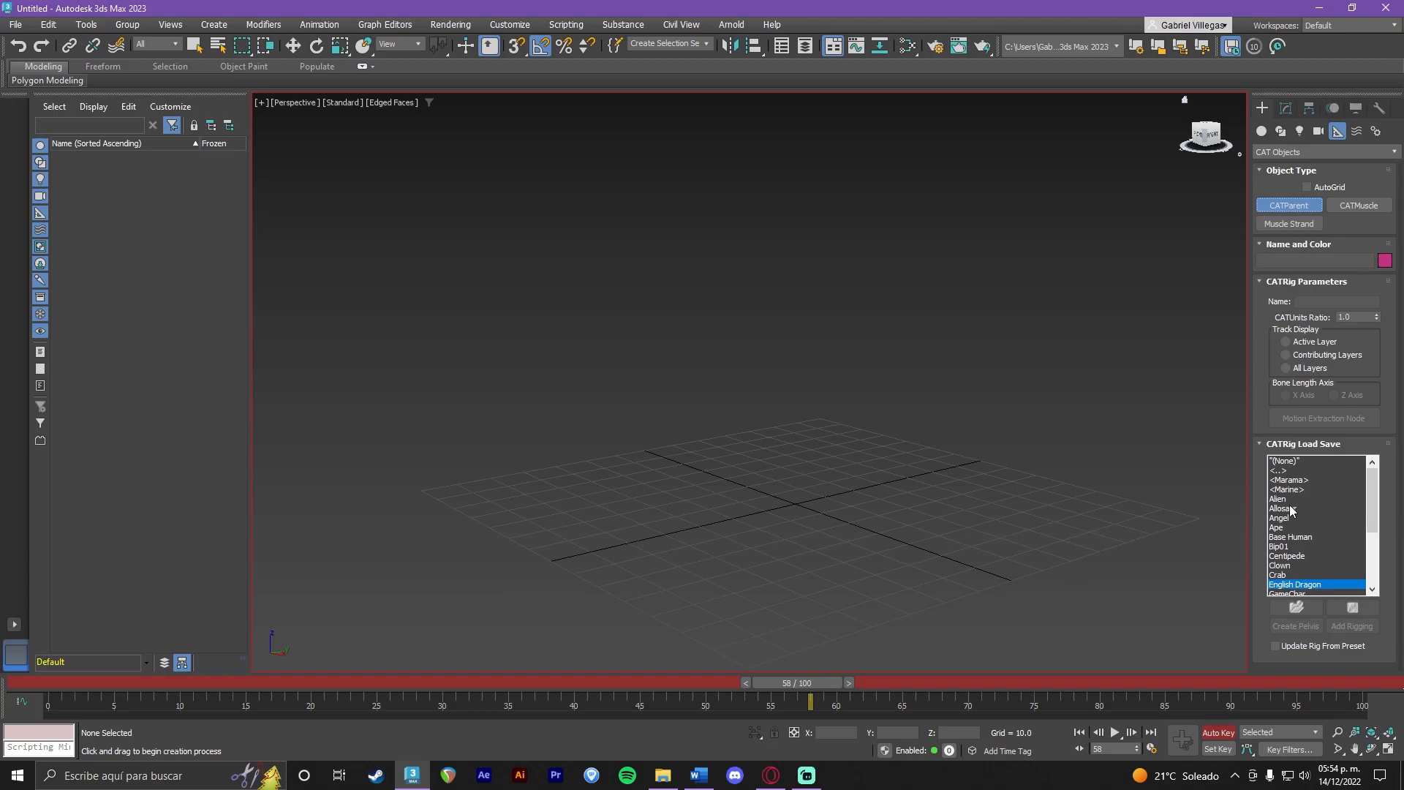
scroll(1373, 525, "down", 2)
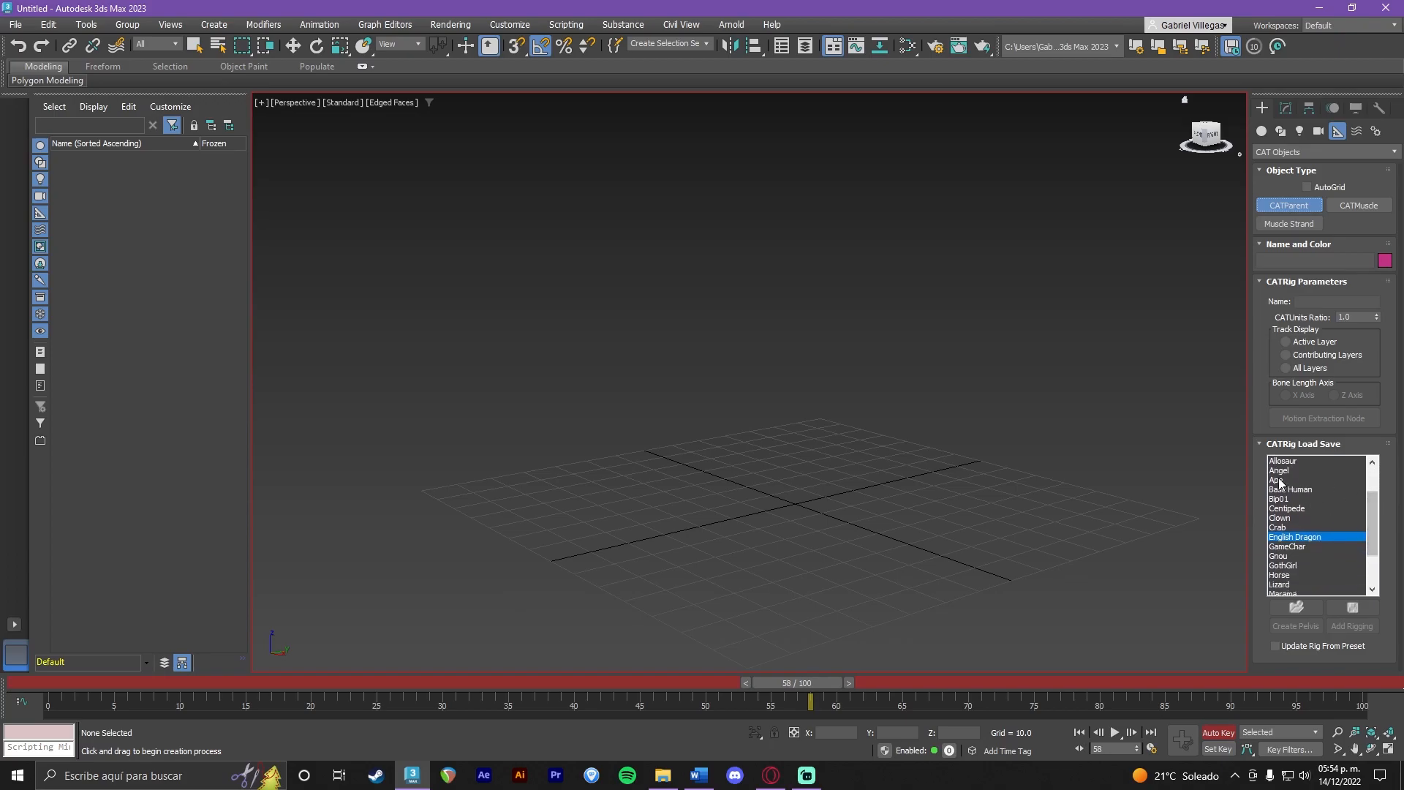
scroll(1314, 512, "down", 1)
scroll(1315, 512, "down", 2)
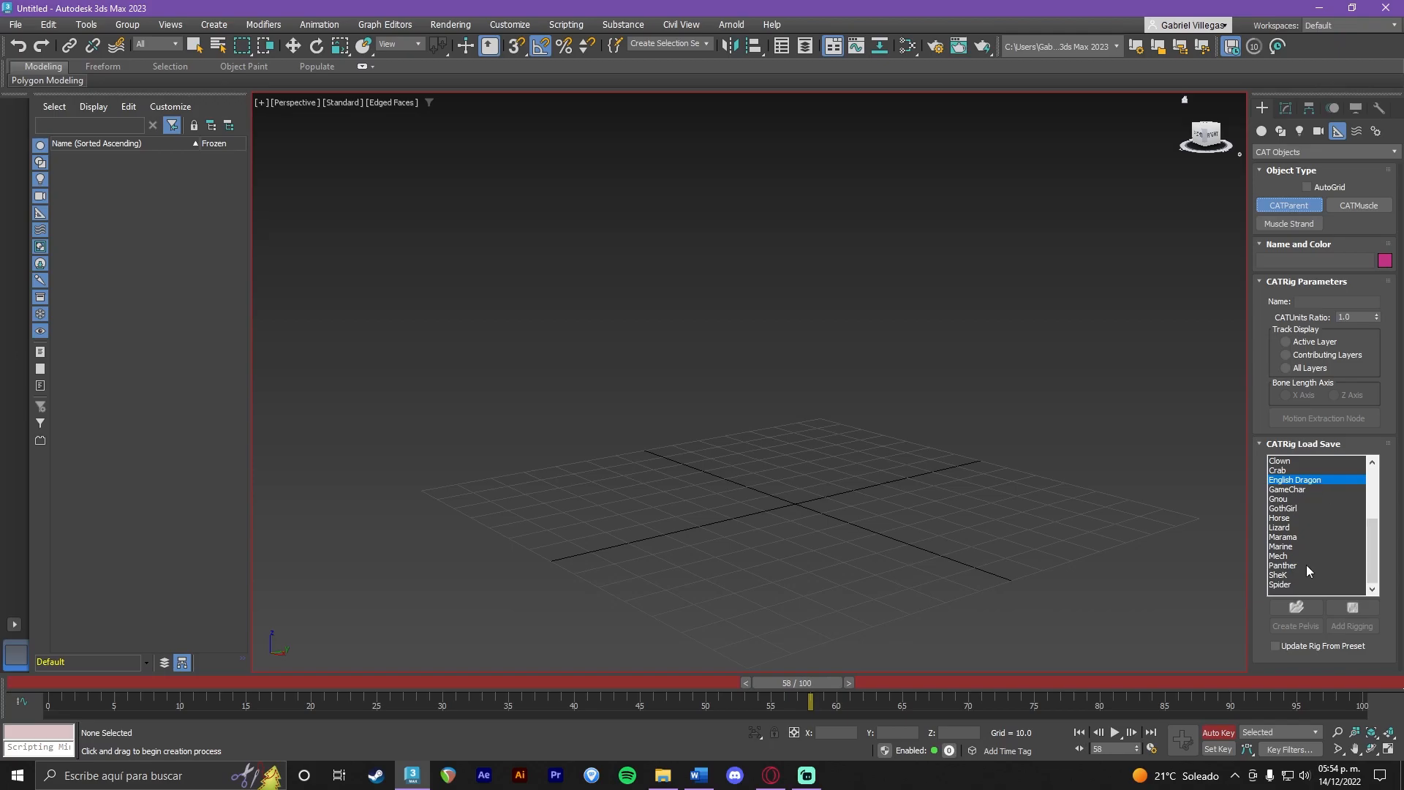
left_click_drag(1374, 558, 1376, 496)
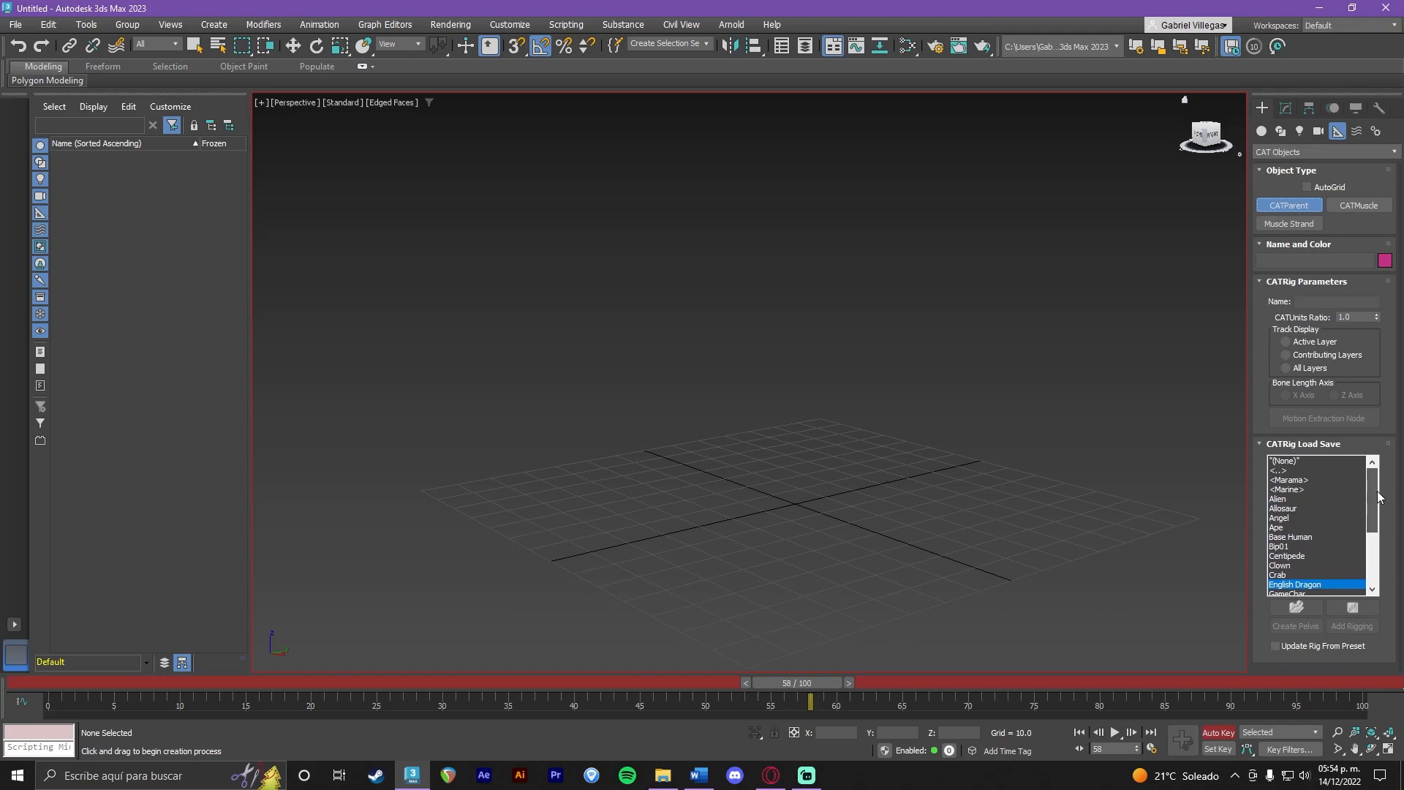
Create a CATParent from the Base Human preset near the centre of the grid, with a CATUnits Ratio of about 0.395.
left_click(1309, 537)
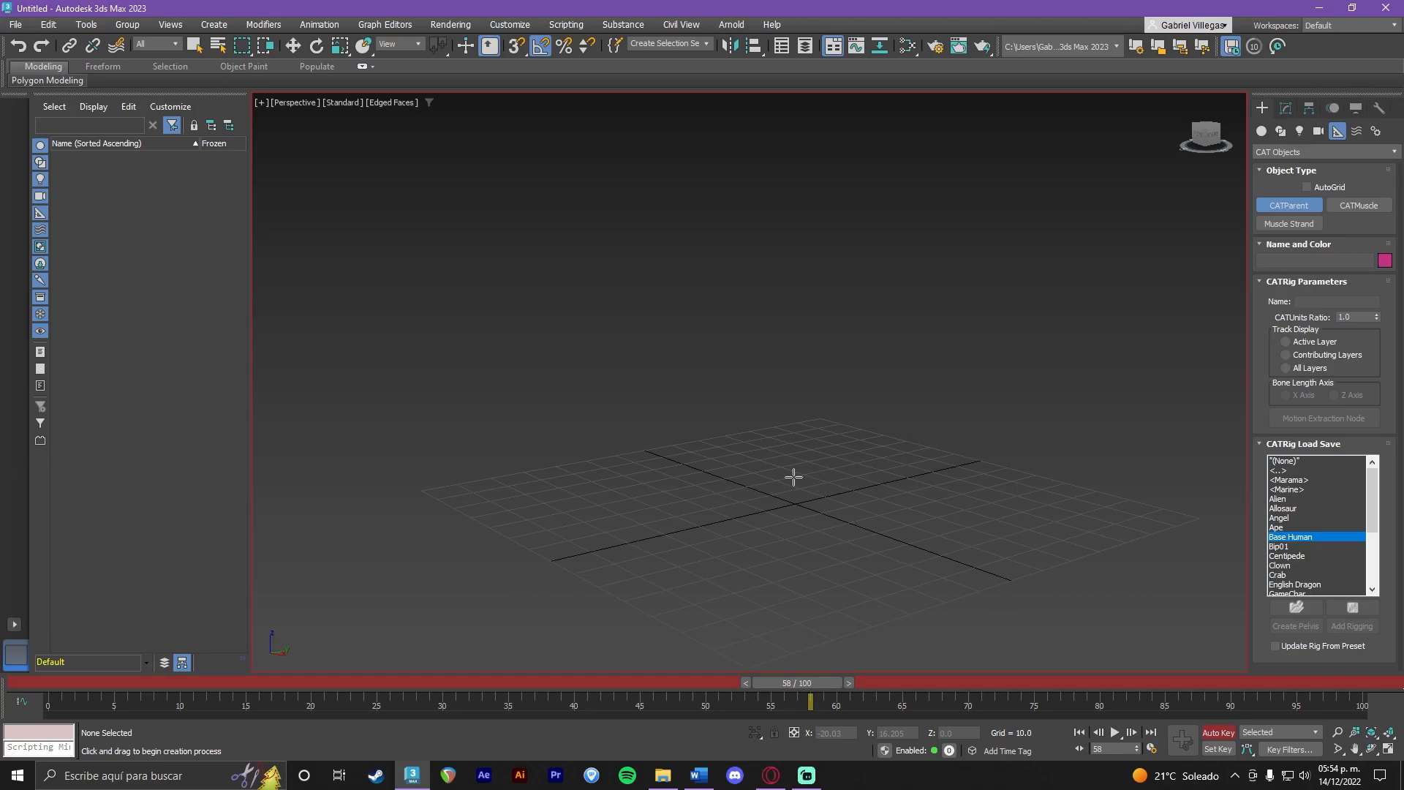
middle_click_drag(884, 485, 830, 512, "alt")
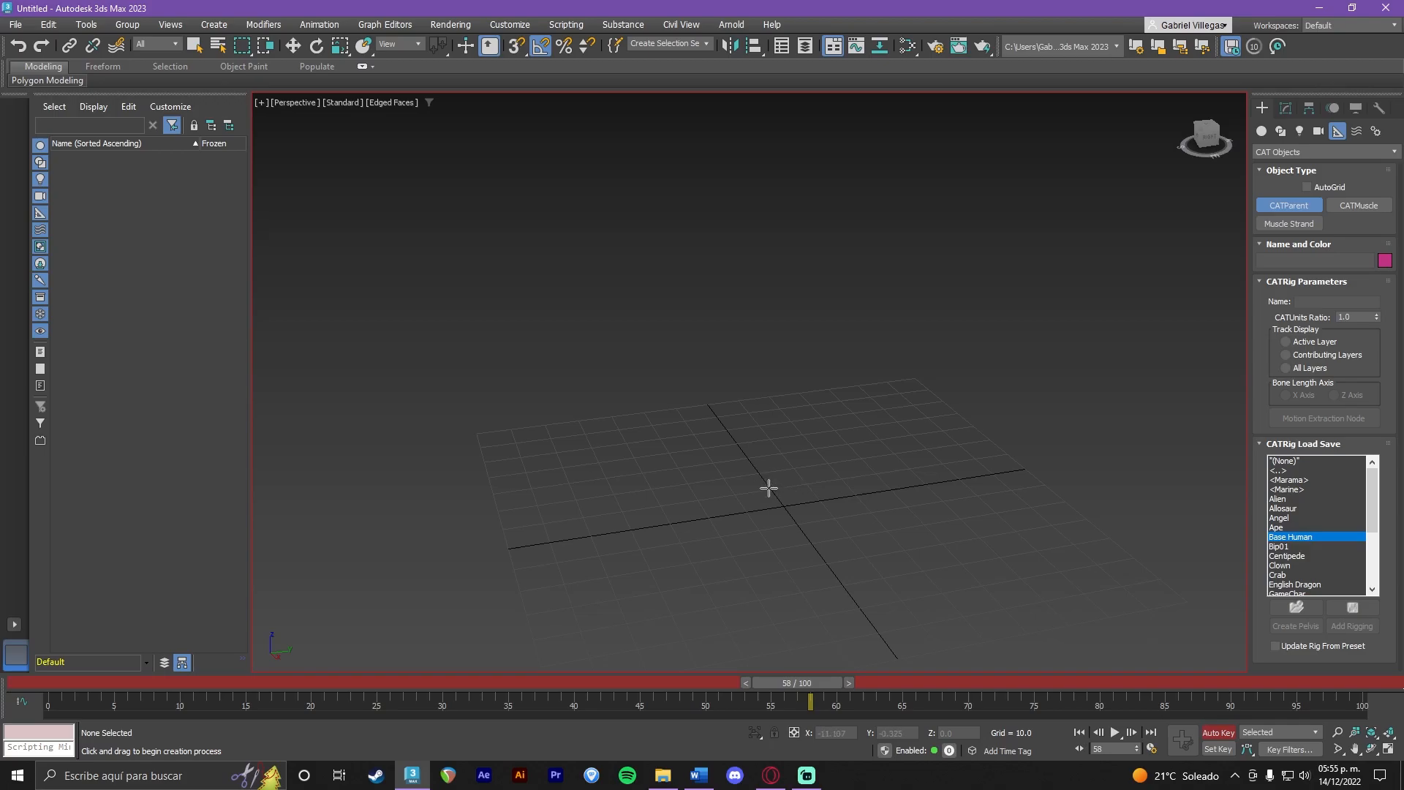
left_click_drag(740, 498, 1044, 505)
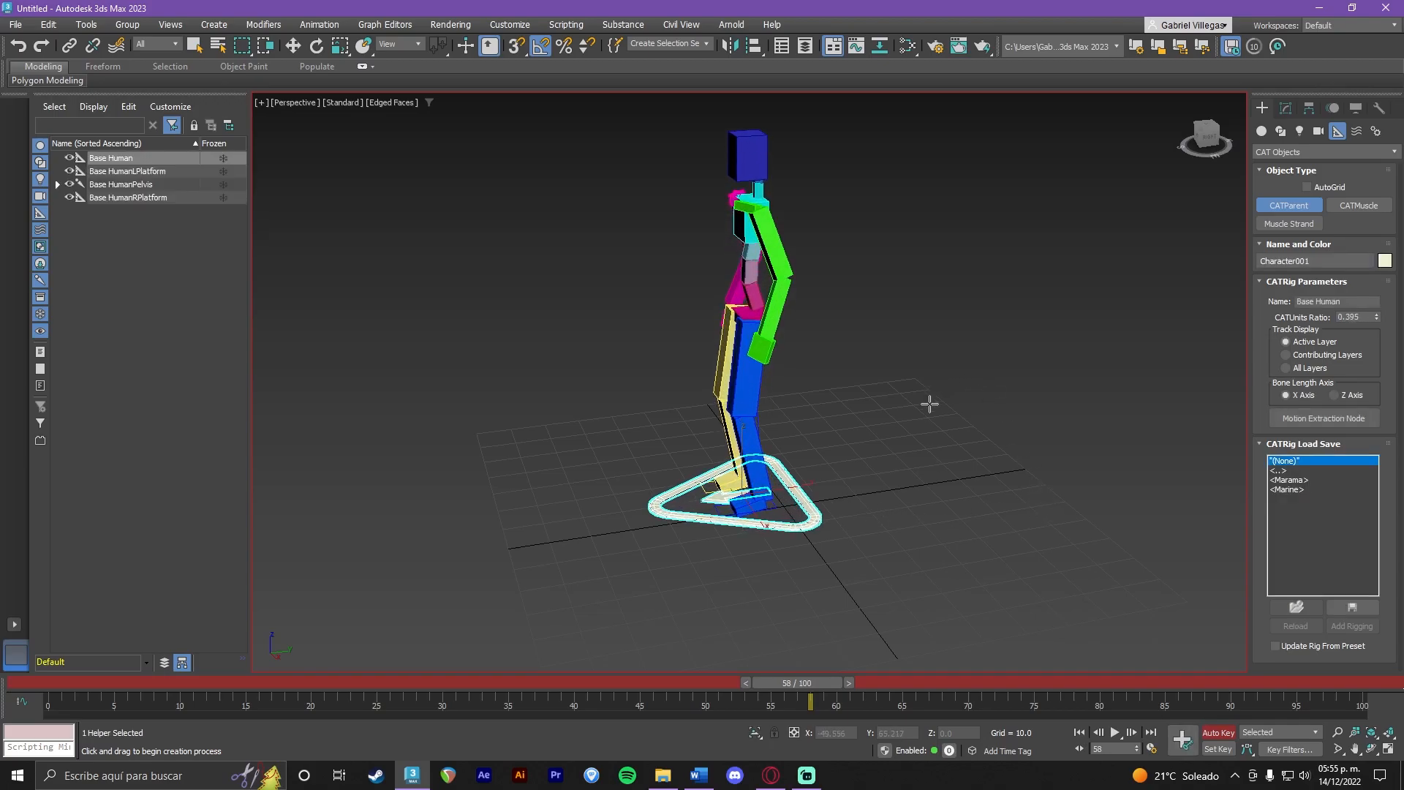
key("w")
middle_click_drag(831, 472, 924, 486, "alt")
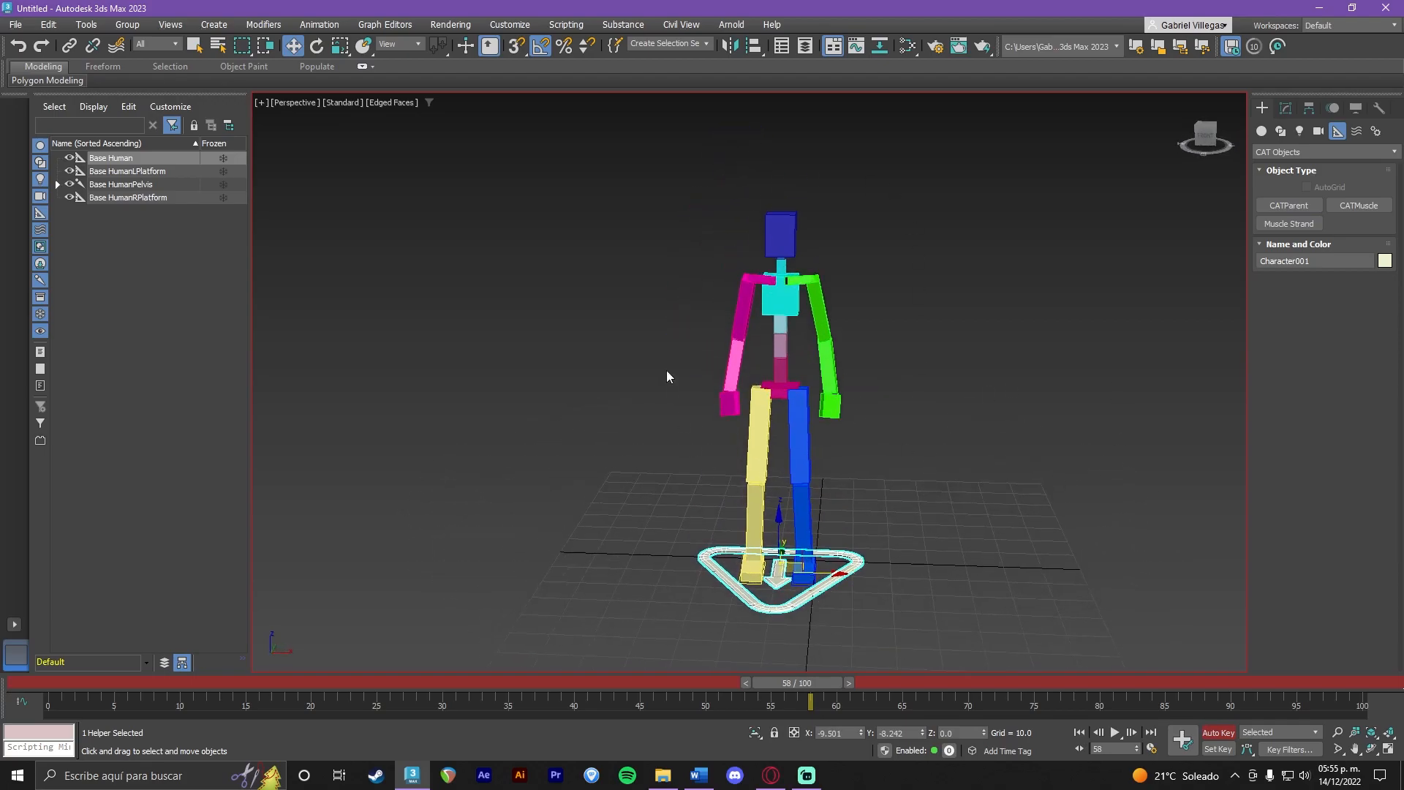
Return the timeline to frame 0 and turn off Auto Key.
left_click_drag(819, 682, 64, 682)
left_click(1219, 732)
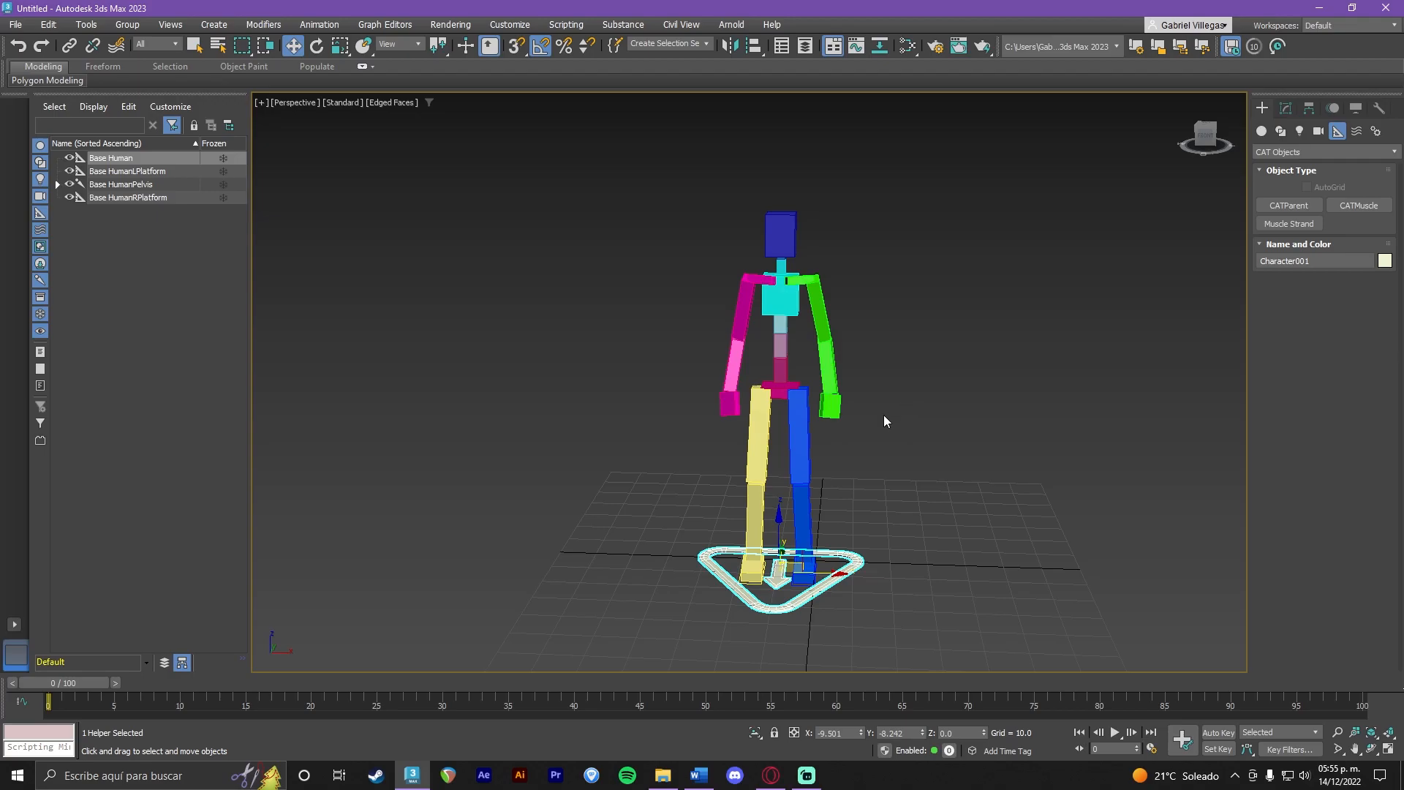
scroll(883, 415, "up", 2)
scroll(884, 415, "down", 3)
scroll(883, 420, "up", 2)
scroll(884, 420, "down", 2)
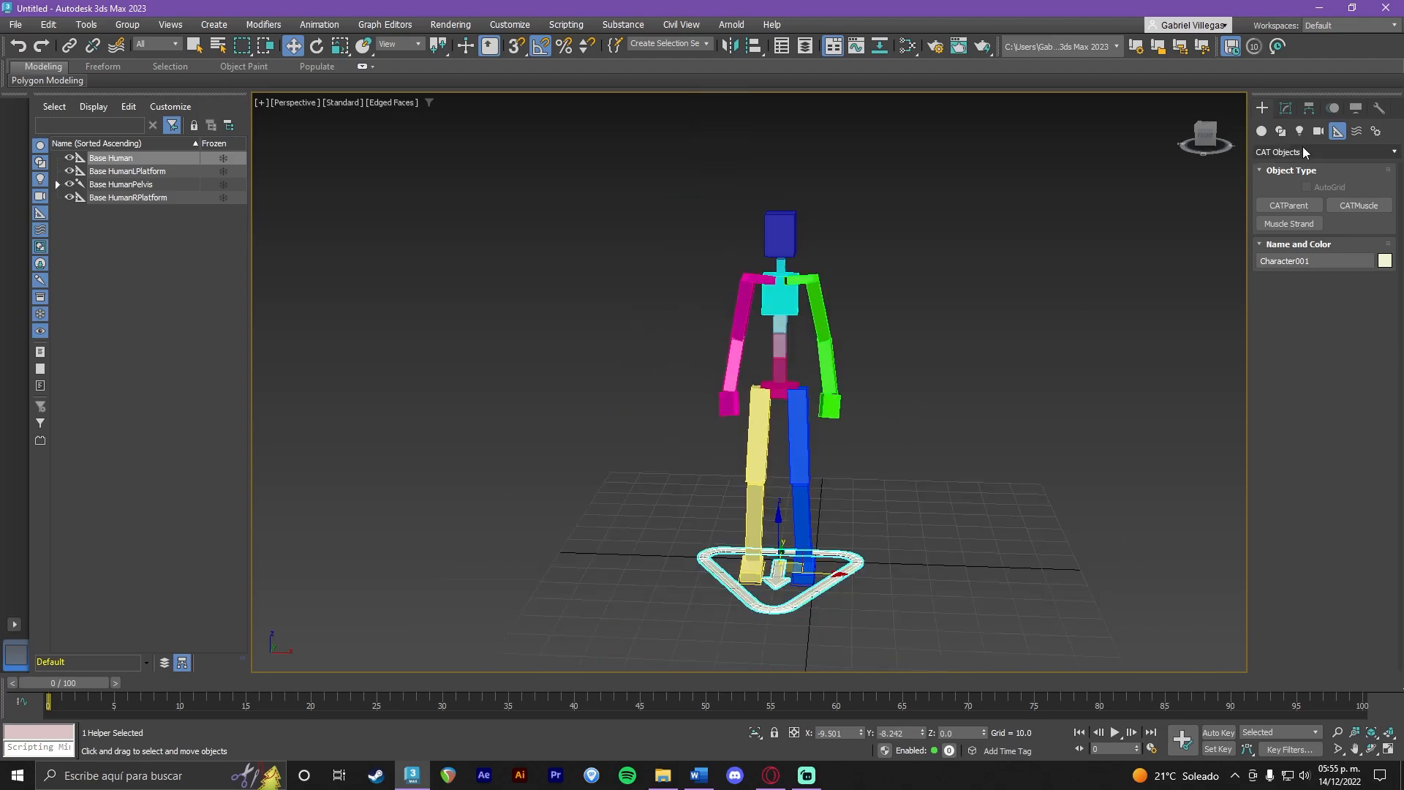
Select the Base Human's triangular parent and add a CATMotion layer to the rig.
left_click(791, 604)
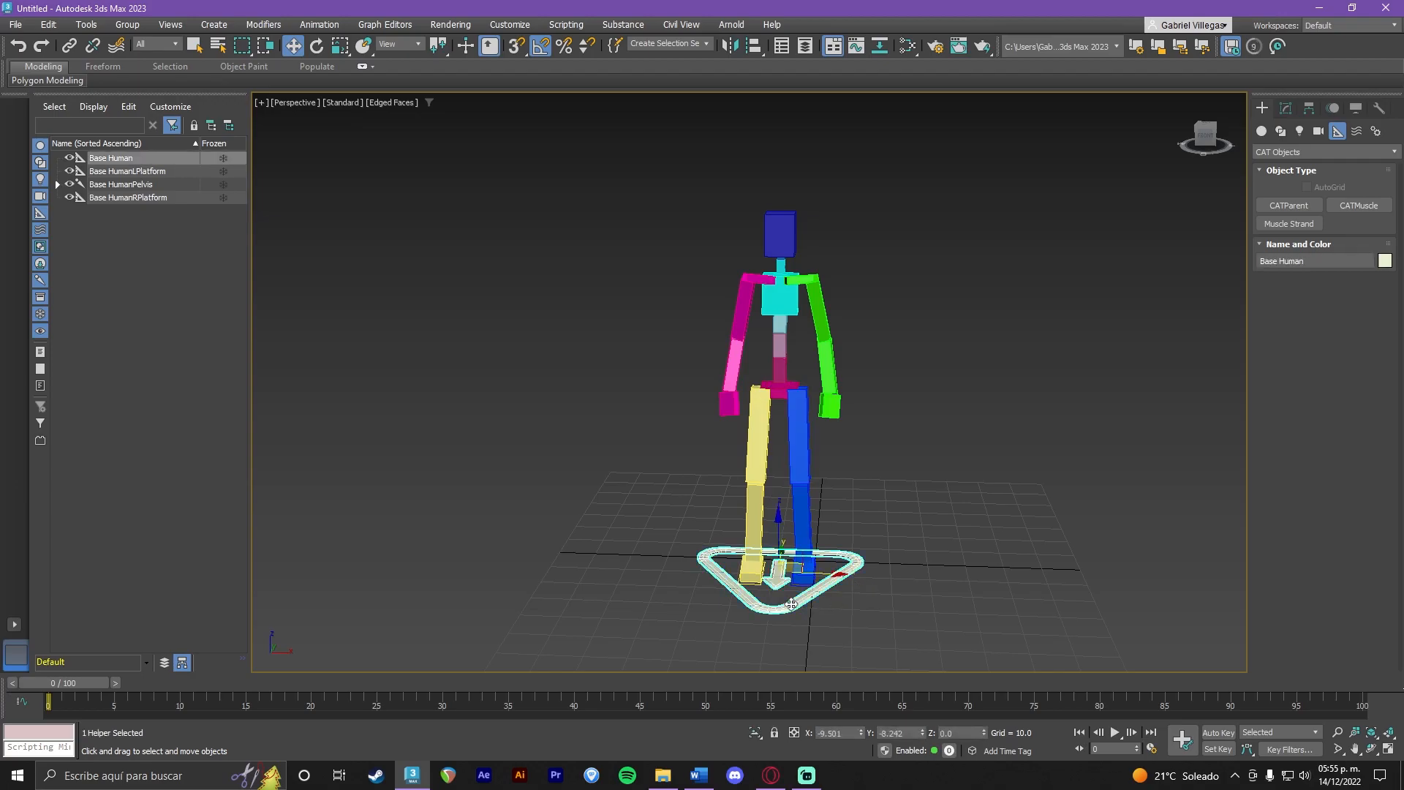
left_click(1333, 110)
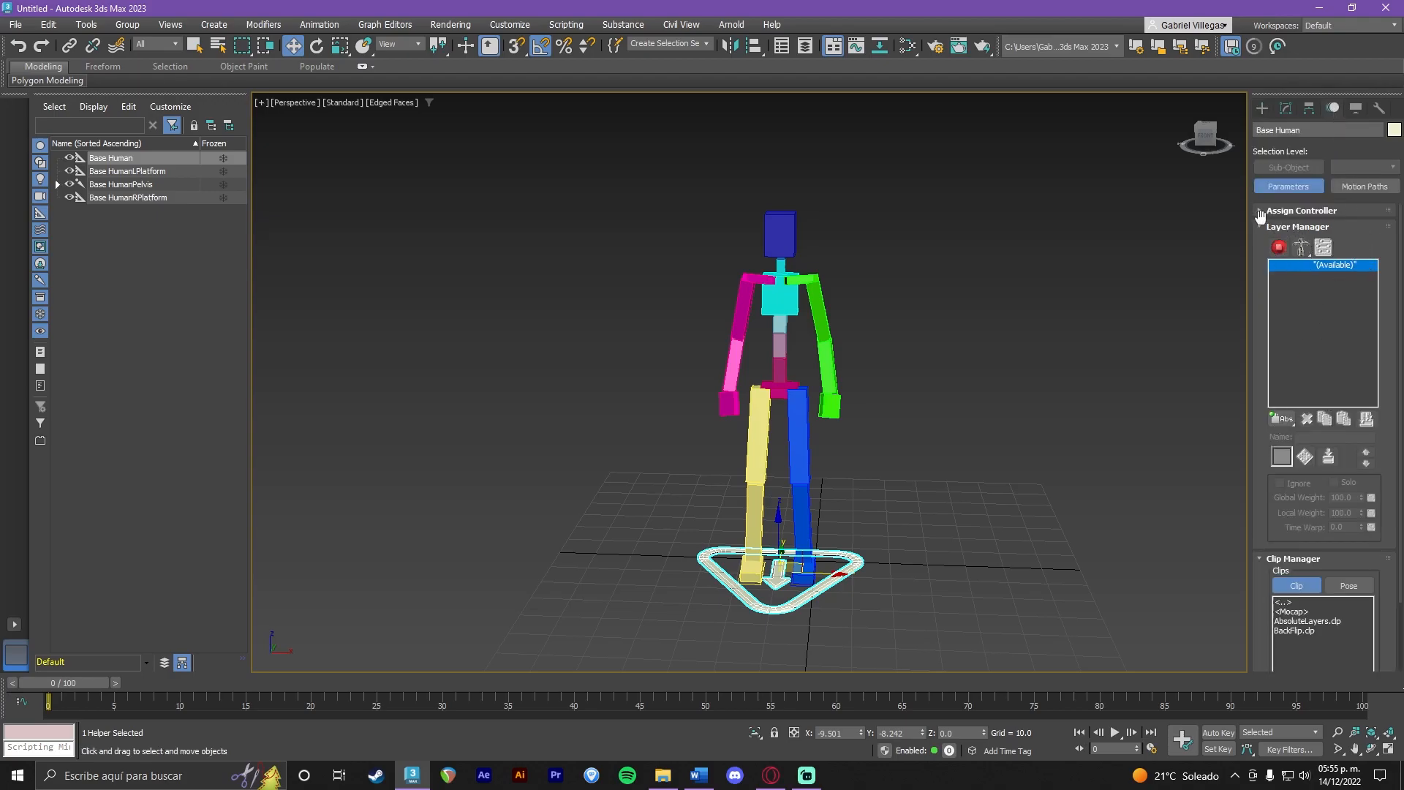
left_click(1287, 423)
left_click_drag(1289, 425, 1290, 457)
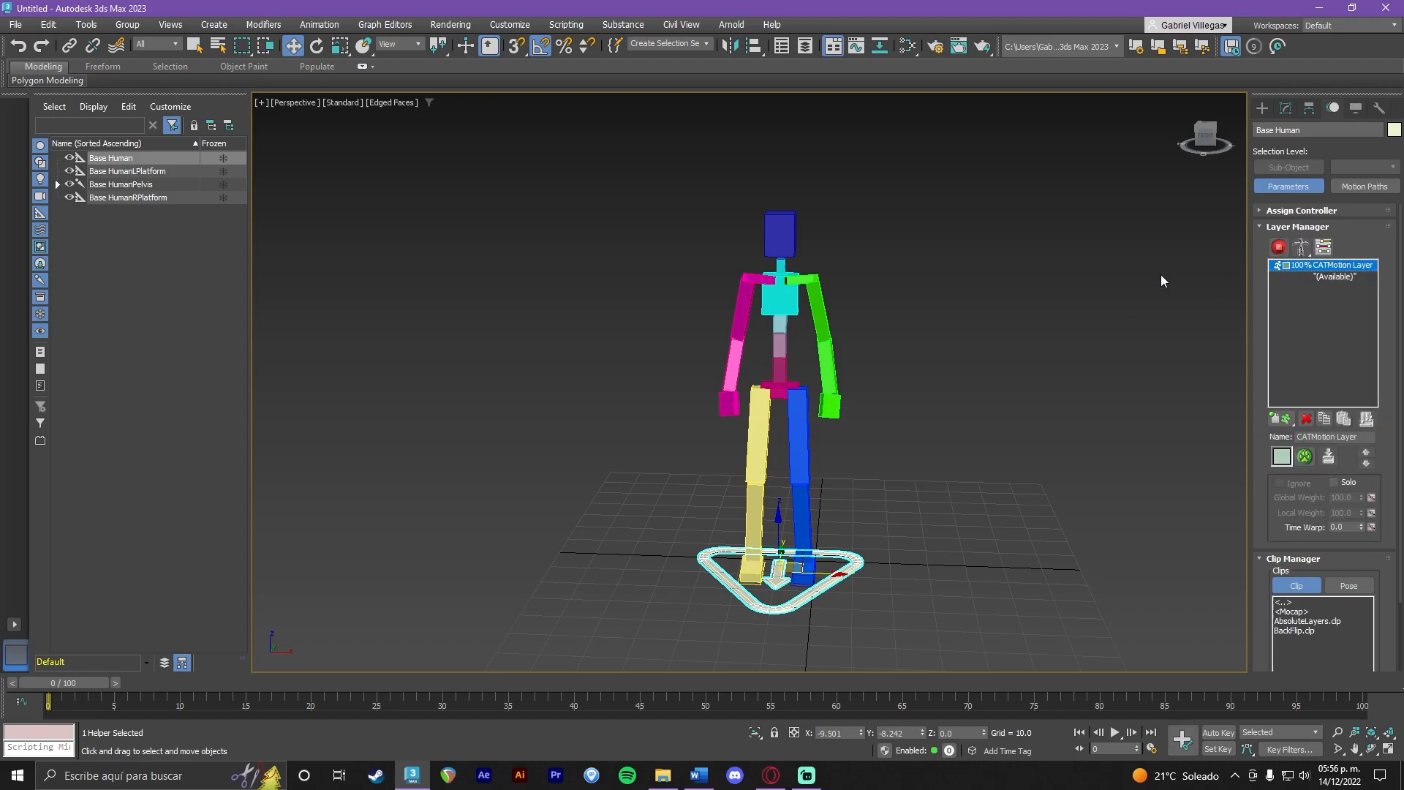
Scrub the timeline, switch the rig from setup to animation mode and play the CATMotion layer's walk cycle.
left_click_drag(54, 684, 789, 672)
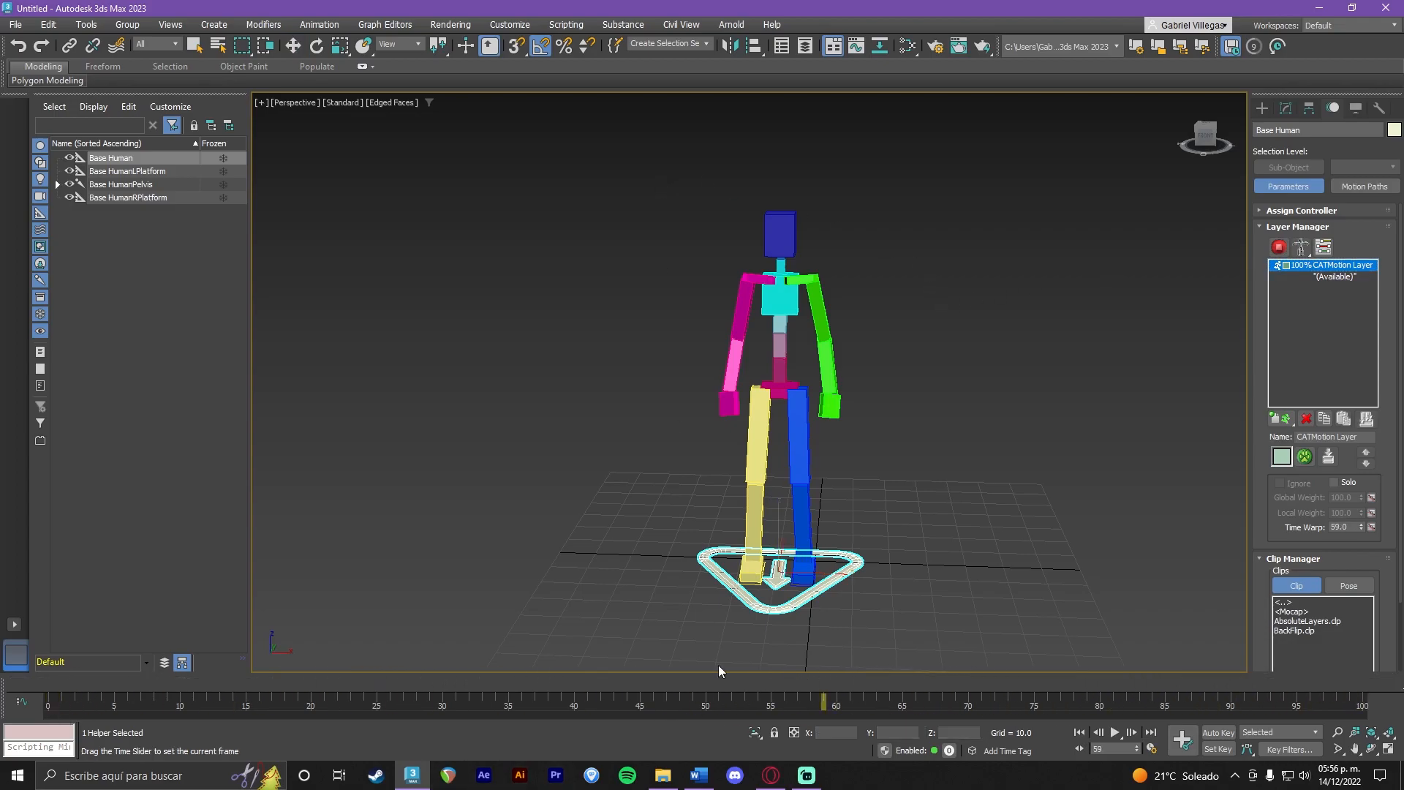
left_click_drag(527, 691, 51, 686)
key("w")
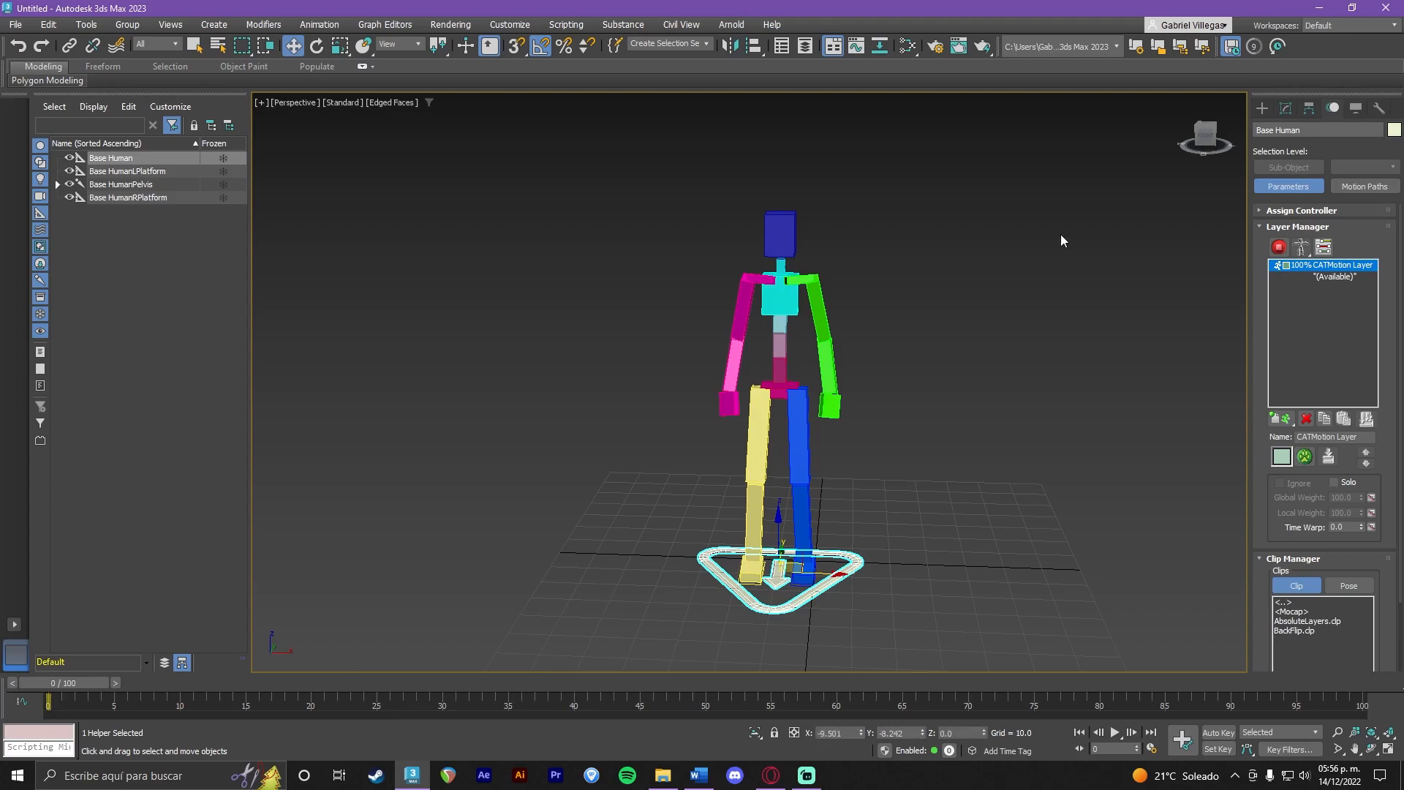
left_click(1279, 248)
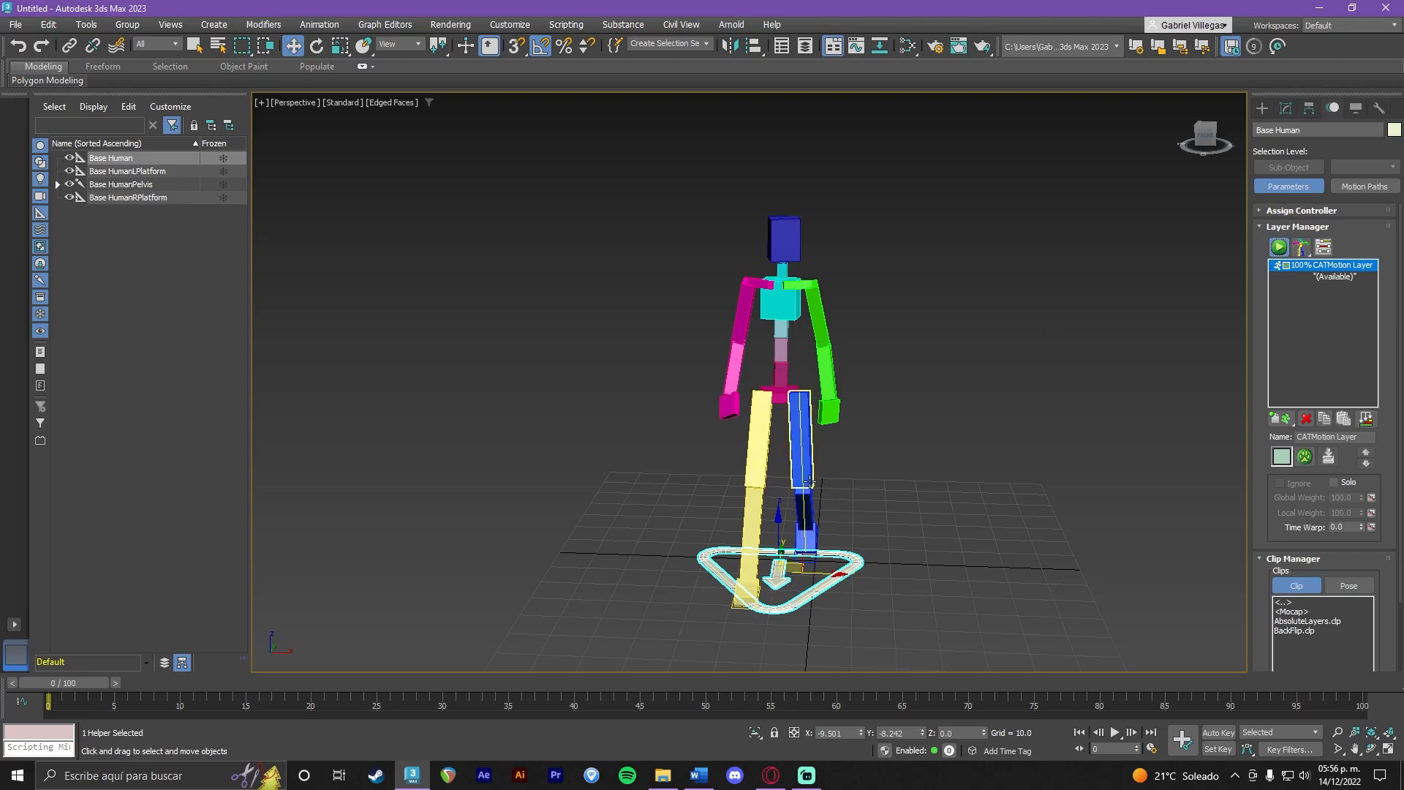
left_click(1117, 732)
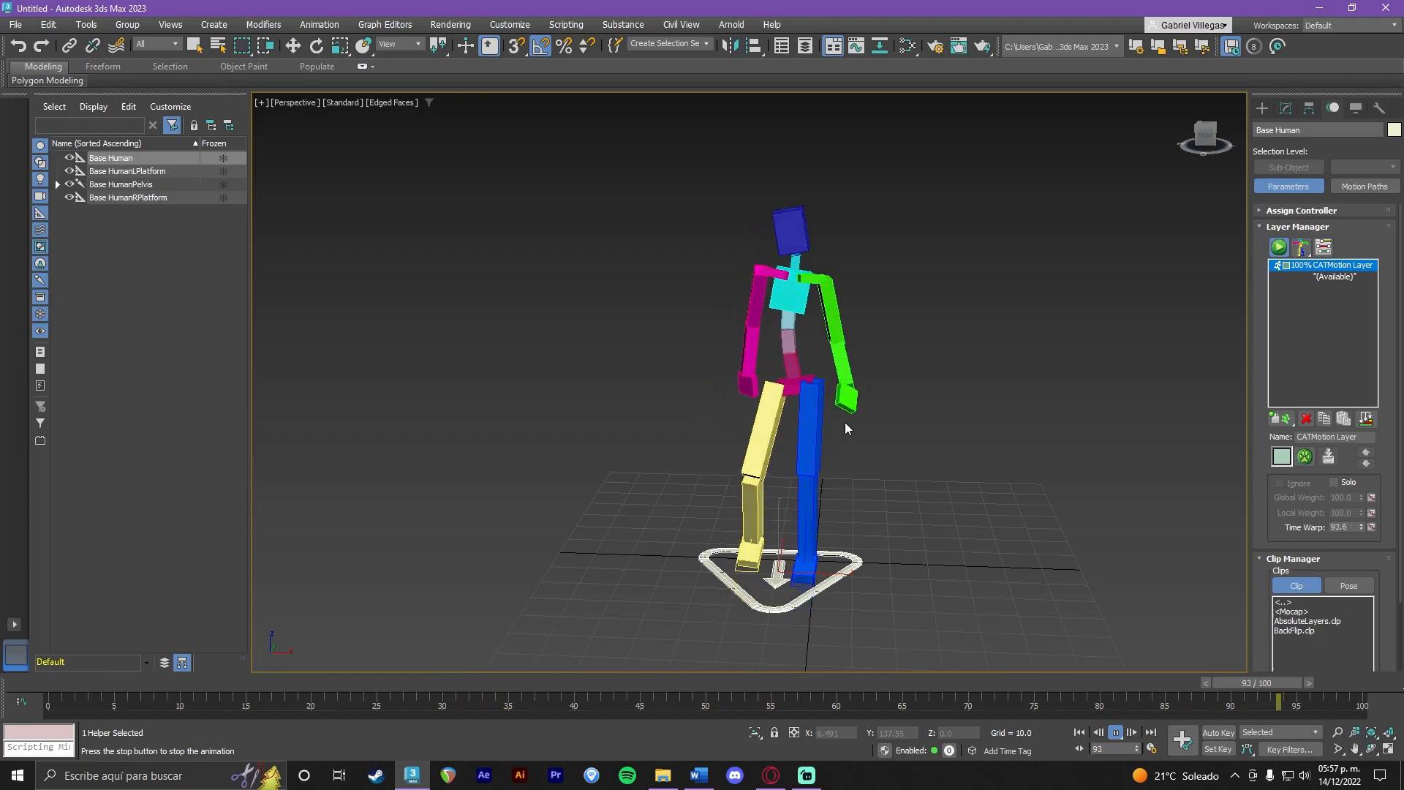
left_click(1116, 733)
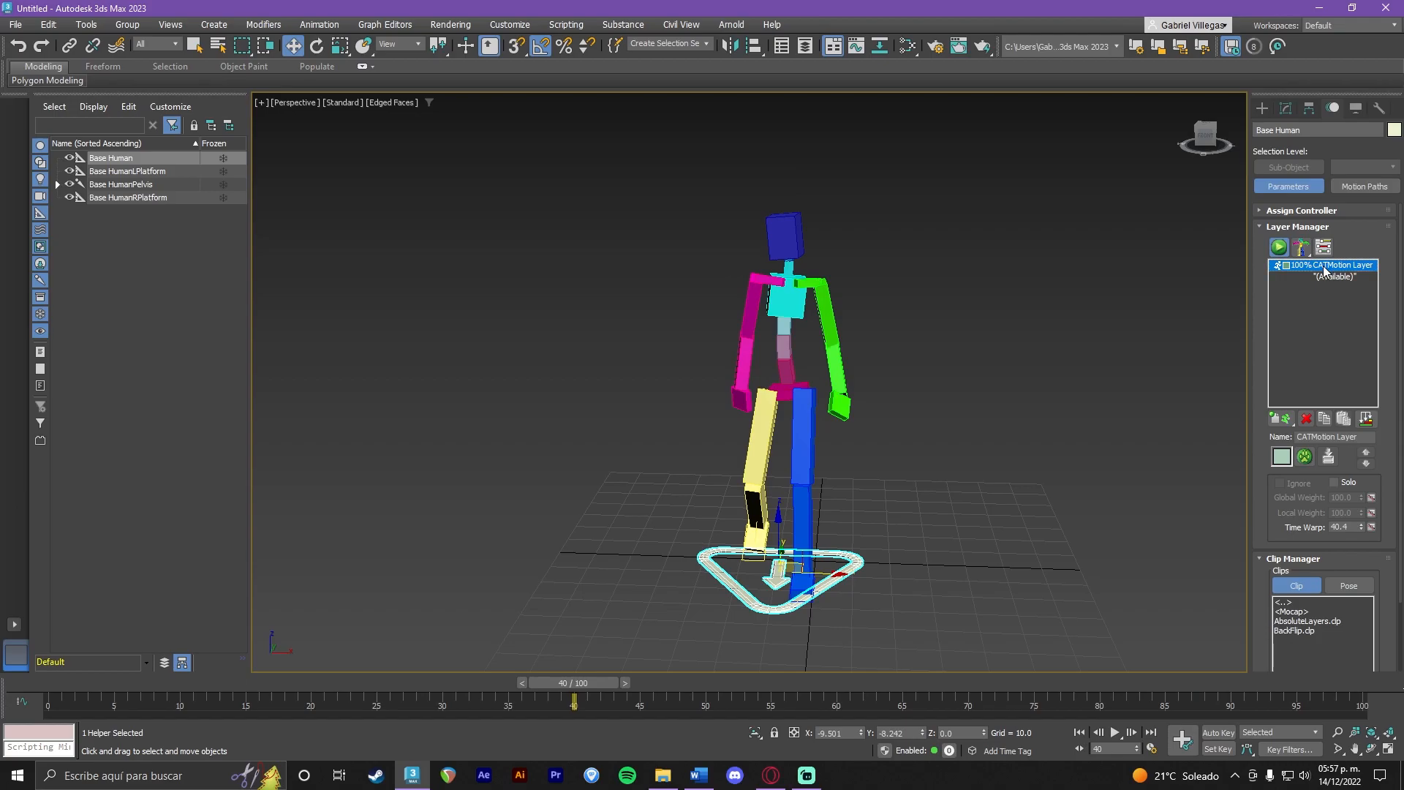
Replace the CATMotion layer with an absolute animation layer and return the timeline to frame 0.
left_click(1306, 418)
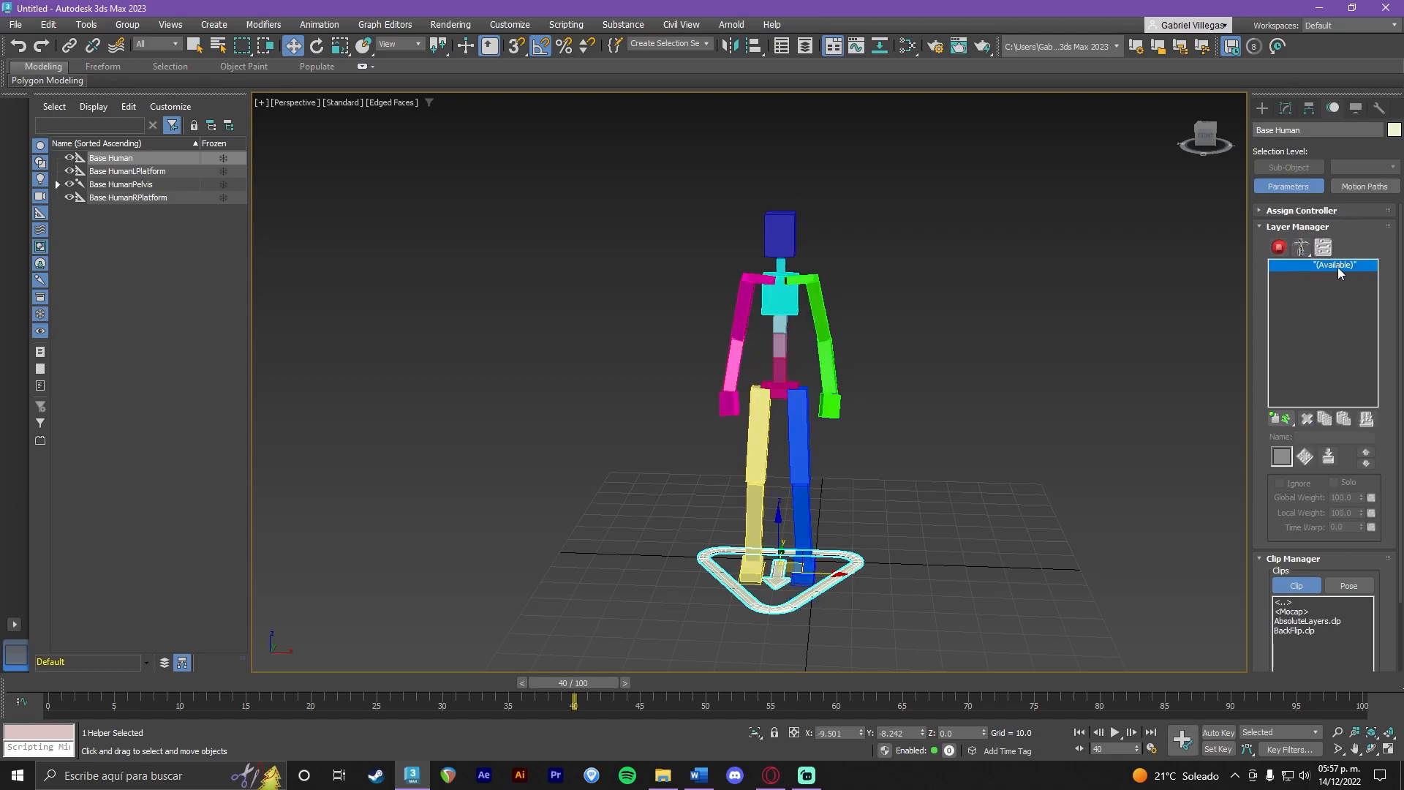
left_click(1285, 420)
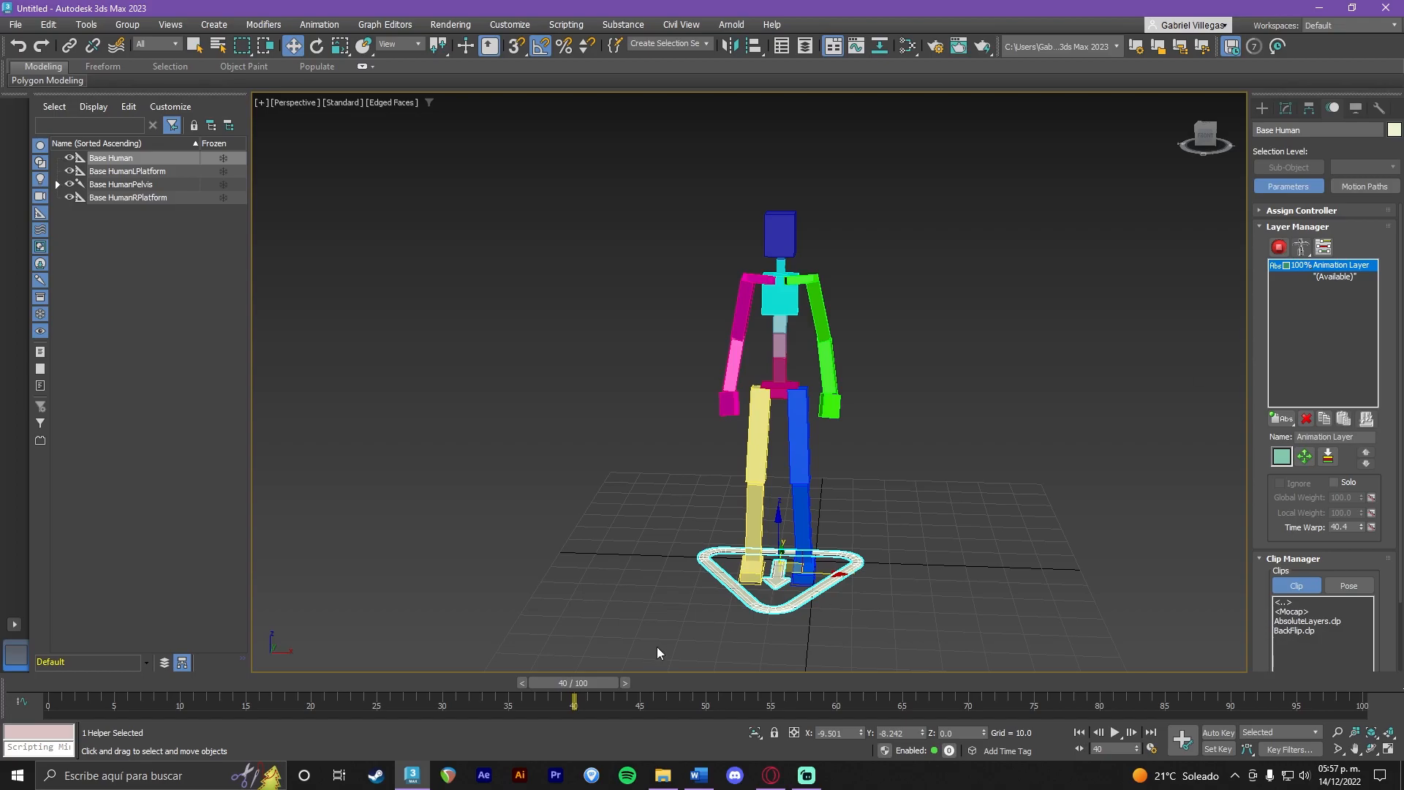
left_click_drag(613, 679, 446, 673)
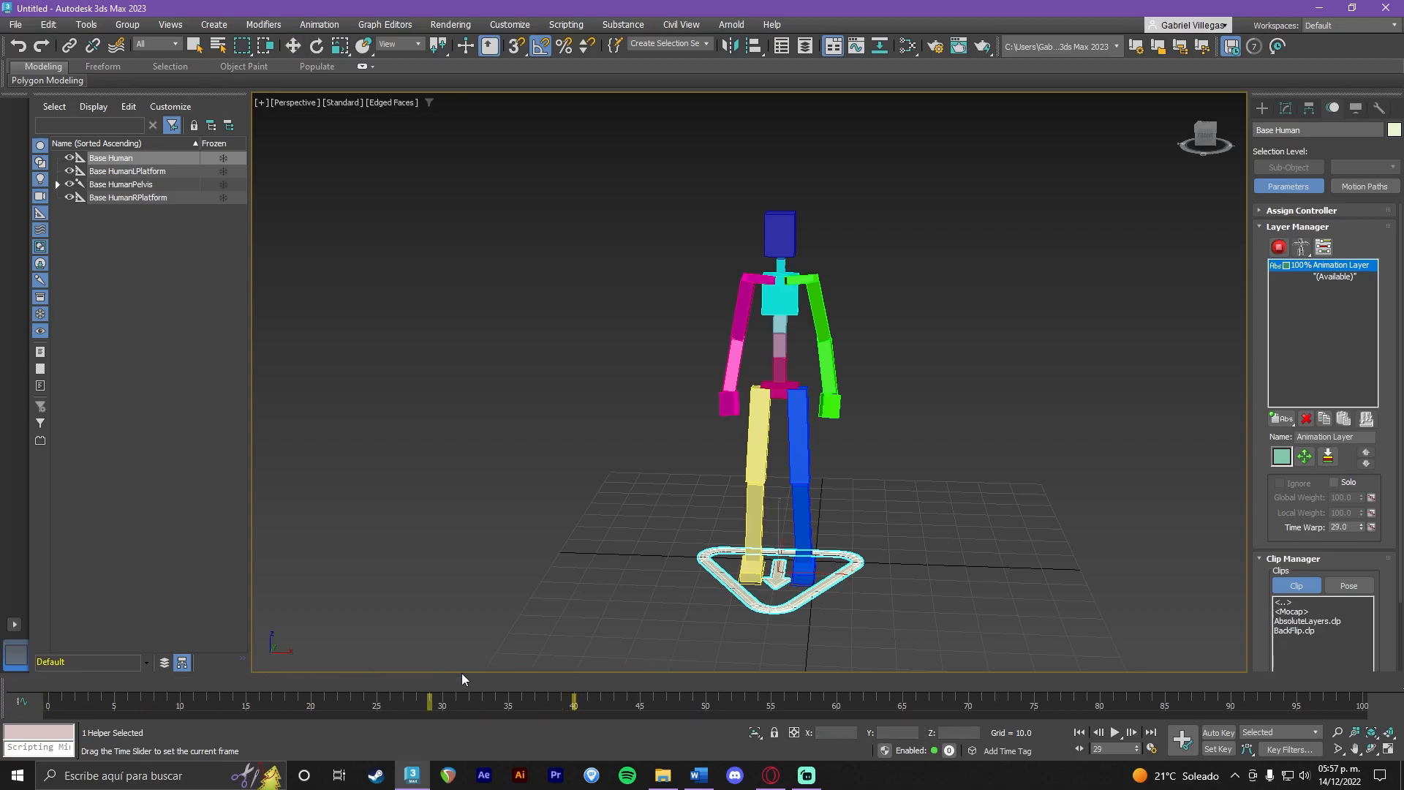
left_click_drag(1062, 683, 1025, 686)
left_click_drag(1279, 681, 2, 683)
key("w")
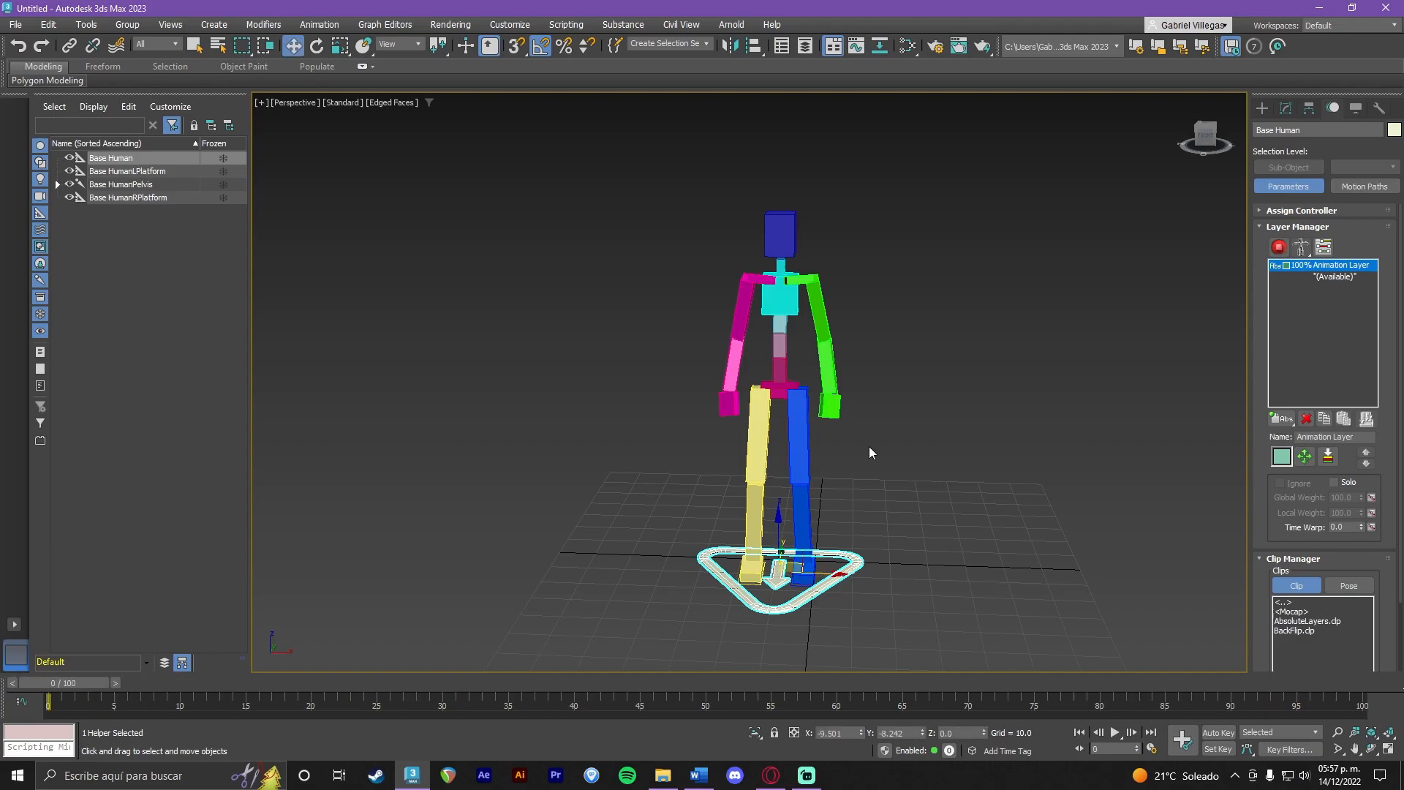
Lower the rig's pelvis vertically to about Z 38.4 so the legs bend.
scroll(869, 446, "up", 3)
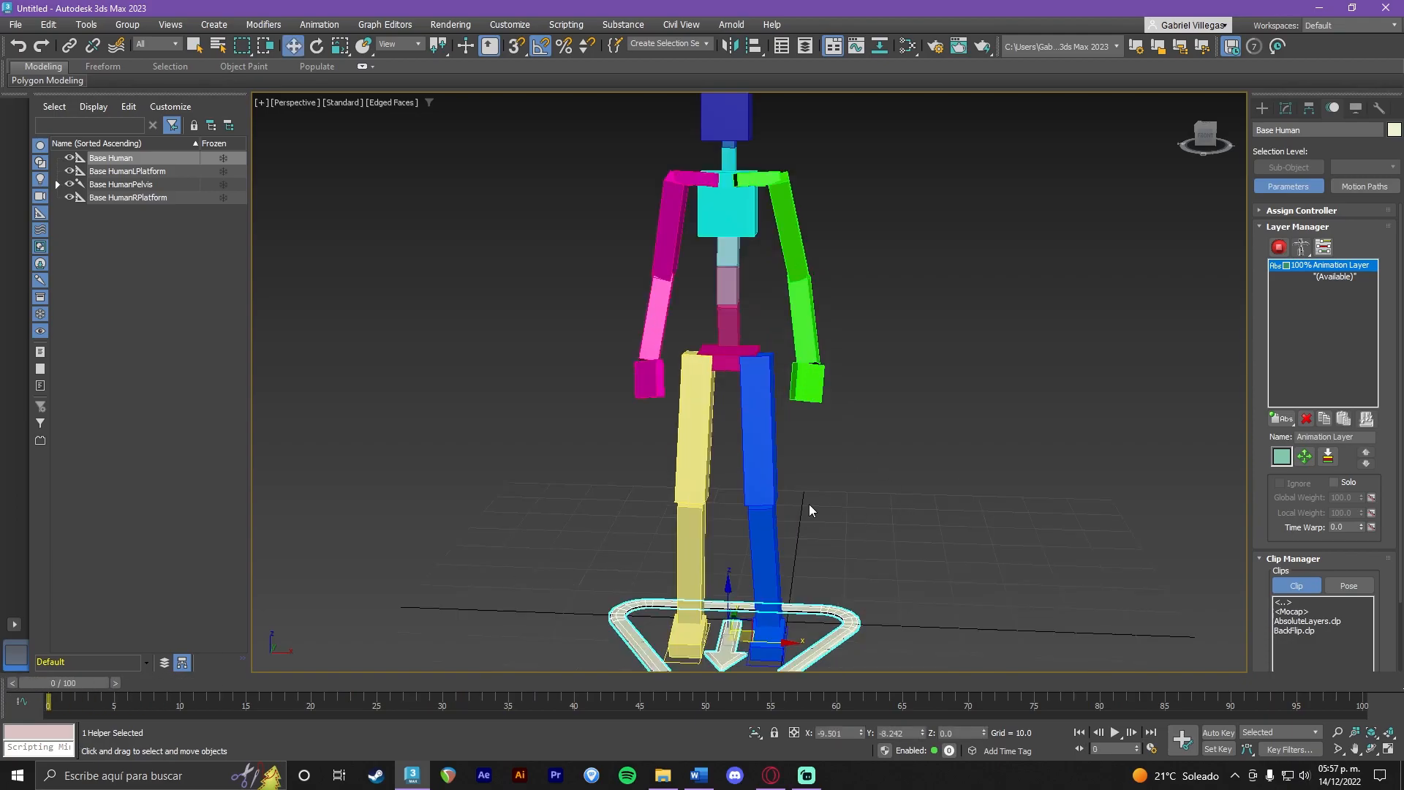
middle_click_drag(833, 505, 871, 505, "alt")
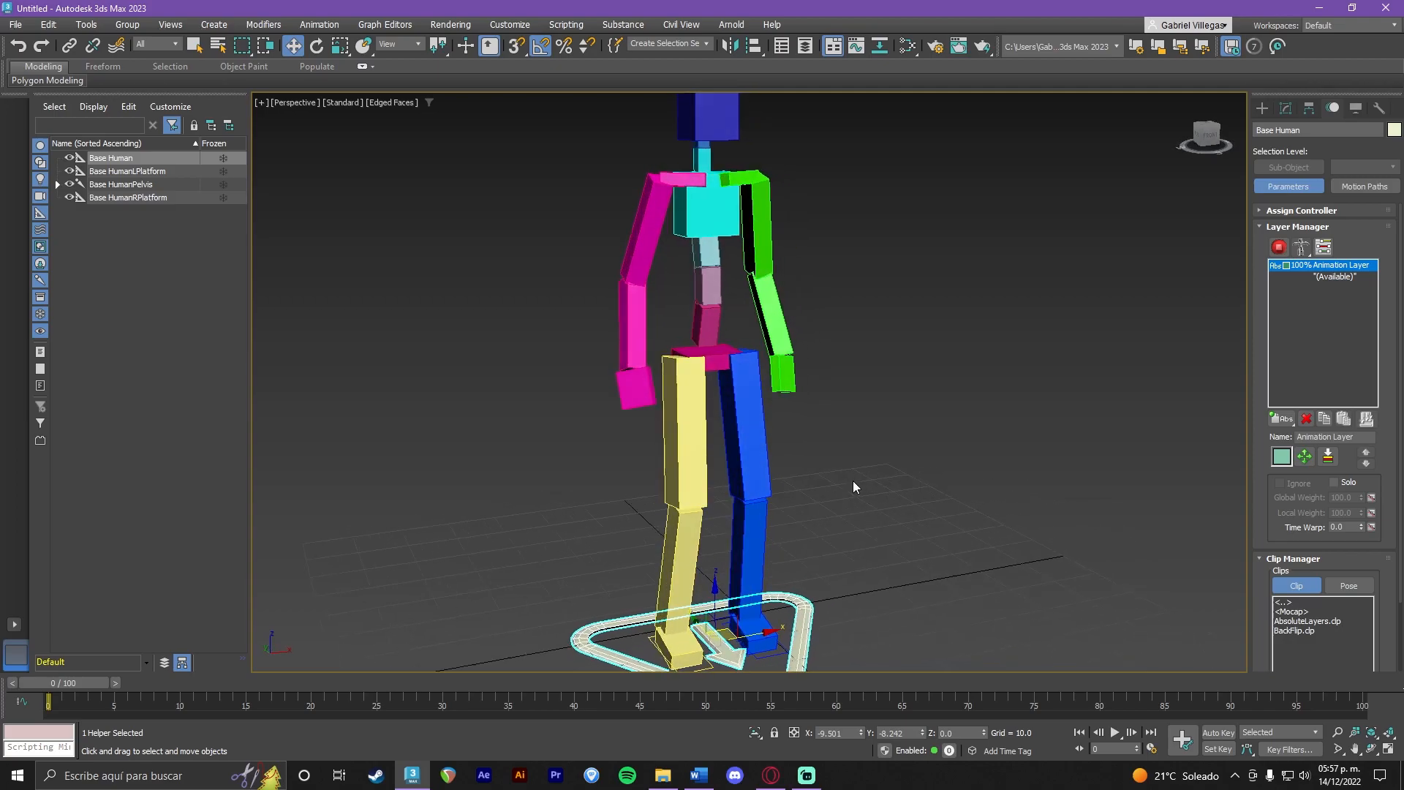
left_click(717, 353)
left_click_drag(705, 300, 705, 366)
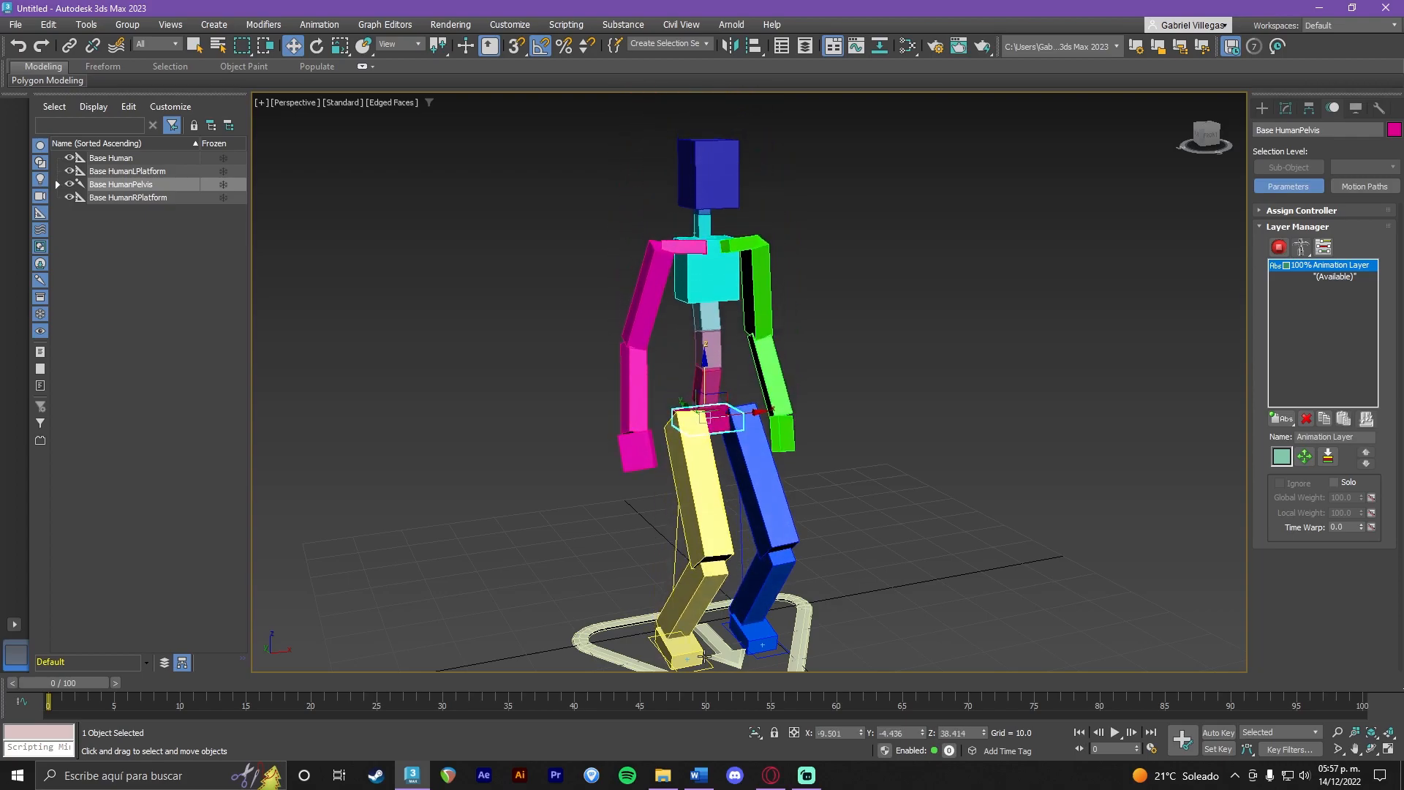
Examine how the rig is built by selecting its pelvis, spine and foot parts.
left_click(704, 656)
left_click(713, 429)
middle_click_drag(757, 442, 716, 454, "alt")
left_click(708, 236)
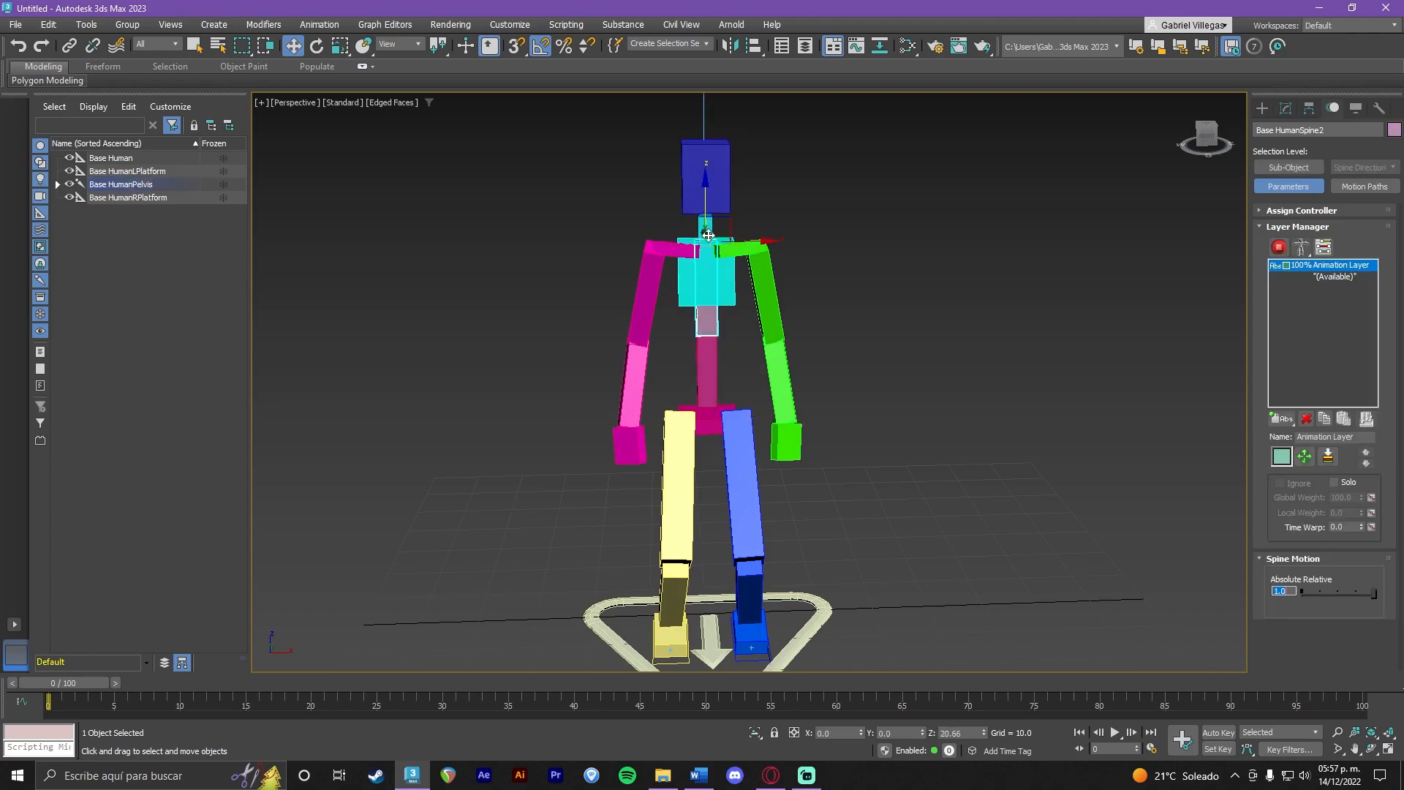
middle_click_drag(708, 373, 759, 399, "alt")
left_click(726, 414)
scroll(767, 382, "down", 3)
left_click(761, 561)
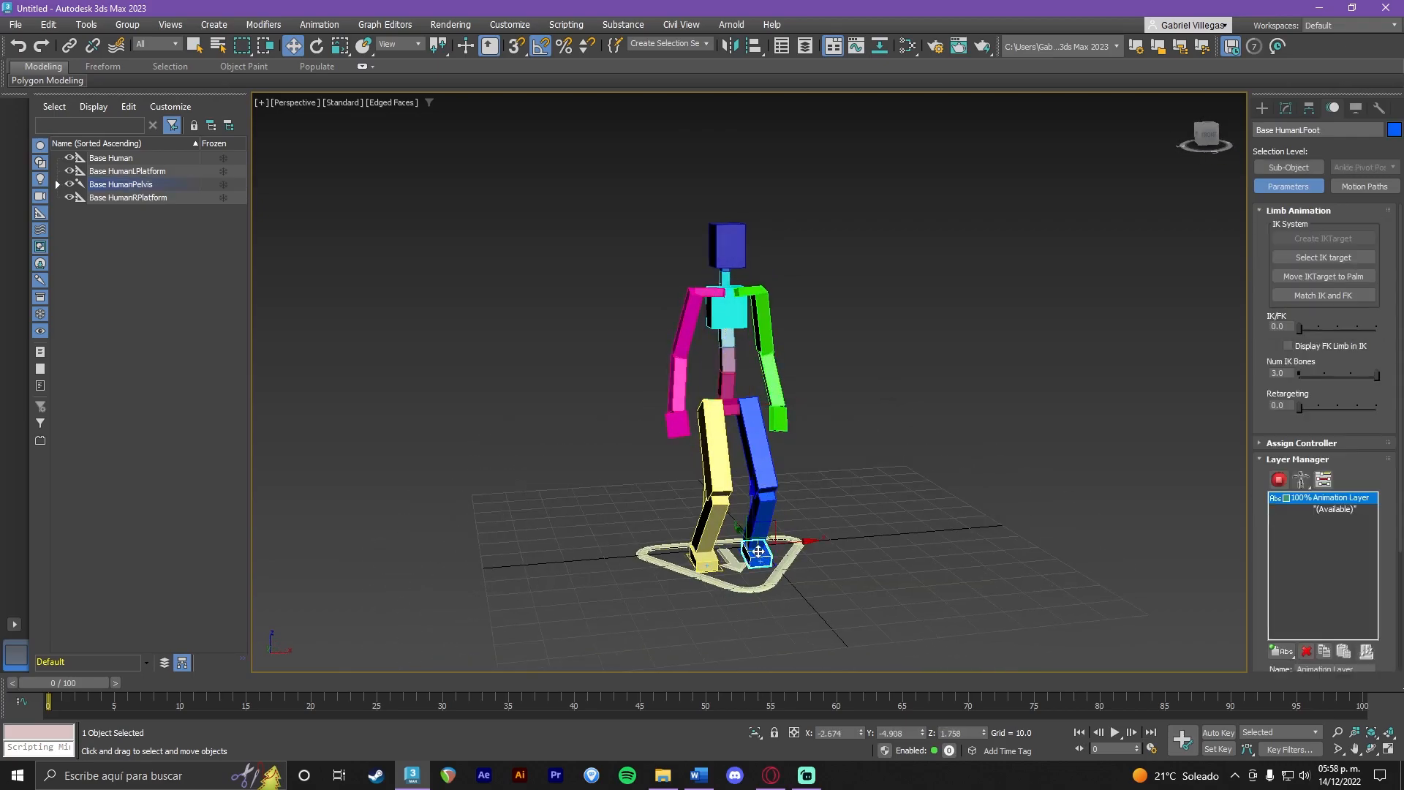
Raise the pelvis to straighten the legs, and settle it at about Z 47.8 with the knees slightly bent.
scroll(761, 558, "up", 3)
middle_click_drag(737, 480, 759, 506, "alt")
left_click(717, 354)
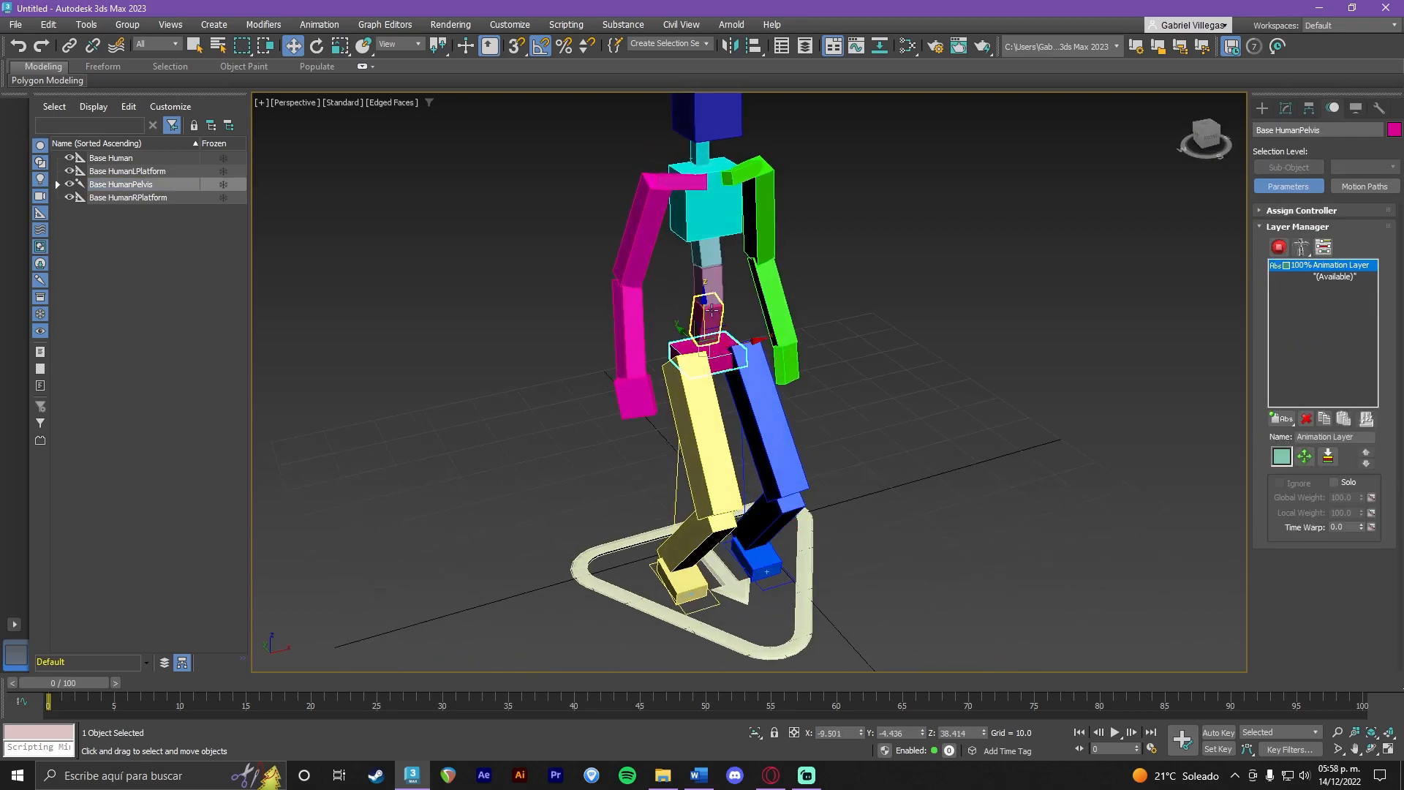
left_click_drag(702, 302, 627, 216)
mouse_move(814, 476)
middle_mouse_down("alt")
mouse_move(647, 460)
mouse_move(802, 468)
mouse_move(805, 483)
middle_mouse_up("alt")
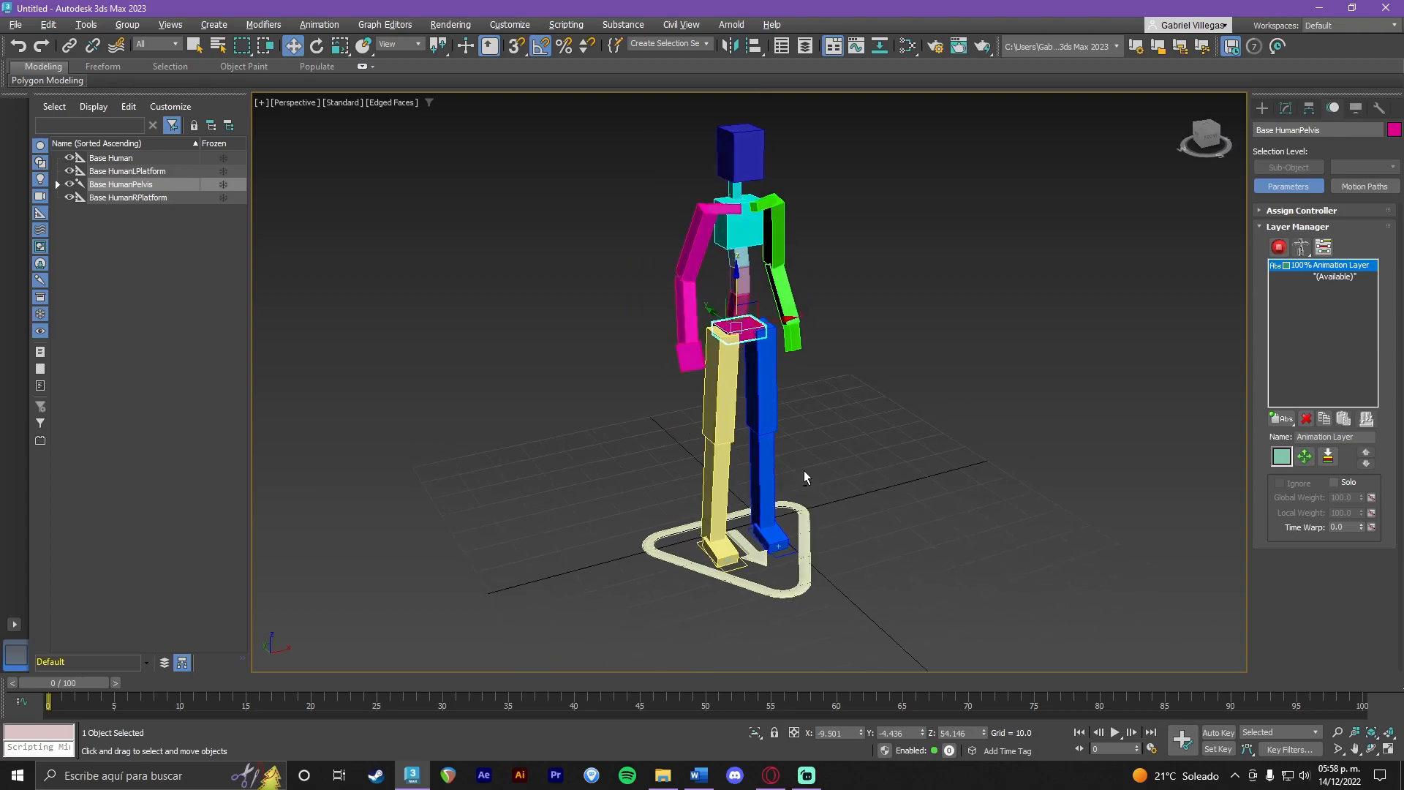
left_click_drag(736, 276, 740, 302)
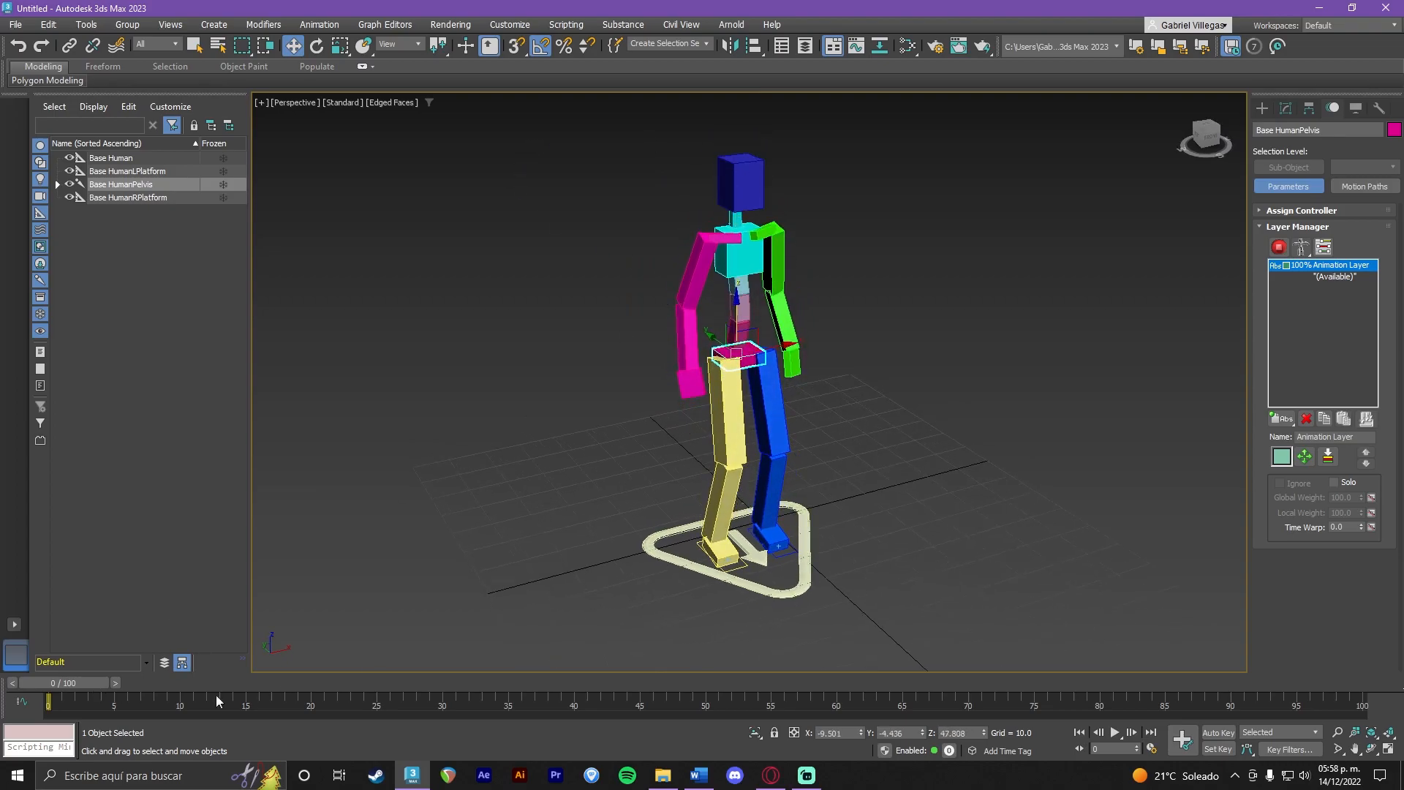
Turn on Auto Key, try to key a lowered pelvis at frame 15, and scrub back to frame 0 to check it.
left_click(1218, 733)
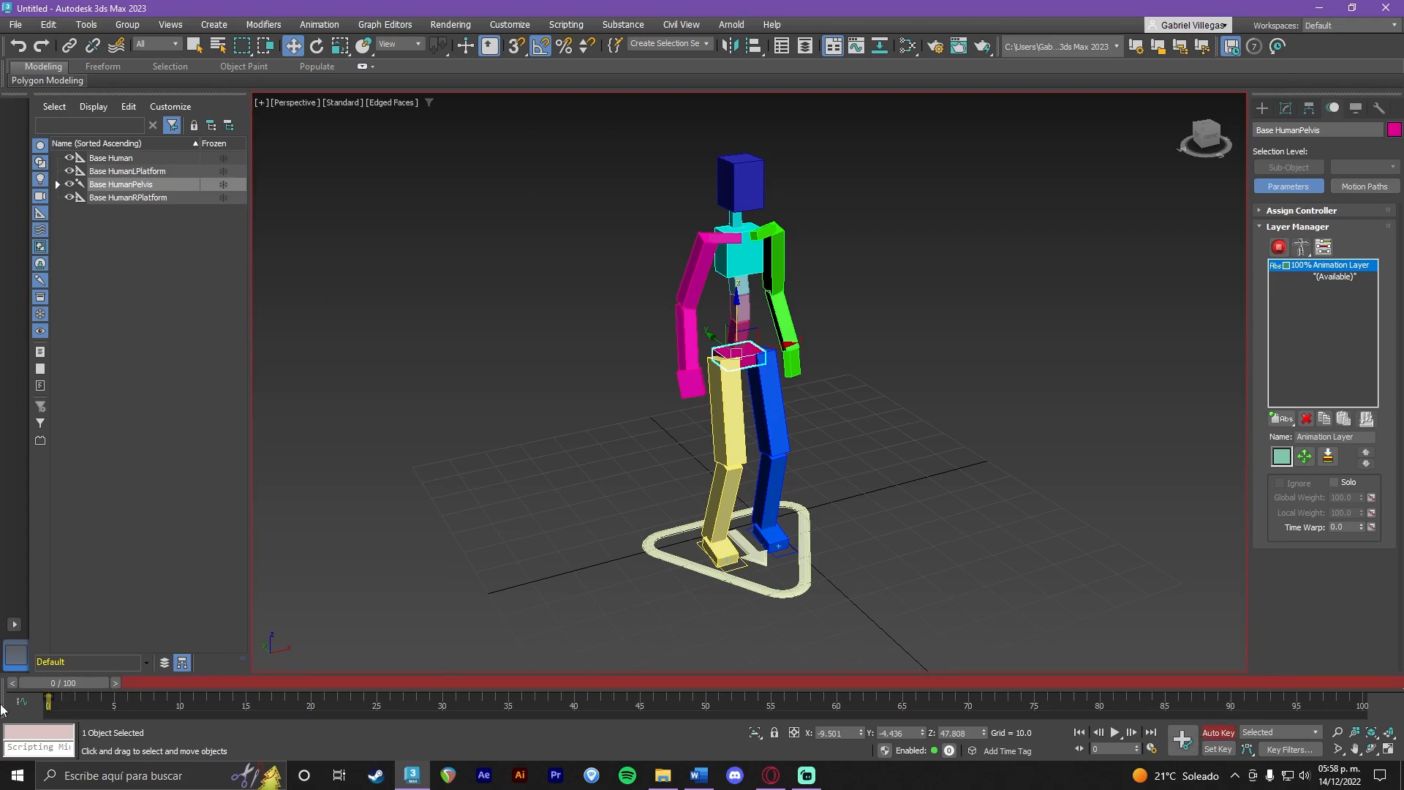
left_click_drag(81, 686, 246, 684)
key("w")
left_click_drag(738, 300, 745, 342)
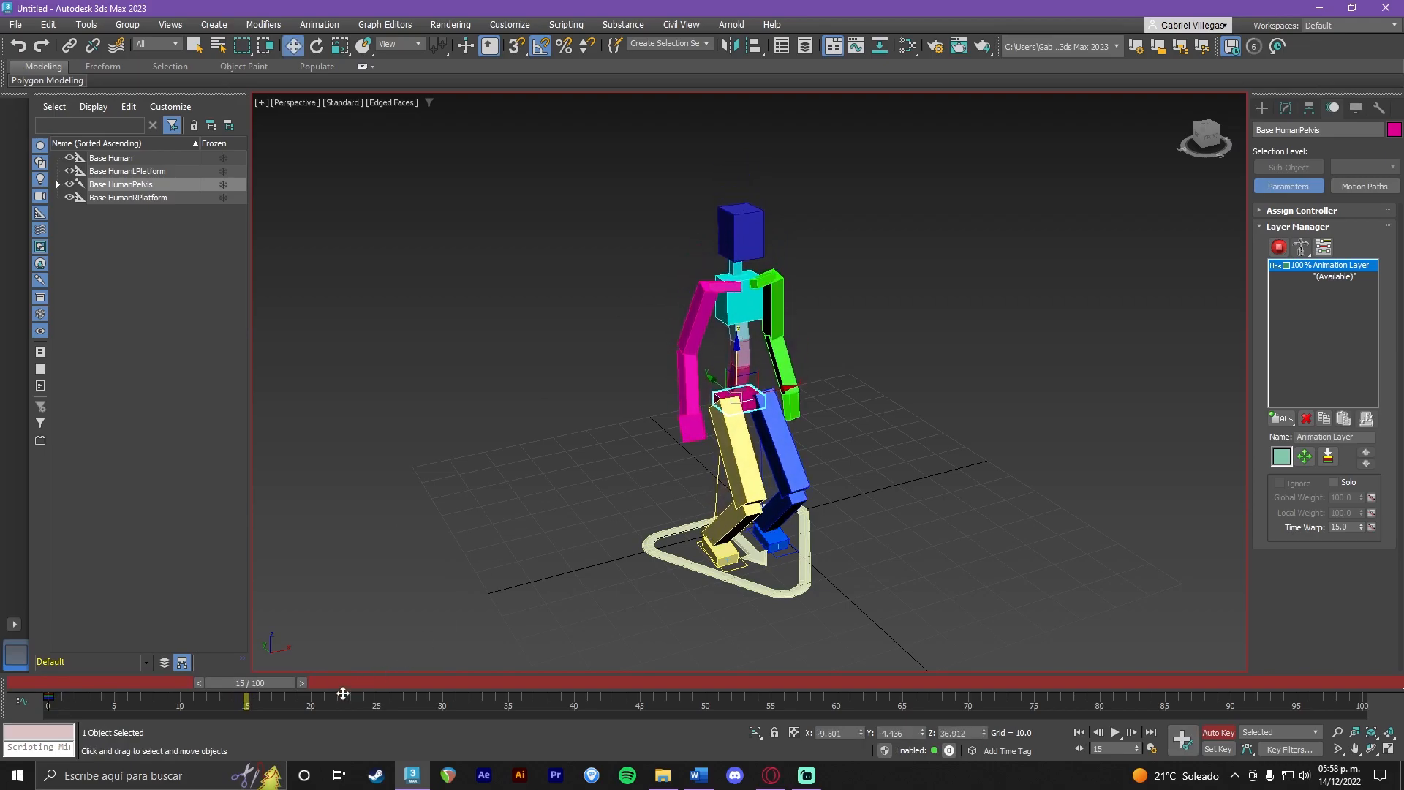
left_click_drag(266, 692, 302, 694)
key("w")
left_click_drag(273, 695, 48, 701)
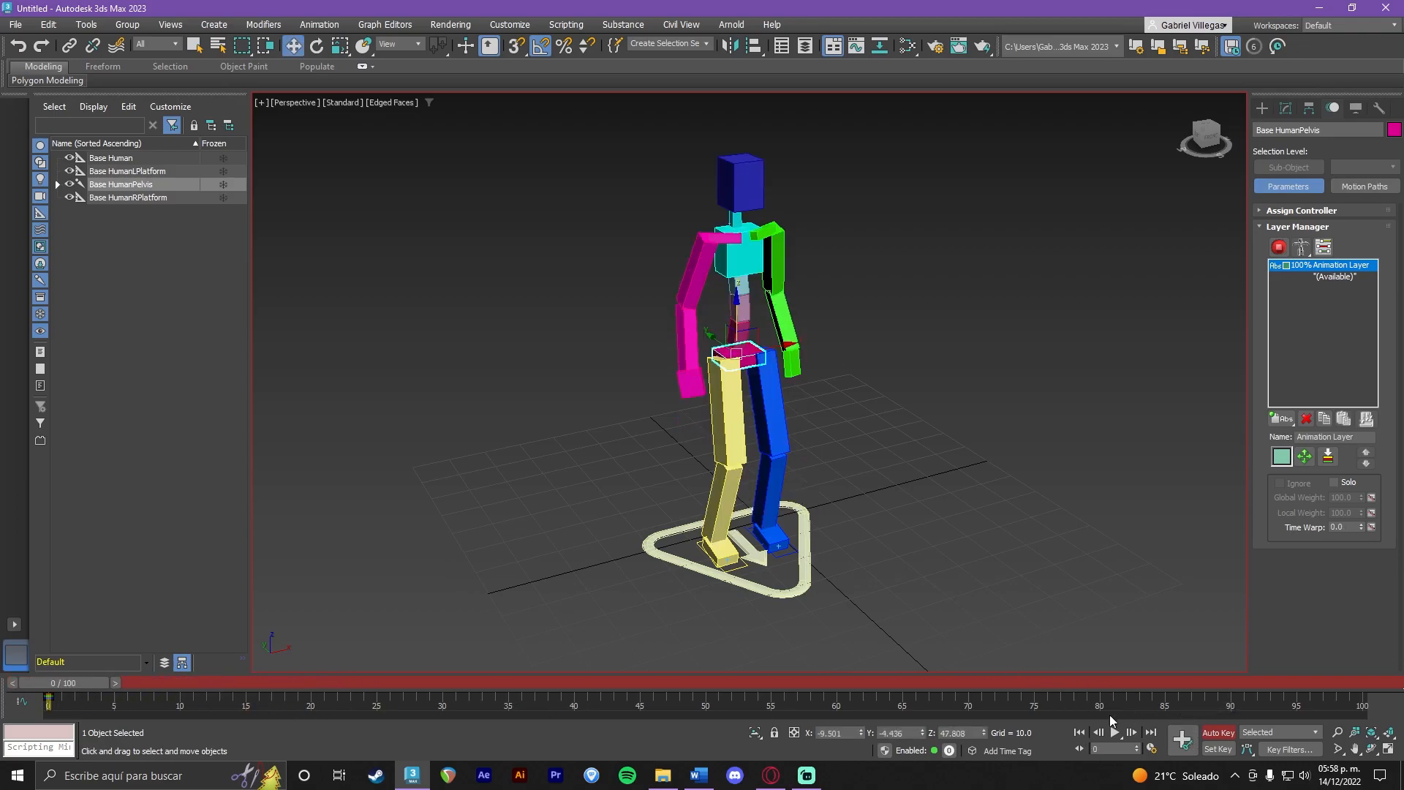
At frame 15, switch the rig to animation mode and key the pelvis lowered to about Z 40.8.
left_click(262, 693)
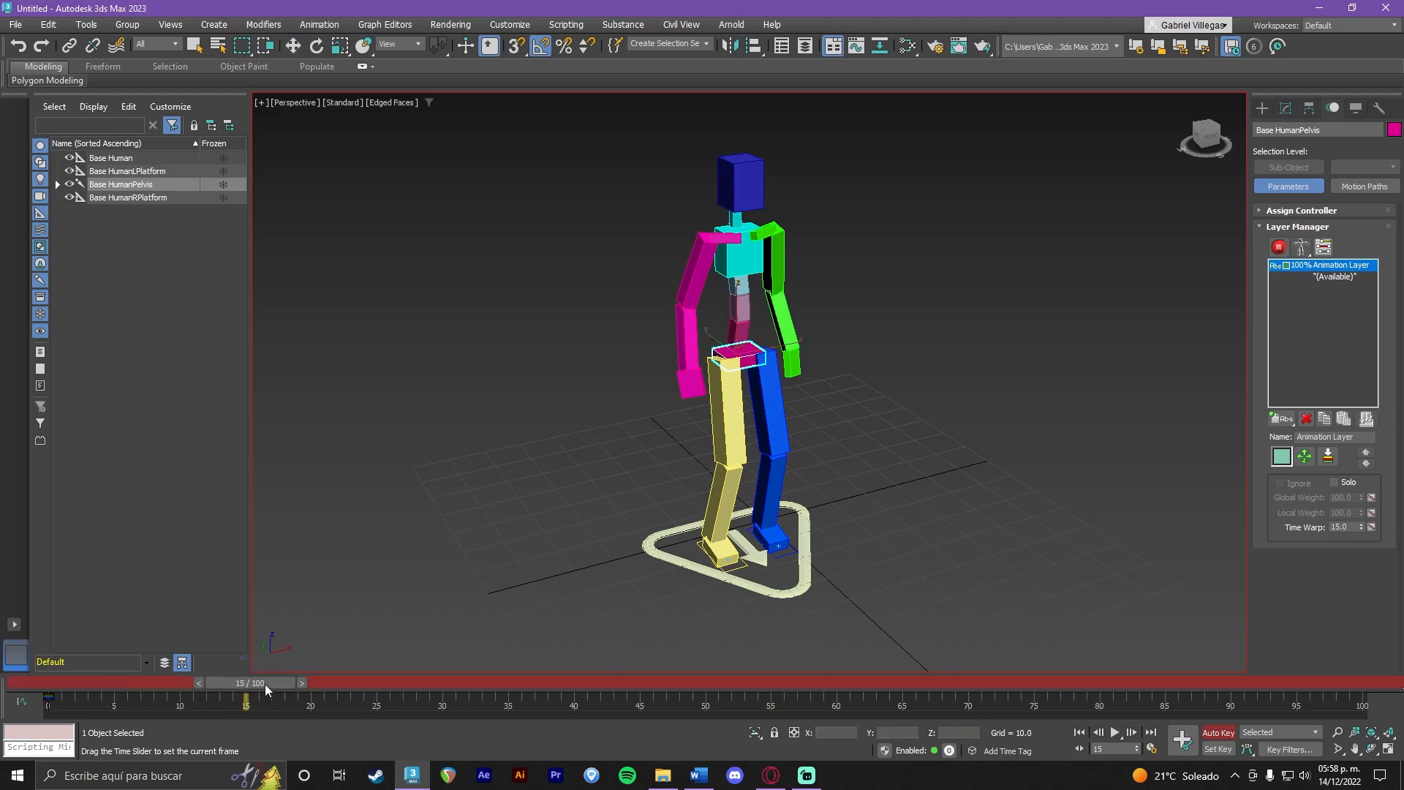
left_click_drag(737, 304, 738, 338)
left_click(1279, 247)
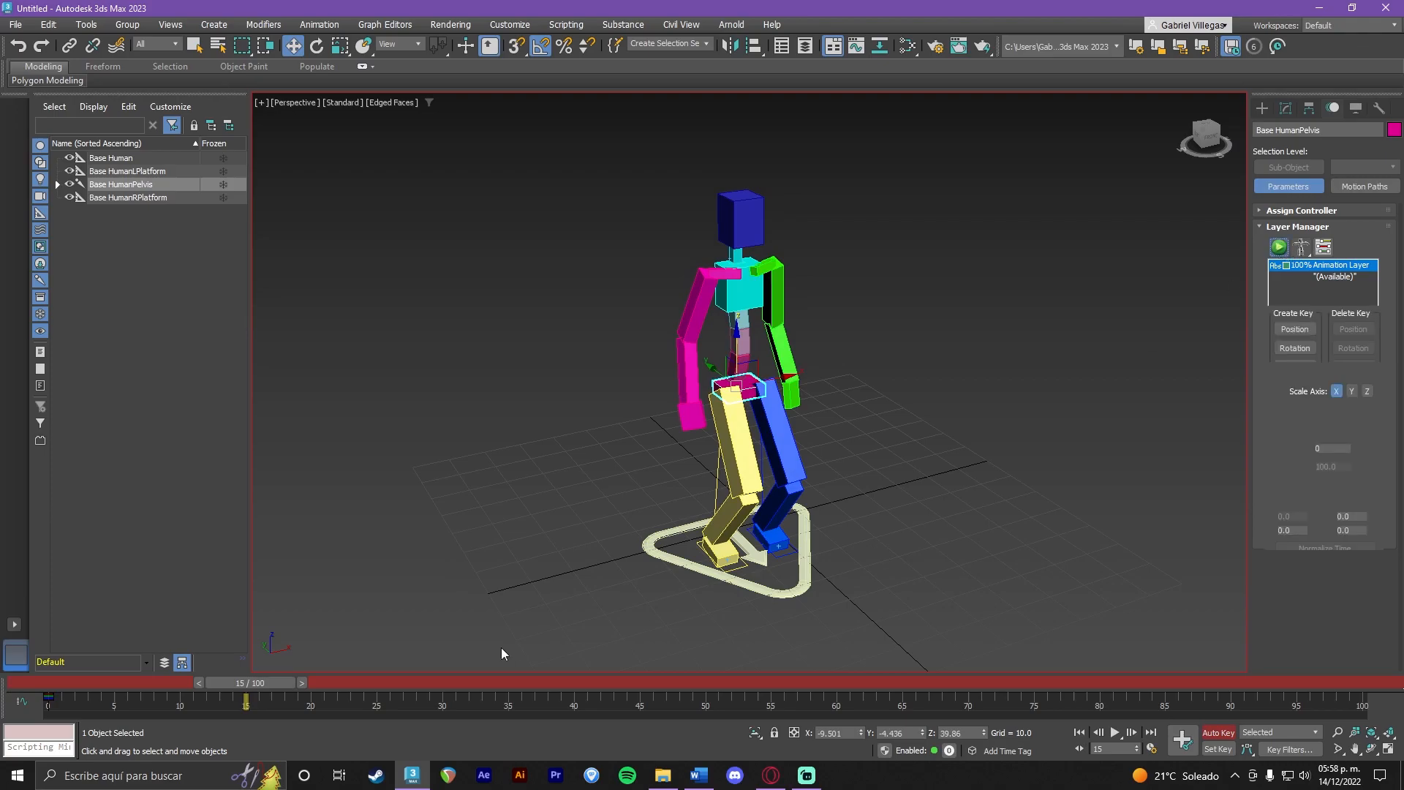
left_click_drag(738, 296, 745, 326)
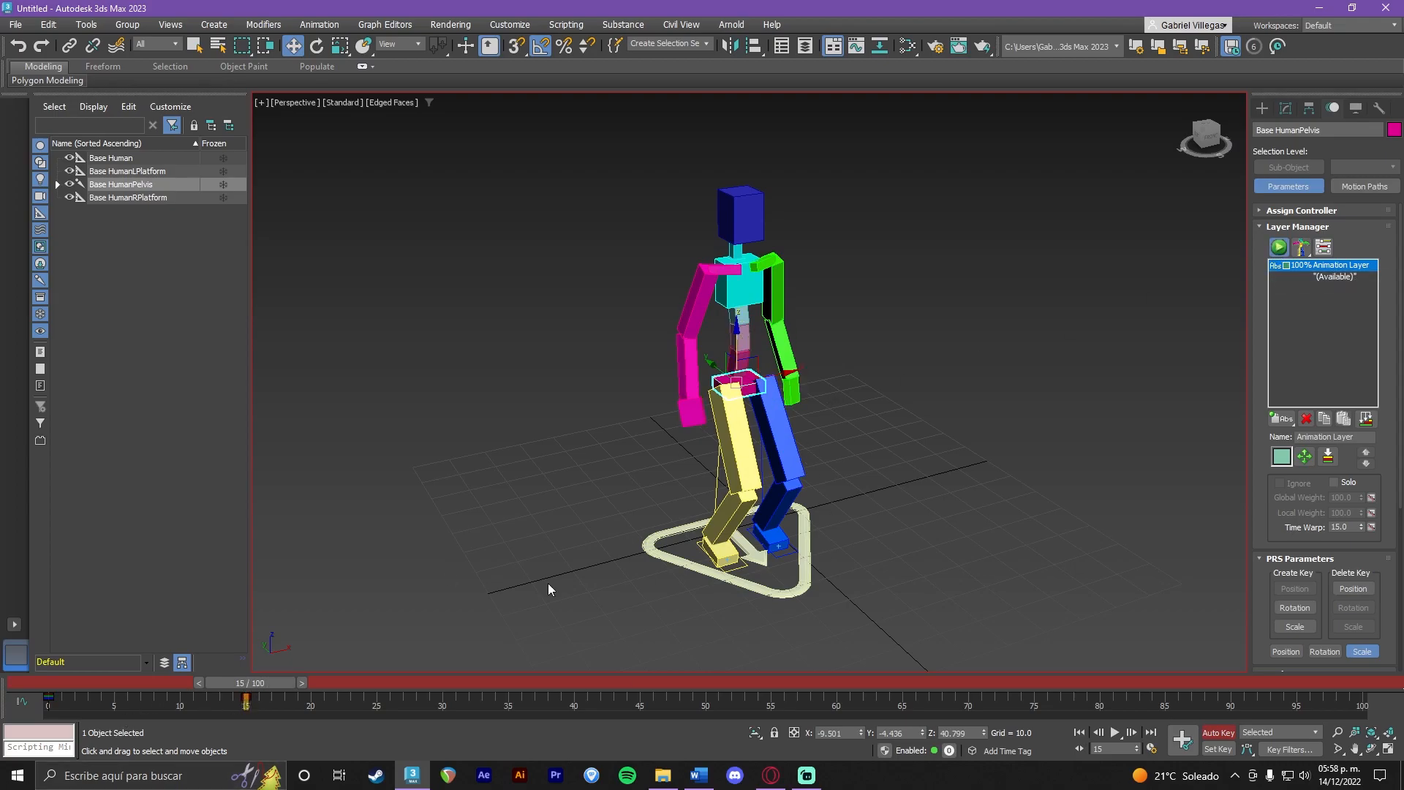
Key the pelvis raised for a jump at frame 40 and lowered to about Z 40.3 at frame 55.
left_click_drag(241, 684, 572, 684)
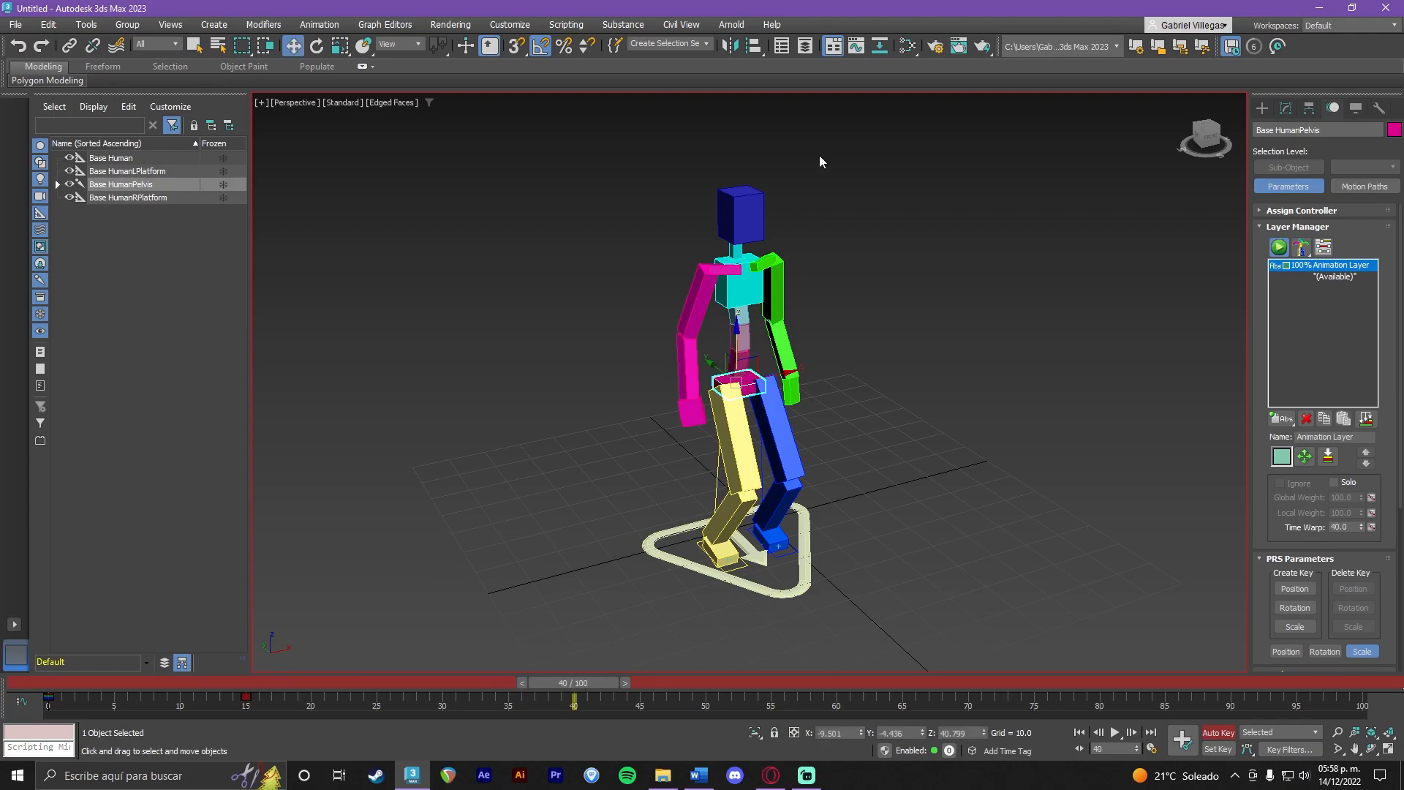
left_click_drag(733, 333, 739, 232)
left_click_drag(594, 685, 758, 682)
key("w")
left_click_drag(736, 228, 751, 340)
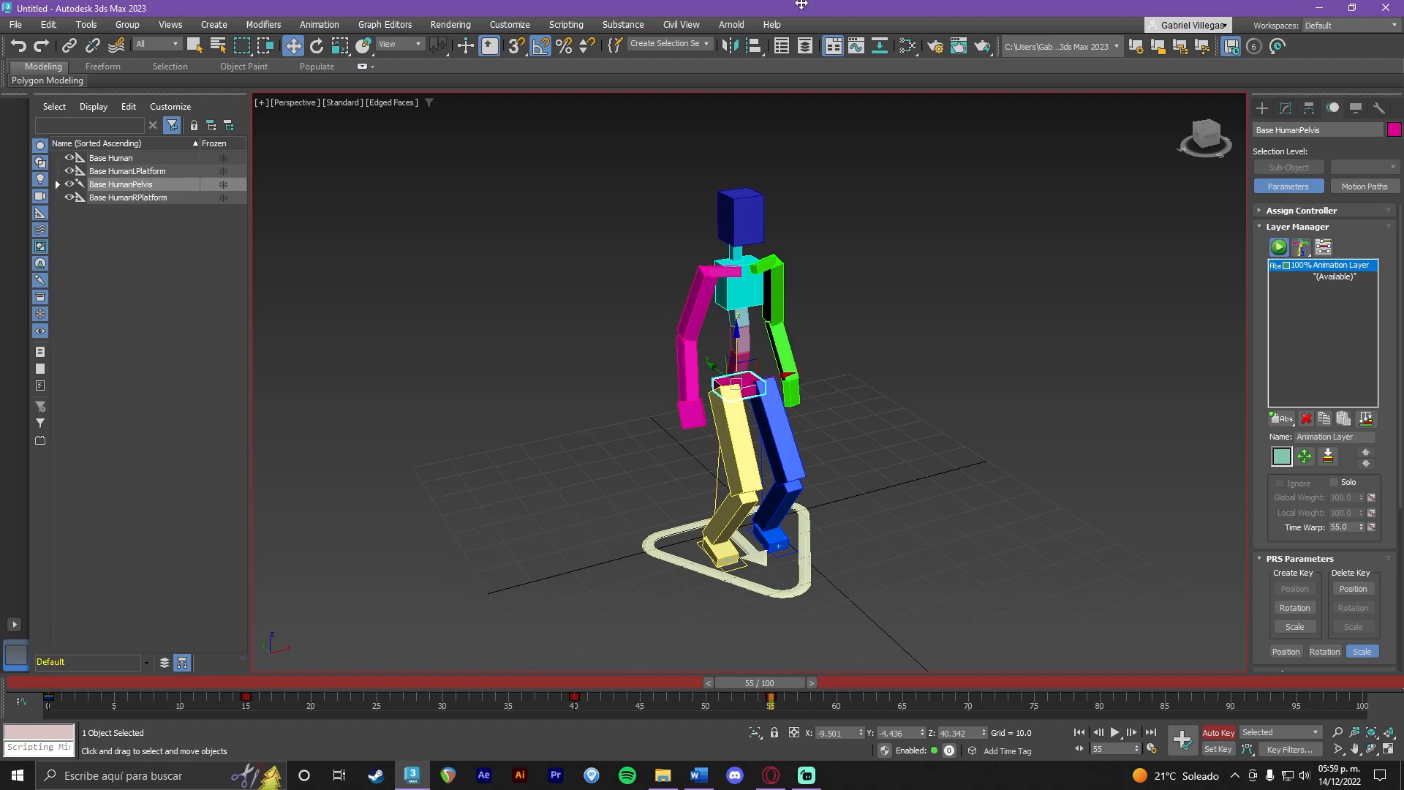
Key the pelvis raised back to a standing height of about Z 48.5 at frame 65.
key("period")
key("period")
key("period")
key("period")
key("period")
key("period")
key("period")
key("period")
key("period")
key("period")
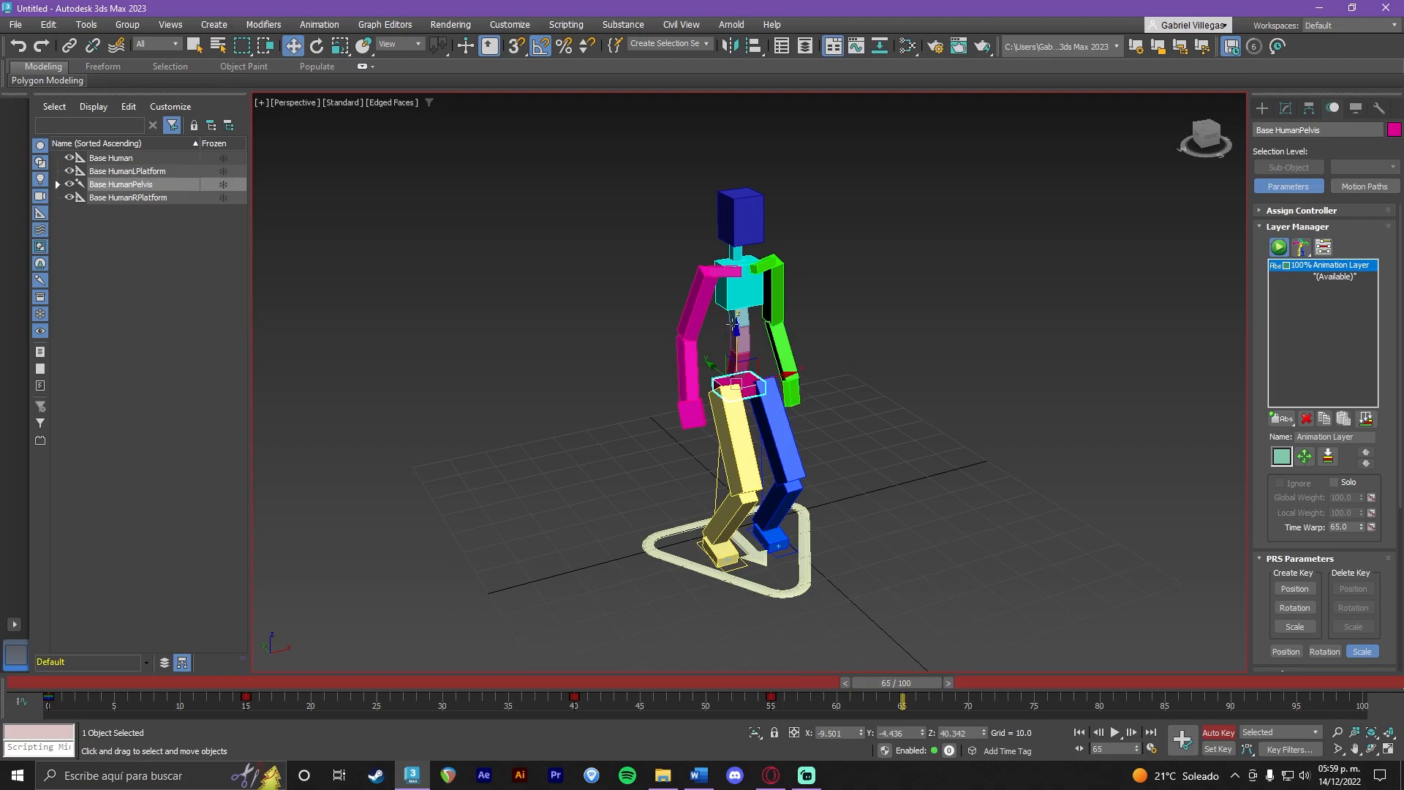
left_click(736, 330)
left_click(739, 384)
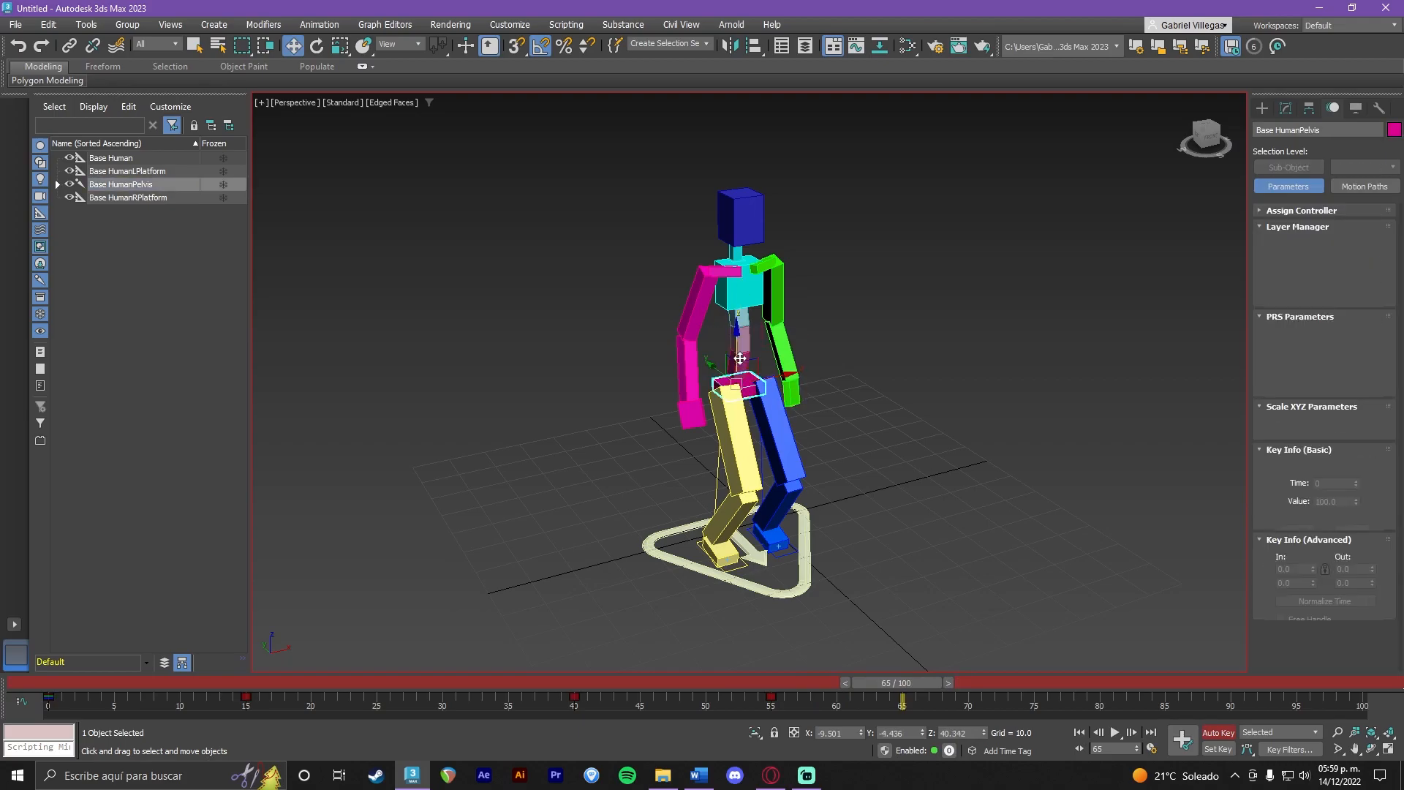
left_click_drag(737, 338, 754, 308)
Play back the pelvis jump from the start several times to review its timing.
left_click_drag(899, 676, 147, 675)
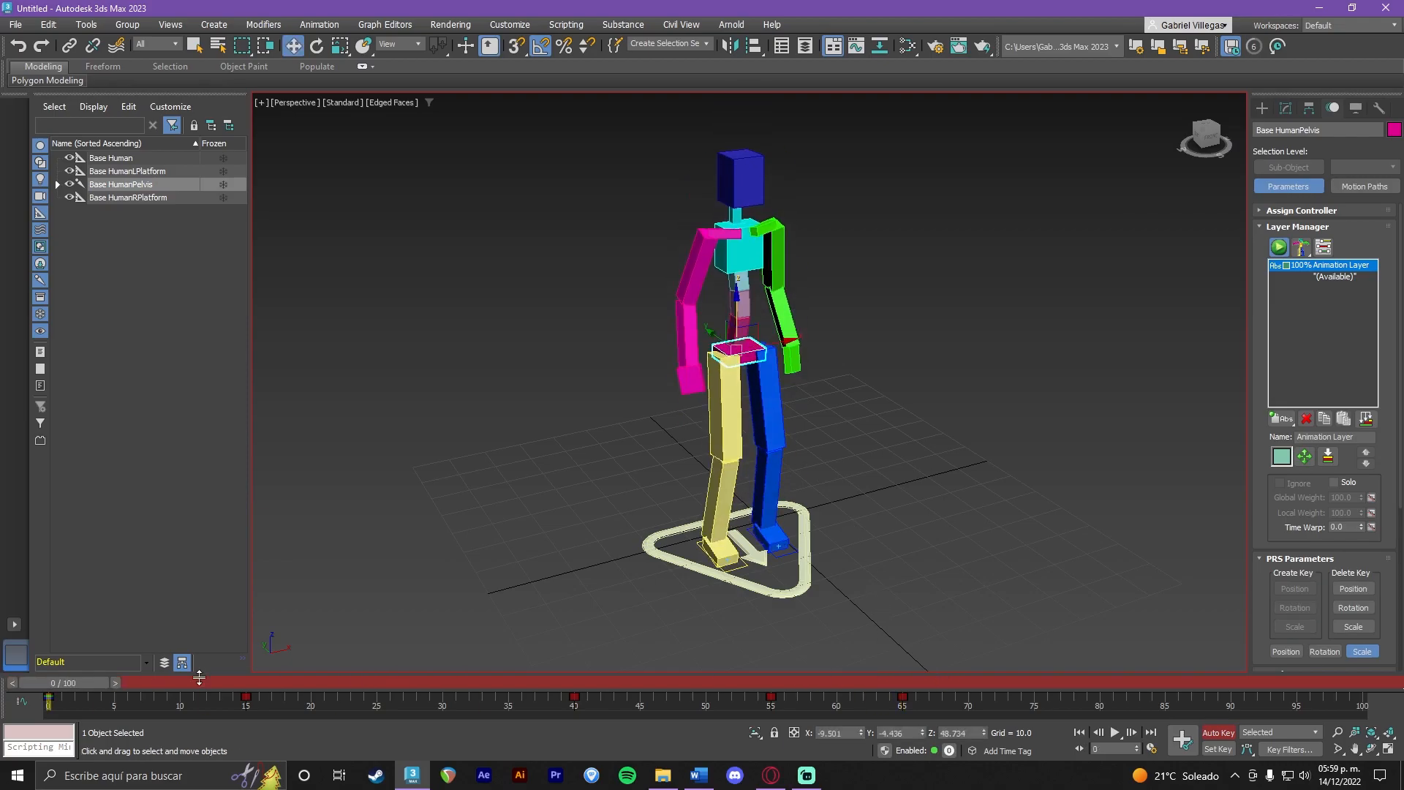
left_click(1113, 734)
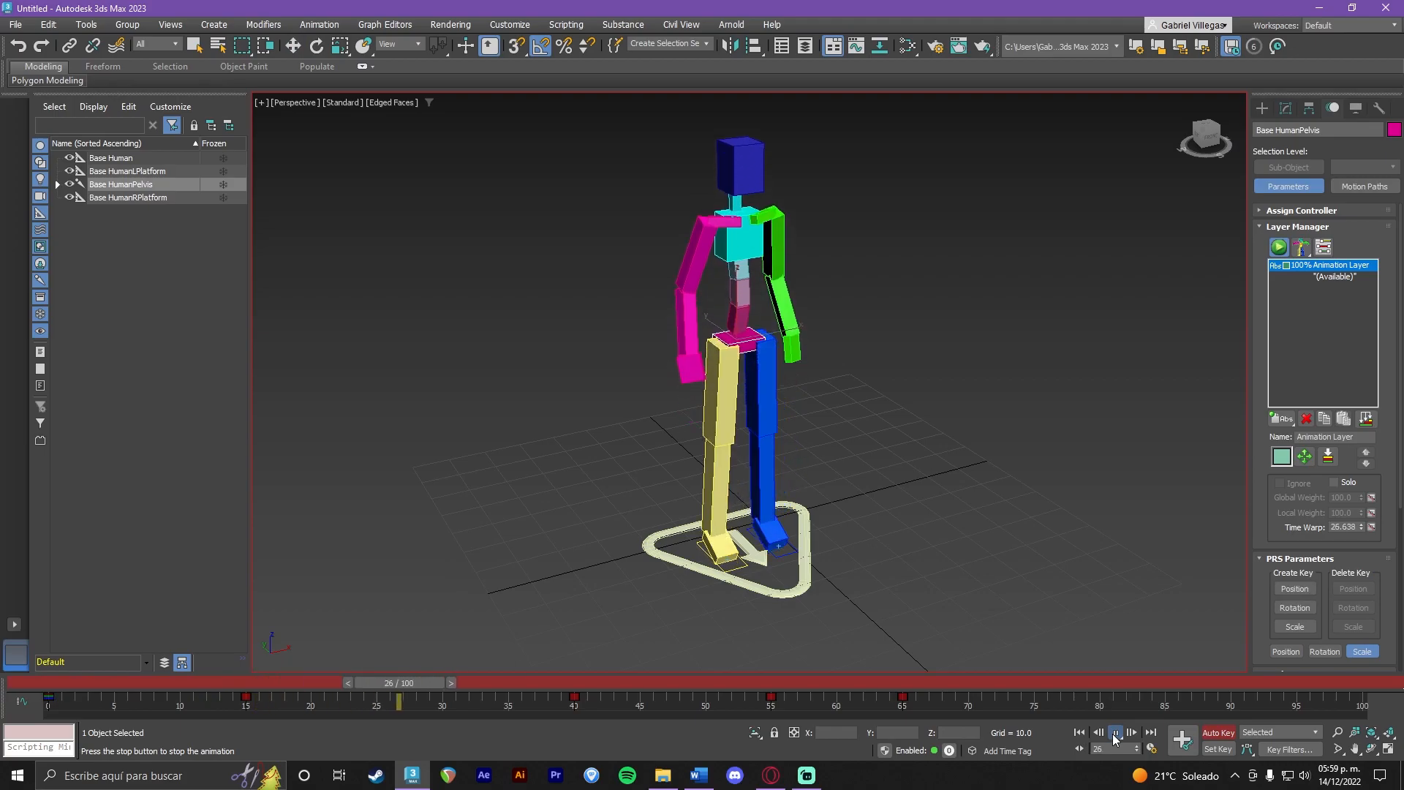
left_click(1115, 732)
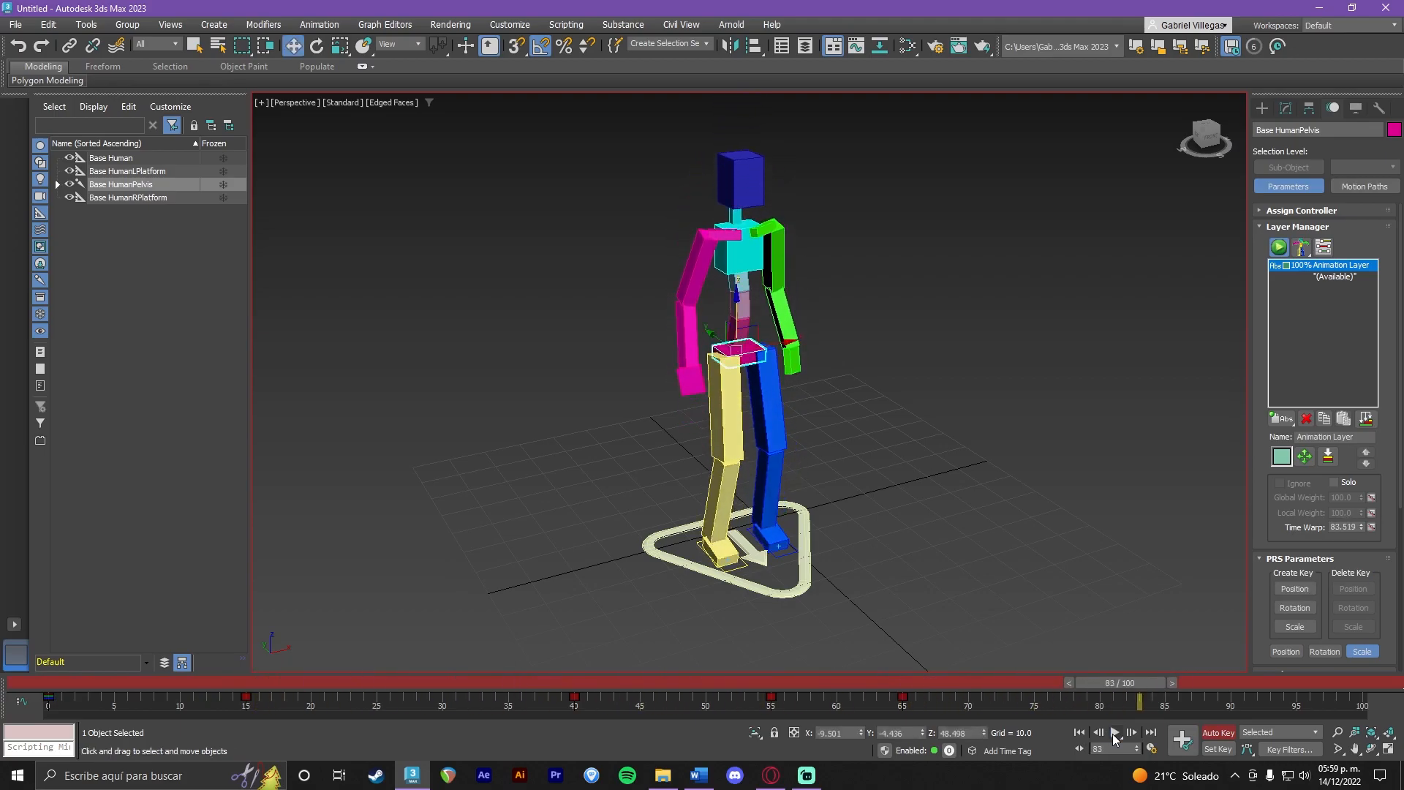
left_click_drag(1138, 683, 64, 683)
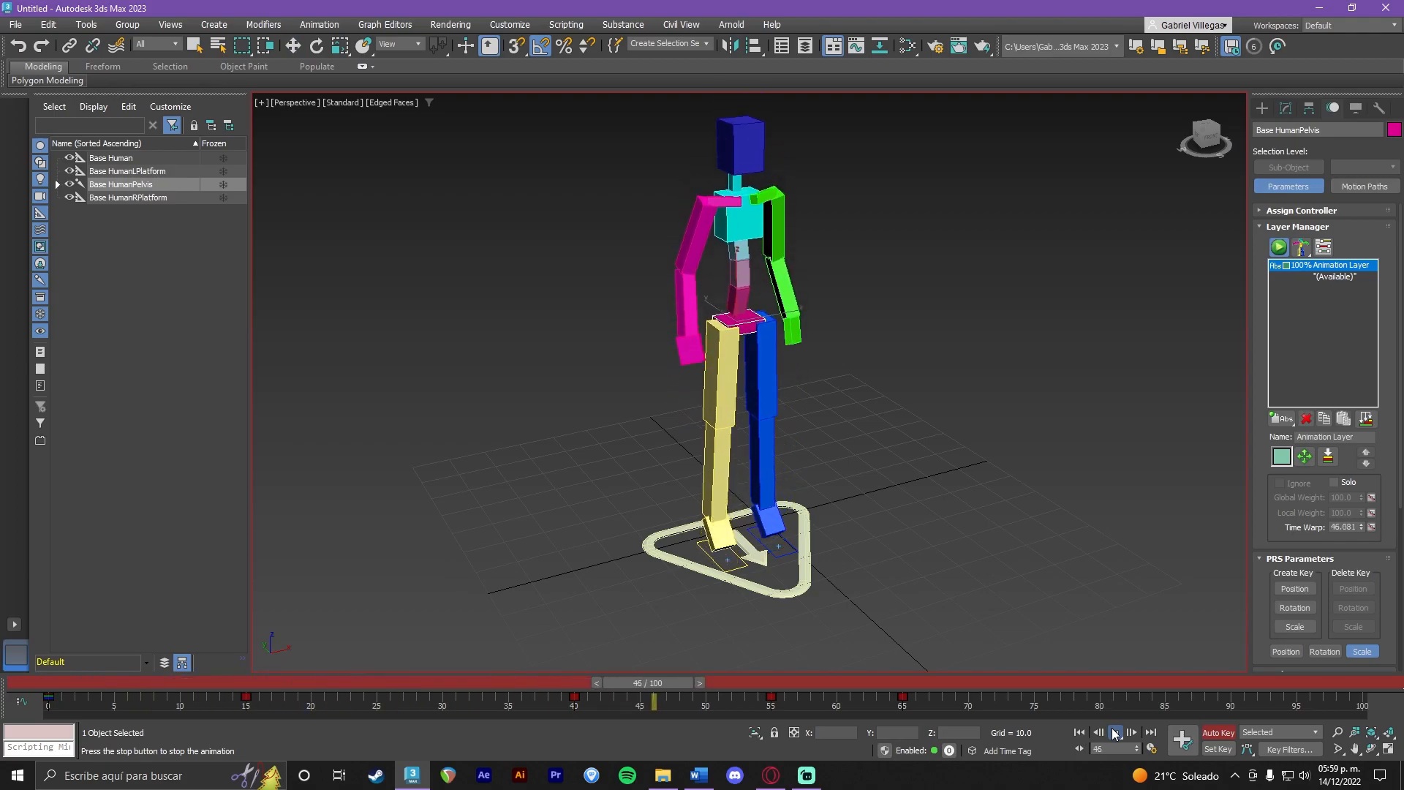
left_click(1114, 732)
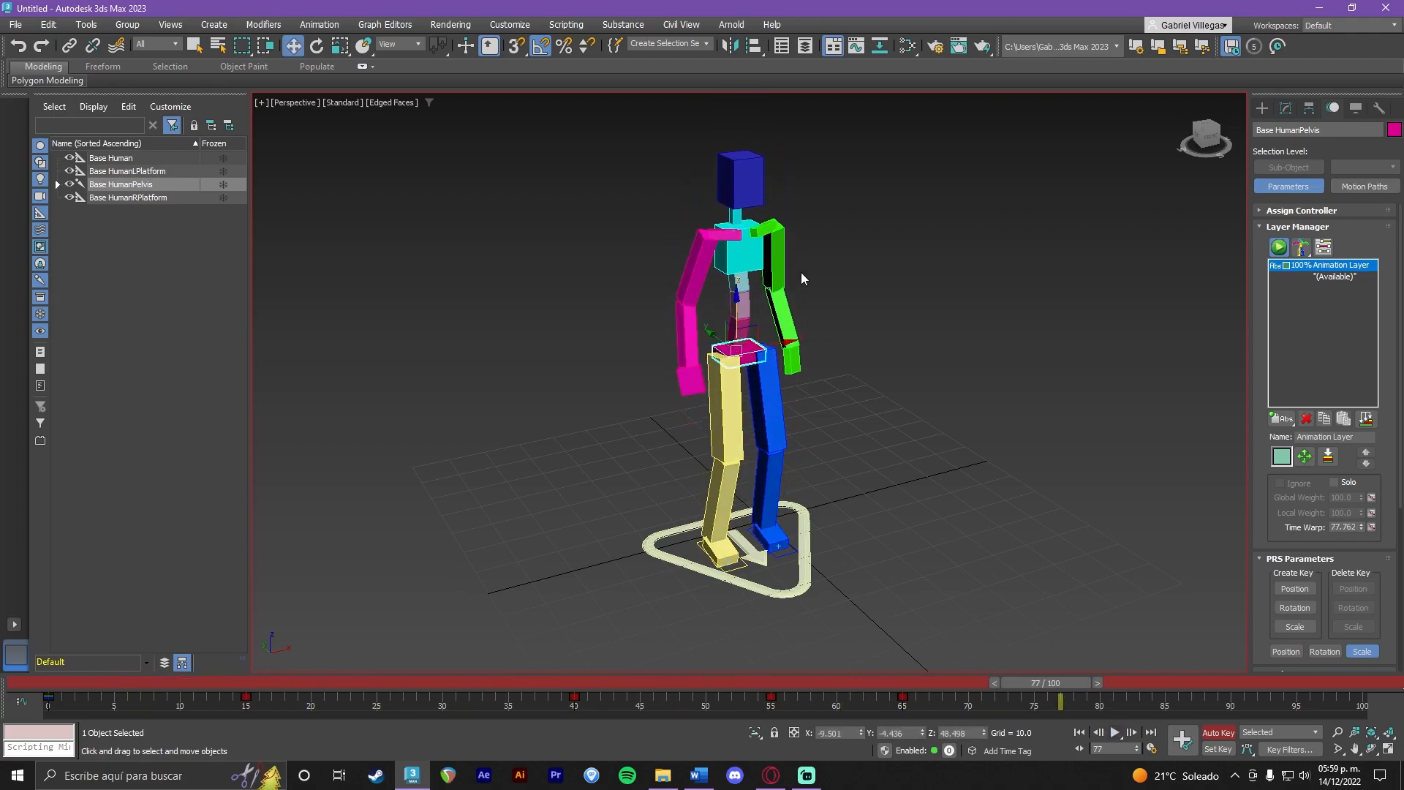
left_click_drag(1064, 683, 325, 683)
left_click(1119, 732)
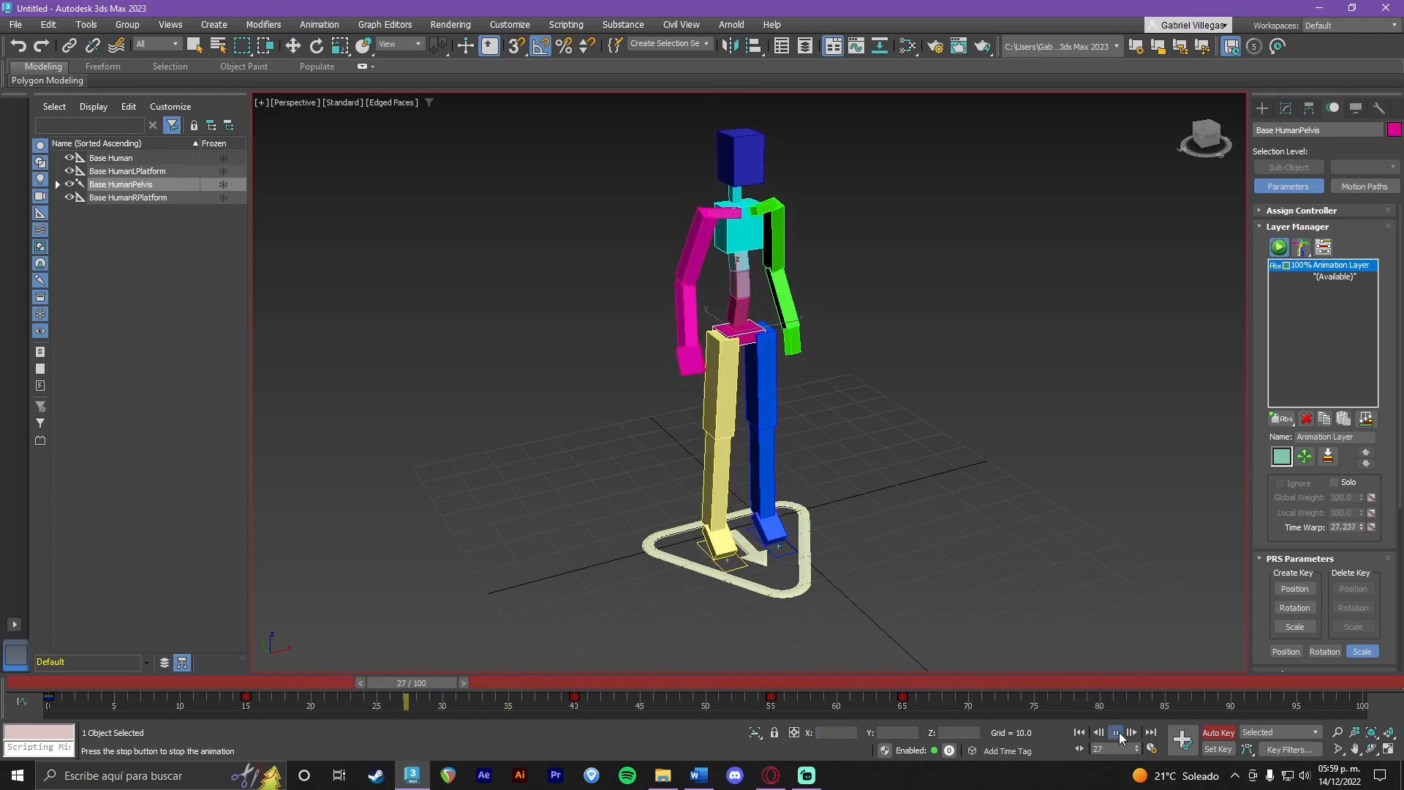
left_click(1119, 732)
left_click_drag(303, 682, 136, 699)
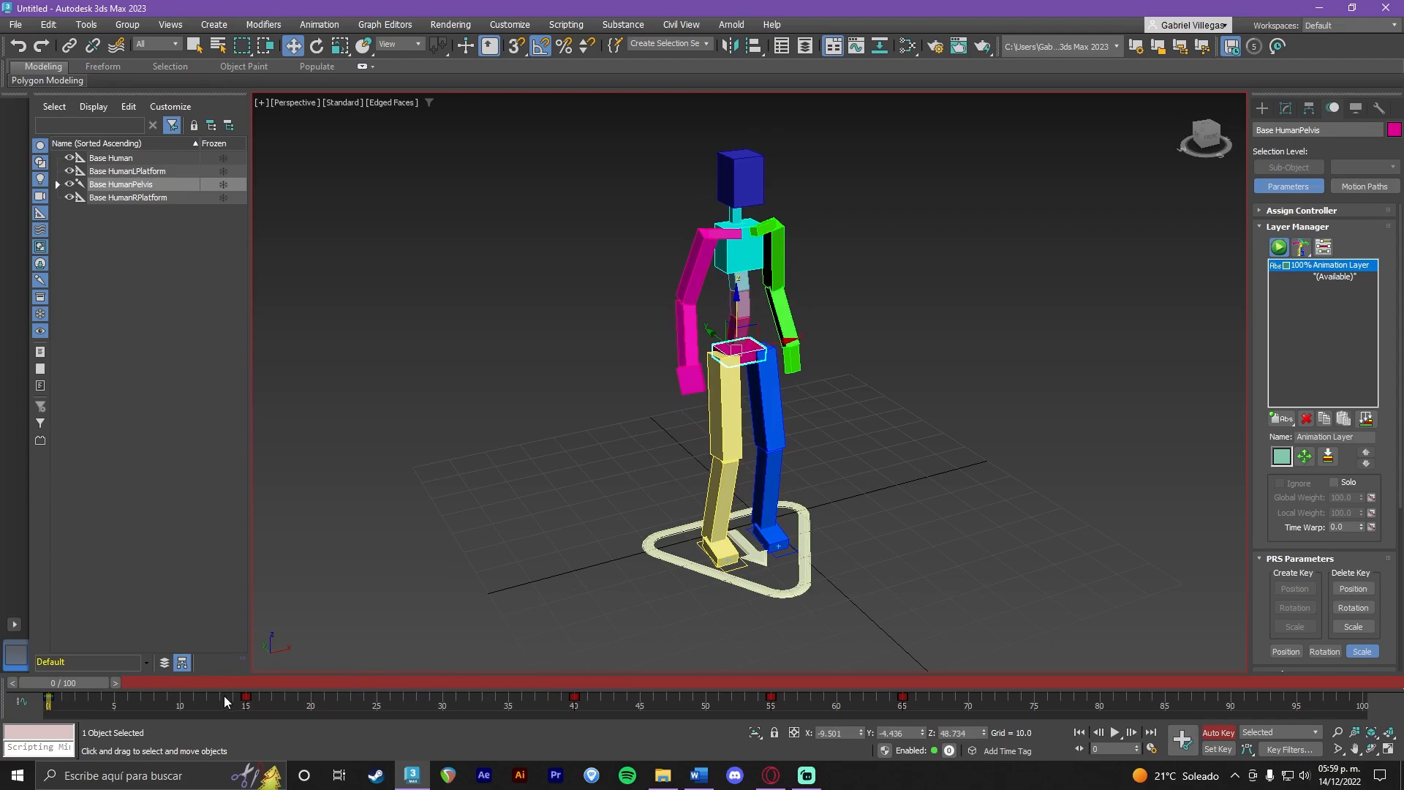
Move the pelvis's jump key from frame 40 to frame 33 and play the animation to check the timing.
left_click(253, 683)
left_click_drag(286, 682, 389, 677)
key("w")
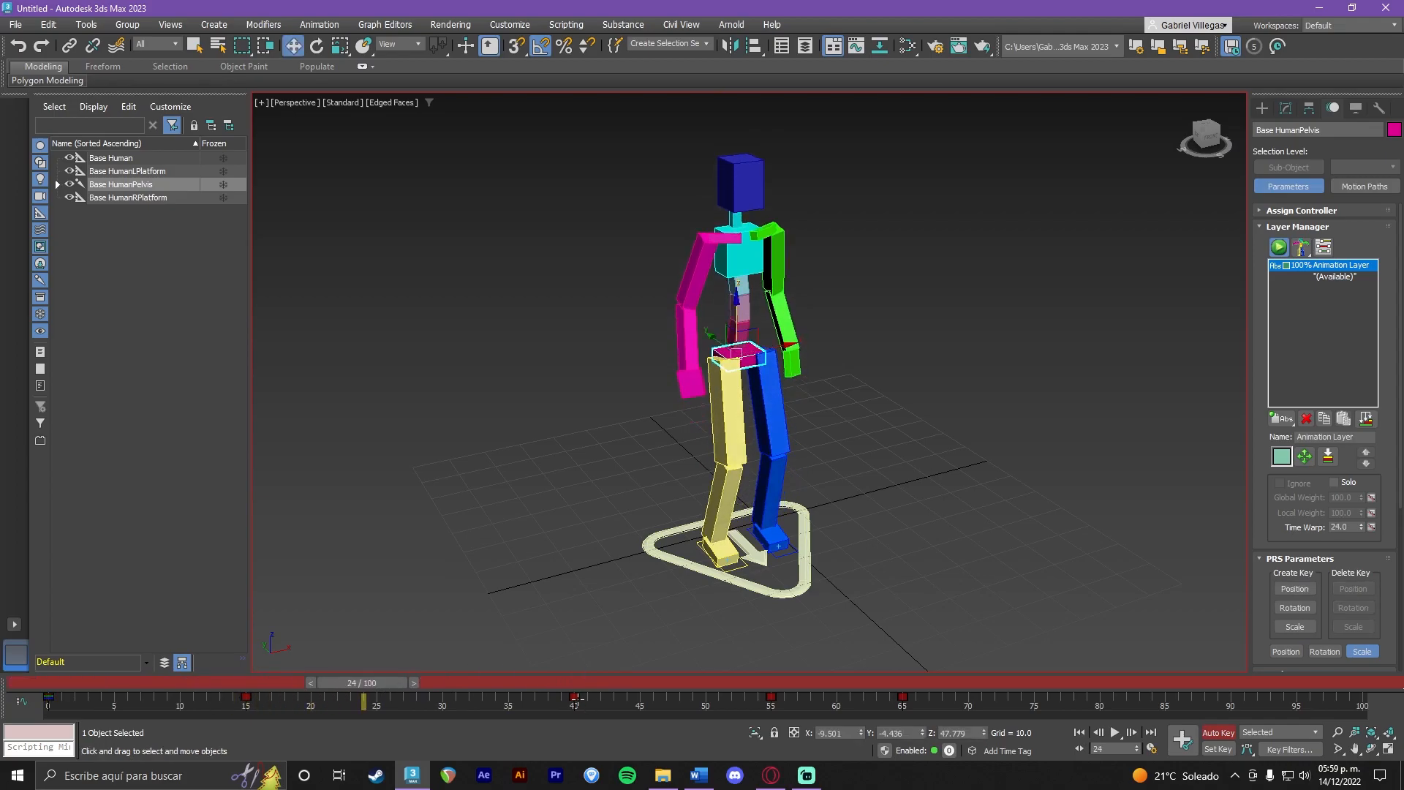
left_click(575, 697)
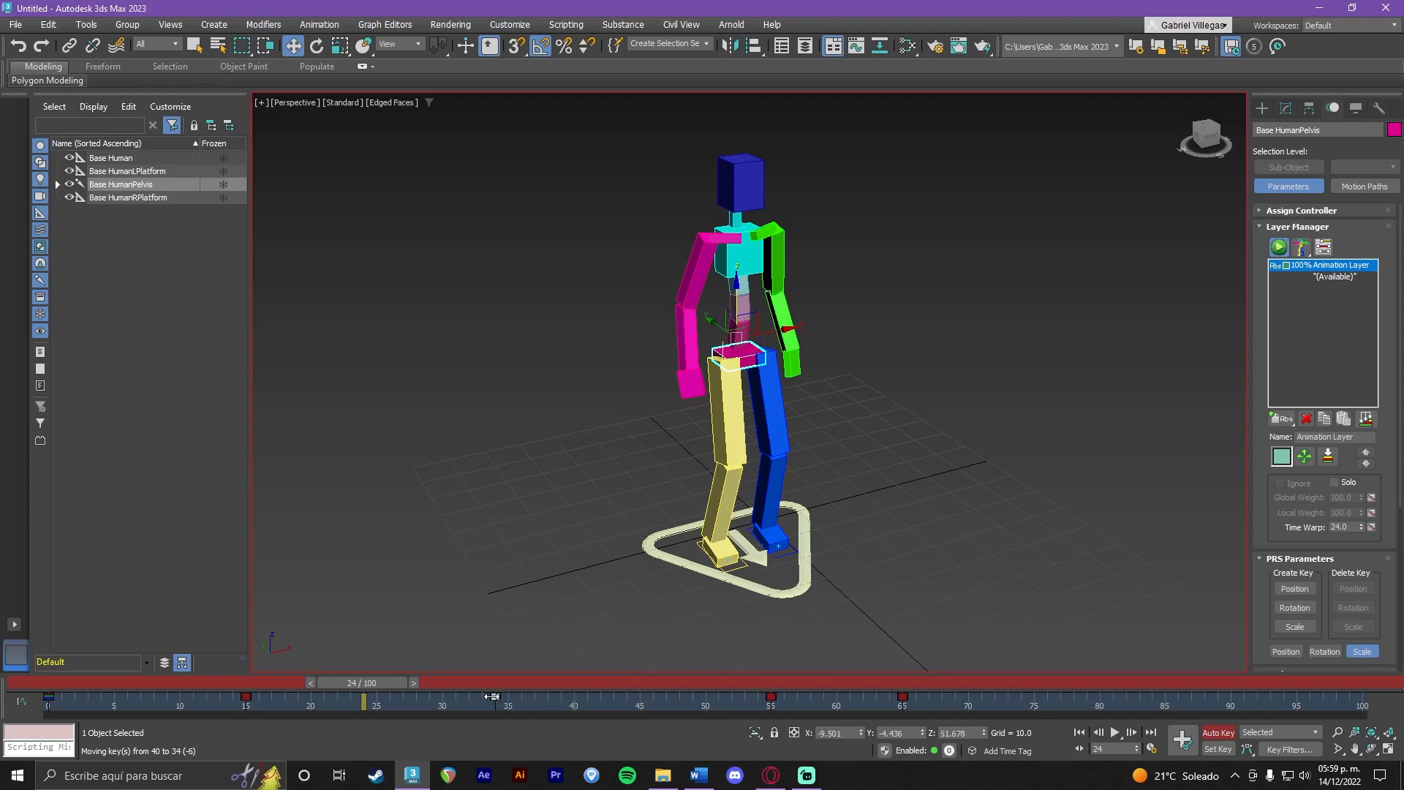
left_click_drag(490, 697, 483, 697)
left_click_drag(376, 684, 249, 683)
left_click(1114, 732)
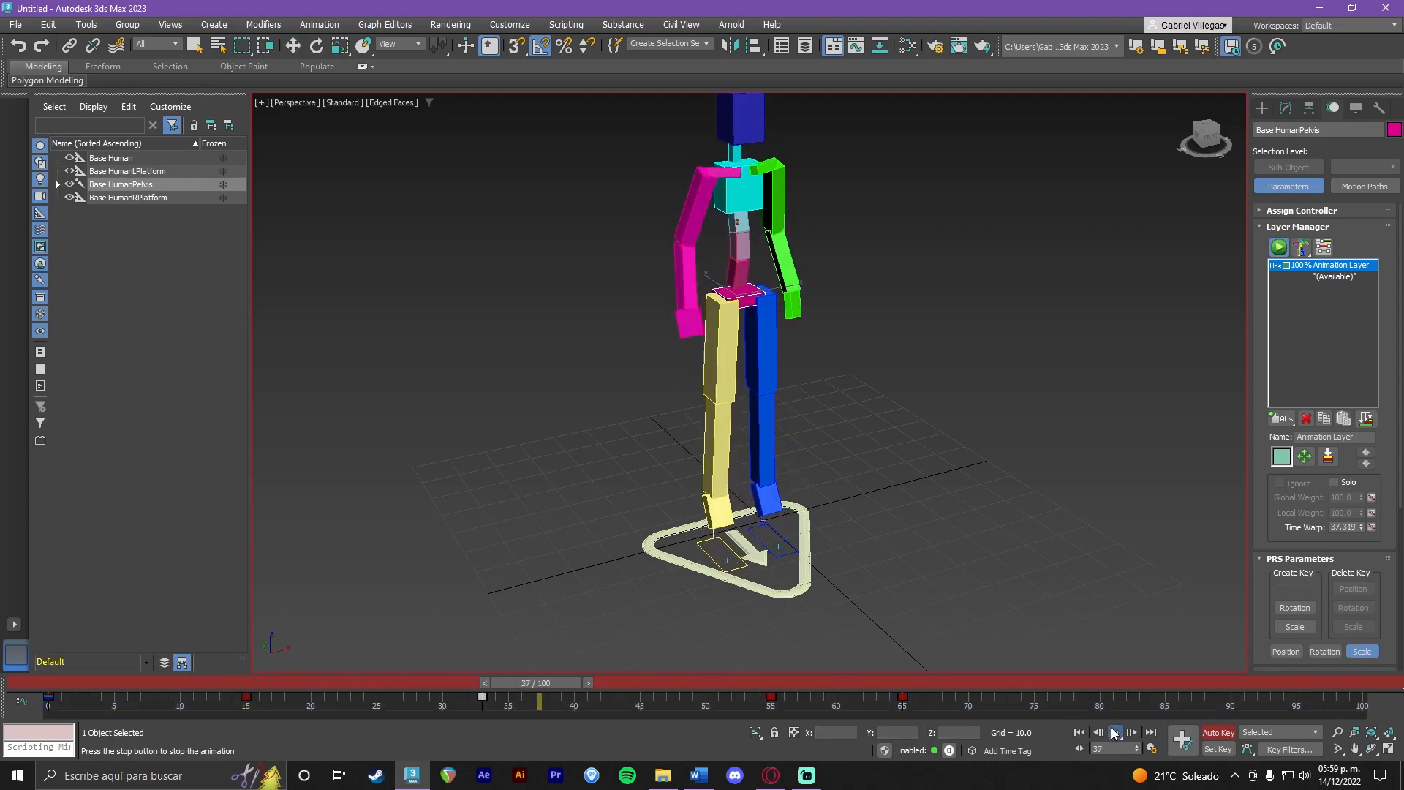
left_click_drag(678, 686, 609, 682)
key("w")
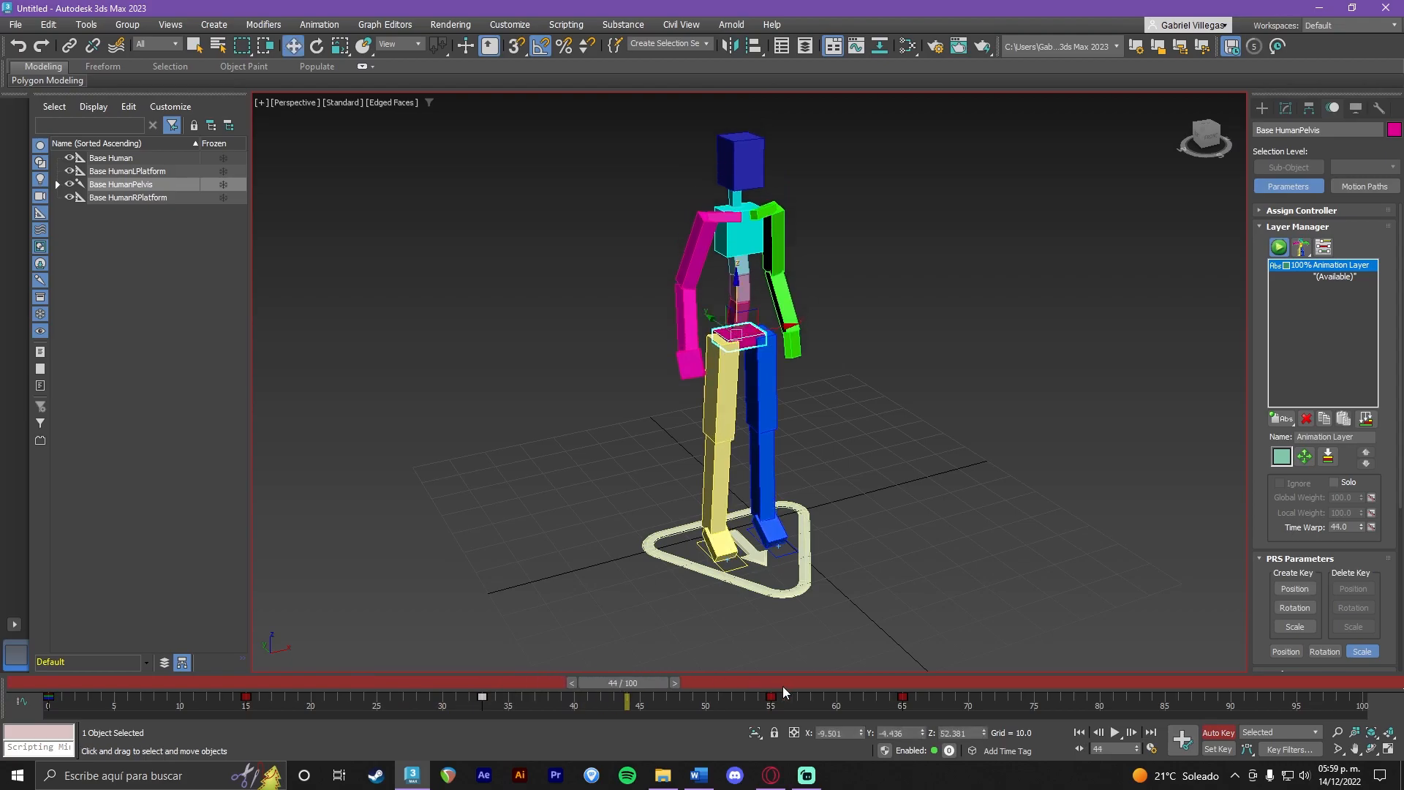
Move the pelvis's landing key from frame 55 to 49 and its last key from frame 65 to 61.
left_click_drag(771, 696, 176, 683)
left_click(1118, 733)
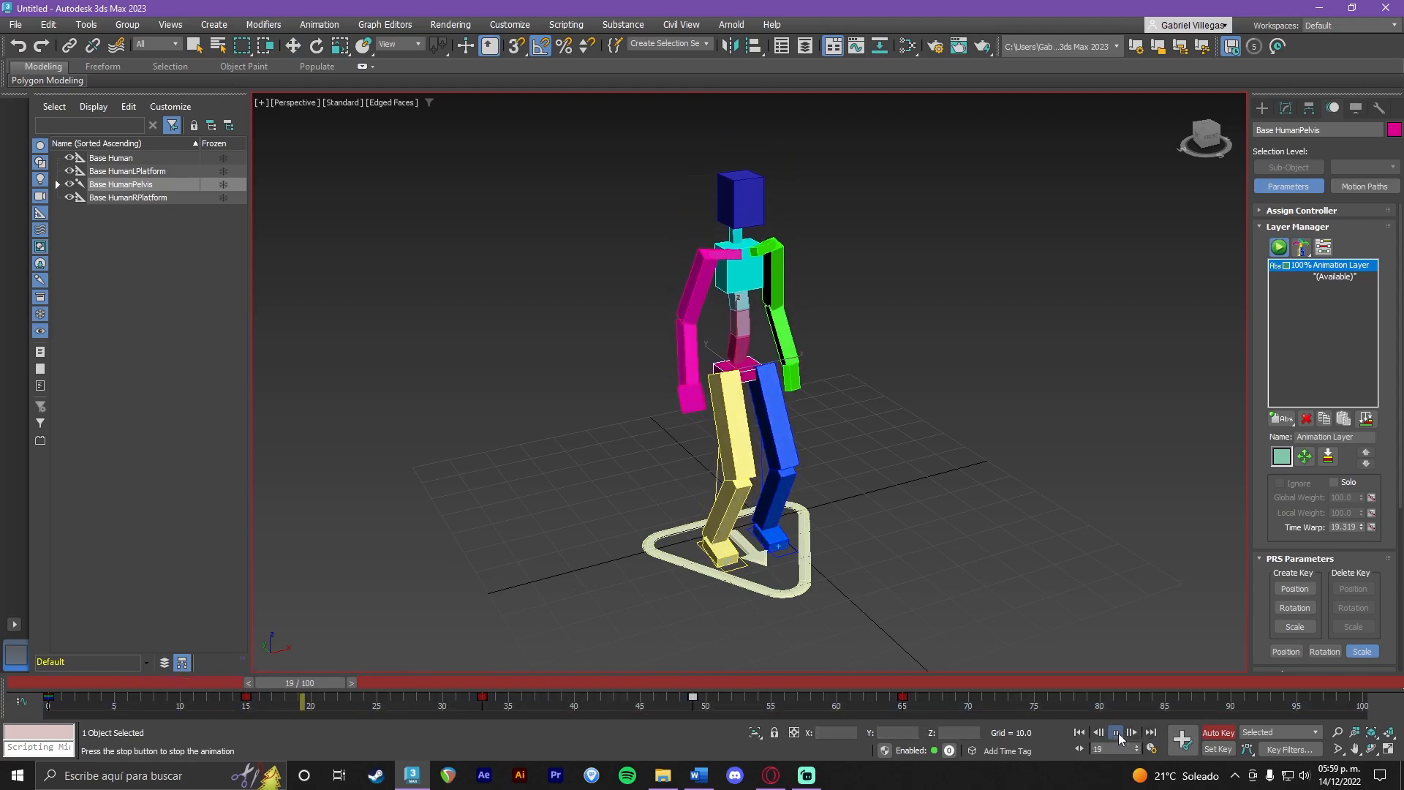
left_click(1118, 733)
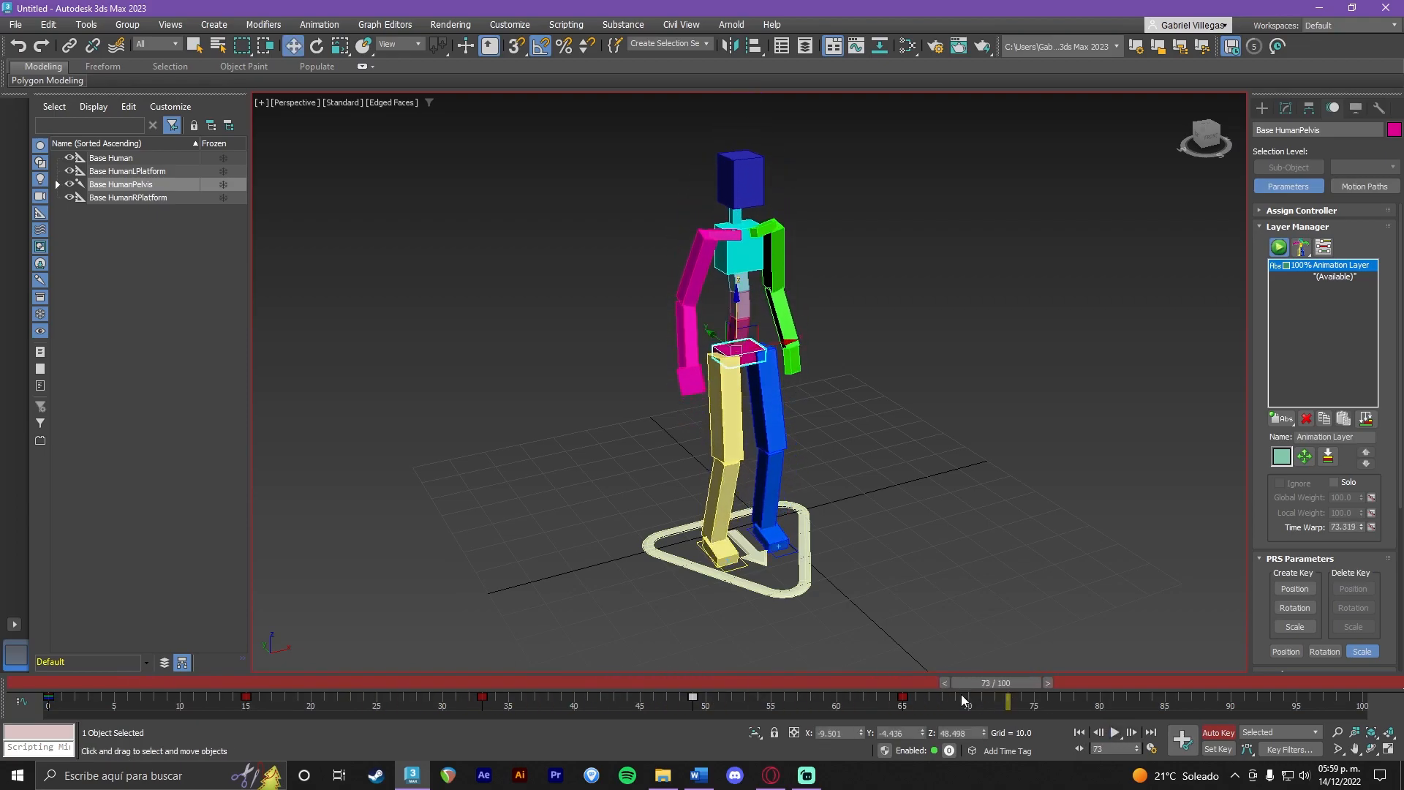
left_click_drag(902, 696, 887, 696)
left_click_drag(996, 684, 239, 695)
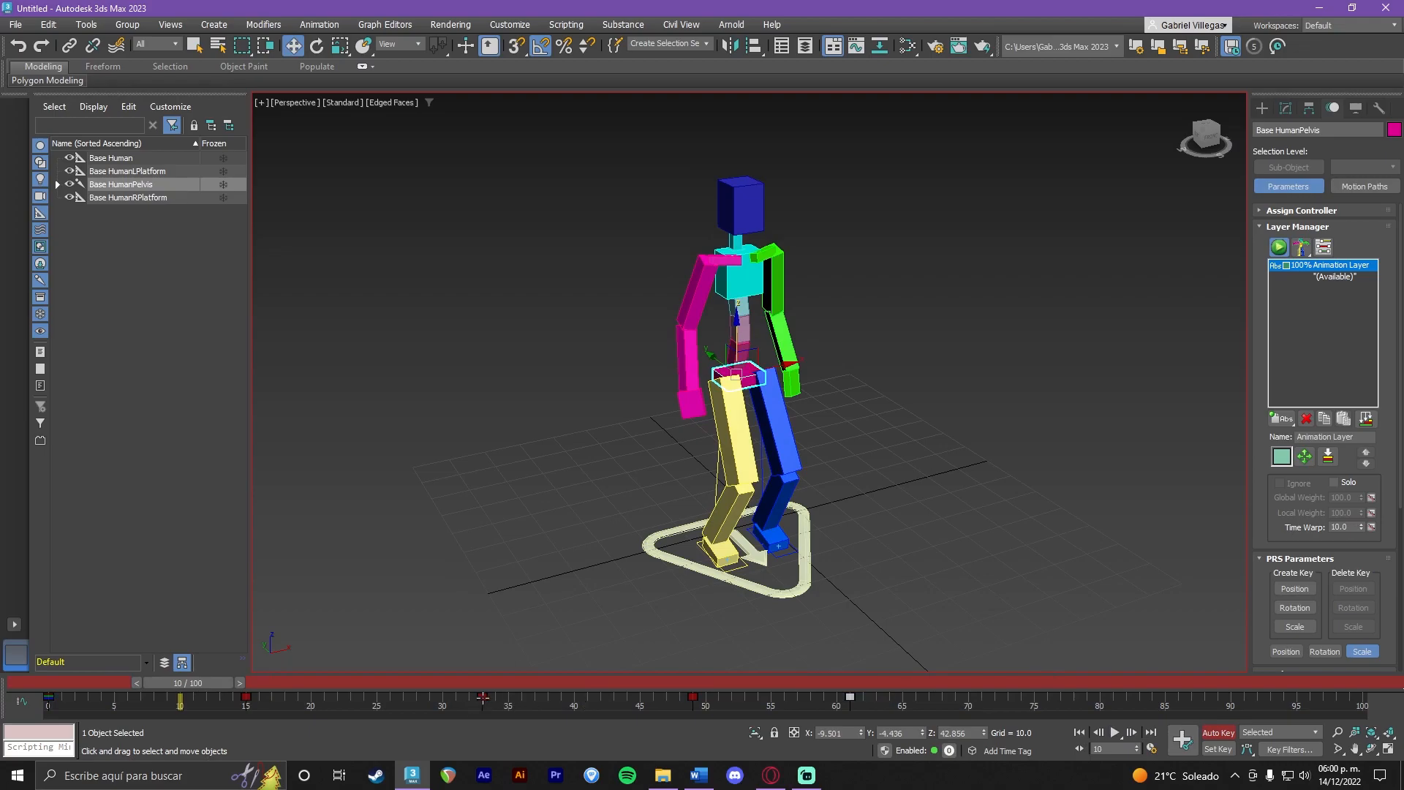
Move the pelvis's jump key from frame 33 to frame 28 and play back the faster jump.
left_click_drag(483, 696, 425, 697)
left_click(1117, 734)
left_click(1118, 733)
left_click_drag(978, 684, 48, 695)
key("w")
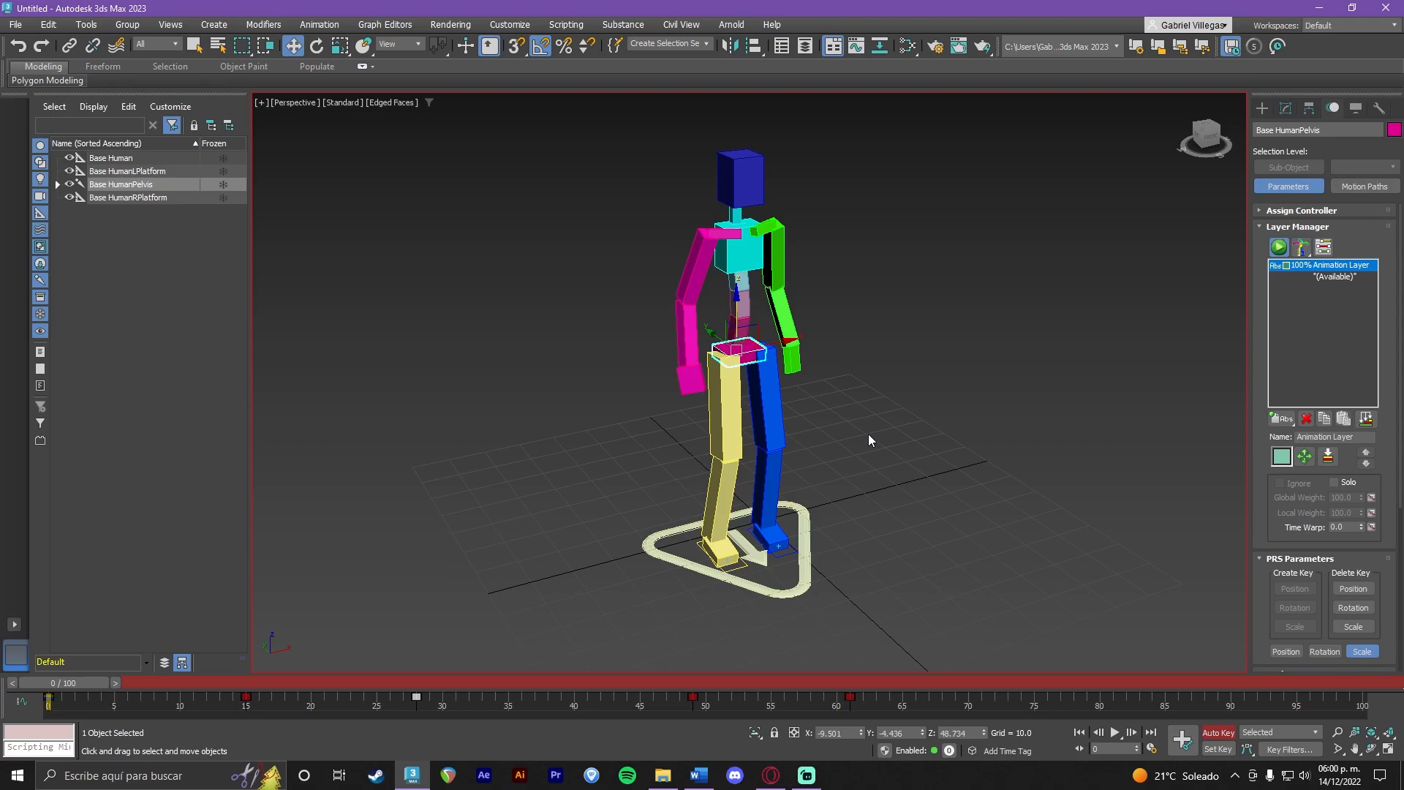
Key the right palm swung behind the body at frame 15, at about Z 41.
left_click_drag(60, 695, 260, 698)
key("w")
mouse_move(725, 370)
middle_mouse_down("alt")
mouse_move(797, 369)
mouse_move(726, 381)
middle_mouse_up("alt")
left_click(700, 395)
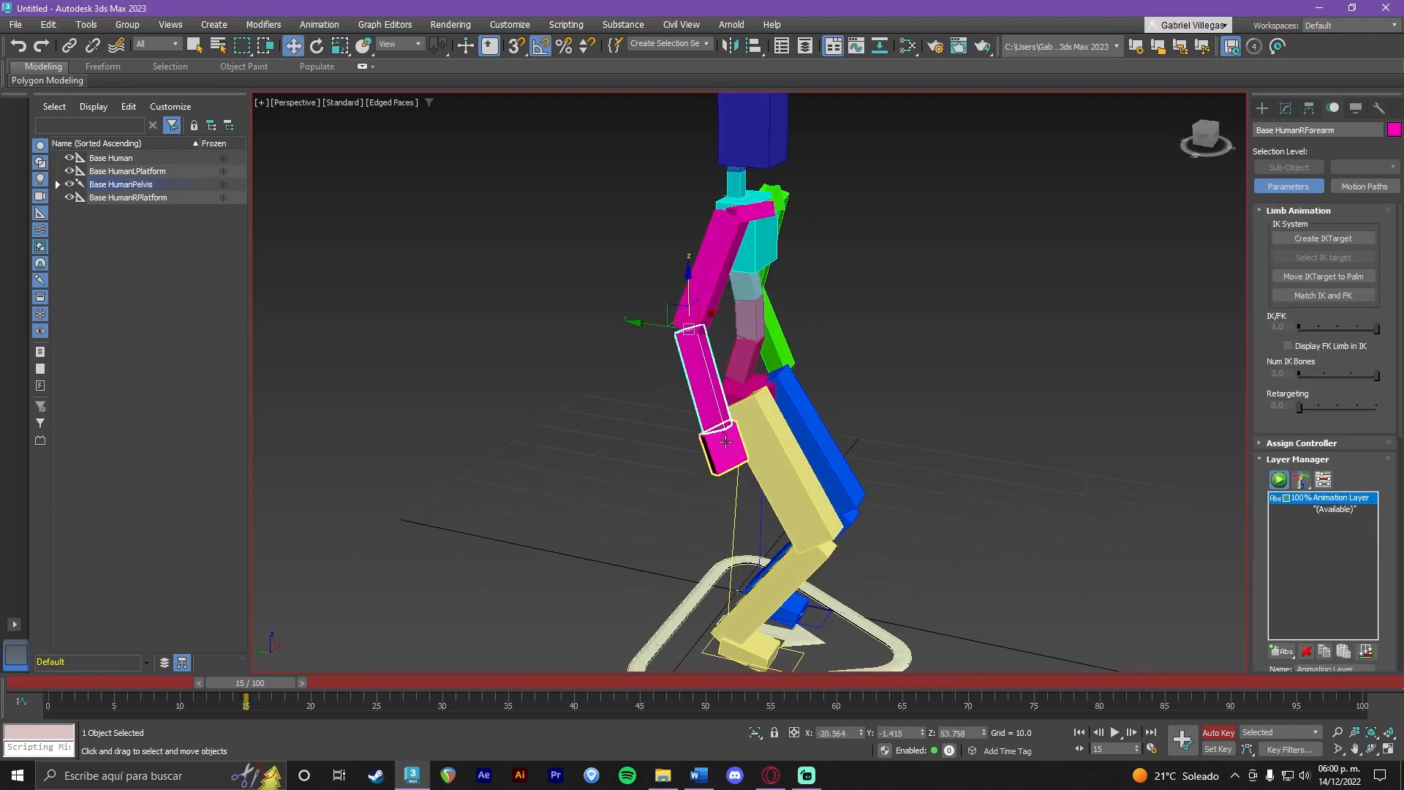
left_click_drag(718, 452, 666, 430)
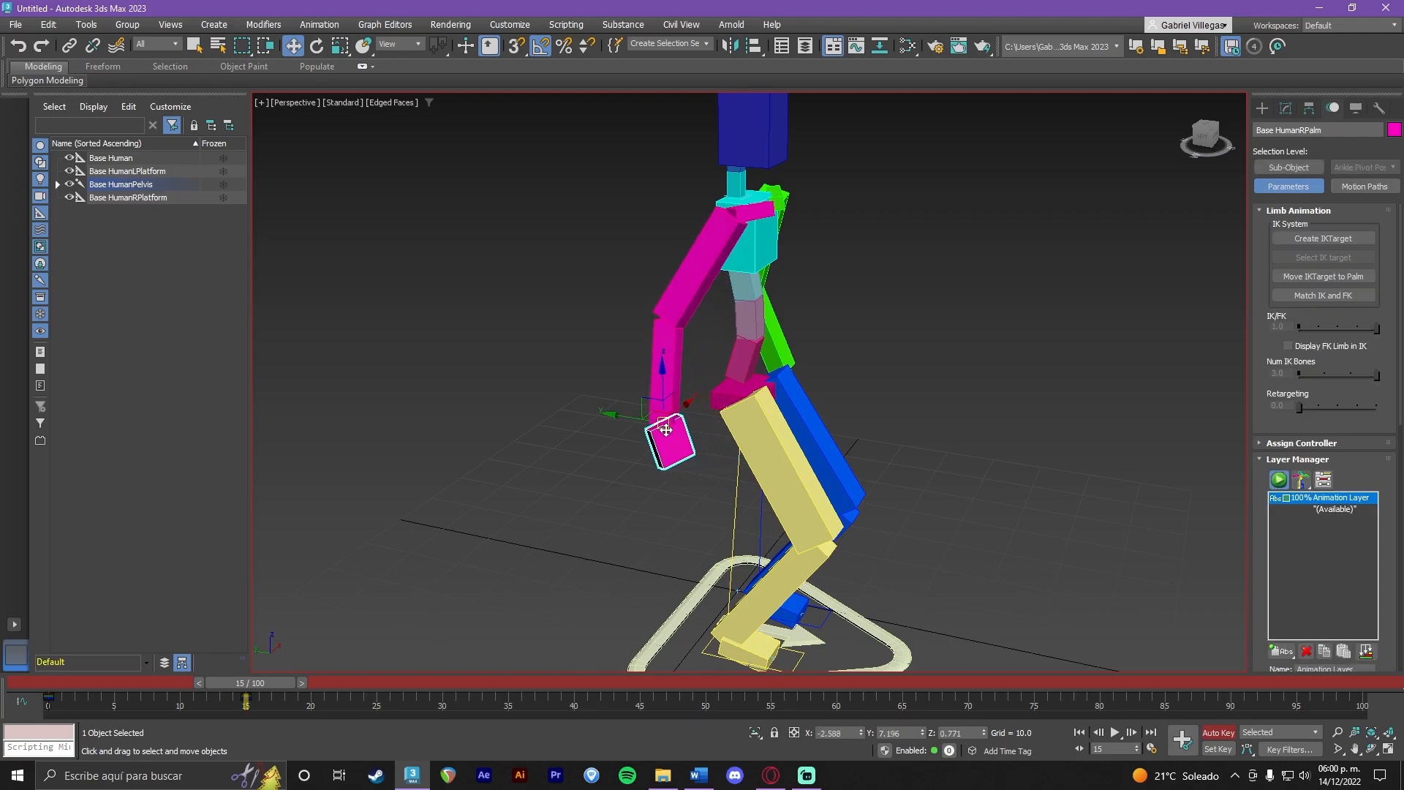
middle_click_drag(775, 431, 325, 599, "alt")
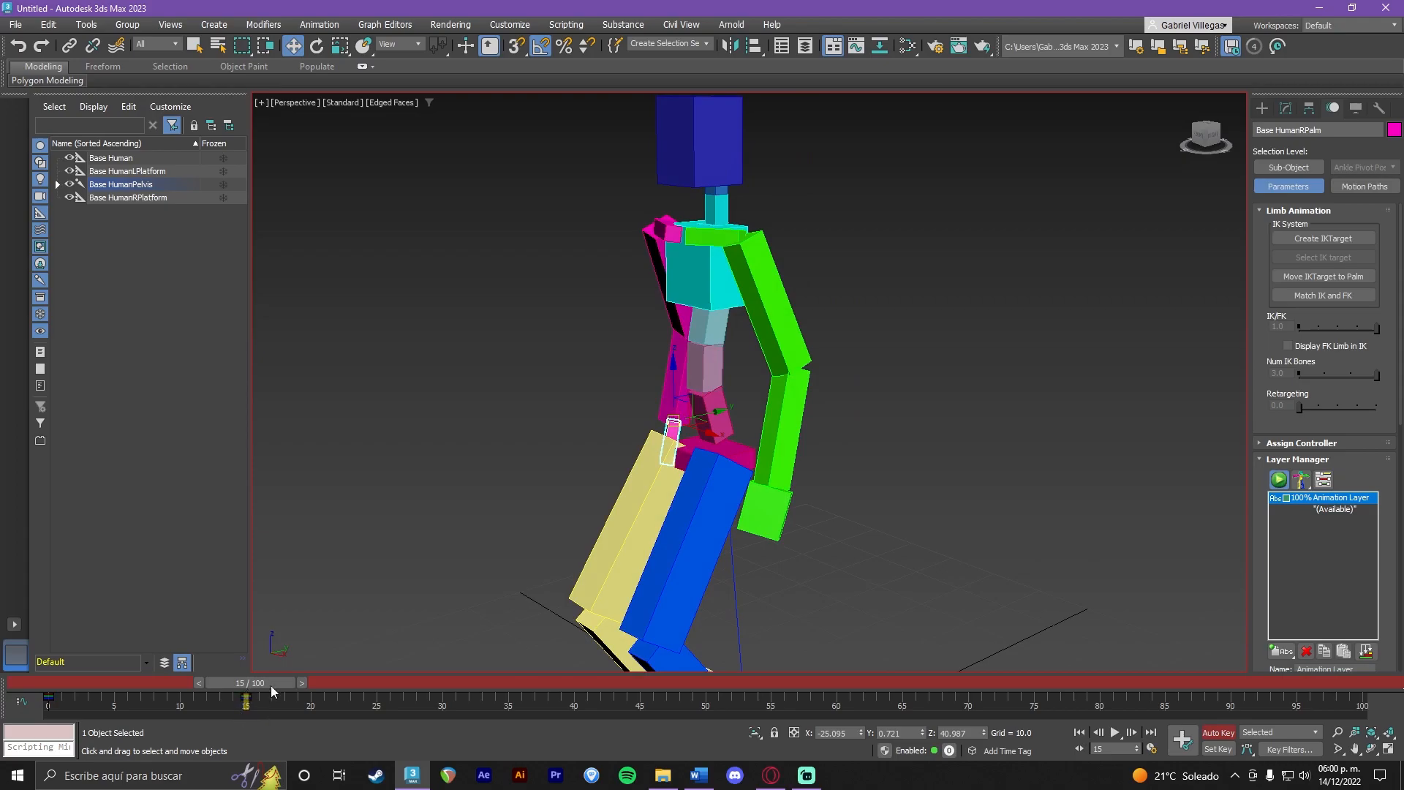
Key the left palm swung behind the body at frame 15, at about Z 43.3, and play back the arm swing.
left_click(762, 512)
middle_click_drag(762, 512, 753, 490, "alt")
left_click_drag(753, 490, 862, 470)
middle_click_drag(861, 470, 983, 533, "alt")
scroll(971, 479, "down", 5)
scroll(968, 511, "up", 2)
scroll(932, 401, "up", 3)
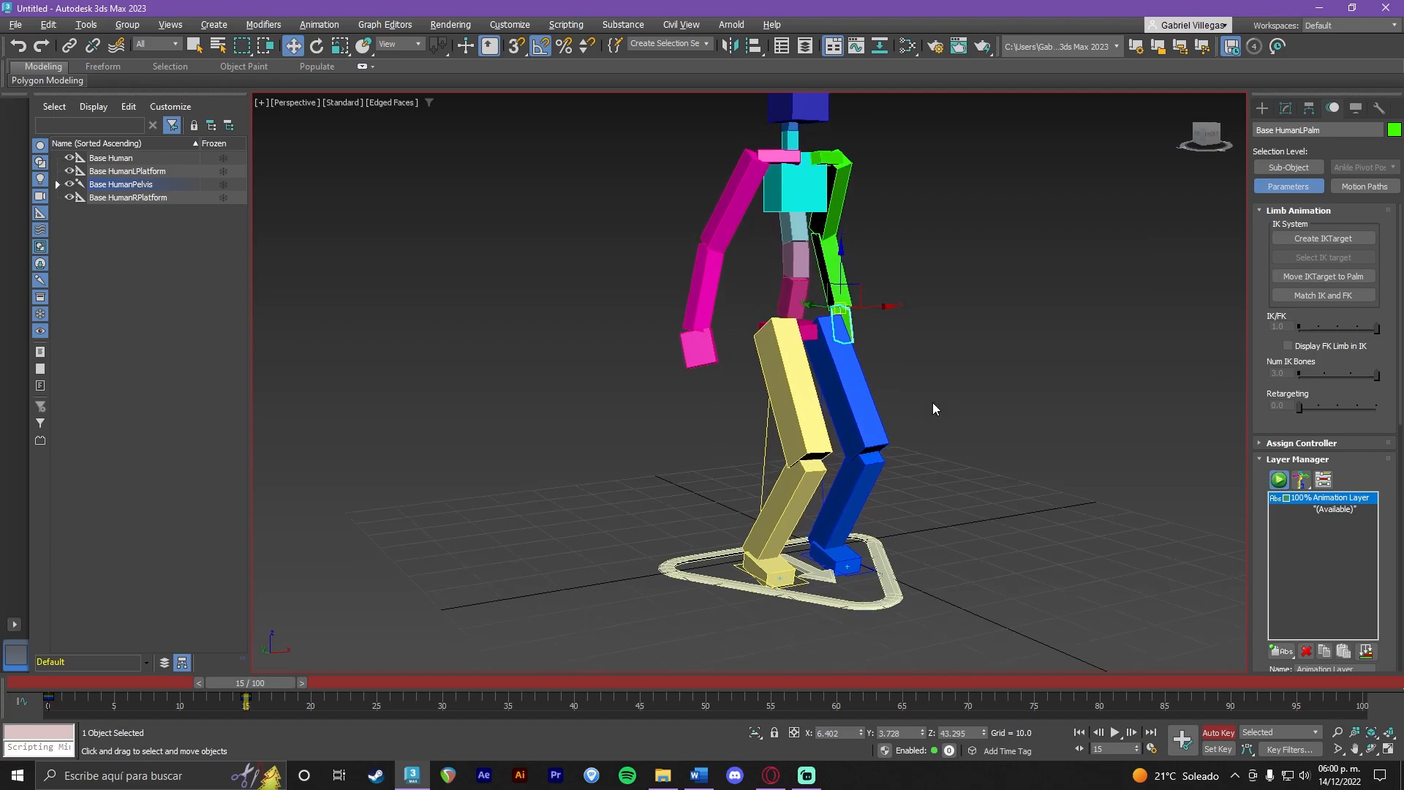
middle_click_drag(932, 403, 938, 431, "alt")
left_click_drag(240, 685, 55, 685)
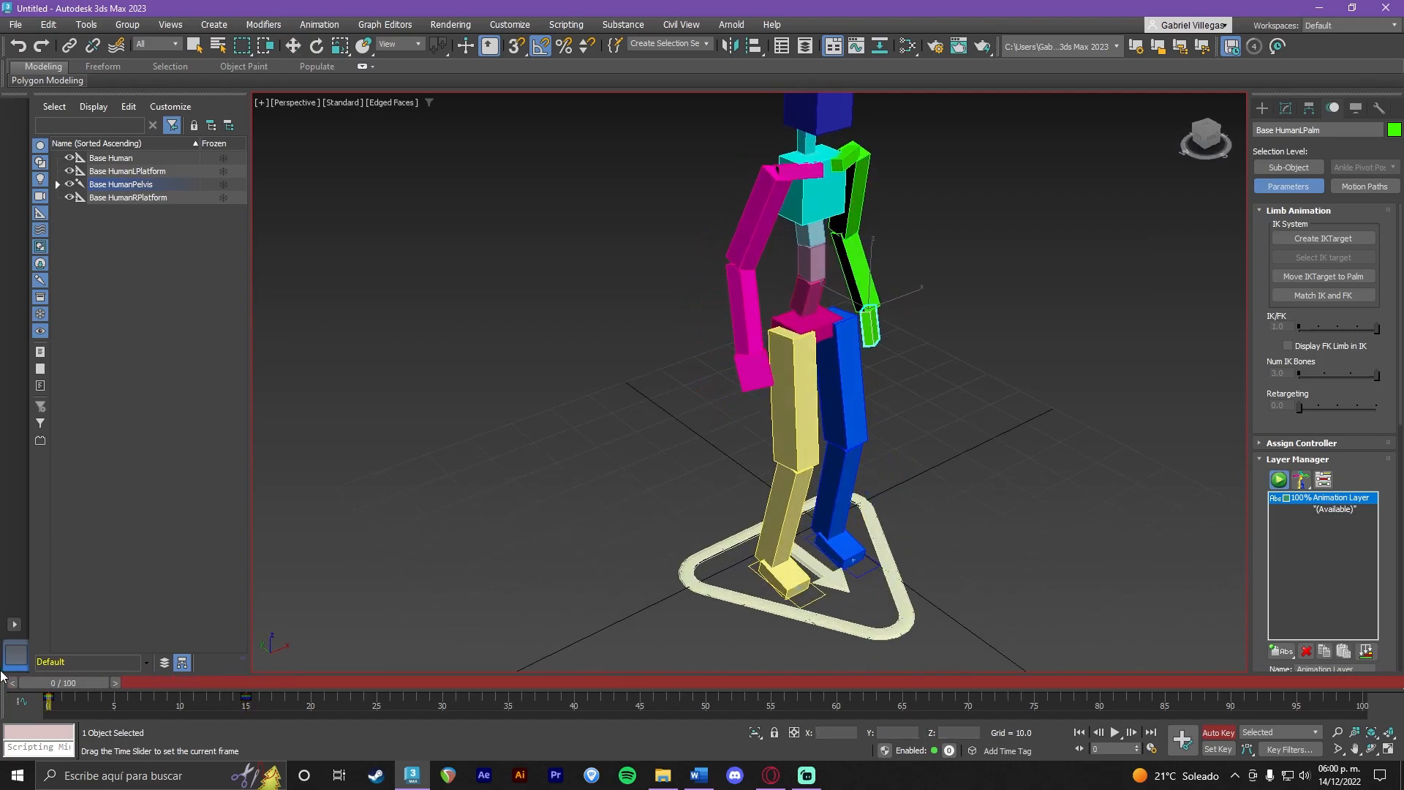
left_click(1114, 732)
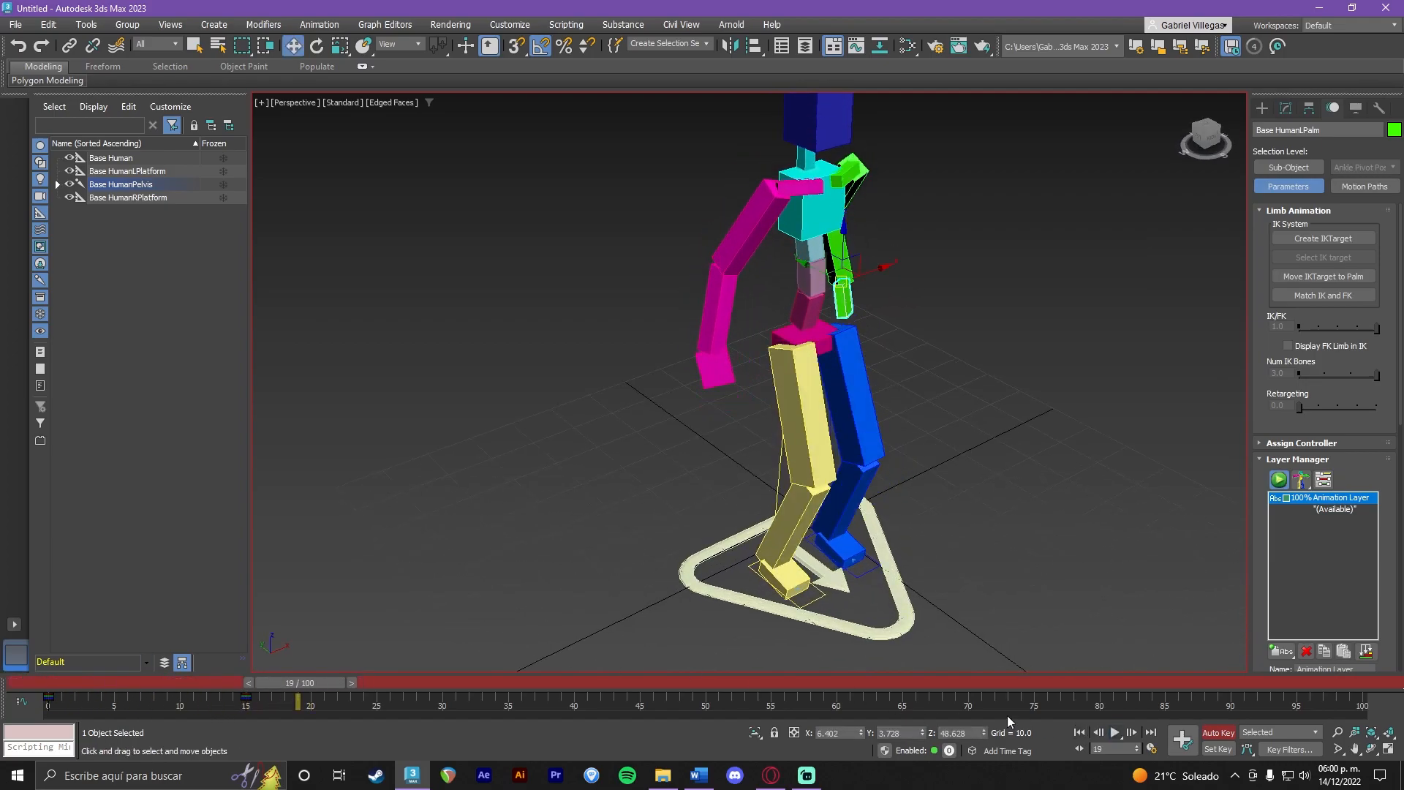
Try to key the left palm swung forward at frame 29, and undo the move.
left_click_drag(279, 686, 429, 686)
key("w")
middle_click_drag(894, 154, 704, 315)
left_click_drag(822, 310, 690, 332)
middle_click_drag(690, 331, 812, 322, "alt")
middle_click_drag(708, 283, 933, 413)
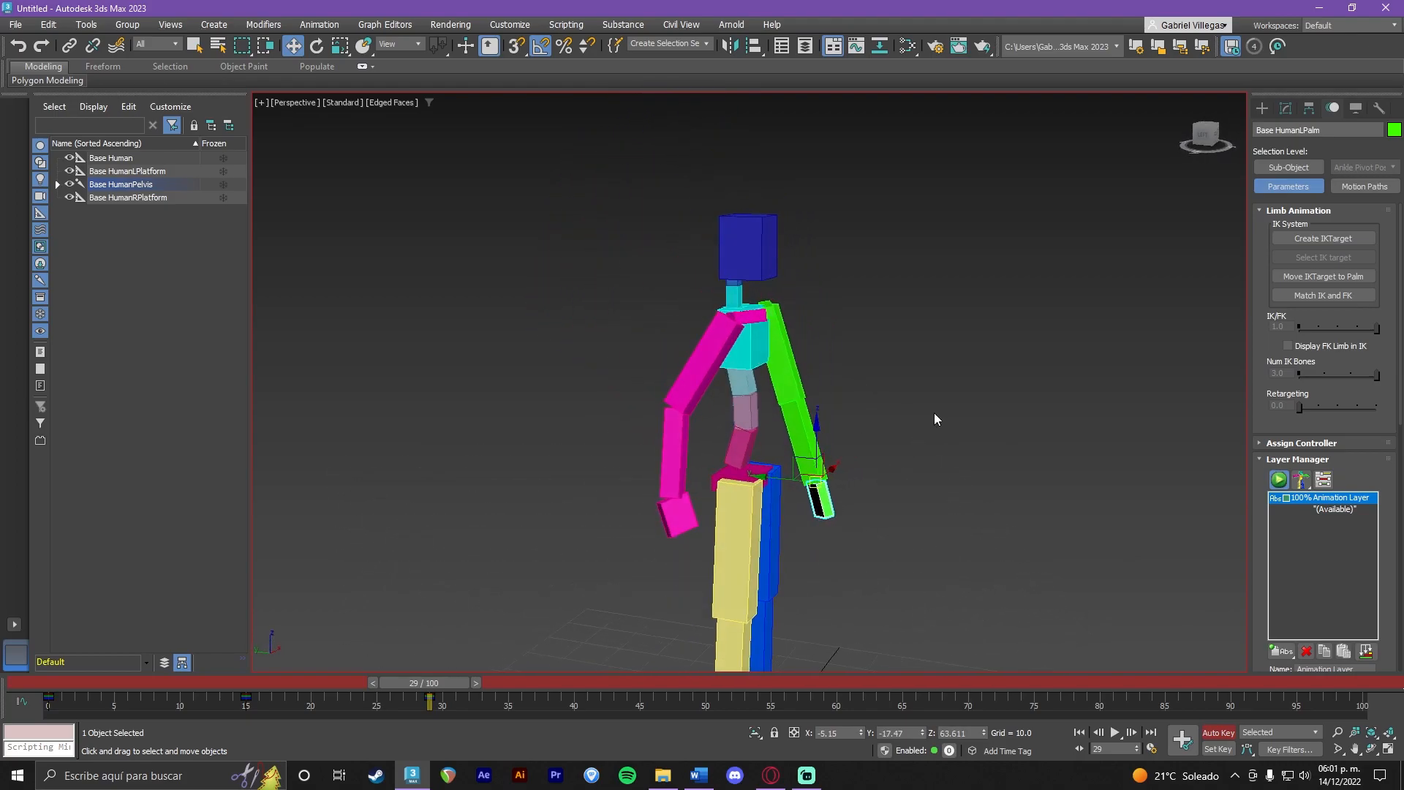
key("ctrl+z")
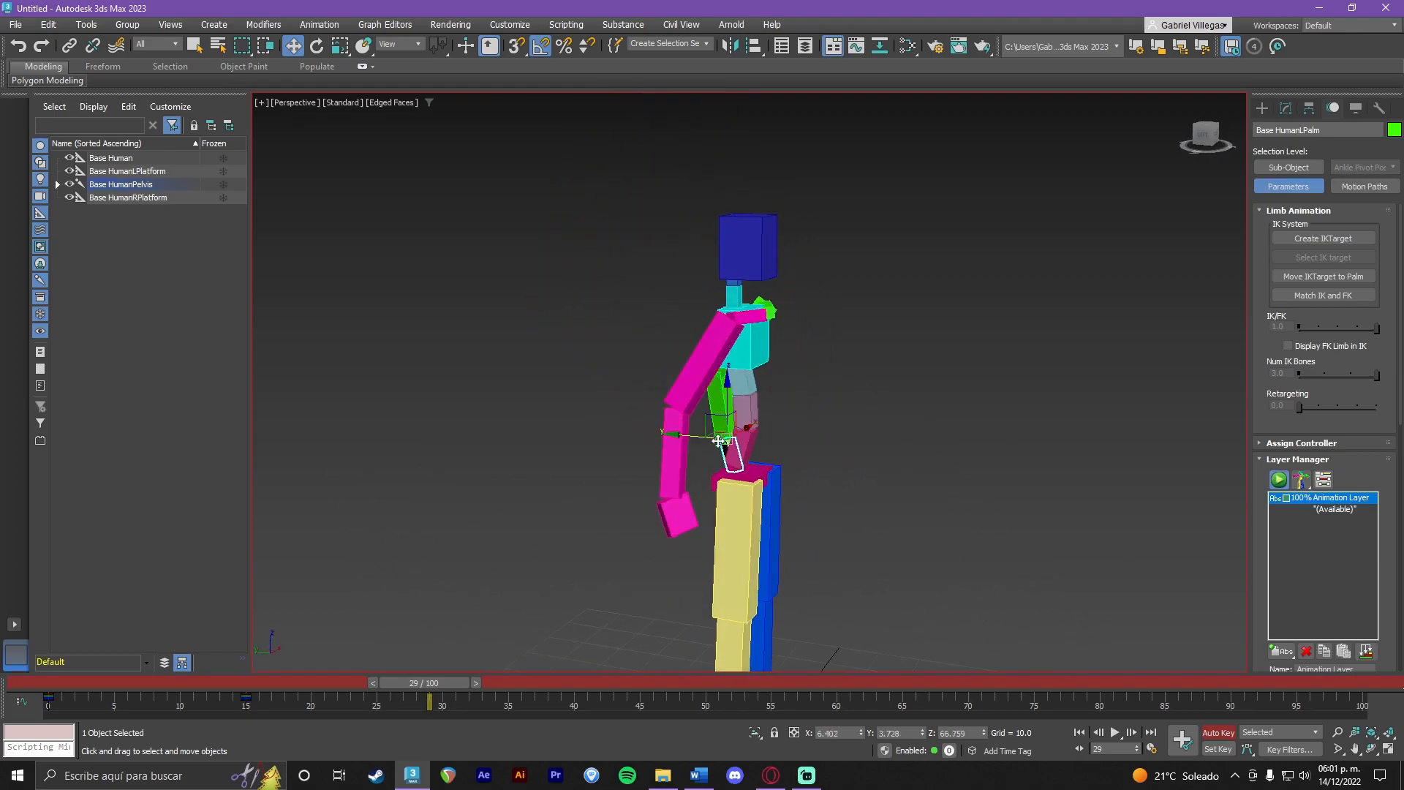
Try moving the left palm forward again, rotating it and raising it above the head, and undo the changes.
left_click_drag(729, 444, 838, 456)
key("e")
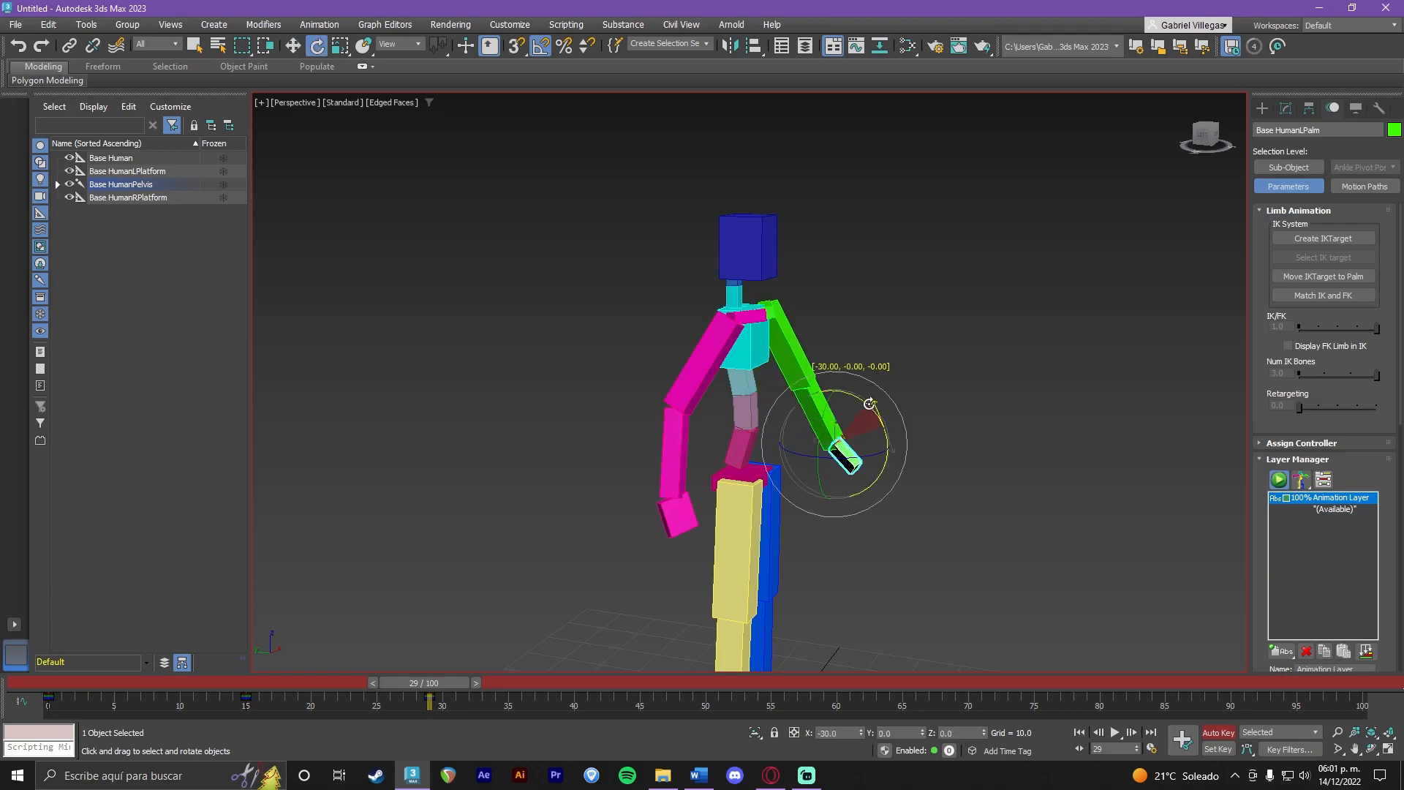
middle_click_drag(865, 427, 800, 451, "alt")
key("w")
left_click_drag(772, 421, 846, 492)
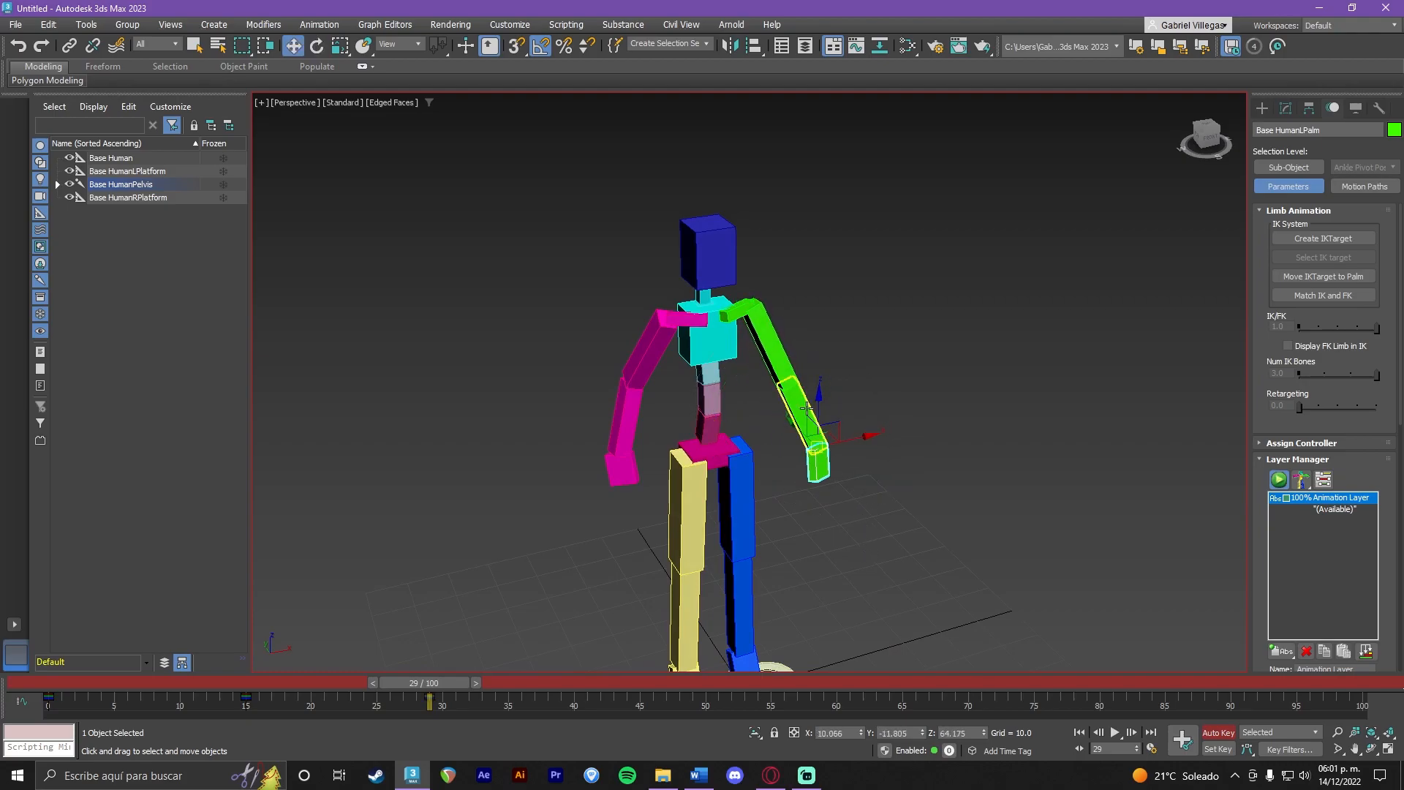
left_click_drag(820, 401, 859, 110)
mouse_move(857, 212)
middle_mouse_down("alt")
mouse_move(911, 231)
mouse_move(871, 217)
middle_mouse_up("alt")
key("ctrl+z")
At frame 29, key the right palm raised in front above head height, at about Z 111.7, with the hand rotated upward.
left_click(634, 493)
middle_click_drag(635, 492, 726, 485, "alt")
left_click_drag(625, 482, 846, 169)
key("e")
scroll(799, 218, "up", 2)
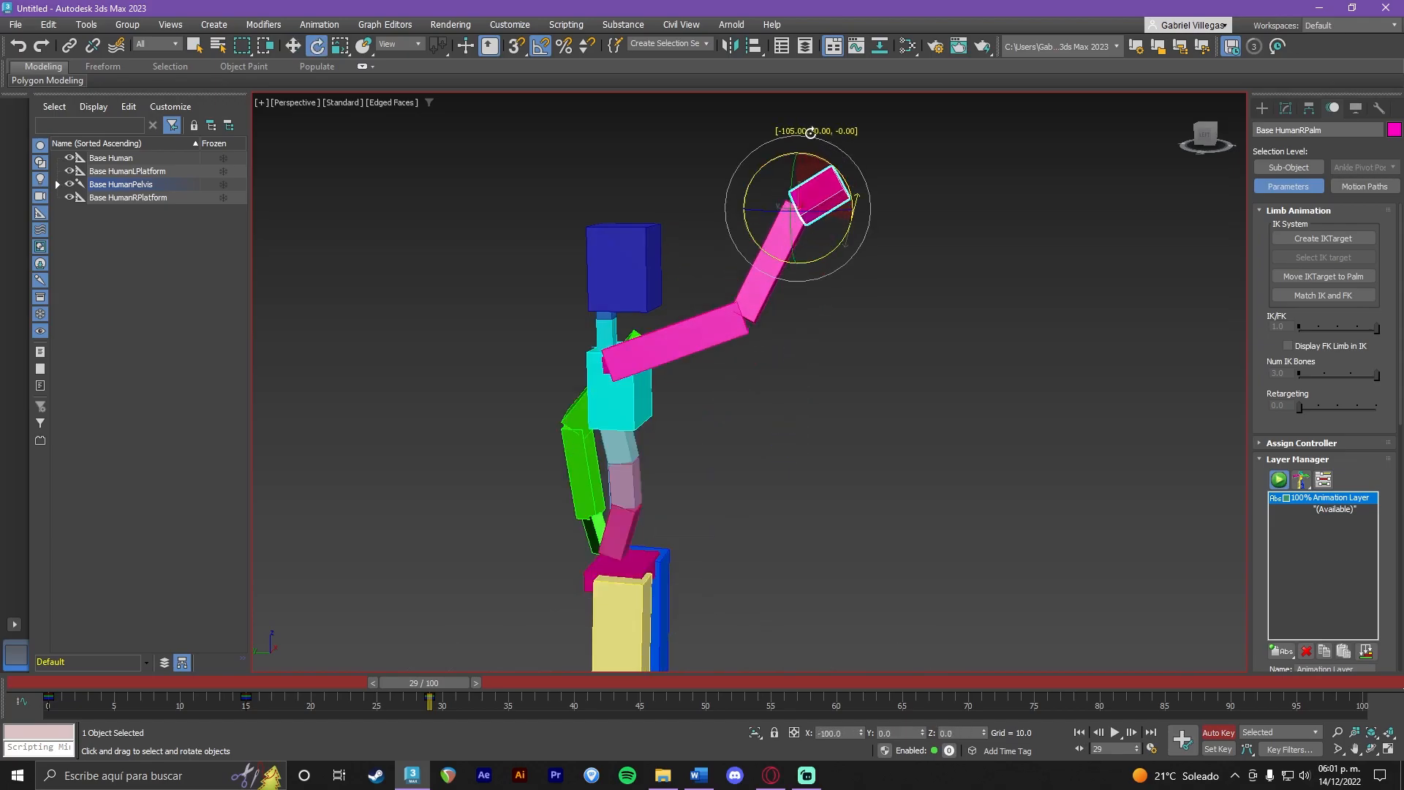
left_click_drag(774, 117, 745, 152)
middle_click_drag(893, 290, 768, 292, "alt")
key("w")
left_click_drag(862, 210, 787, 203)
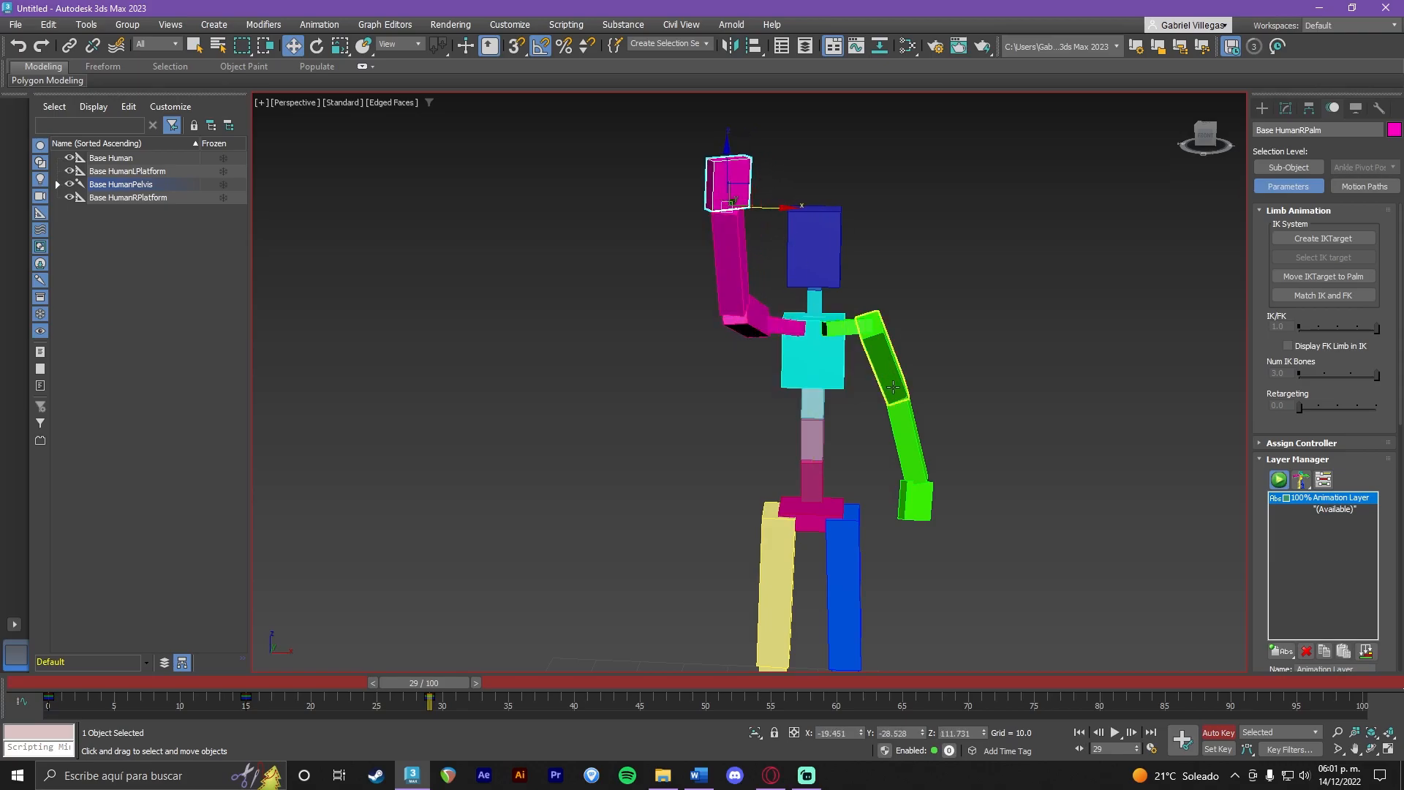
Advance the timeline to frame 61, matching the pelvis's last key.
middle_click_drag(886, 385, 923, 395, "alt")
left_click_drag(414, 682, 456, 647)
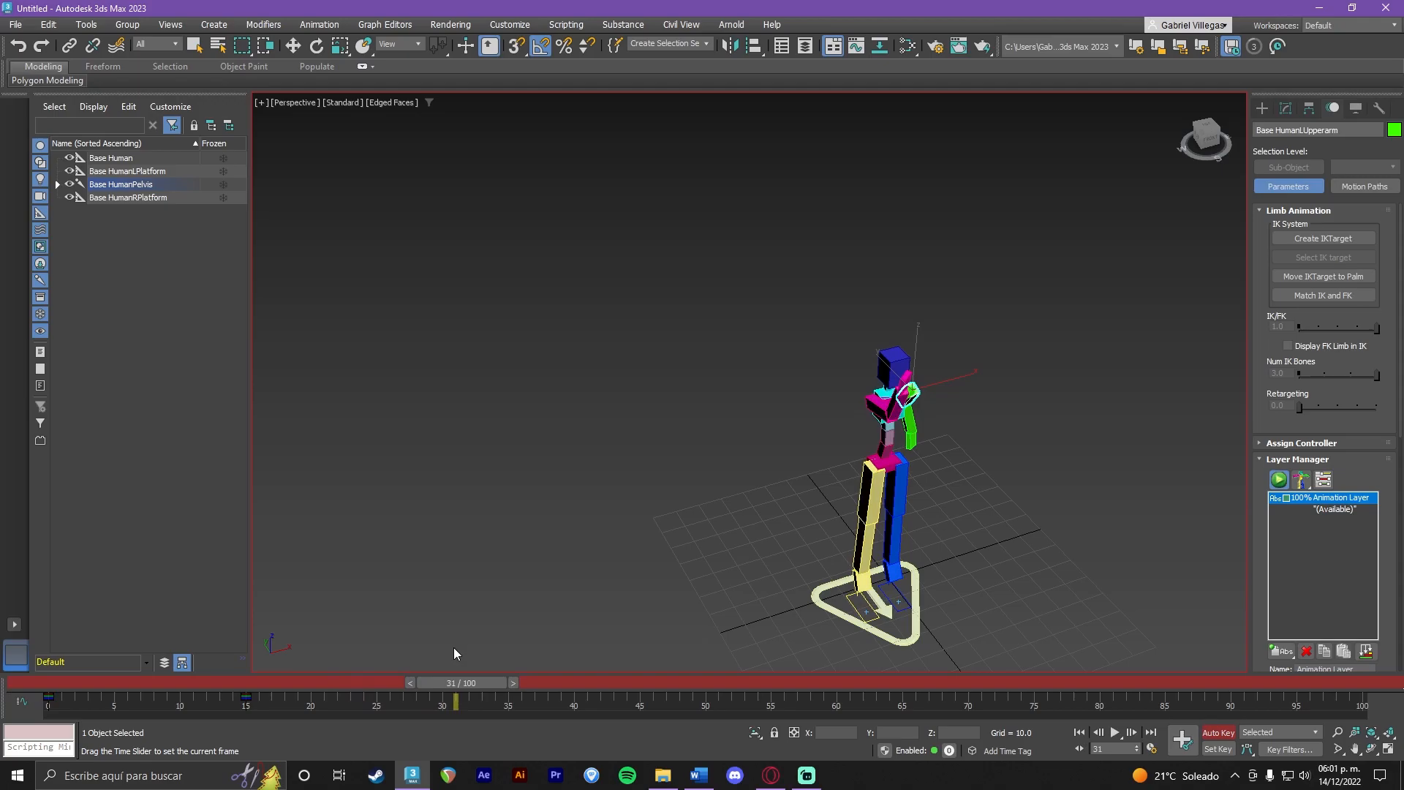
scroll(973, 461, "up", 4)
middle_click_drag(917, 498, 887, 473, "alt")
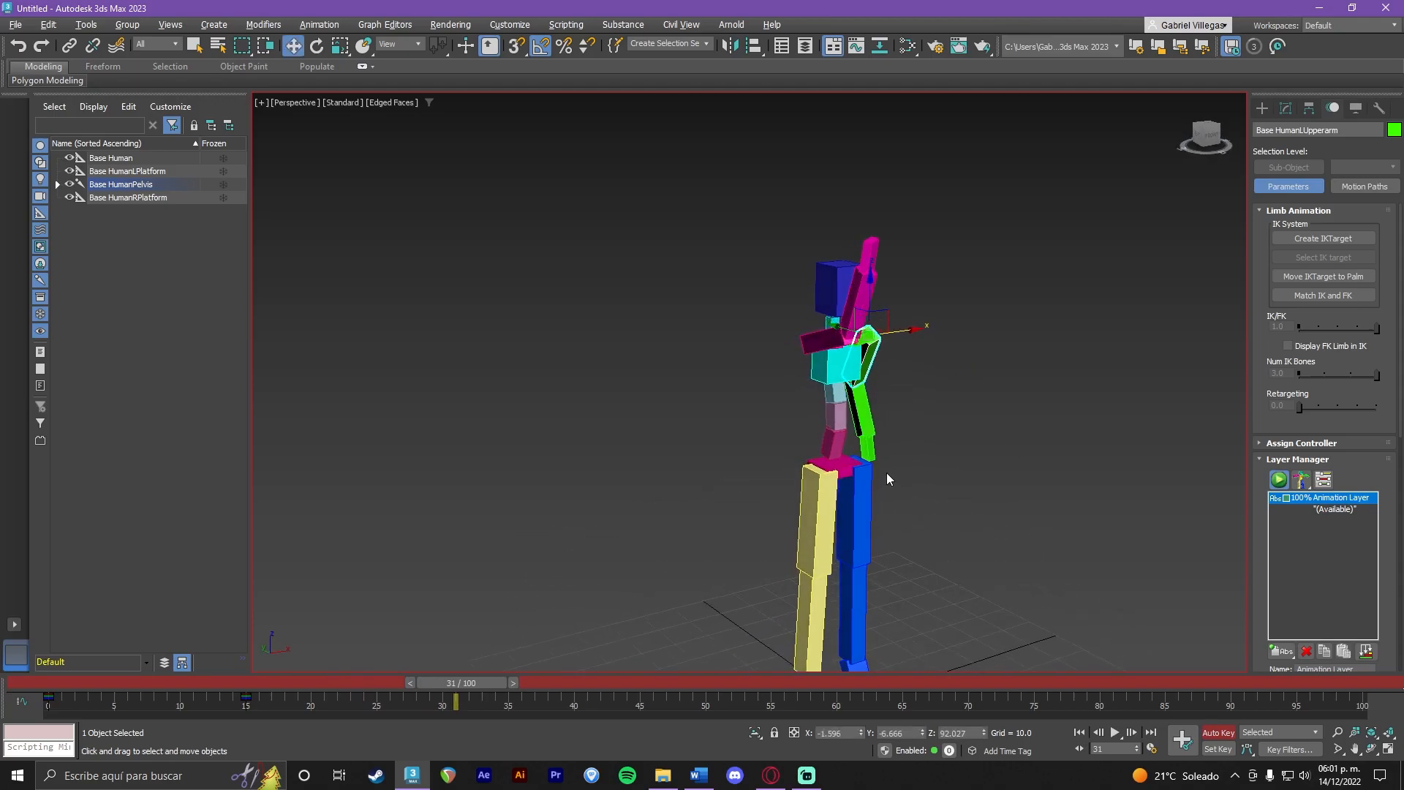
left_click(873, 250)
left_click_drag(475, 681, 866, 691)
left_click(849, 530)
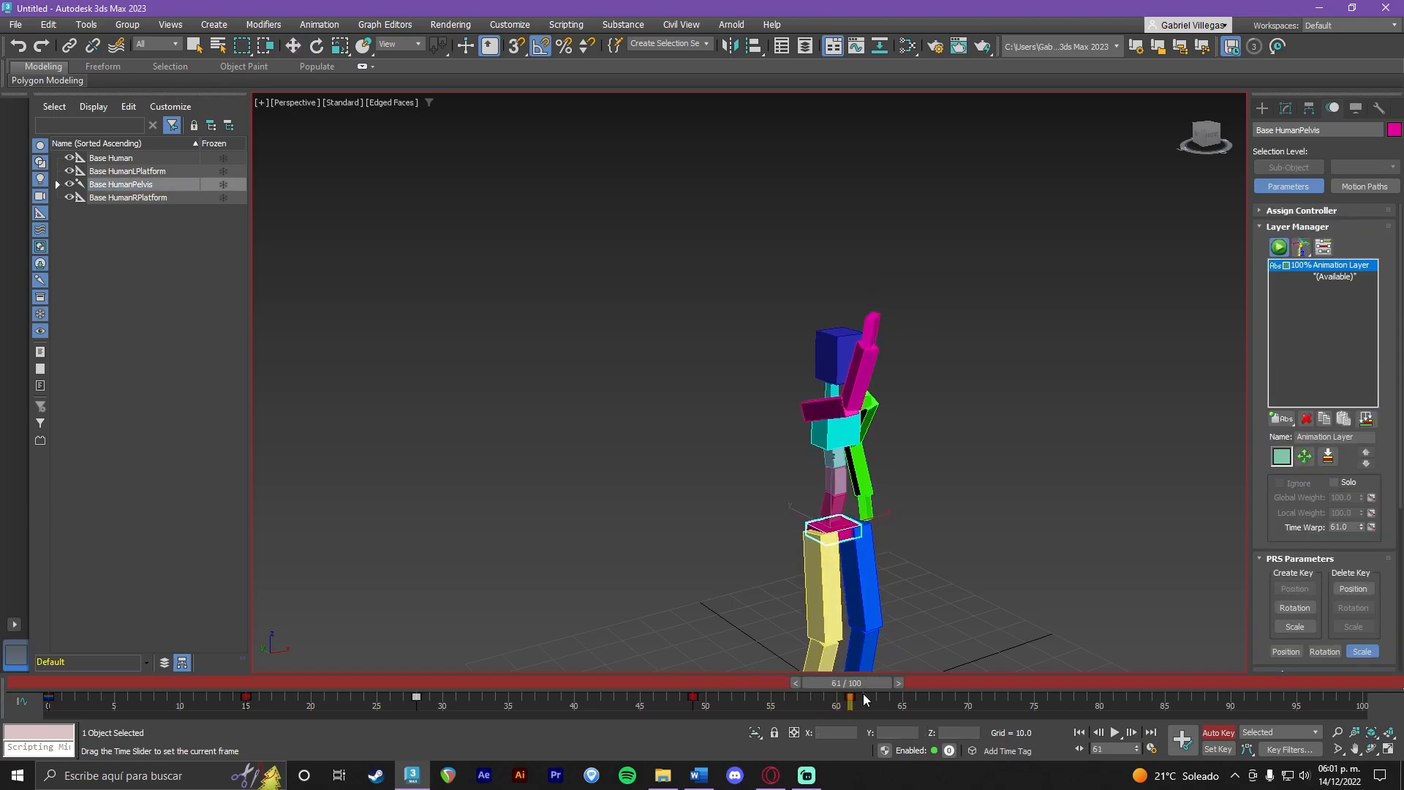
Key the right palm lowered from above the head to hip height at frame 61, at about Z 57.5.
left_click(876, 339)
middle_click_drag(874, 343, 887, 382, "alt")
left_click_drag(871, 346, 861, 496)
key("ctrl+z")
middle_click_drag(855, 503, 918, 479, "alt")
left_click_drag(872, 352, 822, 551)
middle_click_drag(822, 551, 749, 576, "alt")
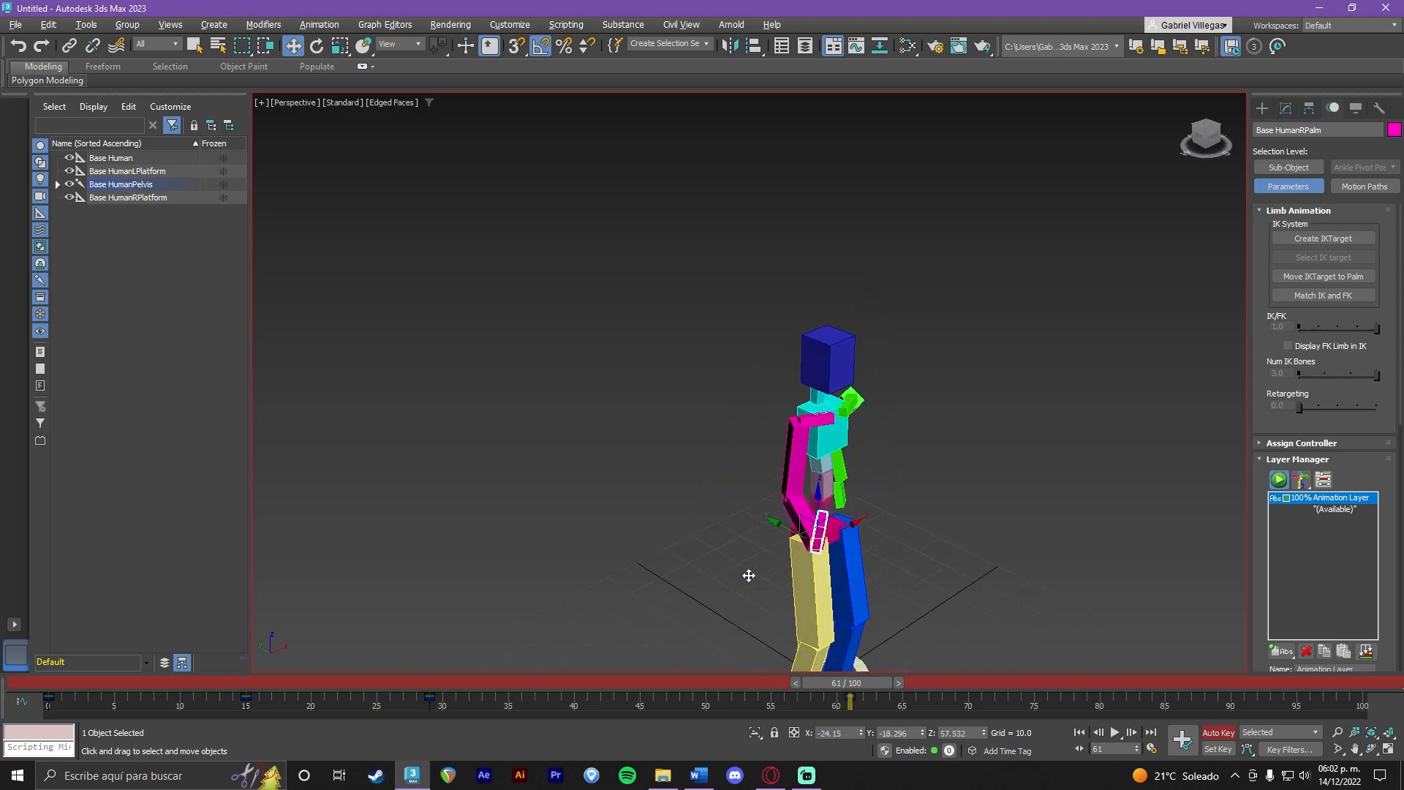
Rotate the right forearm by about 60 degrees at frame 61 so that it hangs downward.
left_click(798, 505)
key("e")
left_click_drag(815, 468, 831, 492)
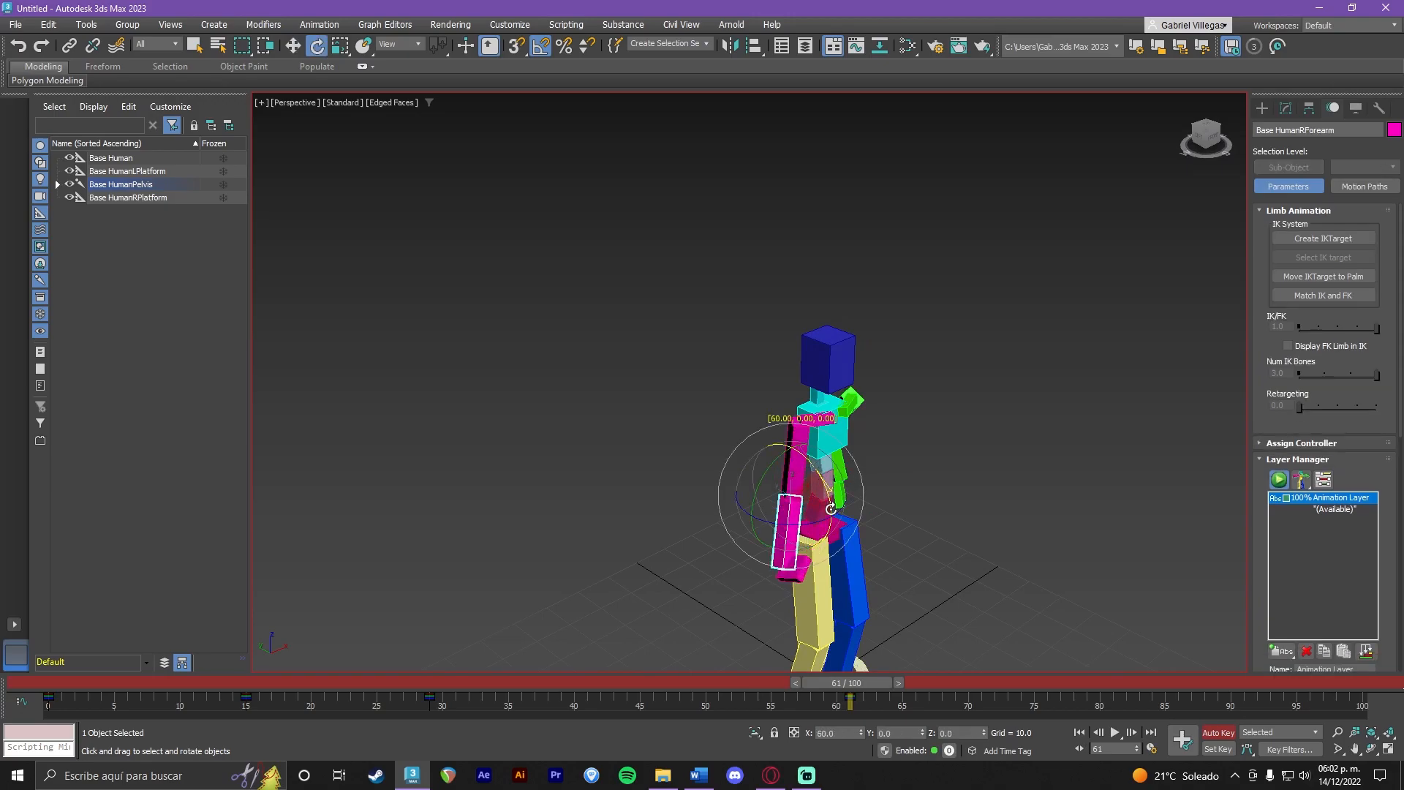
scroll(866, 524, "up", 5)
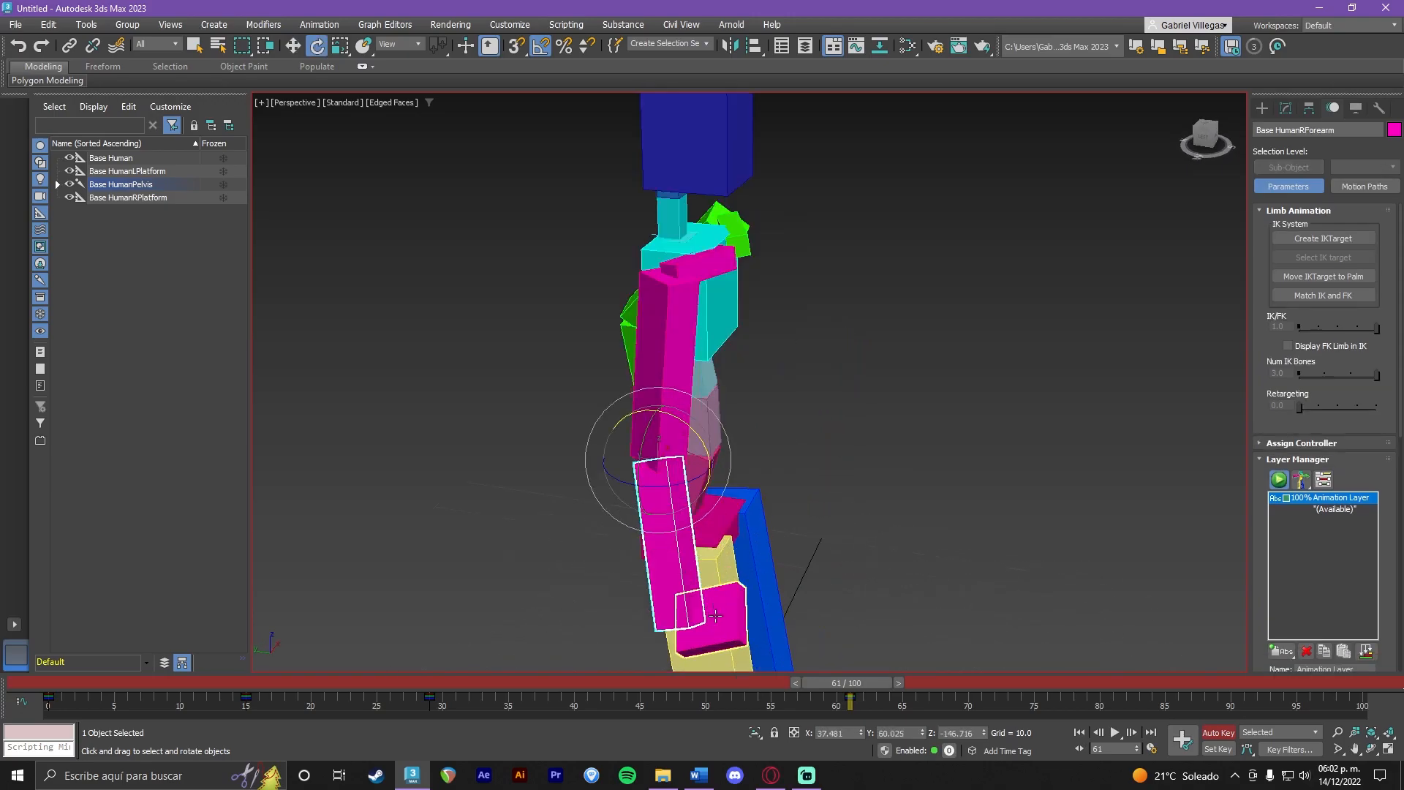
Rotate the right palm by 90 degrees at frame 61 so the hand hangs from the lowered forearm.
left_click(724, 614)
middle_click_drag(798, 550, 788, 401)
left_click_drag(718, 470, 735, 531)
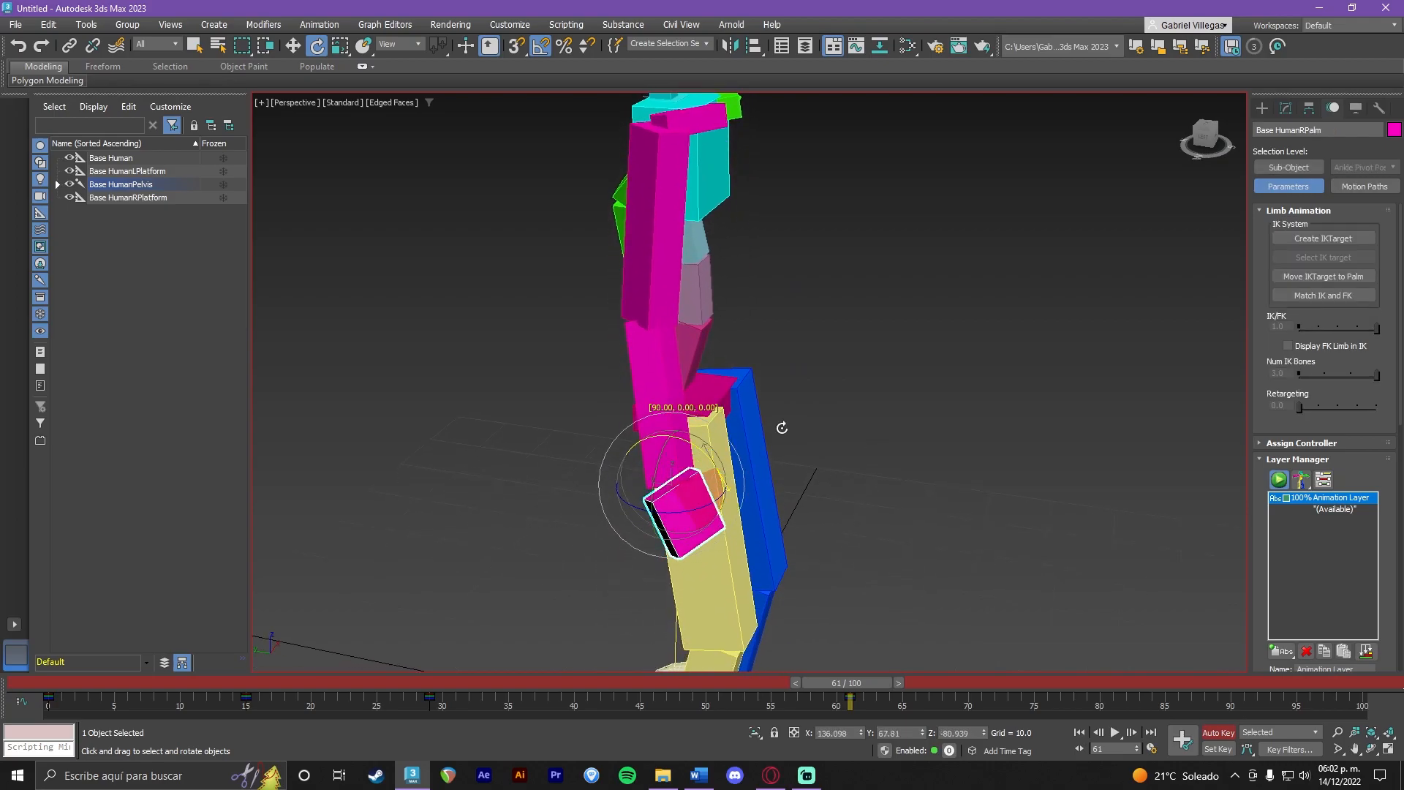
left_click(803, 361)
scroll(803, 388, "down", 8)
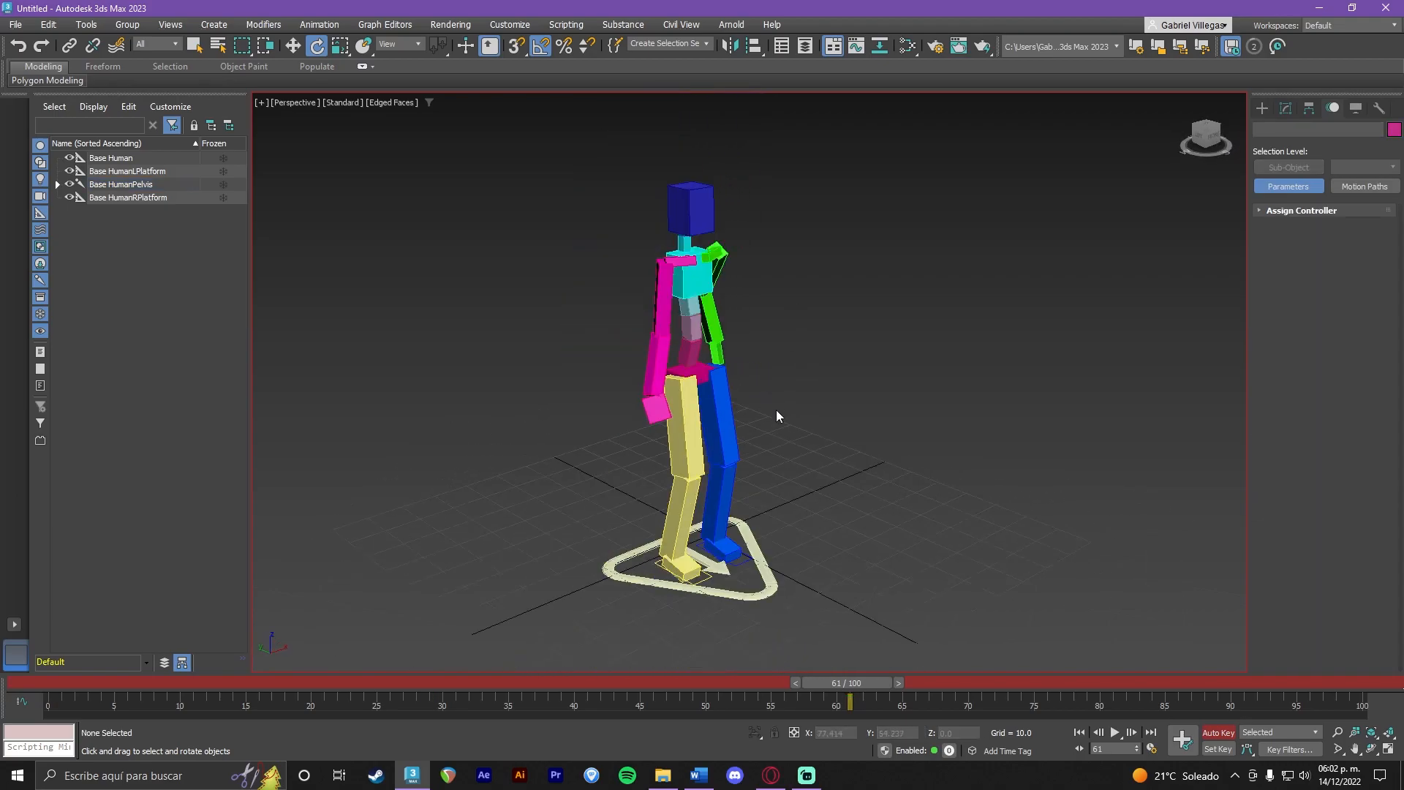
Play the animation from frame 0 to check the right arm's motion, stopping at frame 70.
left_click_drag(852, 685, 62, 667)
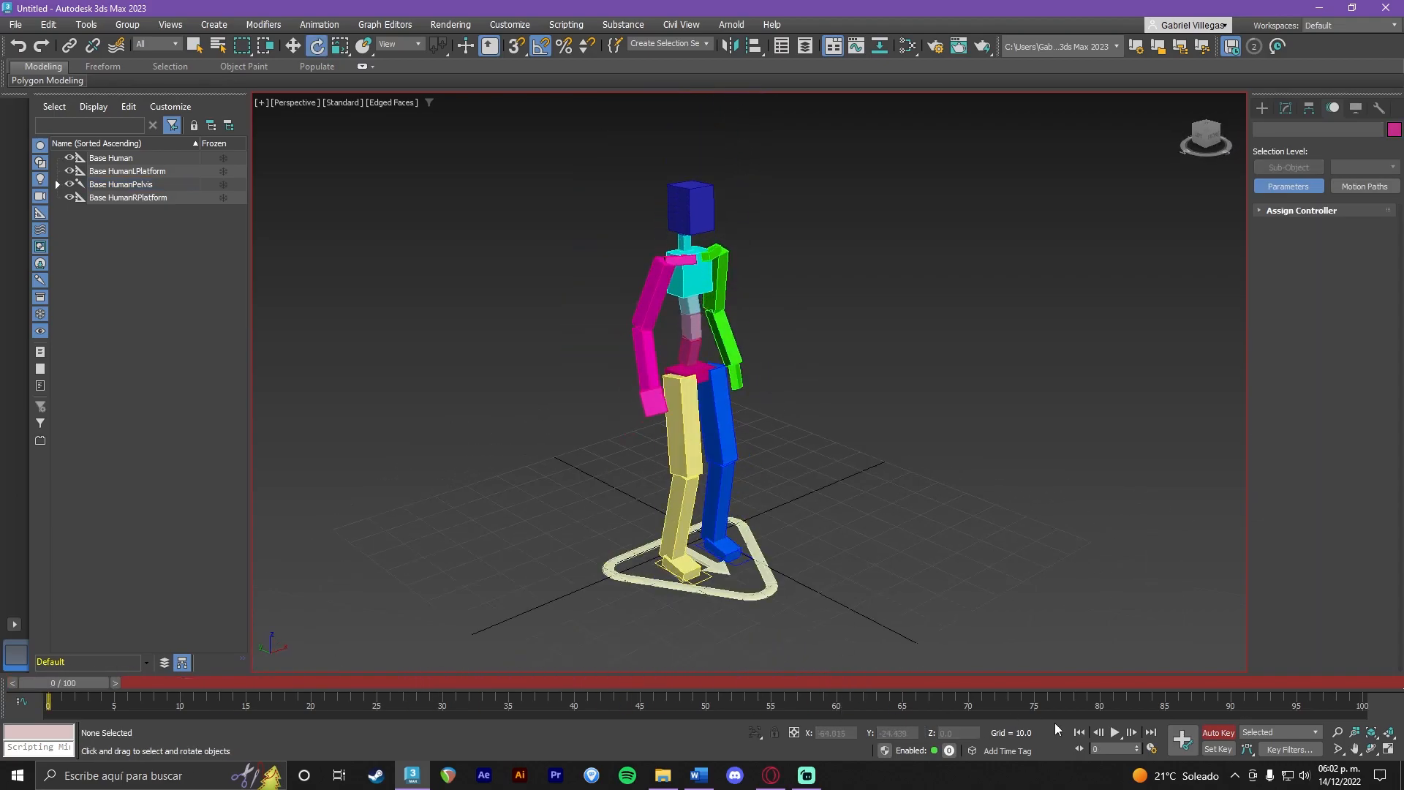
left_click(1121, 735)
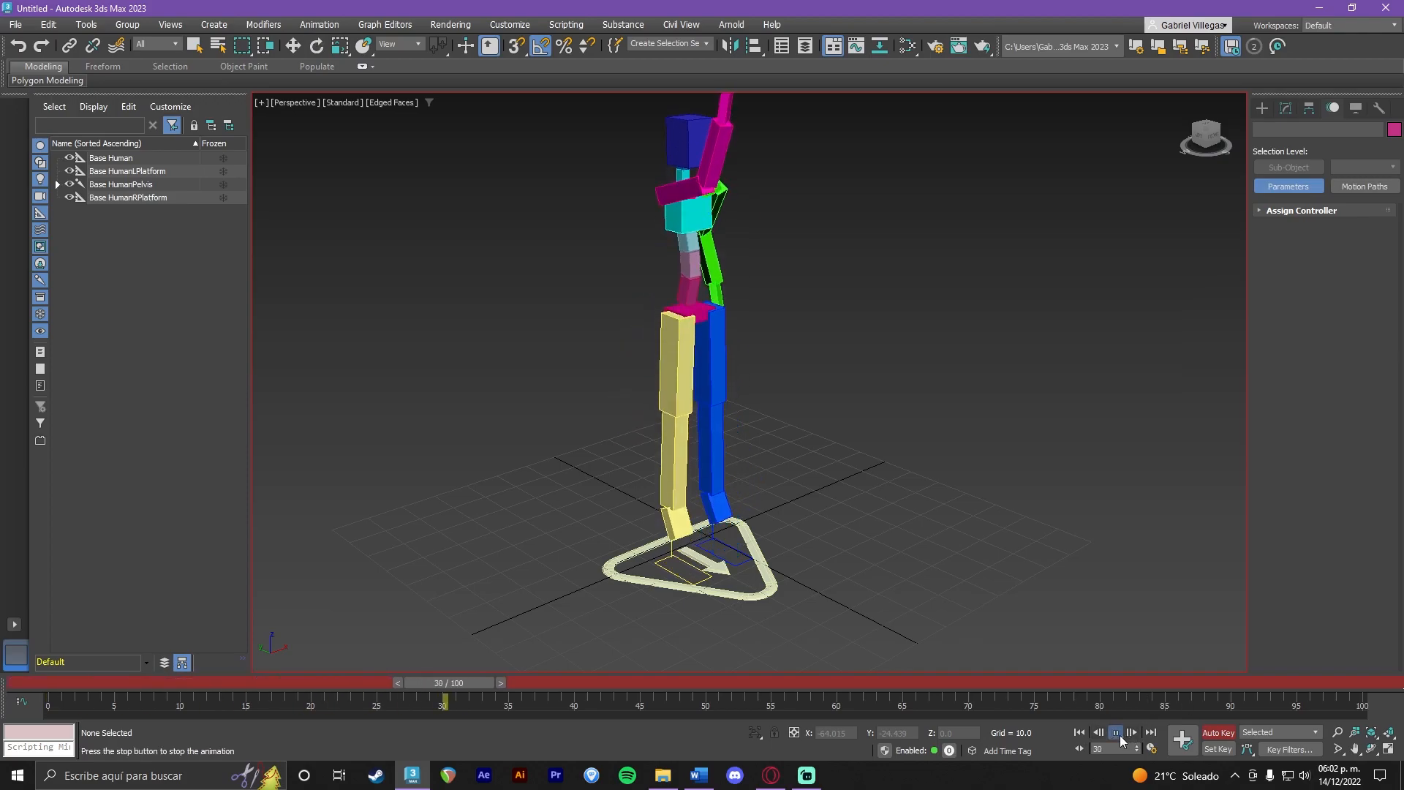
left_click(1116, 732)
key("e")
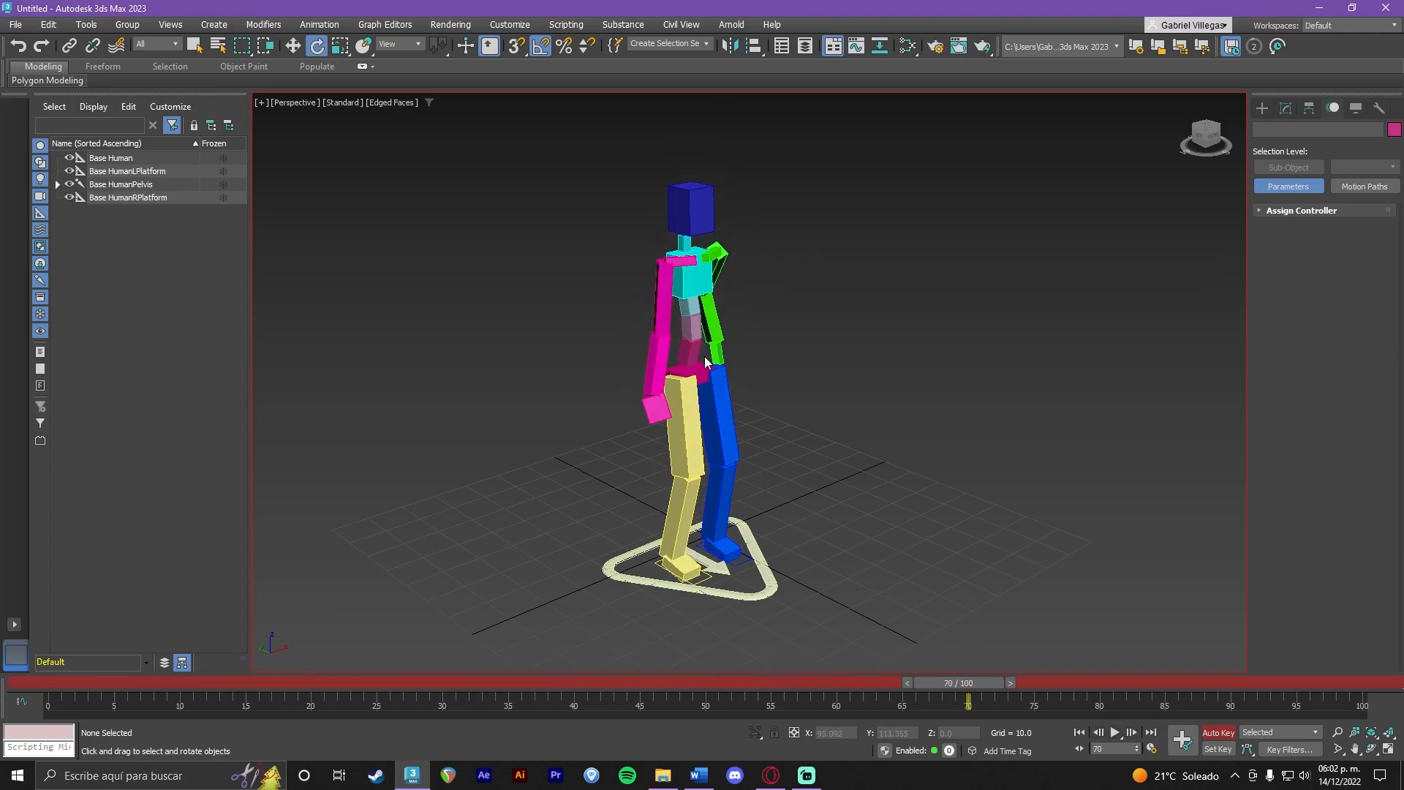
At frame 70, raise the right forearm slightly and move the palm up and in toward the body.
left_click(667, 340)
scroll(667, 341, "up", 2)
key("w")
left_click_drag(658, 335, 651, 333)
middle_click_drag(651, 333, 728, 343, "alt")
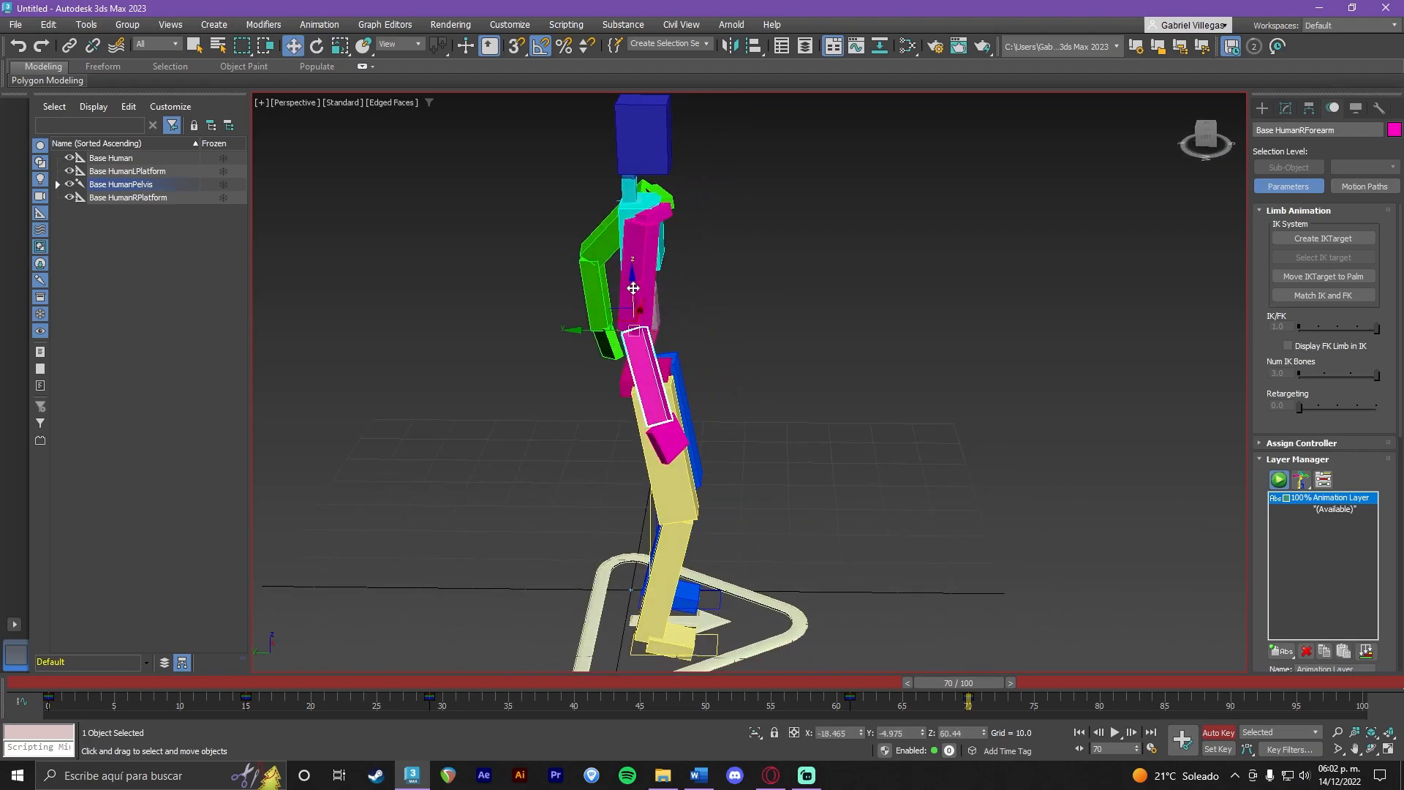
left_click_drag(631, 279, 631, 265)
left_click_drag(676, 437, 694, 412)
middle_click_drag(694, 411, 558, 399, "alt")
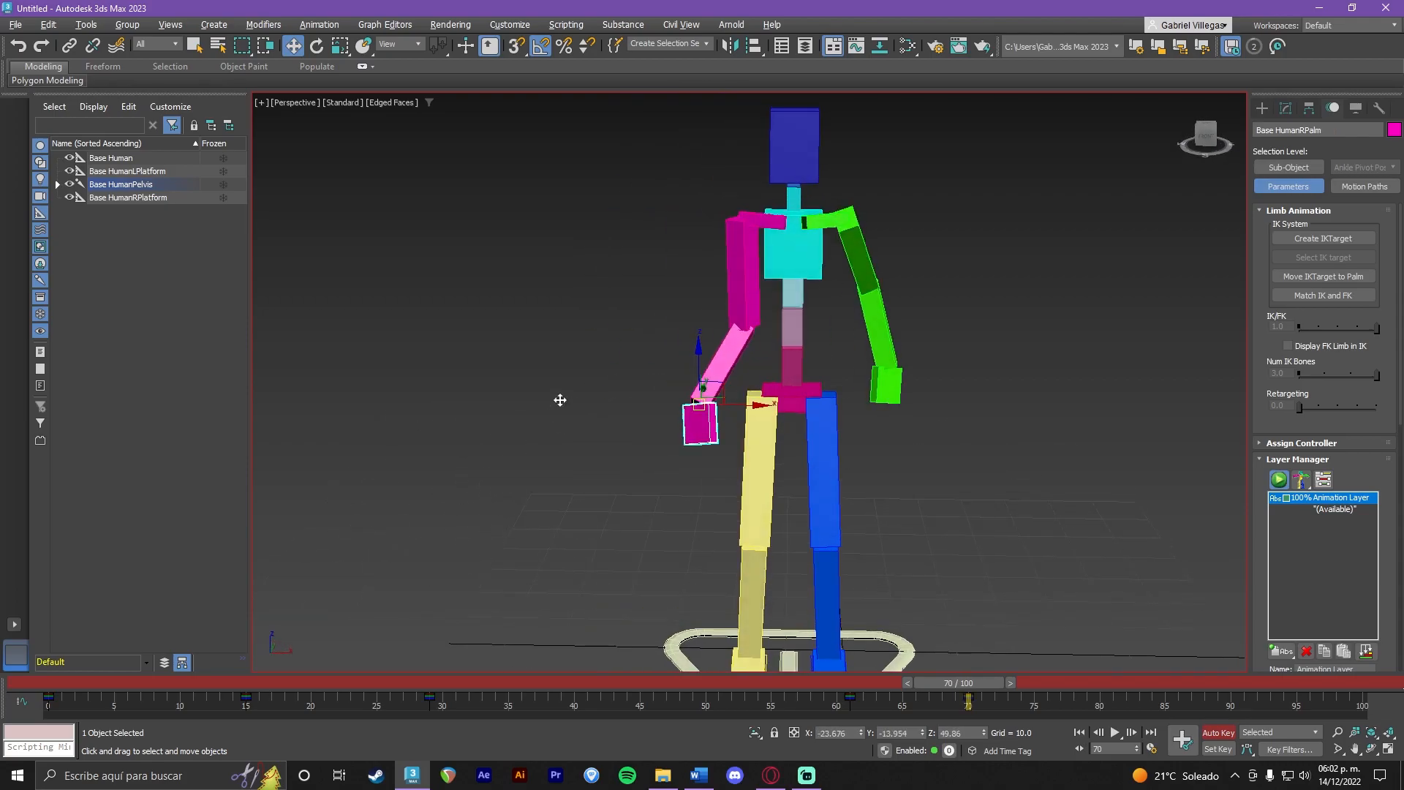
left_click_drag(756, 408, 775, 351)
Rotate the right palm at frame 70 to adjust the hand's orientation.
key("e")
left_click(738, 352)
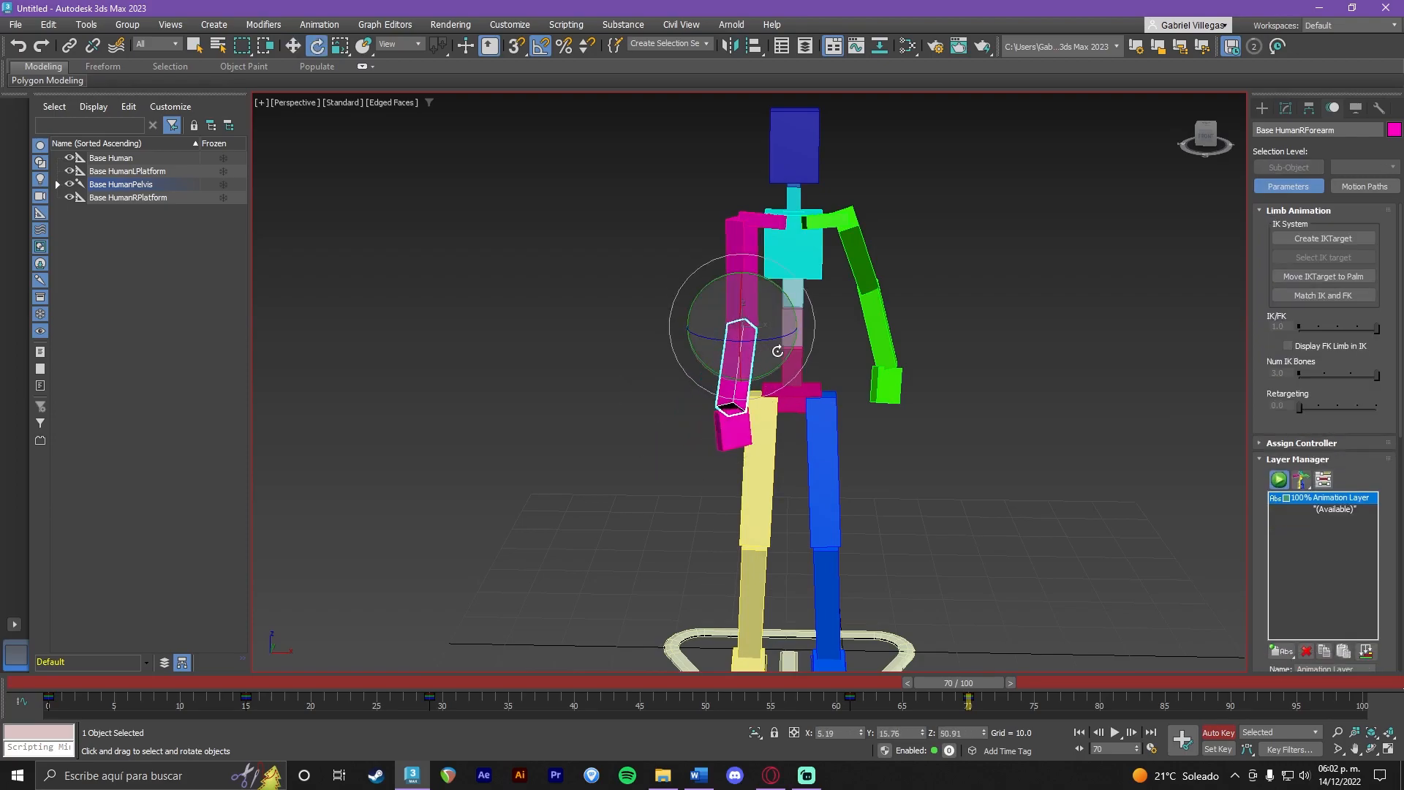
left_click(740, 432)
middle_click_drag(740, 432, 863, 437, "alt")
left_click_drag(799, 395, 789, 372)
Bend the right elbow backward at frame 70 by moving the forearm to about Y -1.8, Z 61.
middle_click_drag(789, 372, 668, 342, "alt")
scroll(687, 347, "up", 5)
left_click(687, 347)
key("w")
left_click_drag(626, 343, 610, 303)
scroll(774, 393, "down", 5)
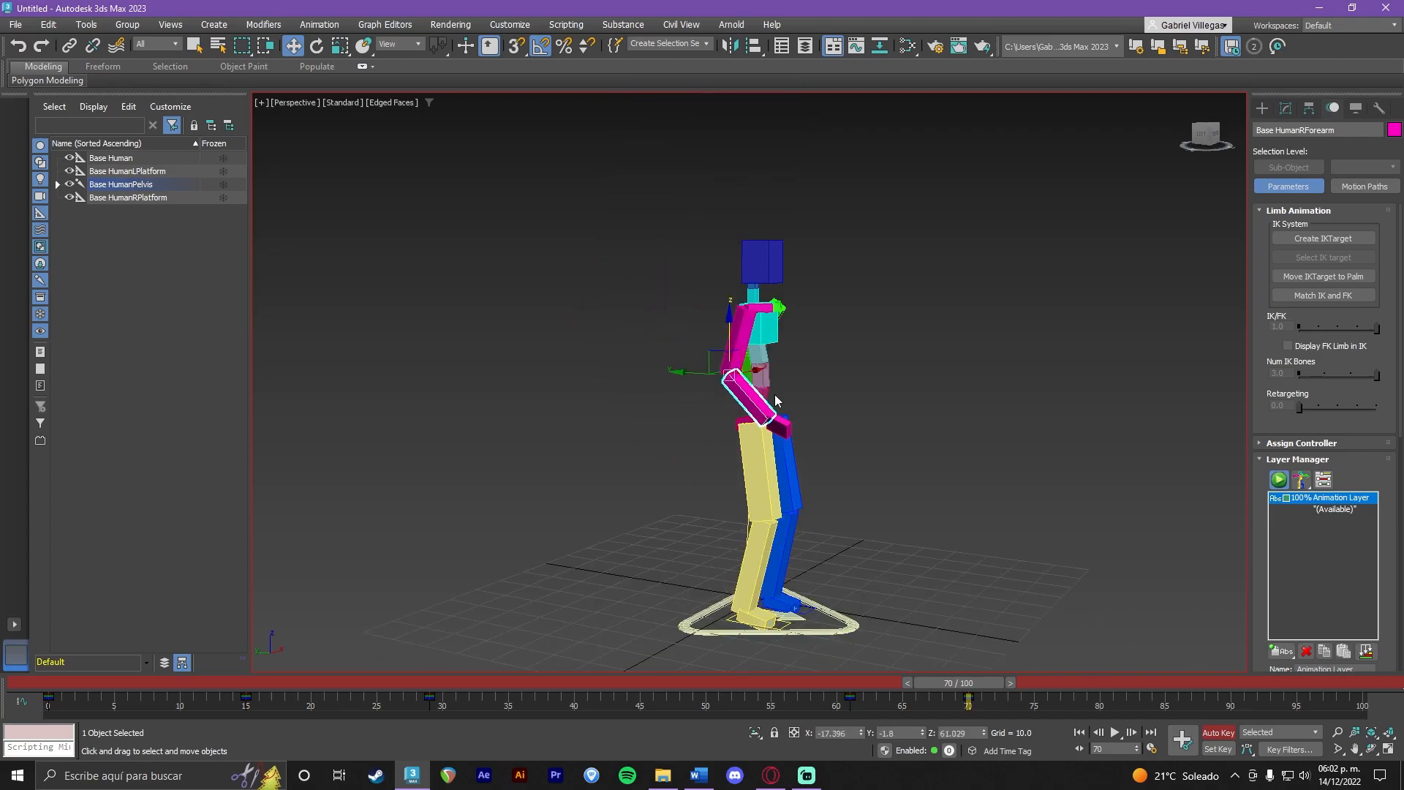
Key the right palm beside the hip at frame 70, at about X -22.1, Y -8.2, Z 48.8.
left_click(776, 422)
left_click_drag(768, 364, 767, 373)
middle_click_drag(805, 424, 832, 433, "alt")
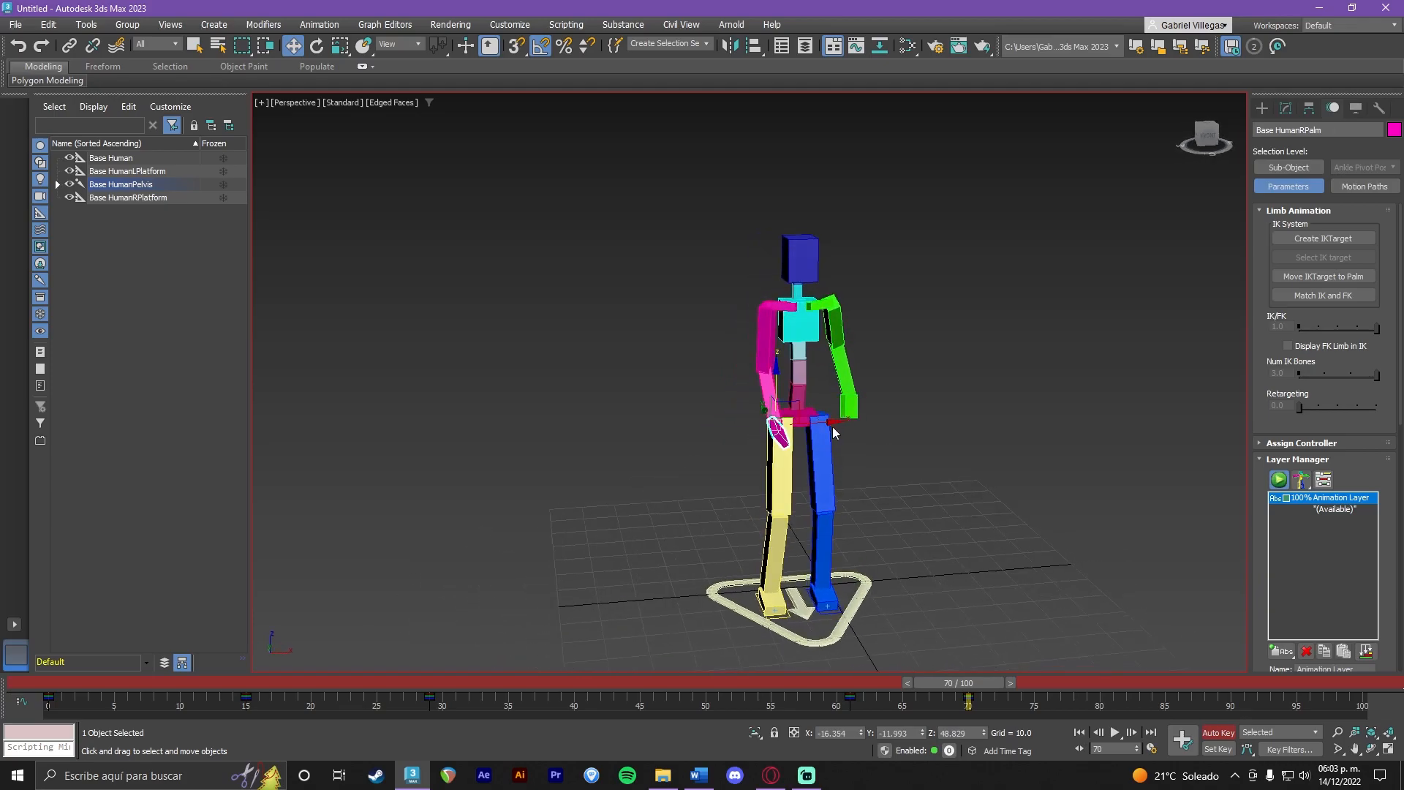
left_click_drag(833, 422, 807, 424)
middle_click_drag(809, 428, 862, 430, "alt")
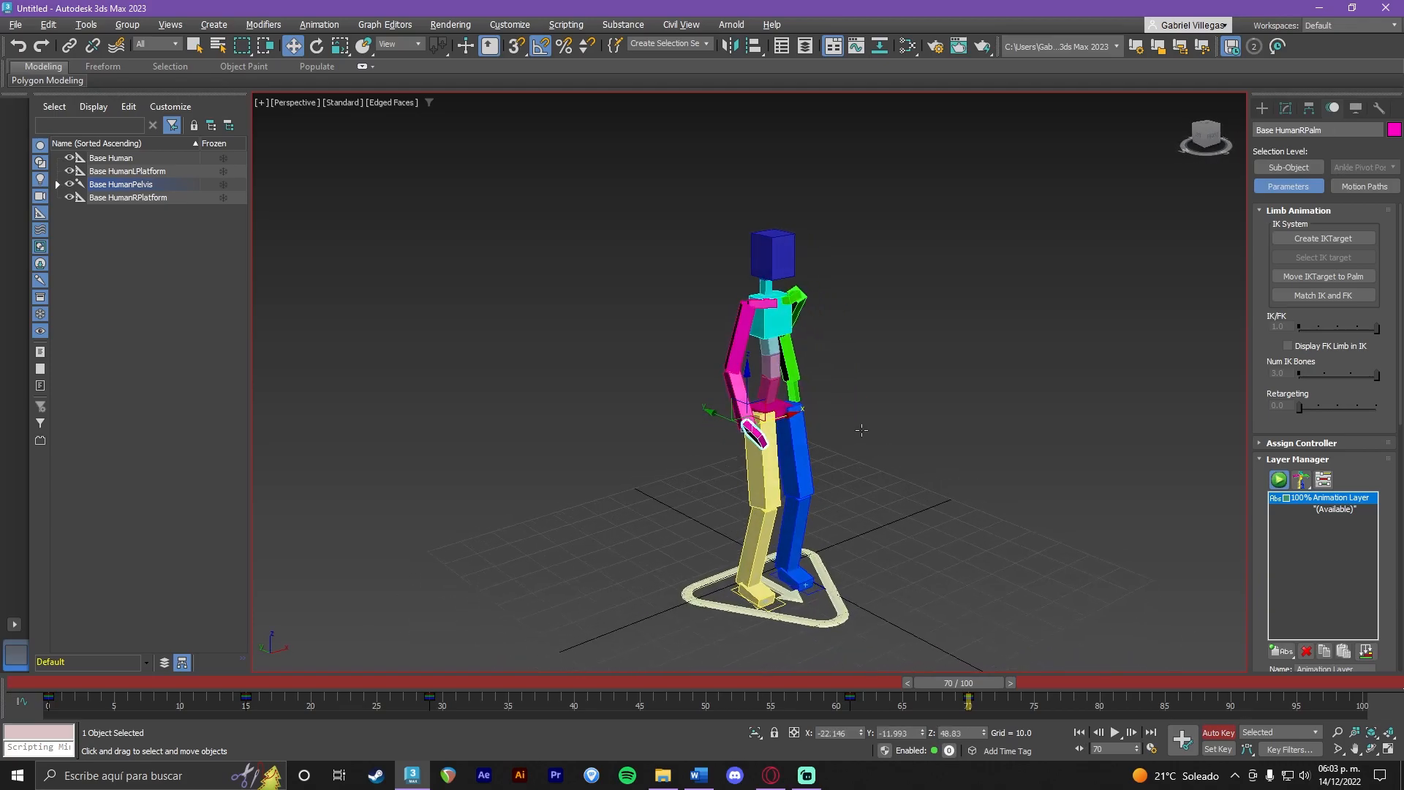
left_click_drag(702, 407, 696, 401)
Play the animation from frame 0 to review the updated arm swing, stopping at frame 78.
left_click_drag(951, 682, 66, 683)
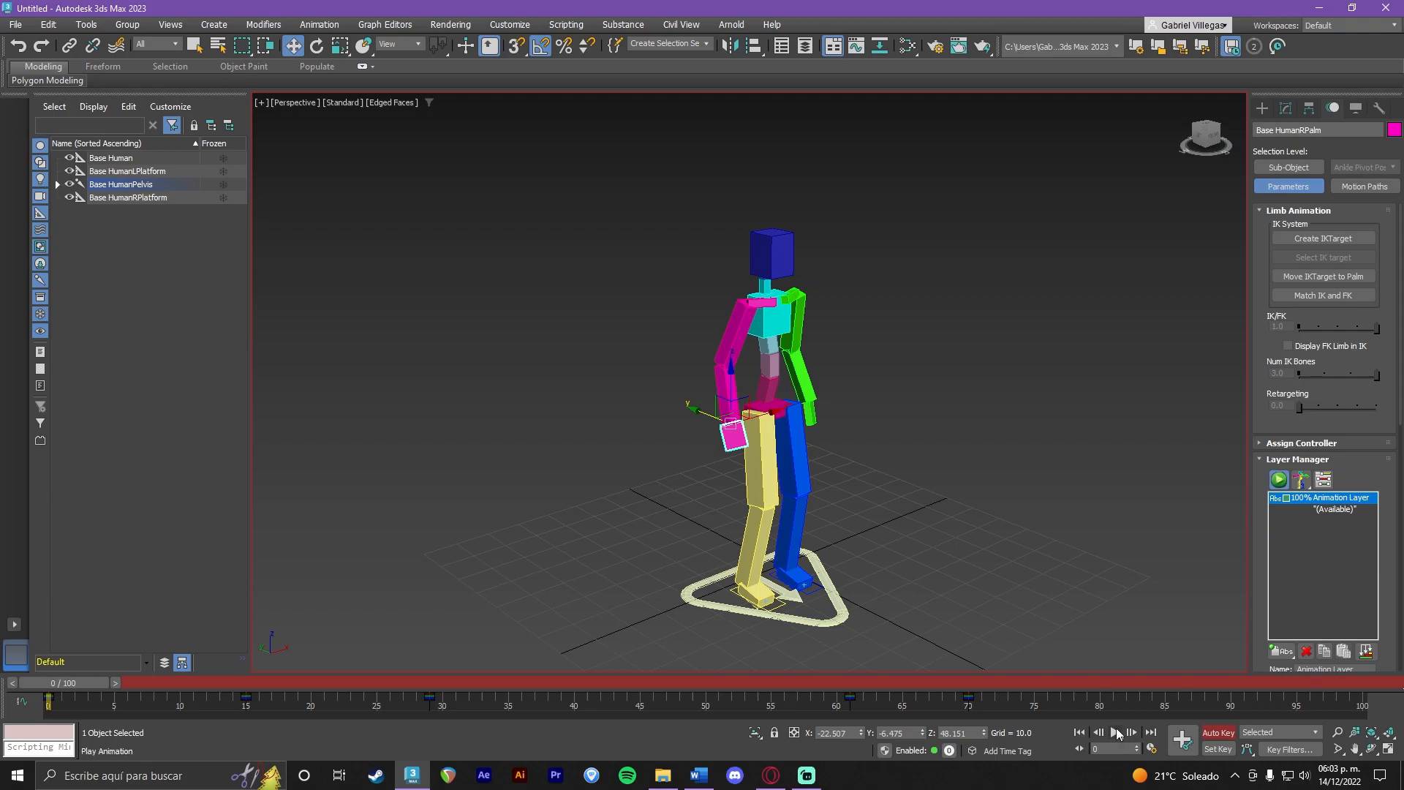
left_click(1116, 732)
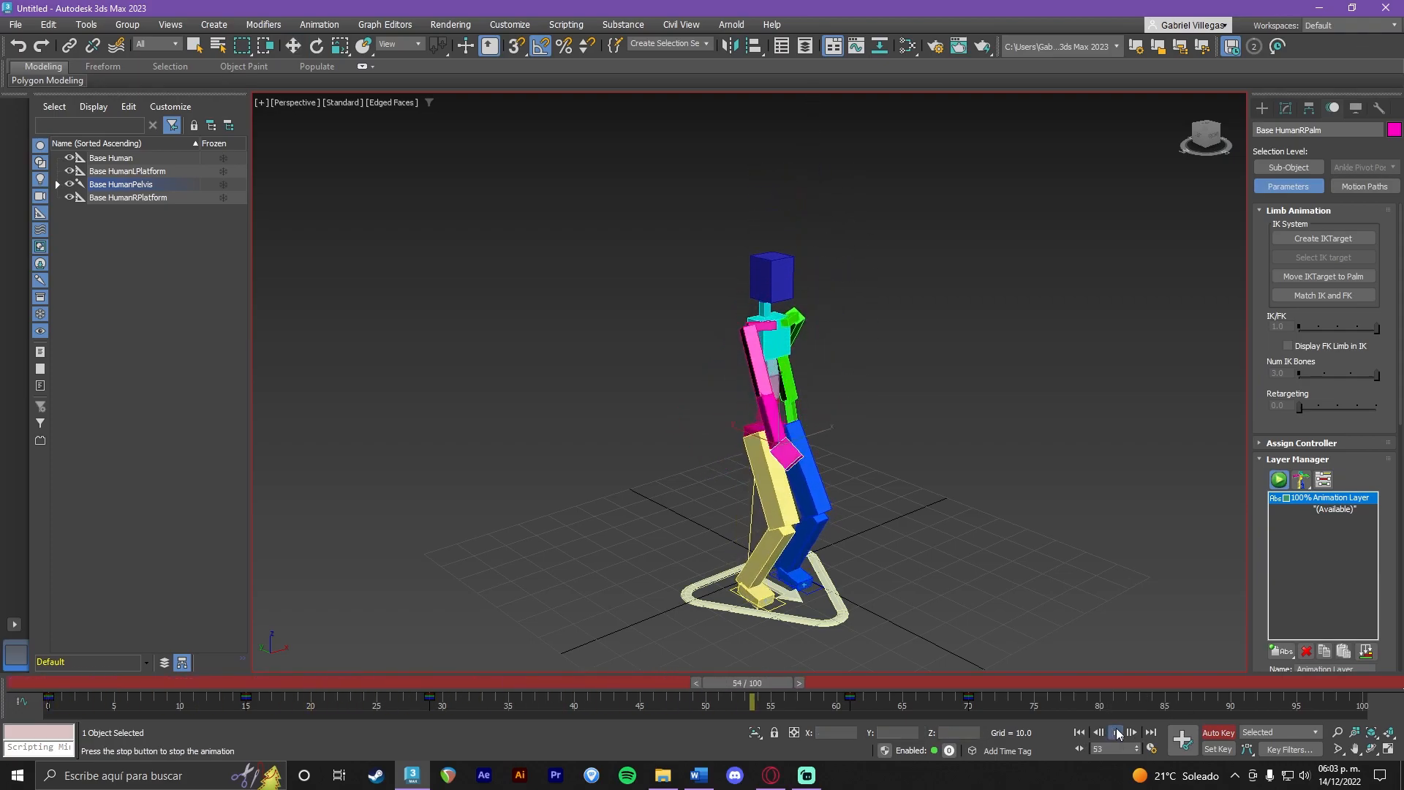
left_click(1116, 732)
key("w")
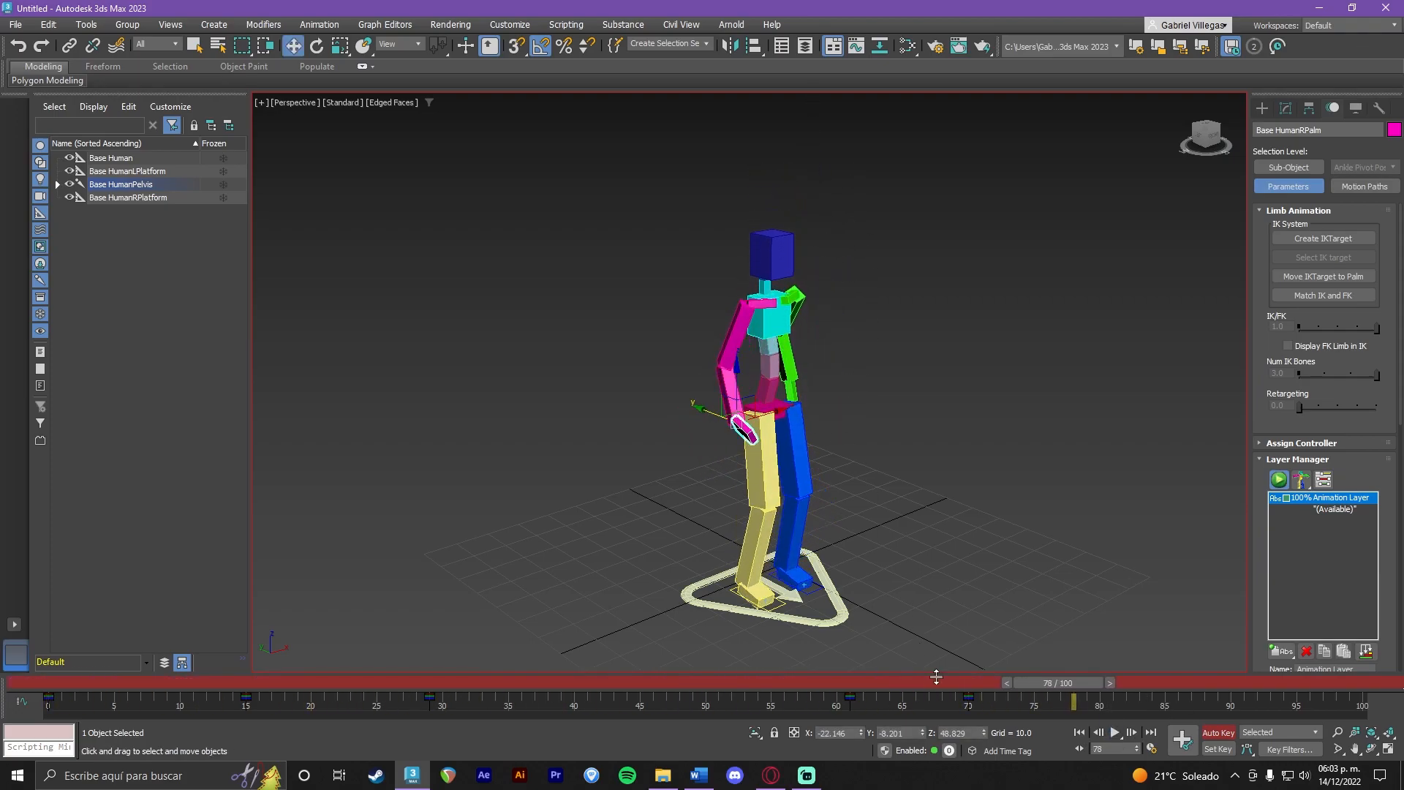
Return the timeline to frame 70 and look over the right palm's motion parameters.
left_click_drag(1085, 683, 981, 710)
key("w")
left_click_drag(1388, 495, 1378, 476)
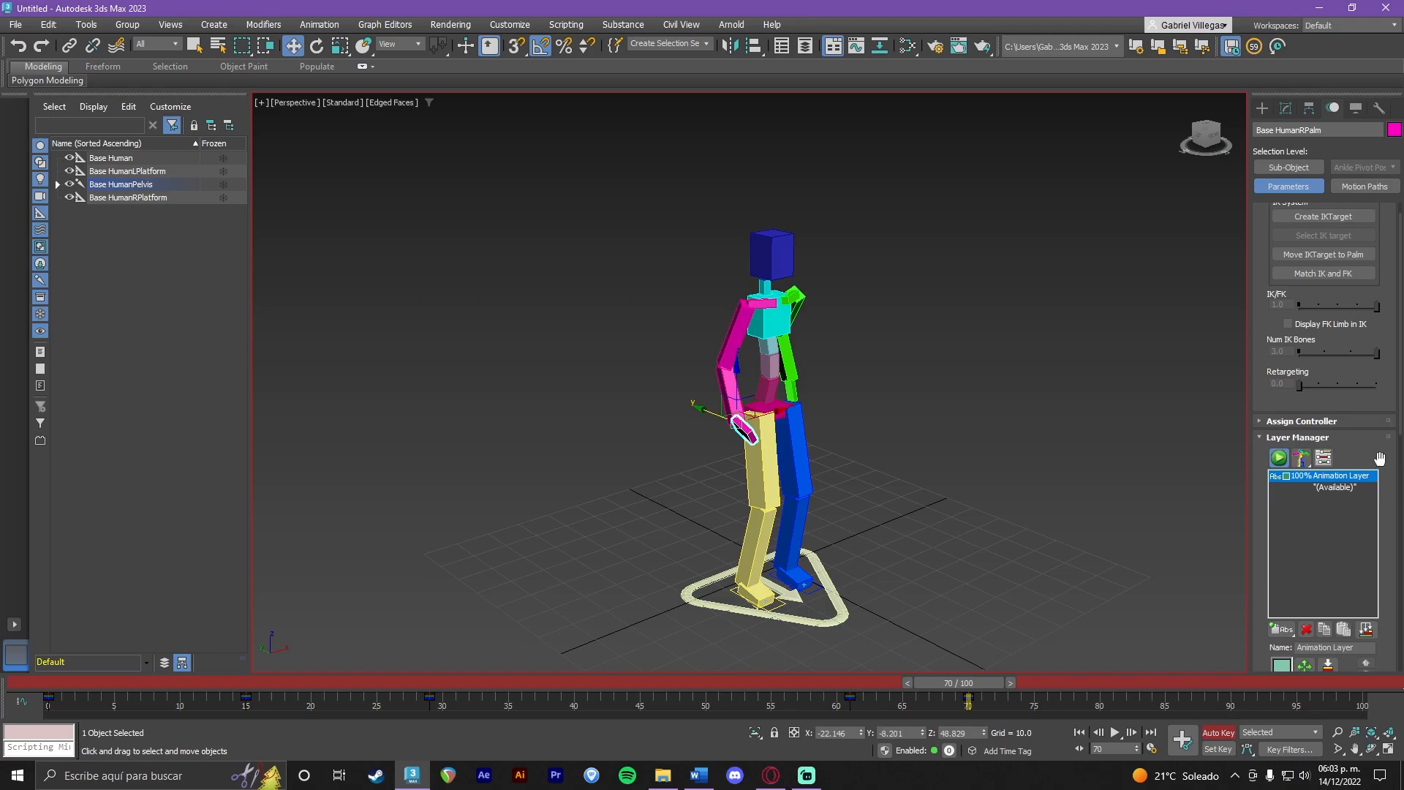
left_click_drag(1401, 419, 1401, 425)
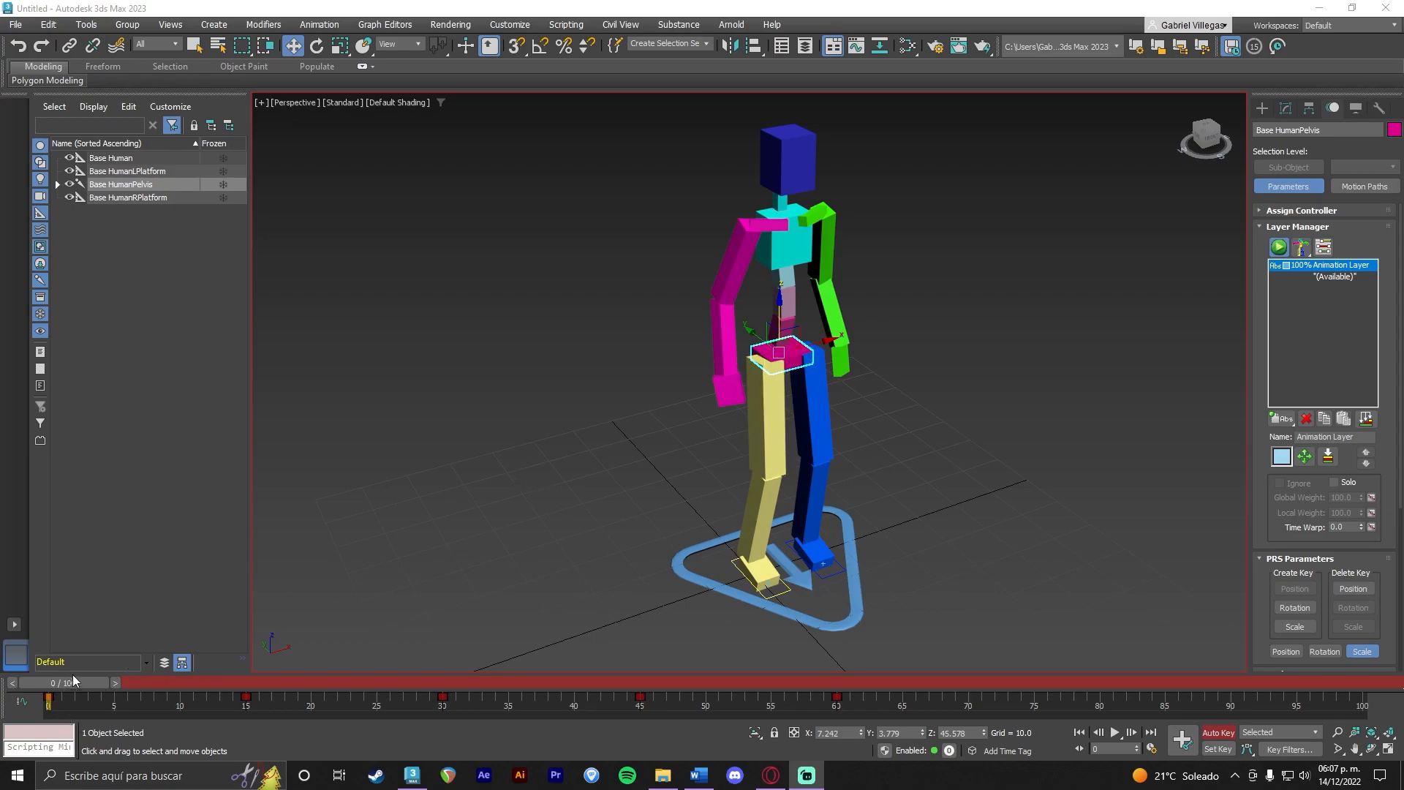
Examine the crouched pose at frame 42, selecting the right palm and the left palm in turn.
mouse_move(76, 688)
left_mouse_down()
mouse_move(841, 678)
mouse_move(54, 669)
left_mouse_up()
key("w")
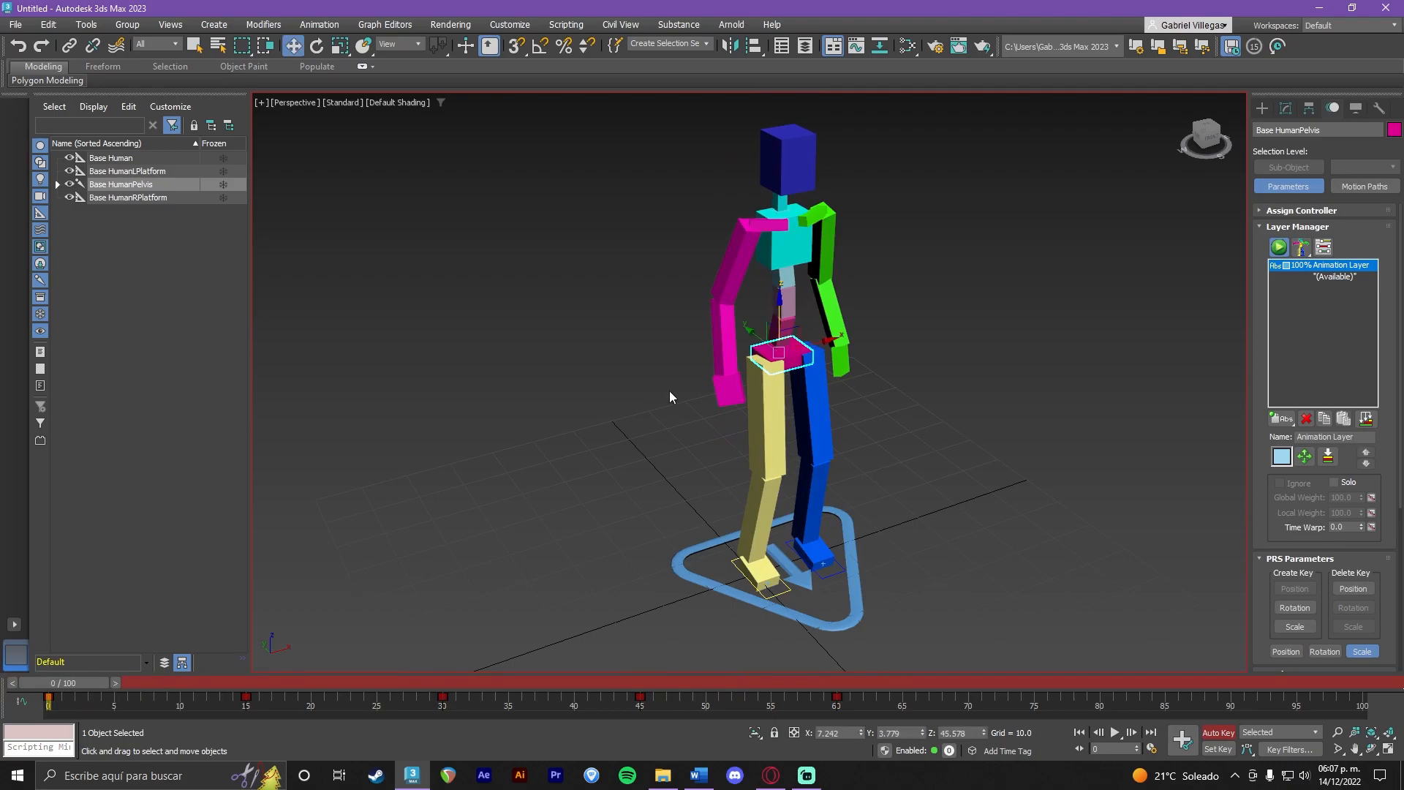
left_click(724, 399)
left_click_drag(86, 681, 600, 690)
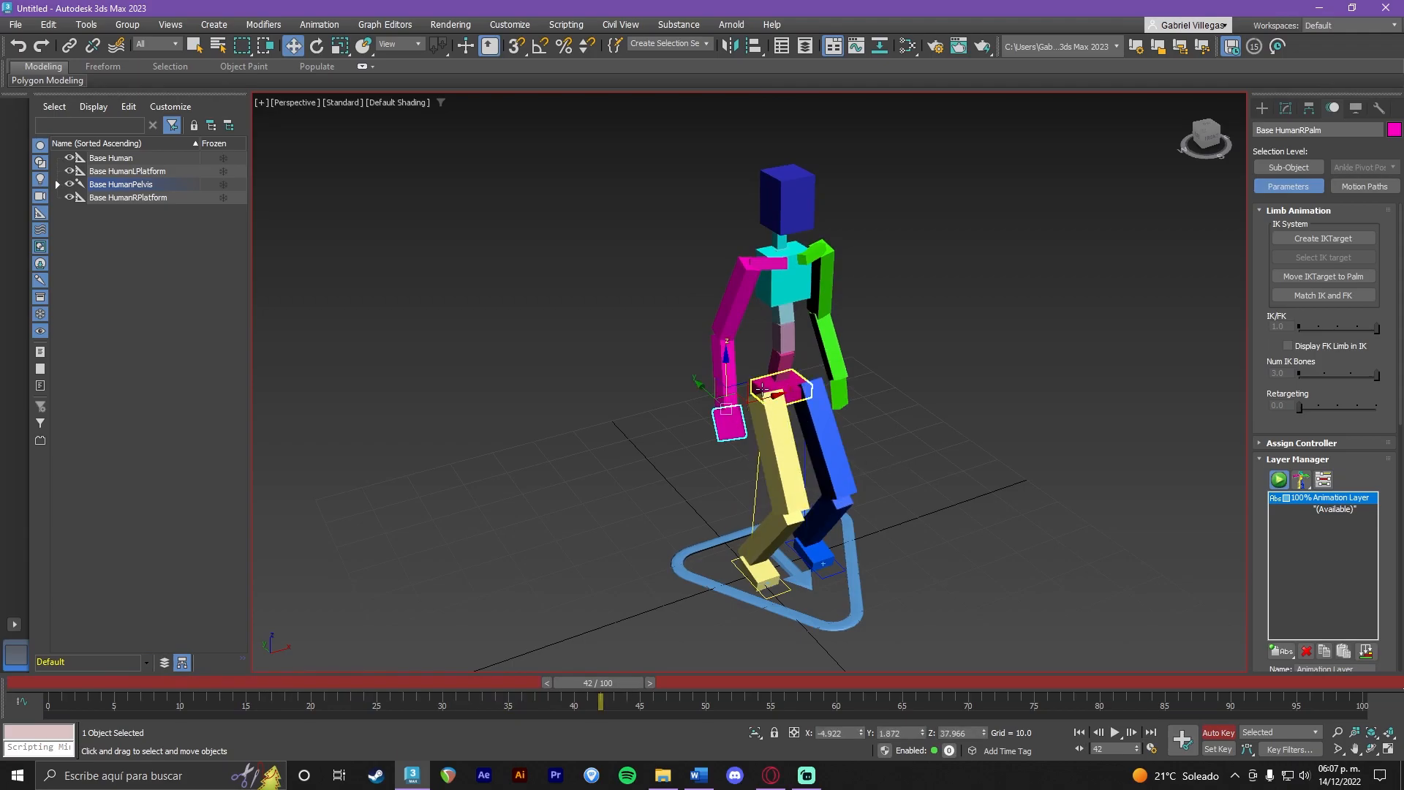
scroll(777, 364, "up", 2)
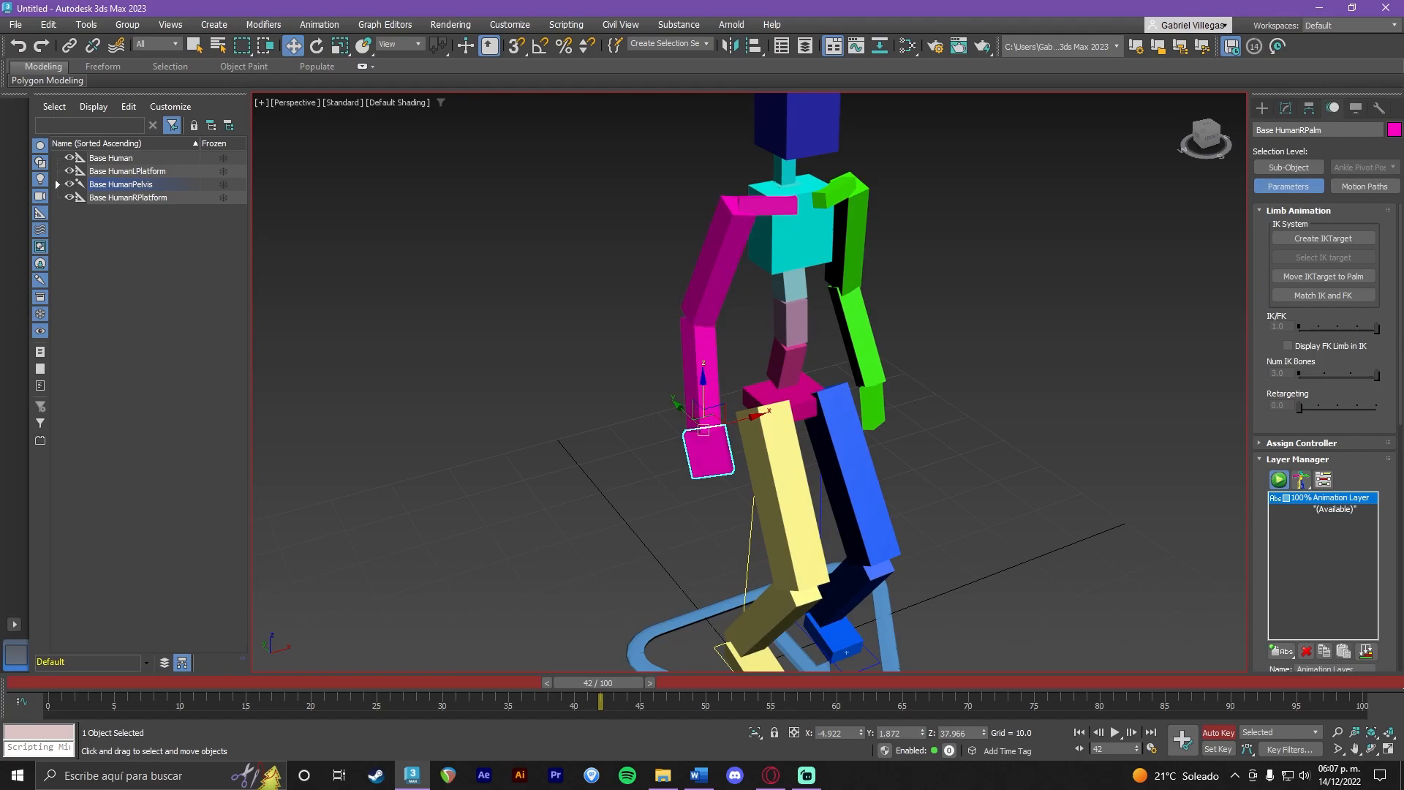
scroll(1394, 423, "down", 3)
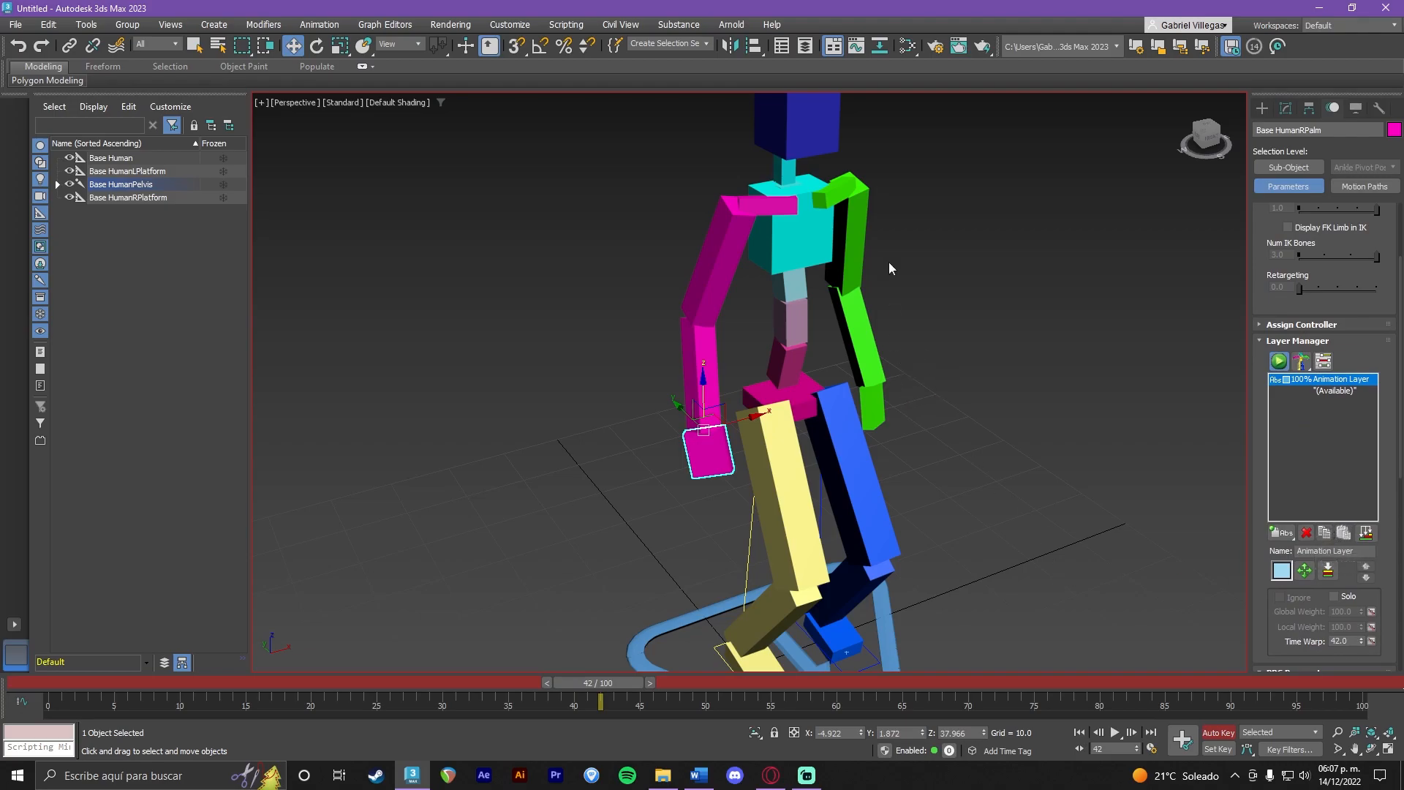
left_click(877, 415)
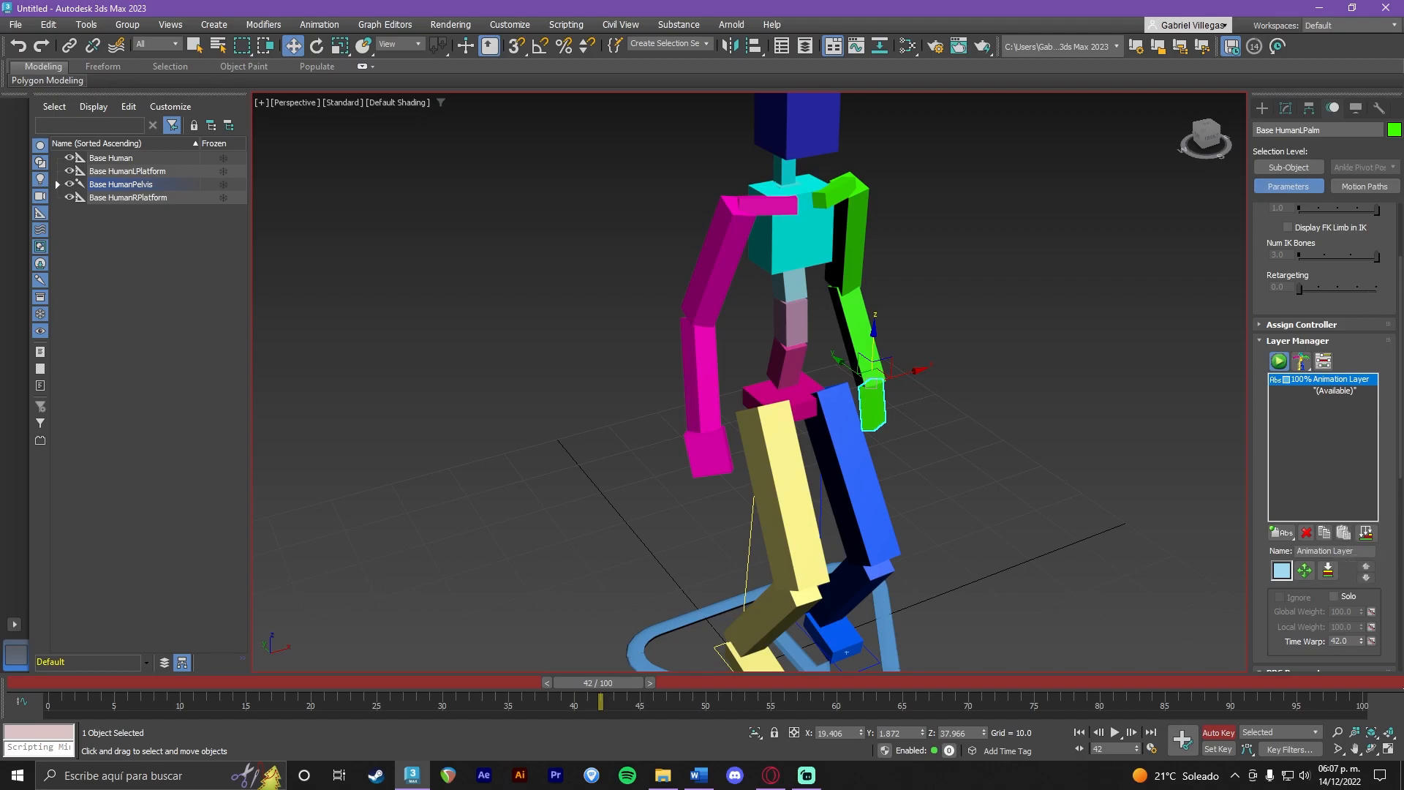
scroll(1034, 414, "down", 3)
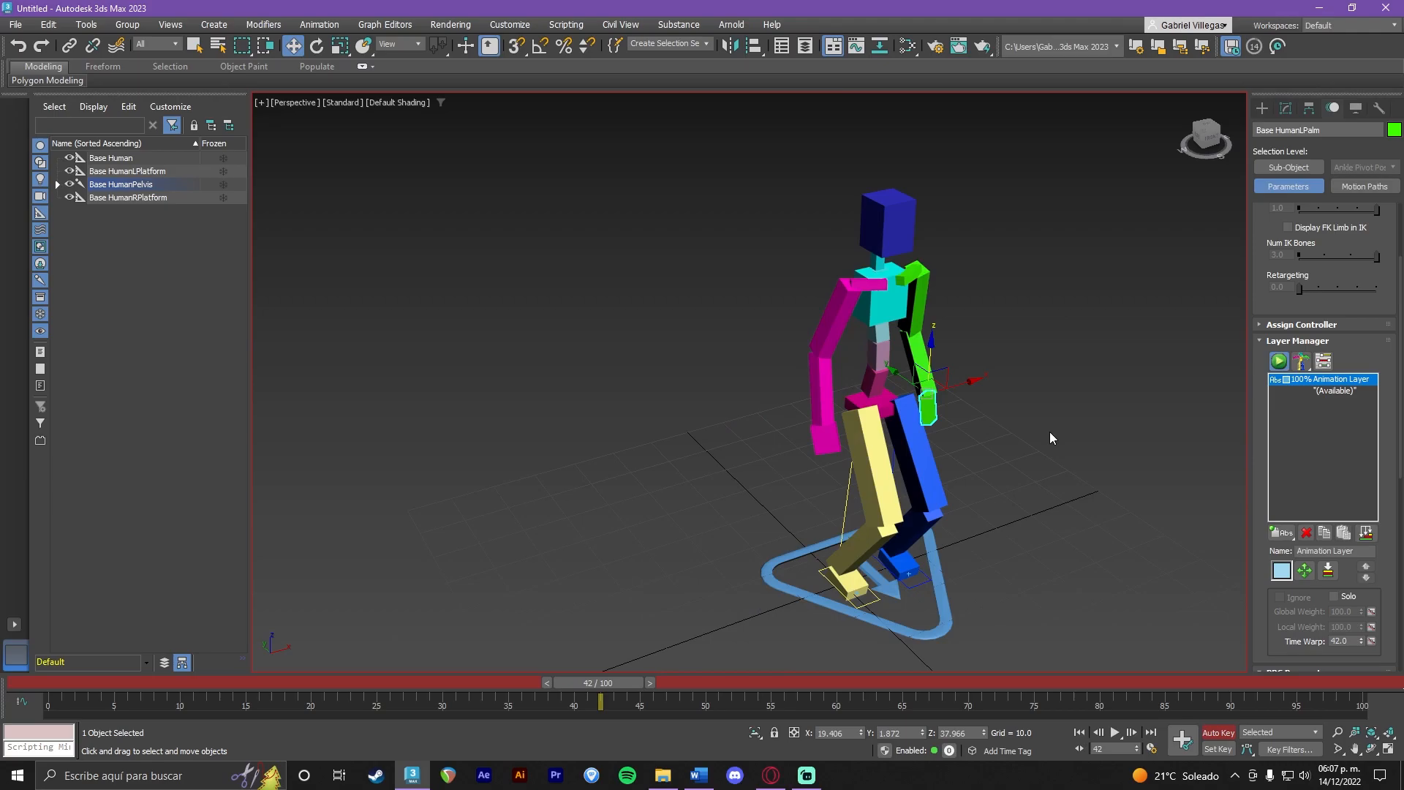
middle_click_drag(1050, 431, 999, 421, "alt")
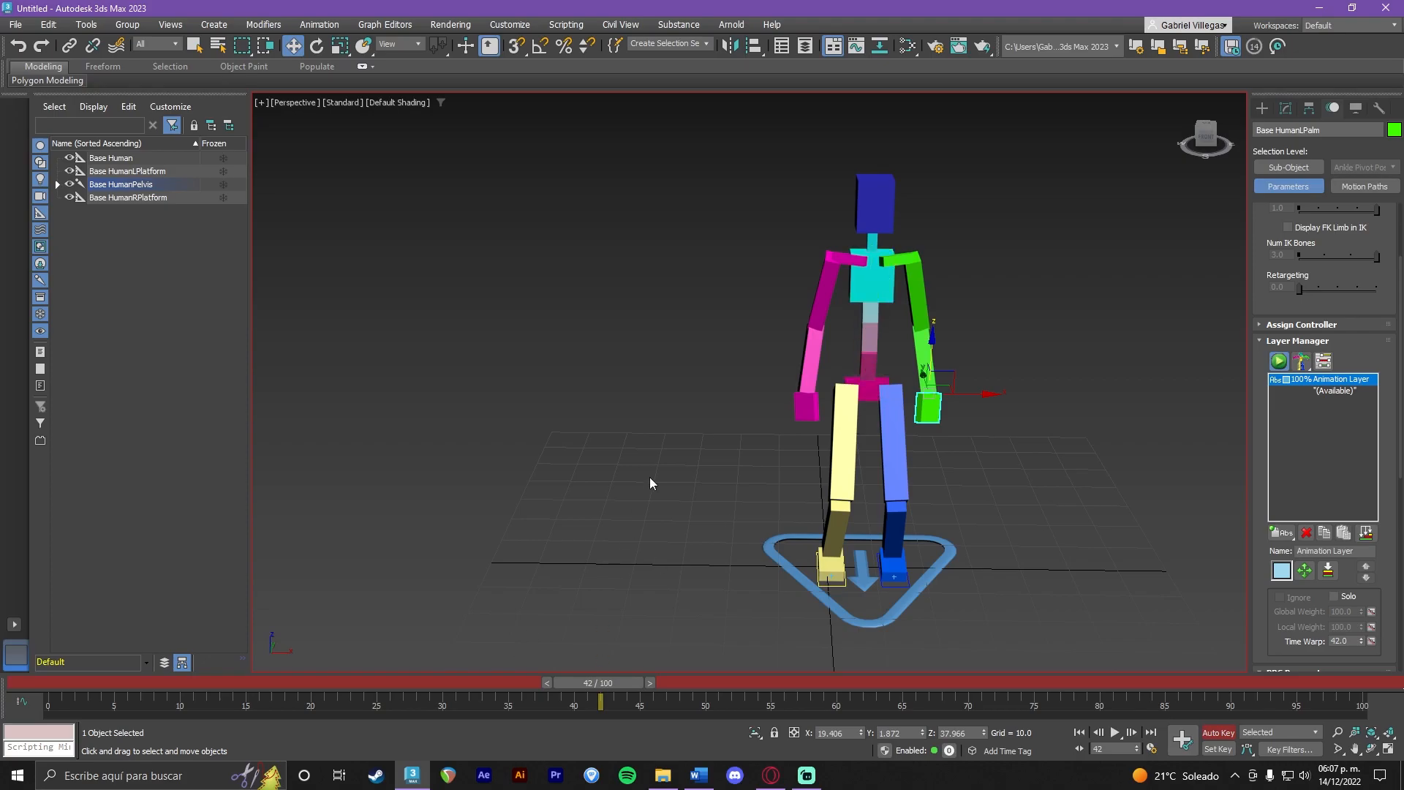
Advance the timeline to frame 53 and select the right arm's three bones.
left_click_drag(610, 682, 802, 682)
key("w")
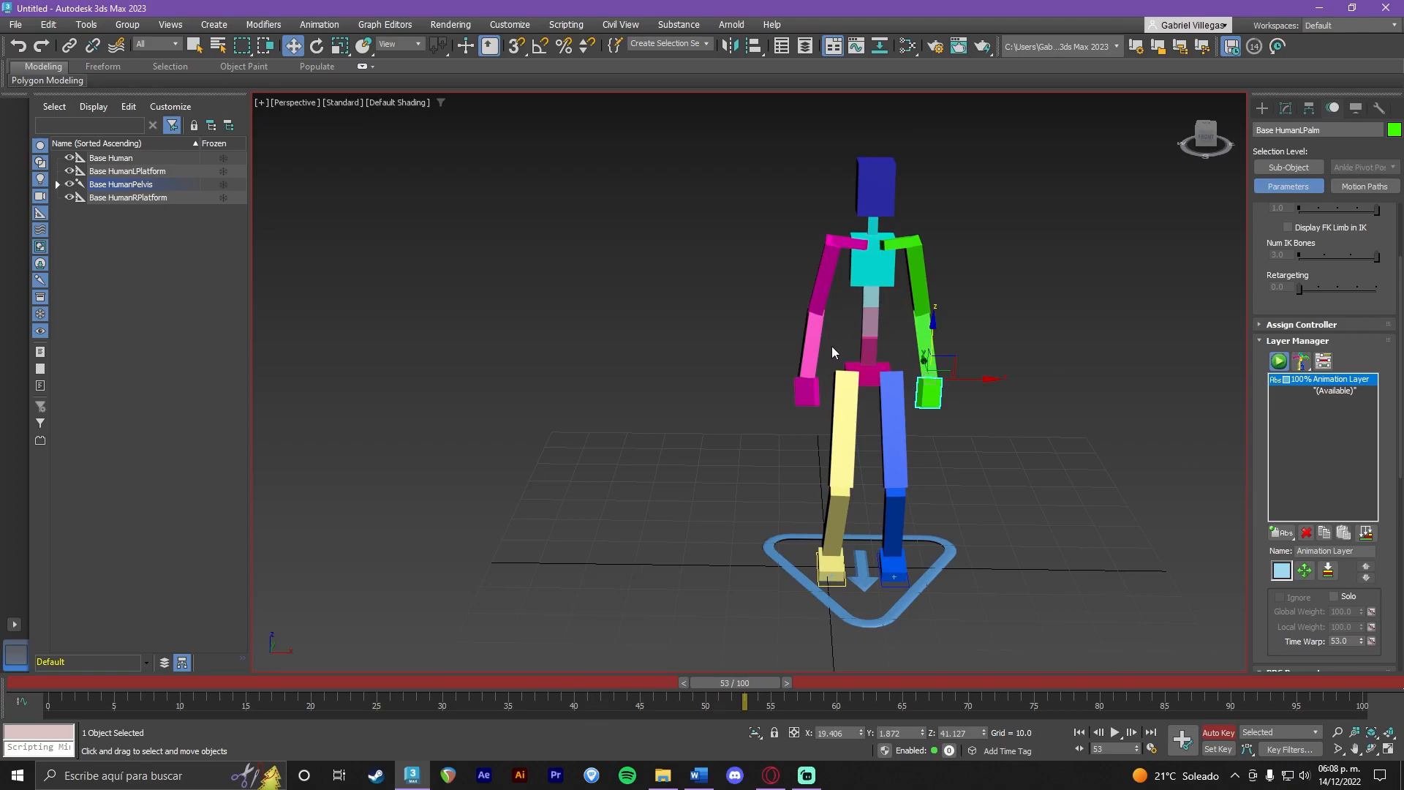
left_click_drag(825, 398, 826, 403)
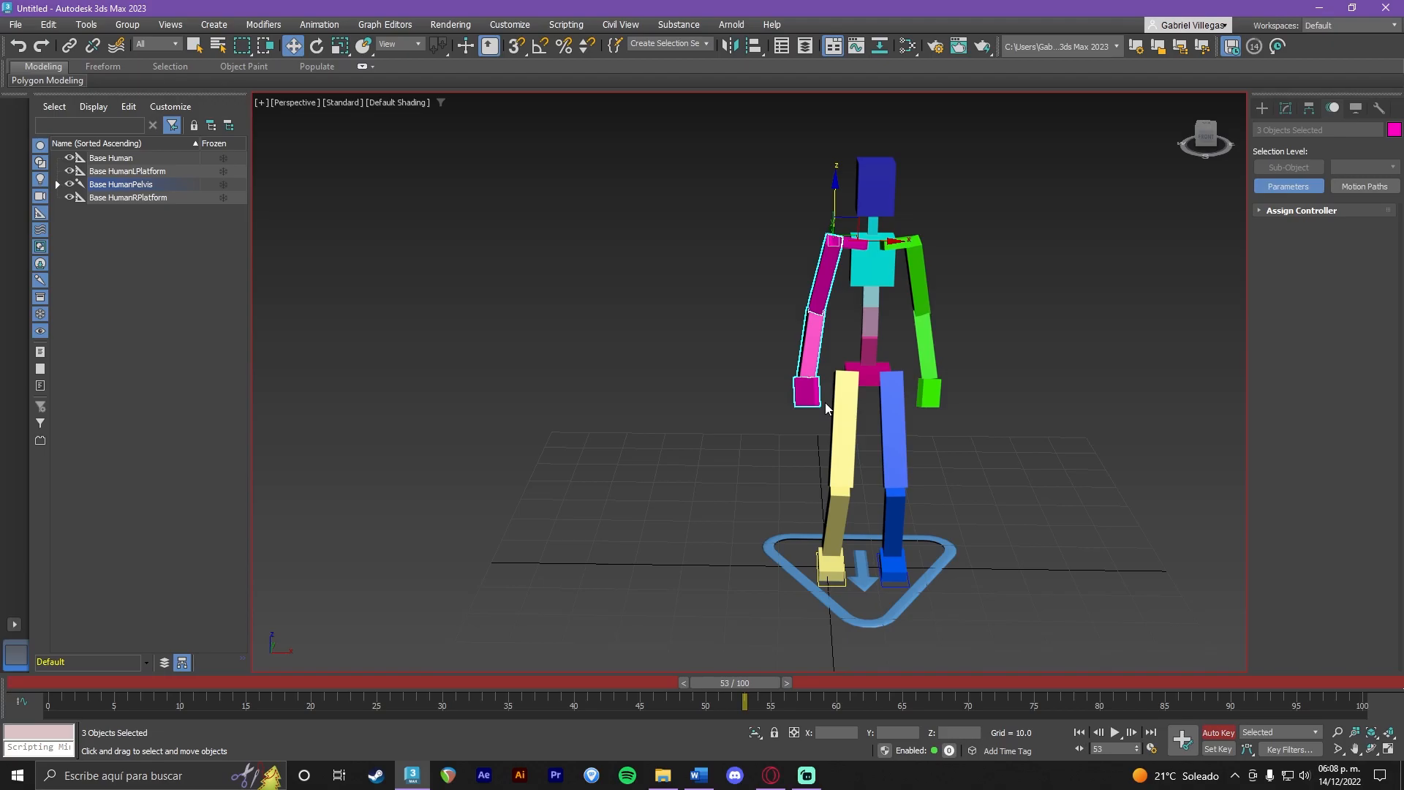
Select the pelvis and play its keyed motion from frame 0, stopping at frame 72.
left_click(874, 368)
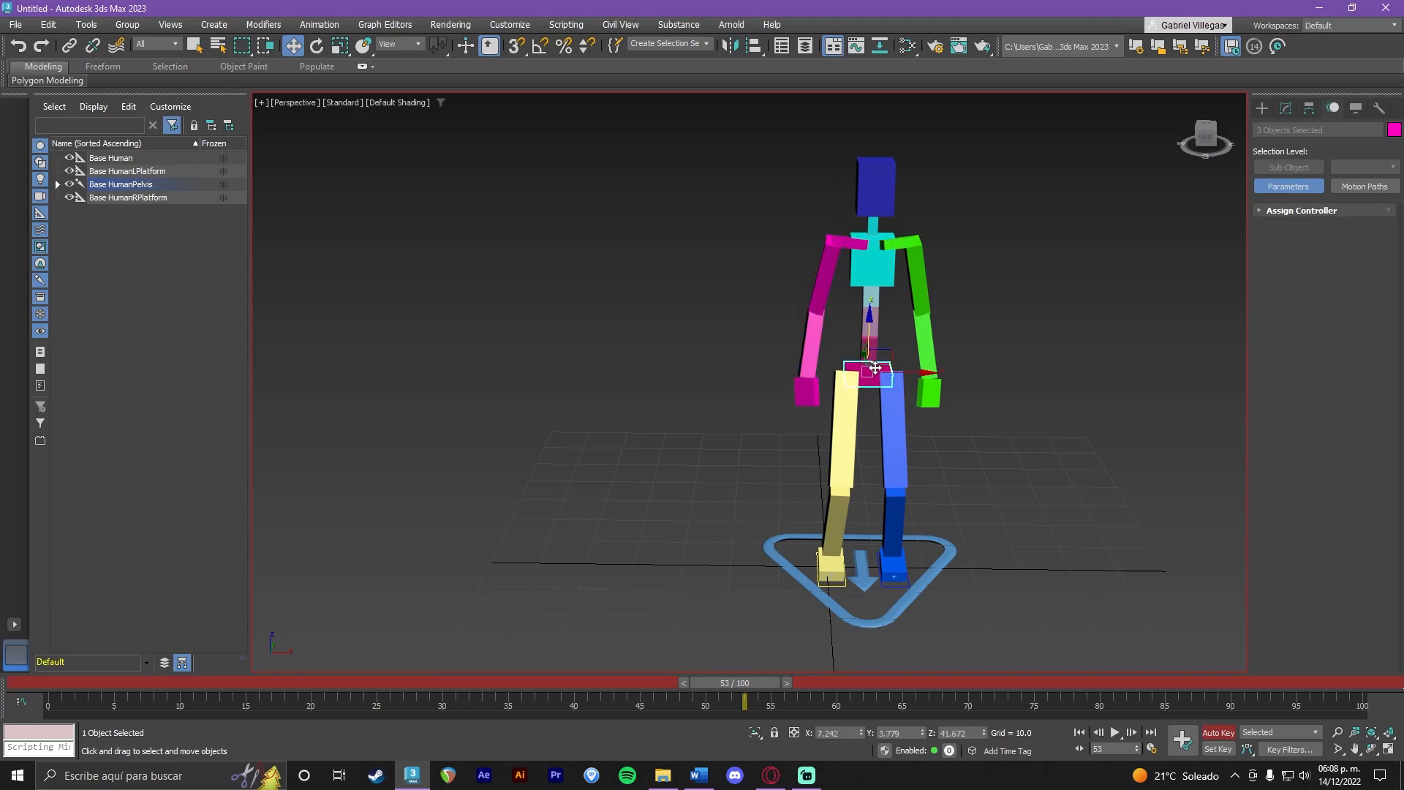
left_click(50, 684)
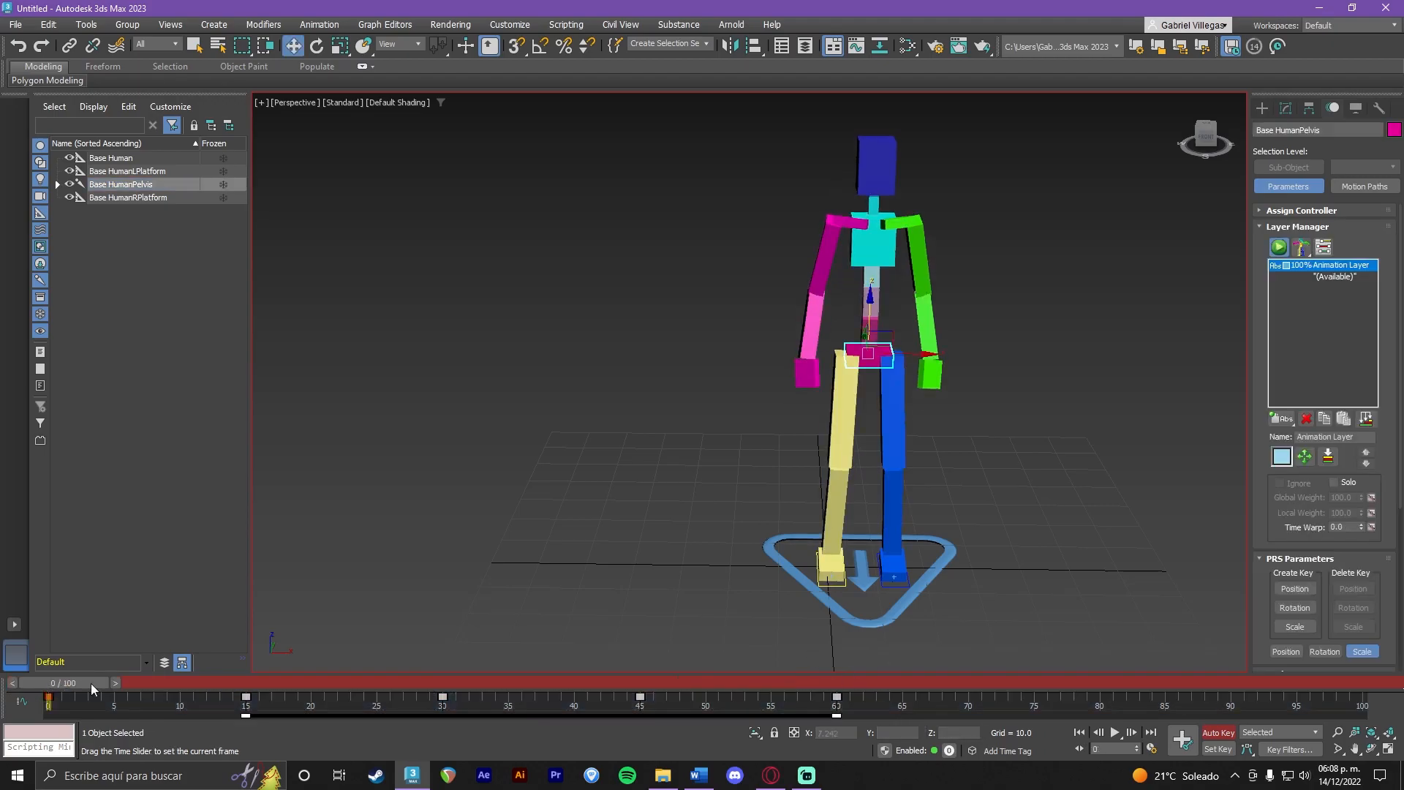
left_click(1116, 733)
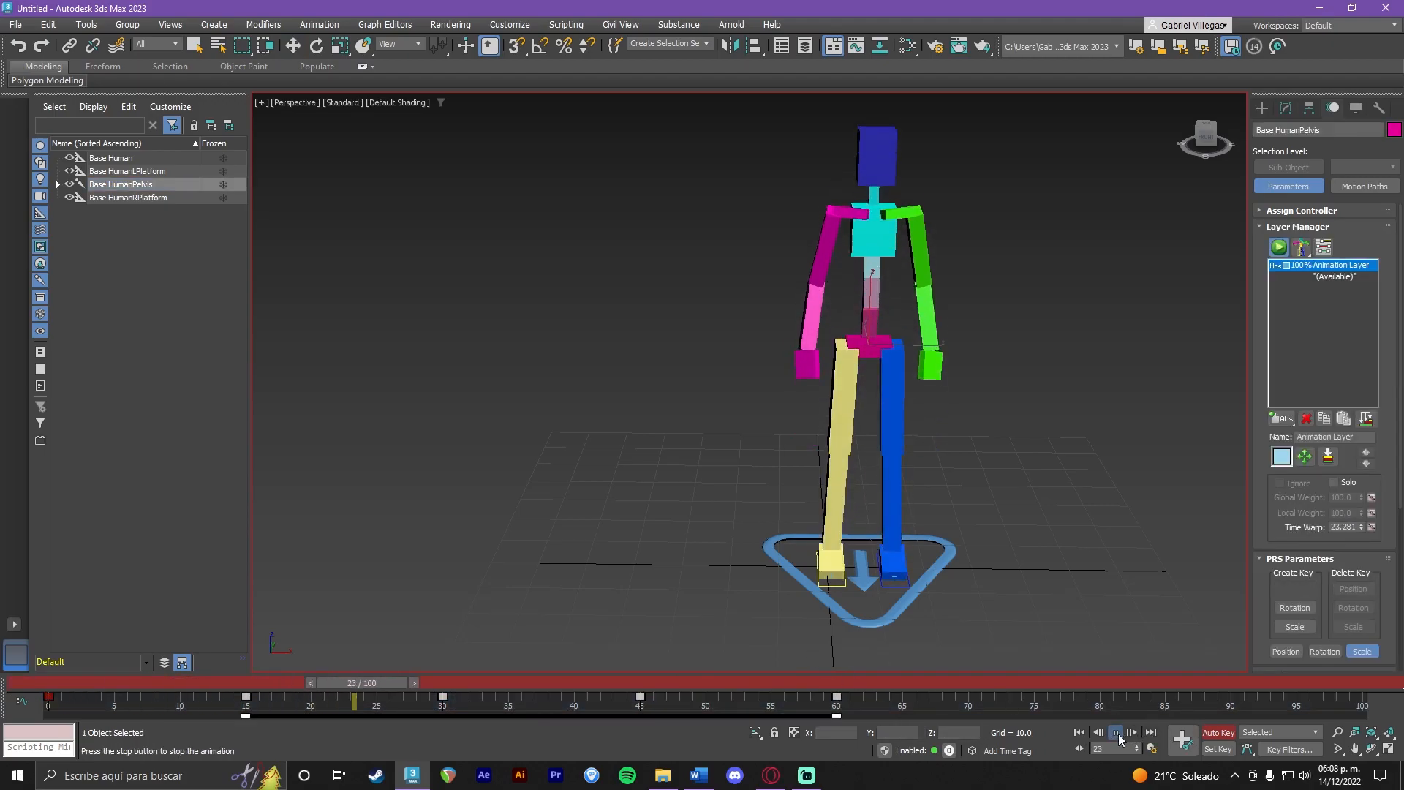
left_click(1116, 732)
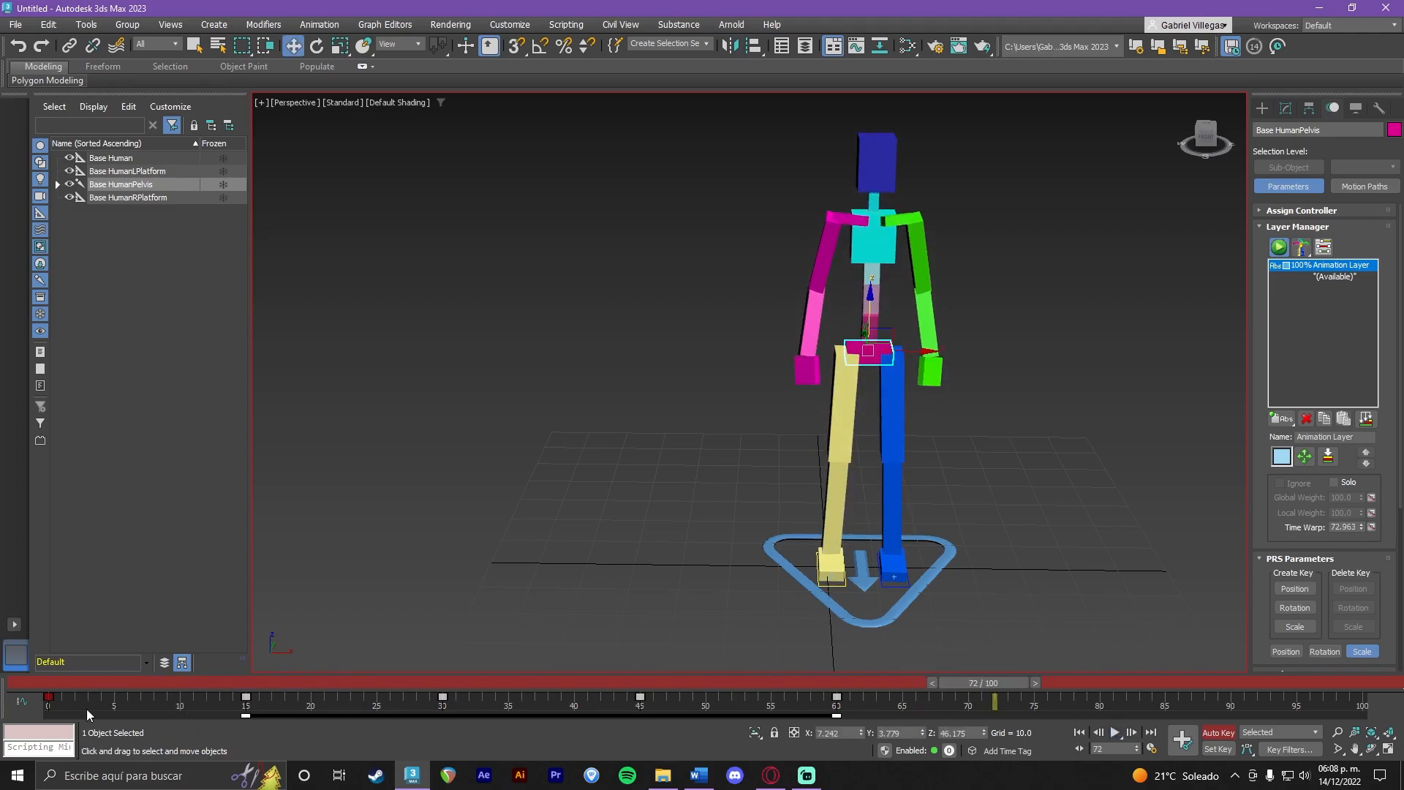
Delete the whole character rig and return the timeline to frame 0.
key("Delete")
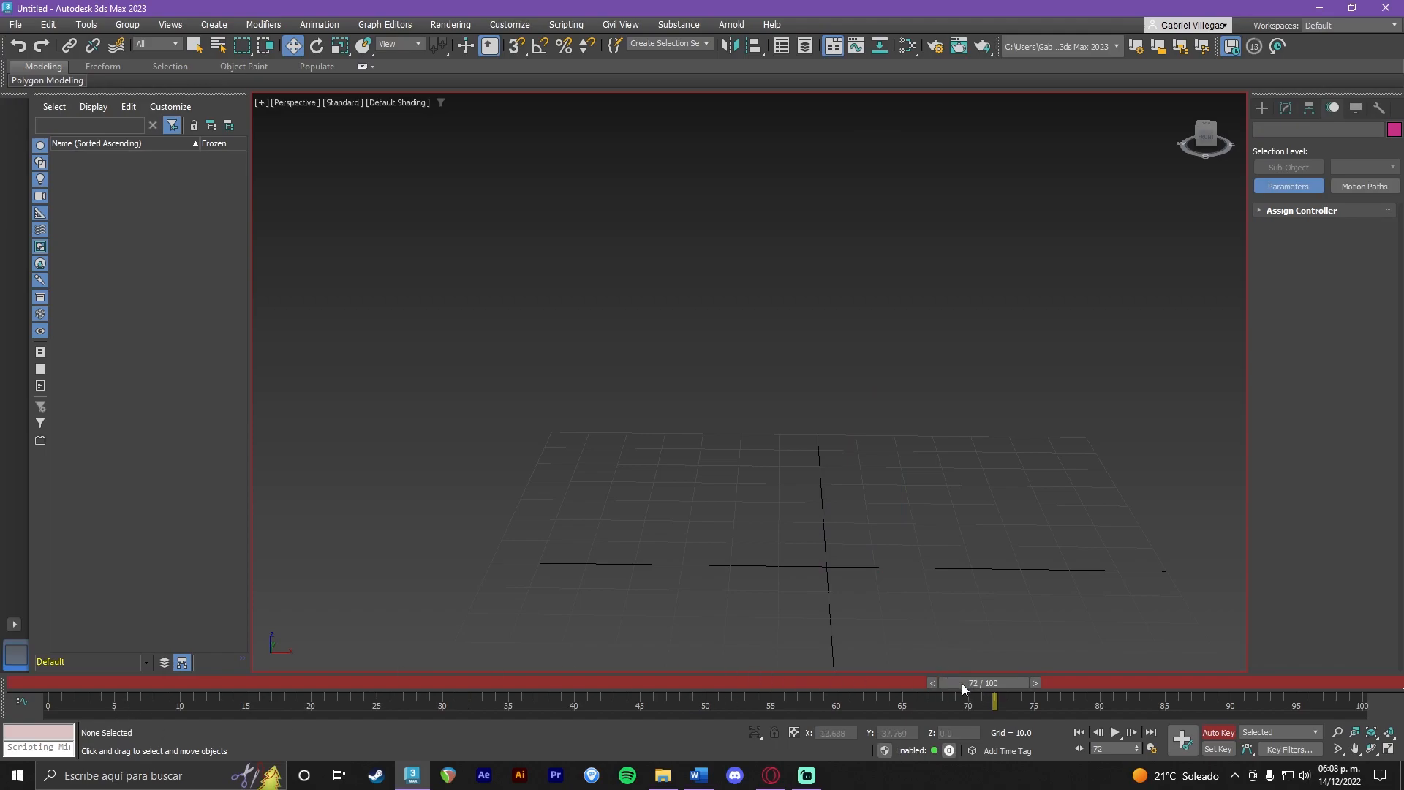
left_click_drag(962, 683, 44, 683)
Create a new CATParent from the Base Human preset with a CATUnits Ratio of about 0.396.
left_click(1259, 113)
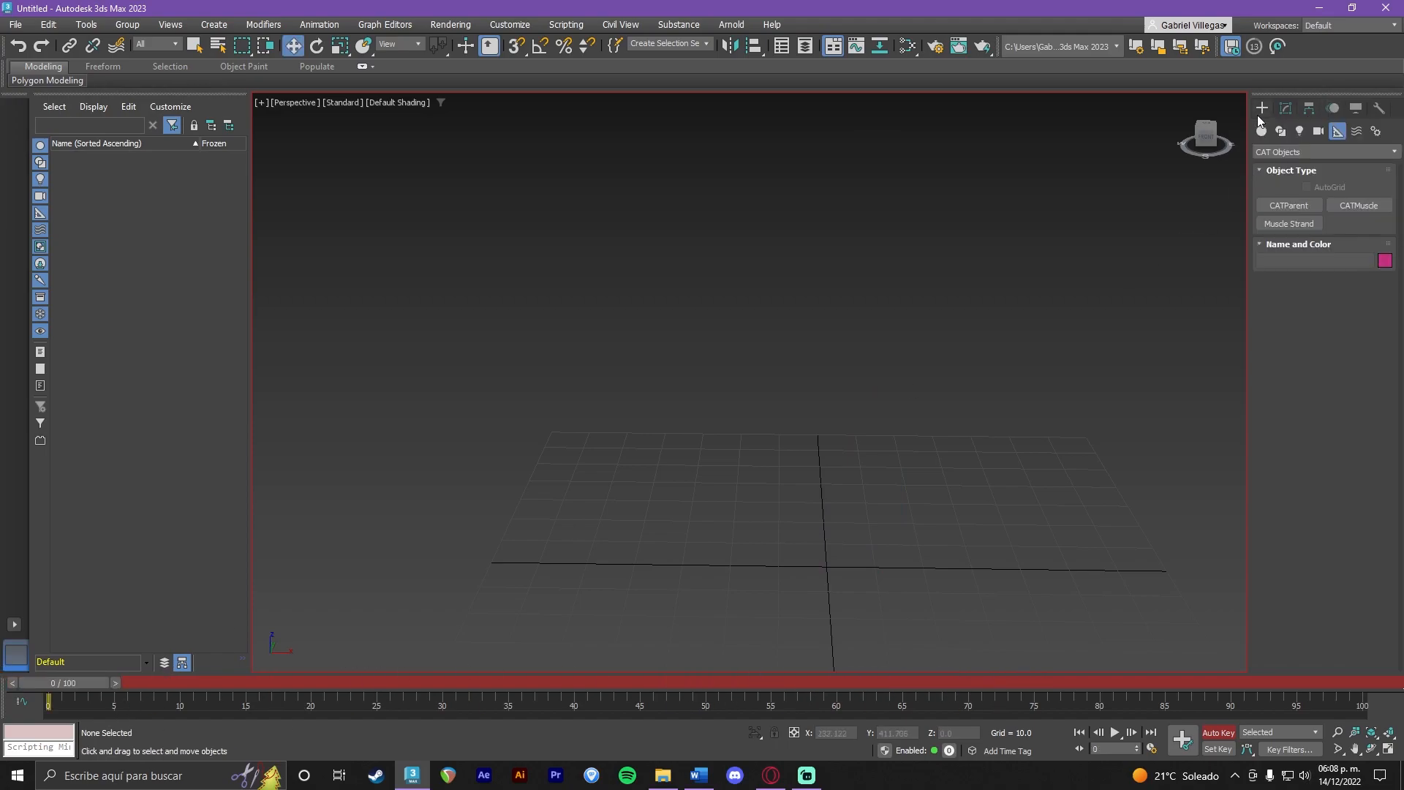
left_click(1301, 208)
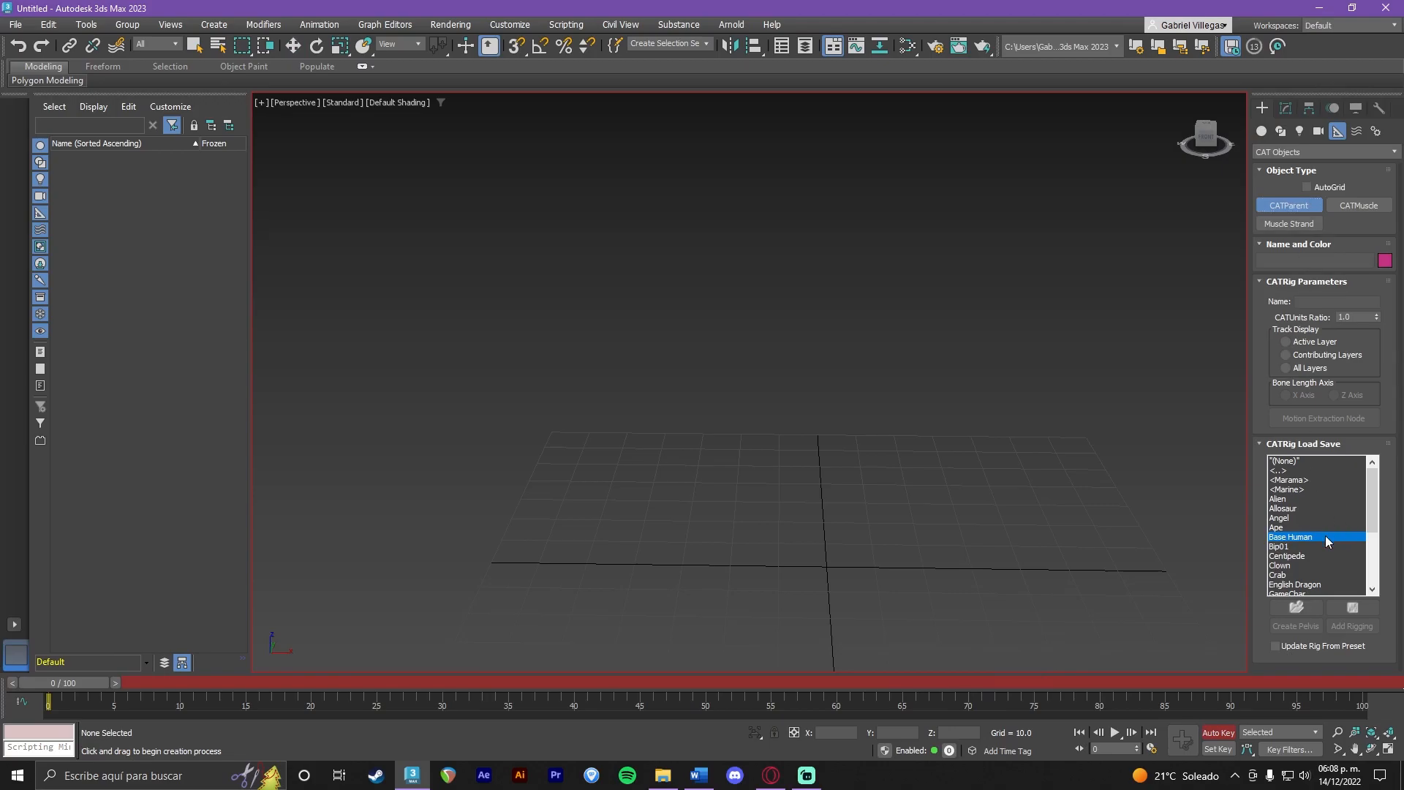
left_click_drag(846, 539, 1207, 533)
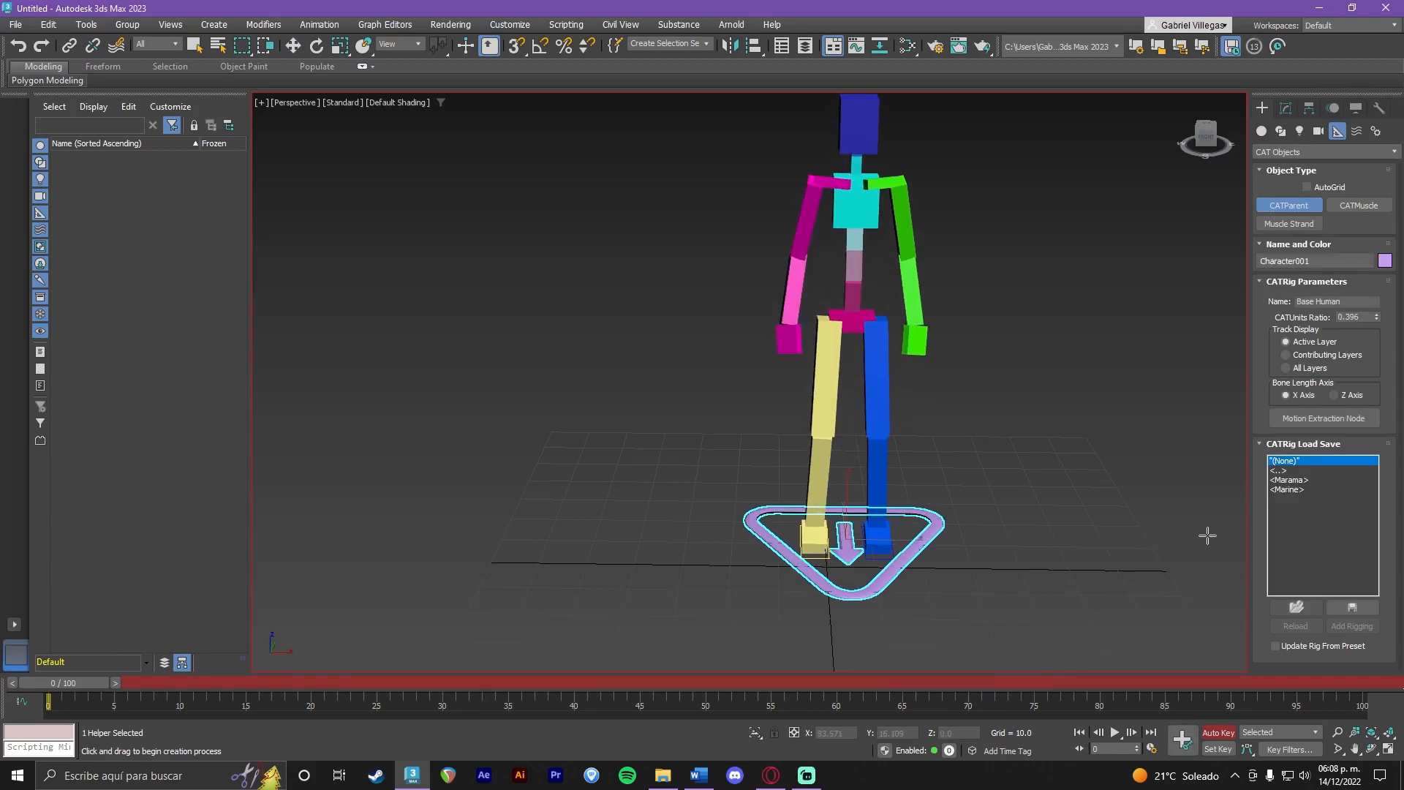
scroll(1041, 405, "up", 3)
middle_click_drag(1001, 379, 1057, 495)
scroll(1050, 426, "down", 3)
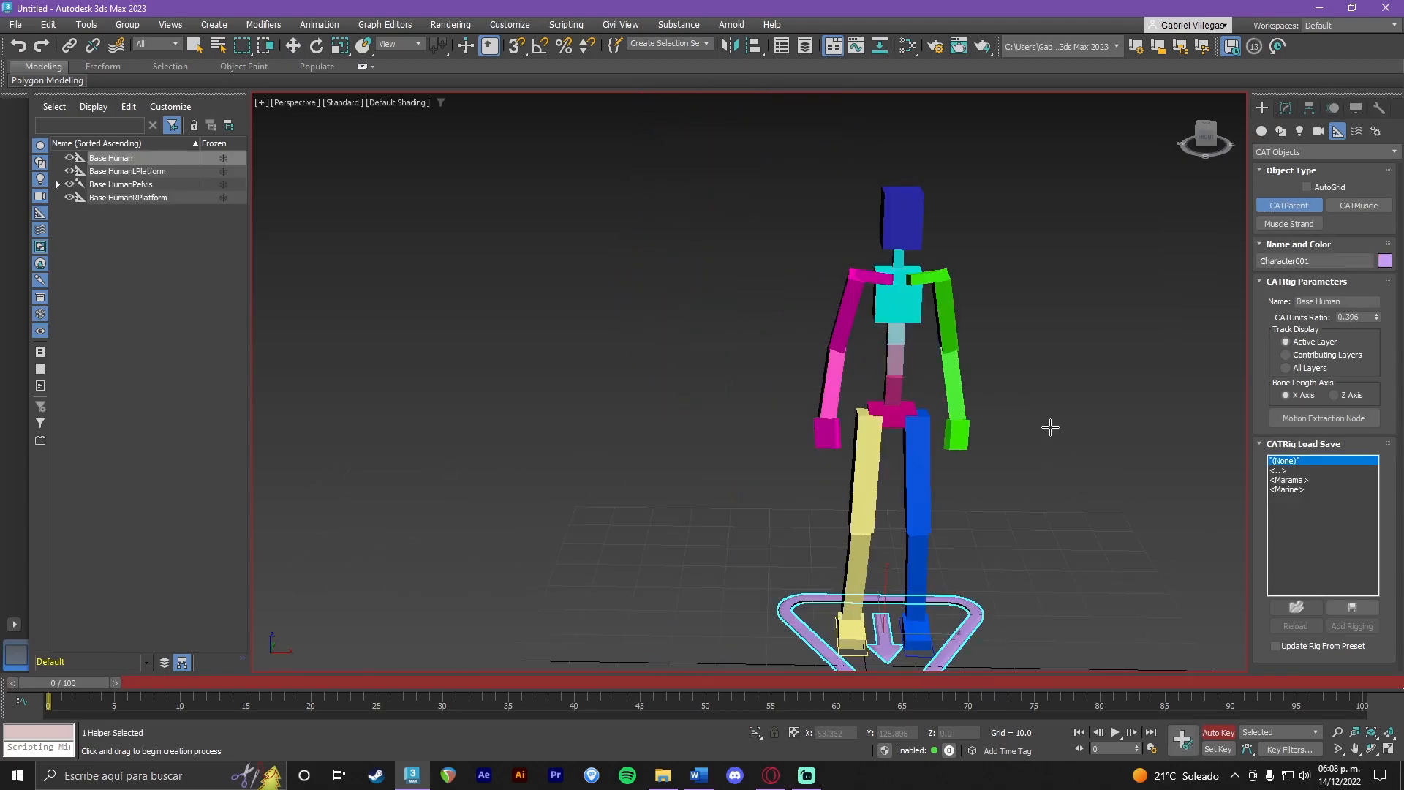
middle_click_drag(1050, 426, 1054, 395)
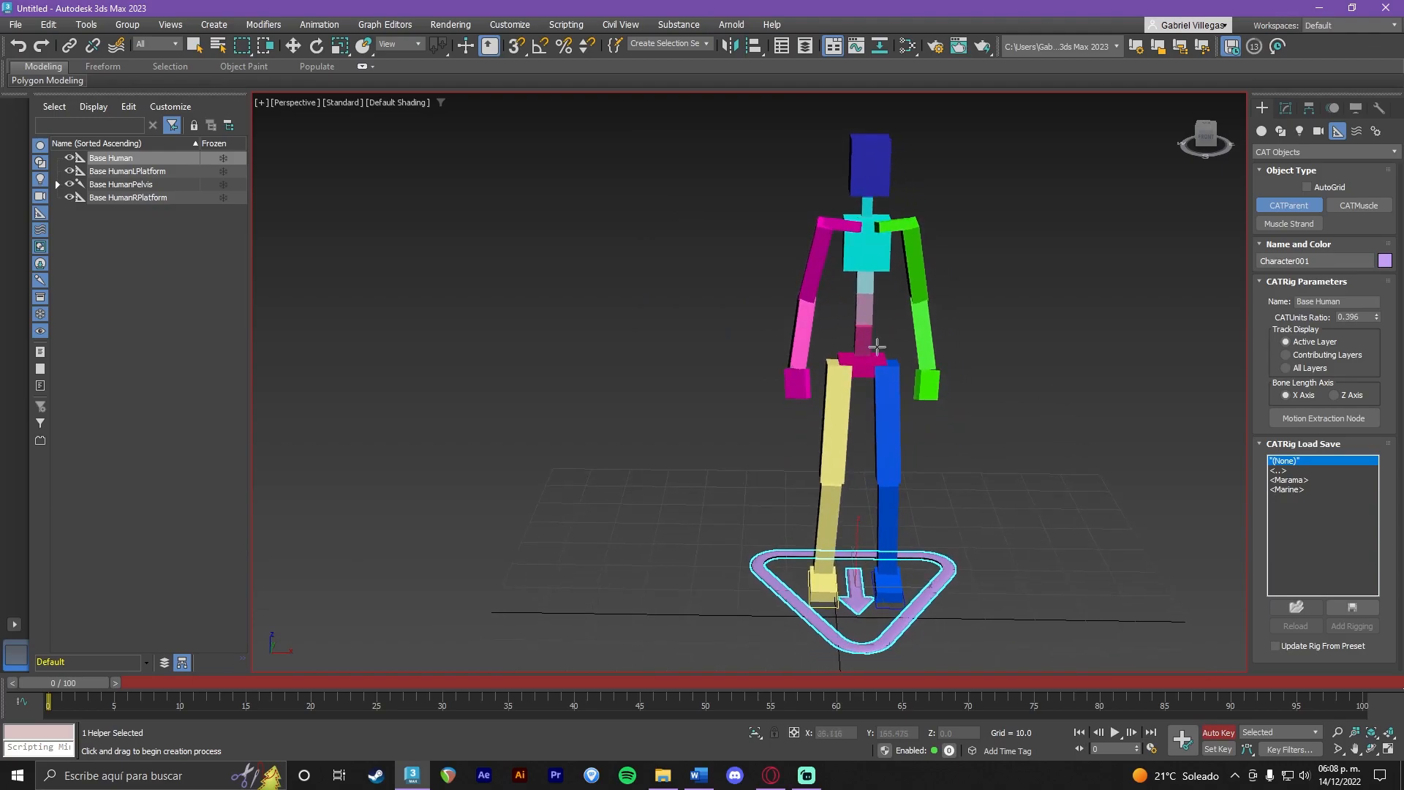
Select the pelvis, advance the timeline to frame 15 and switch the rig from setup mode to animation mode.
key("w")
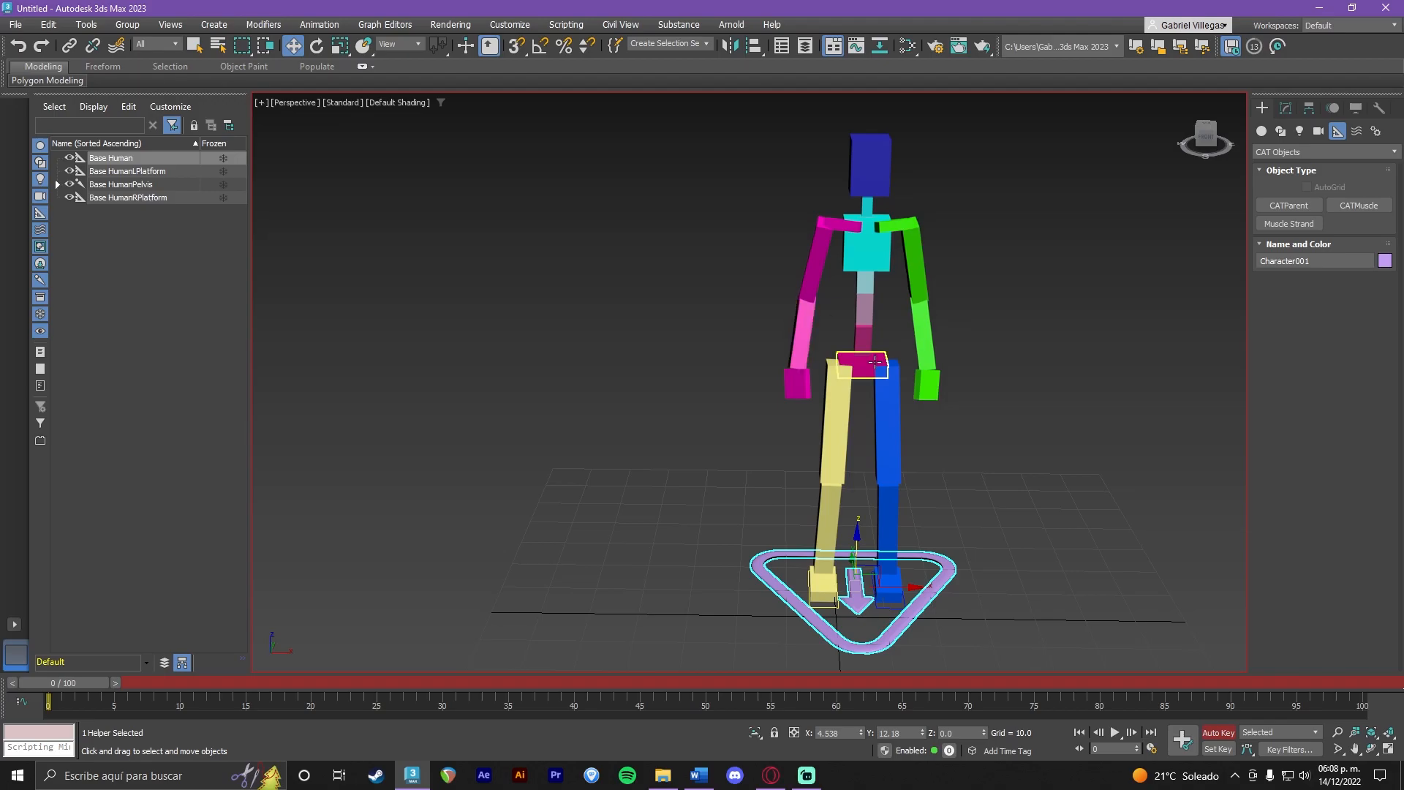
left_click(874, 362)
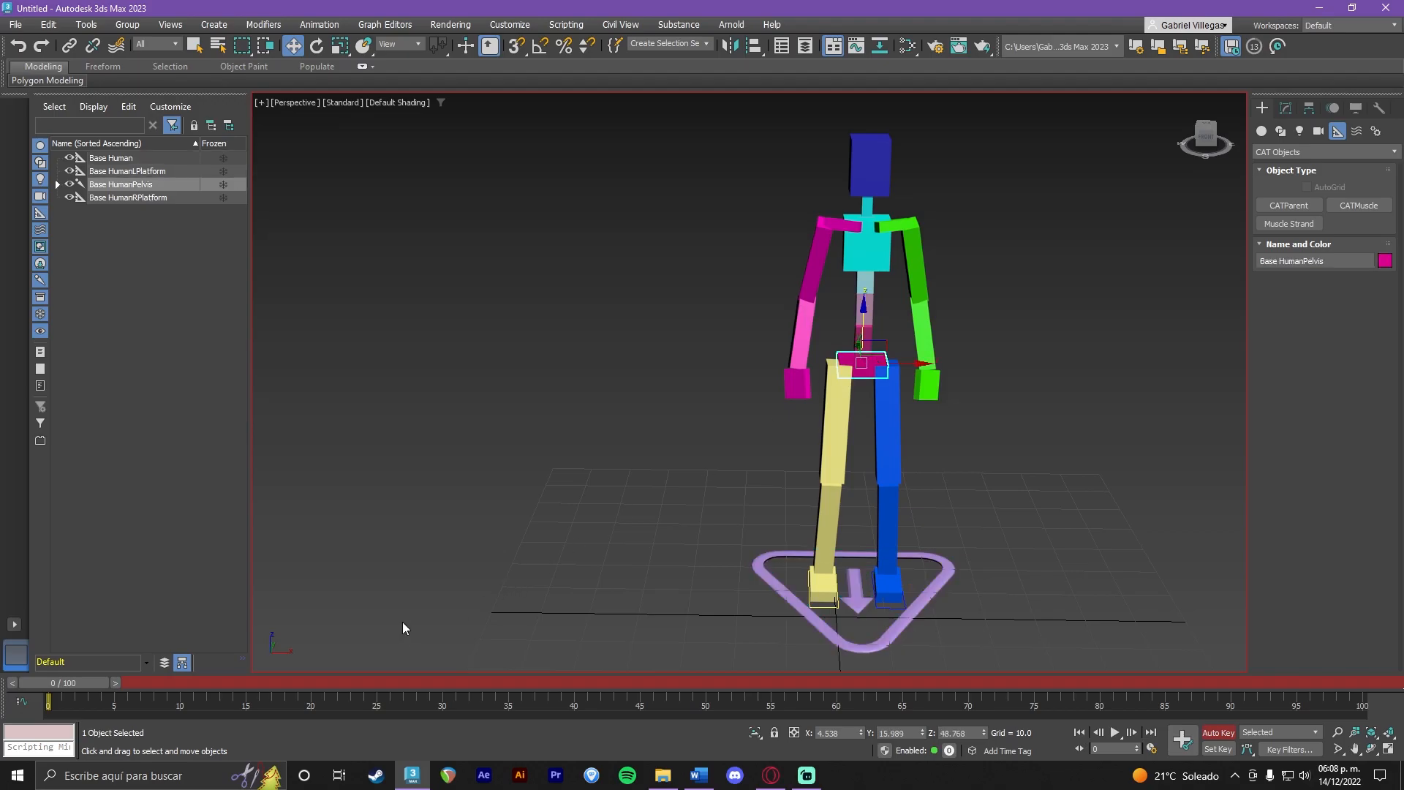
scroll(853, 393, "up", 2)
middle_click_drag(852, 393, 822, 465)
scroll(822, 465, "down", 2)
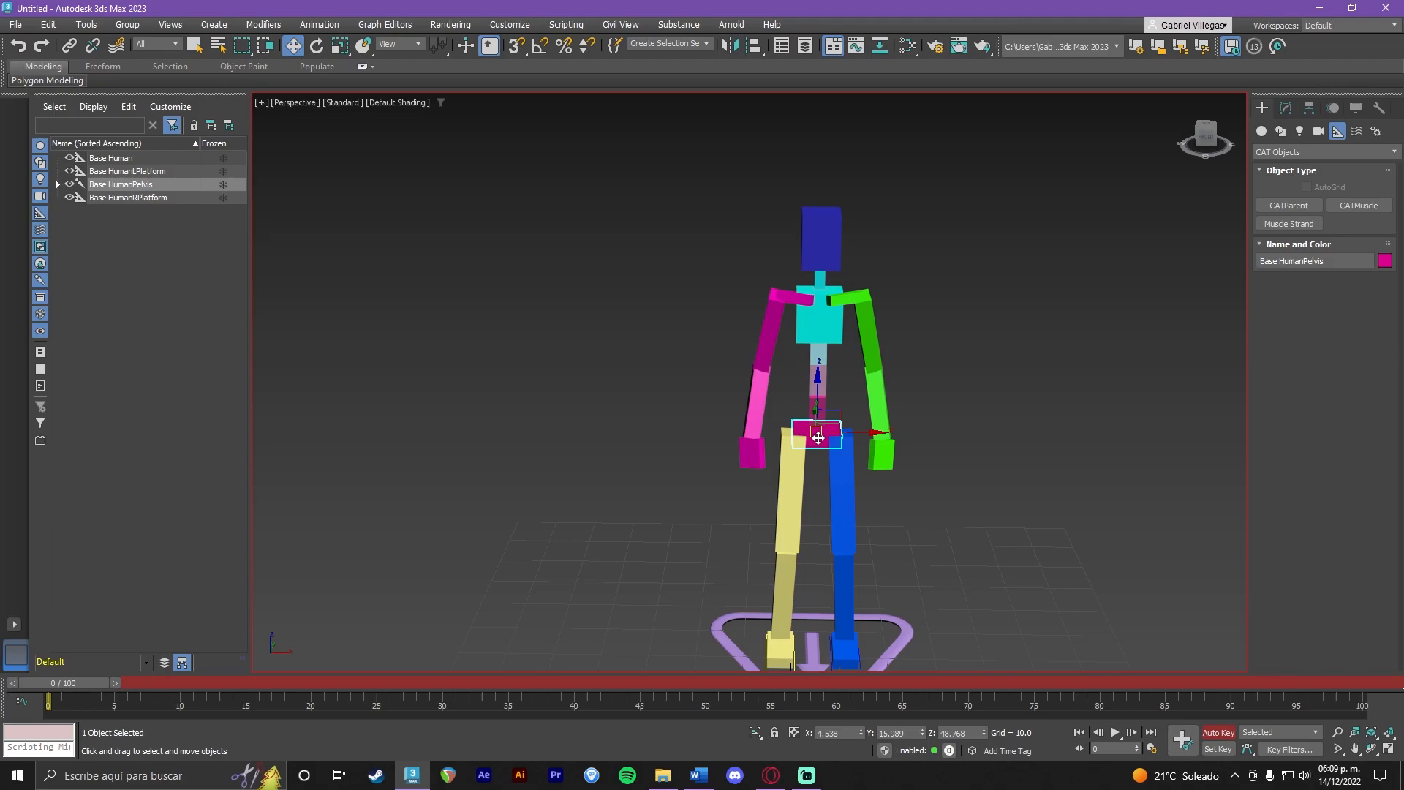
middle_click_drag(892, 502, 895, 432)
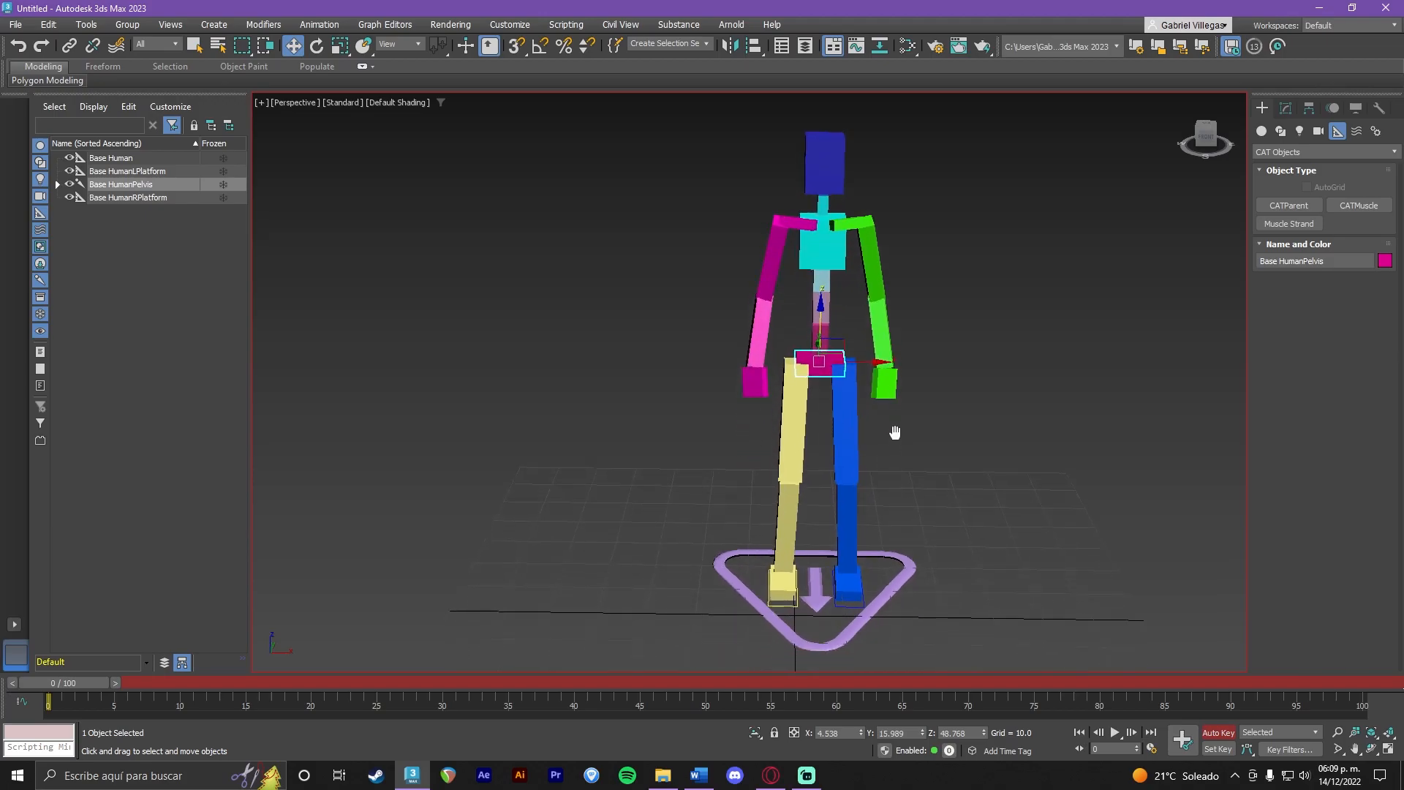
scroll(895, 432, "up", 3)
scroll(896, 432, "down", 2)
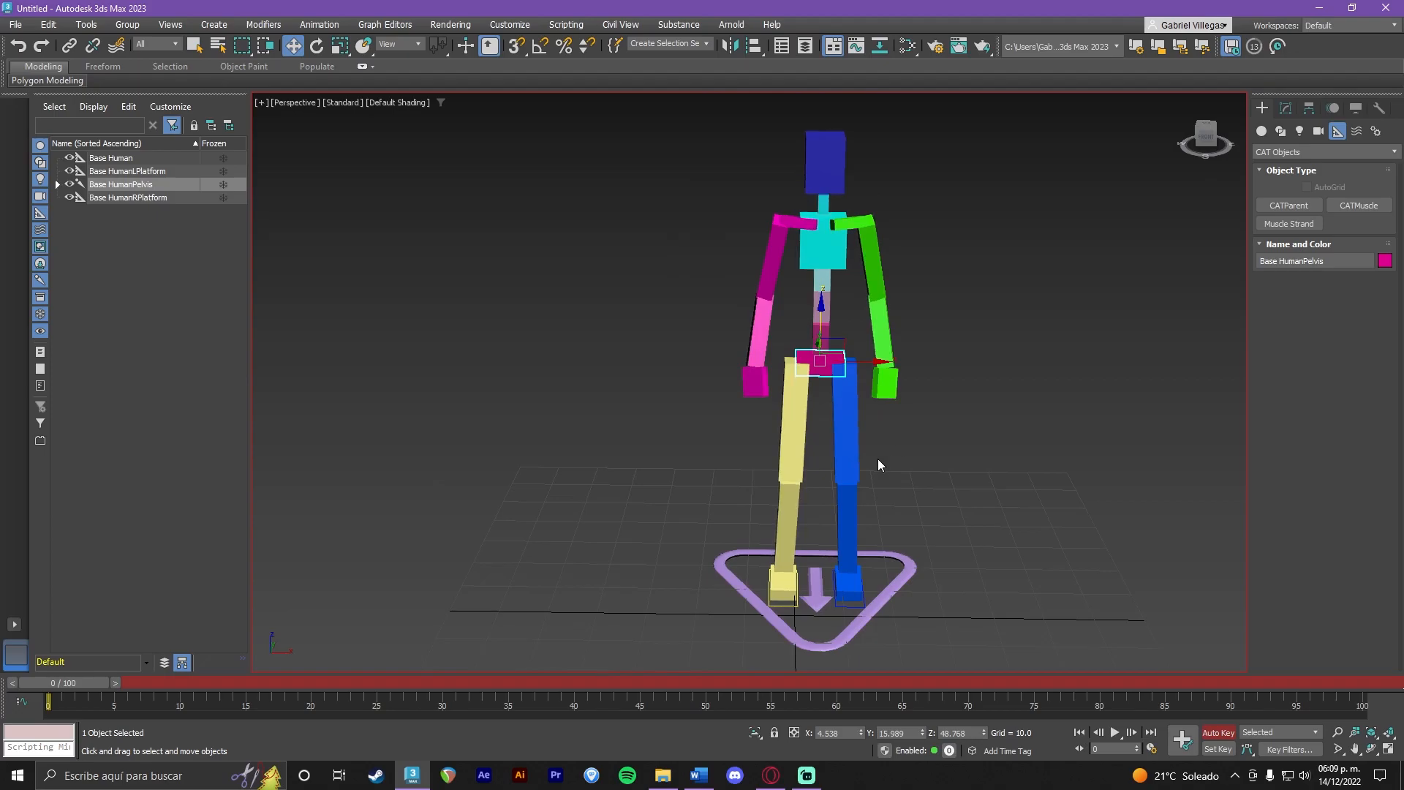
left_click_drag(76, 683, 268, 683)
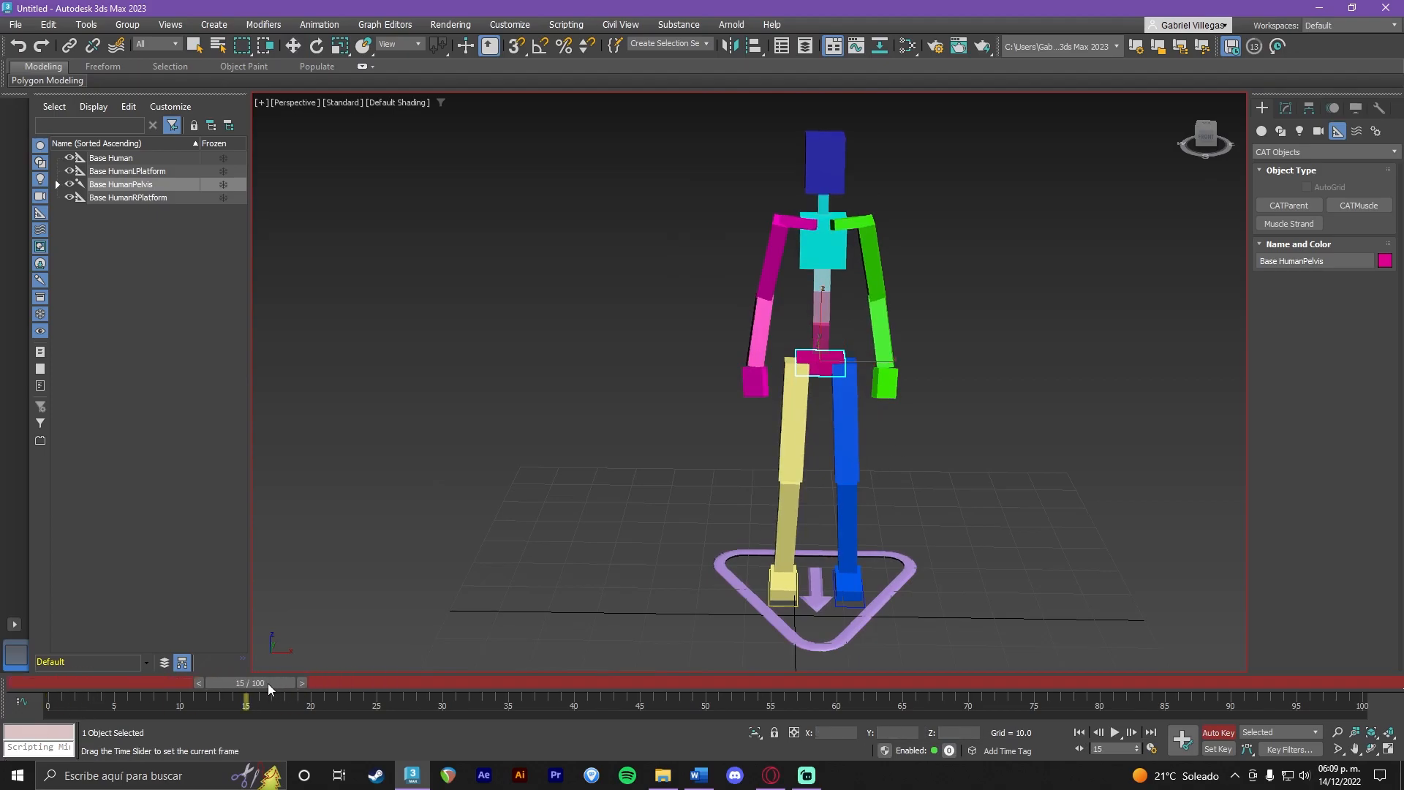
left_click(1333, 109)
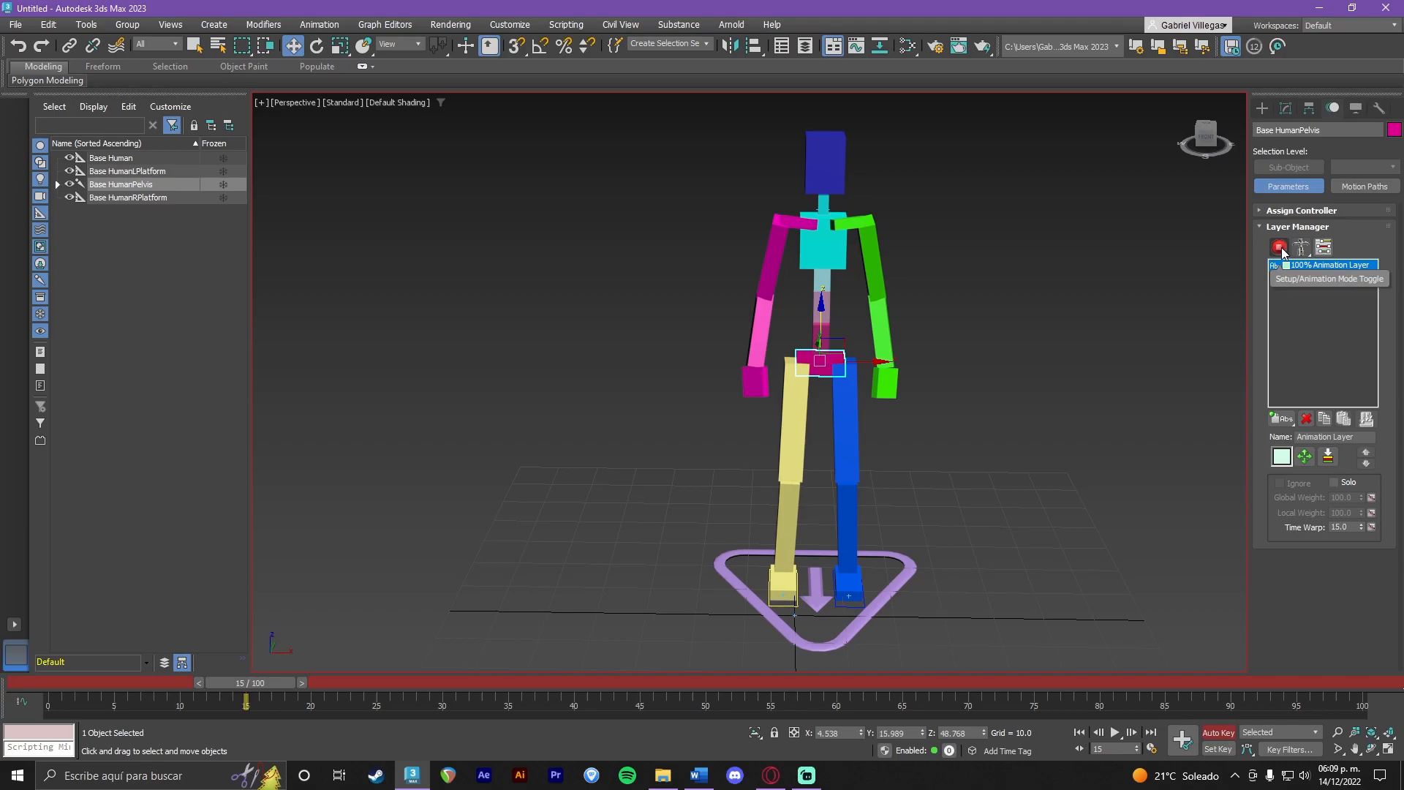
left_click(1280, 247)
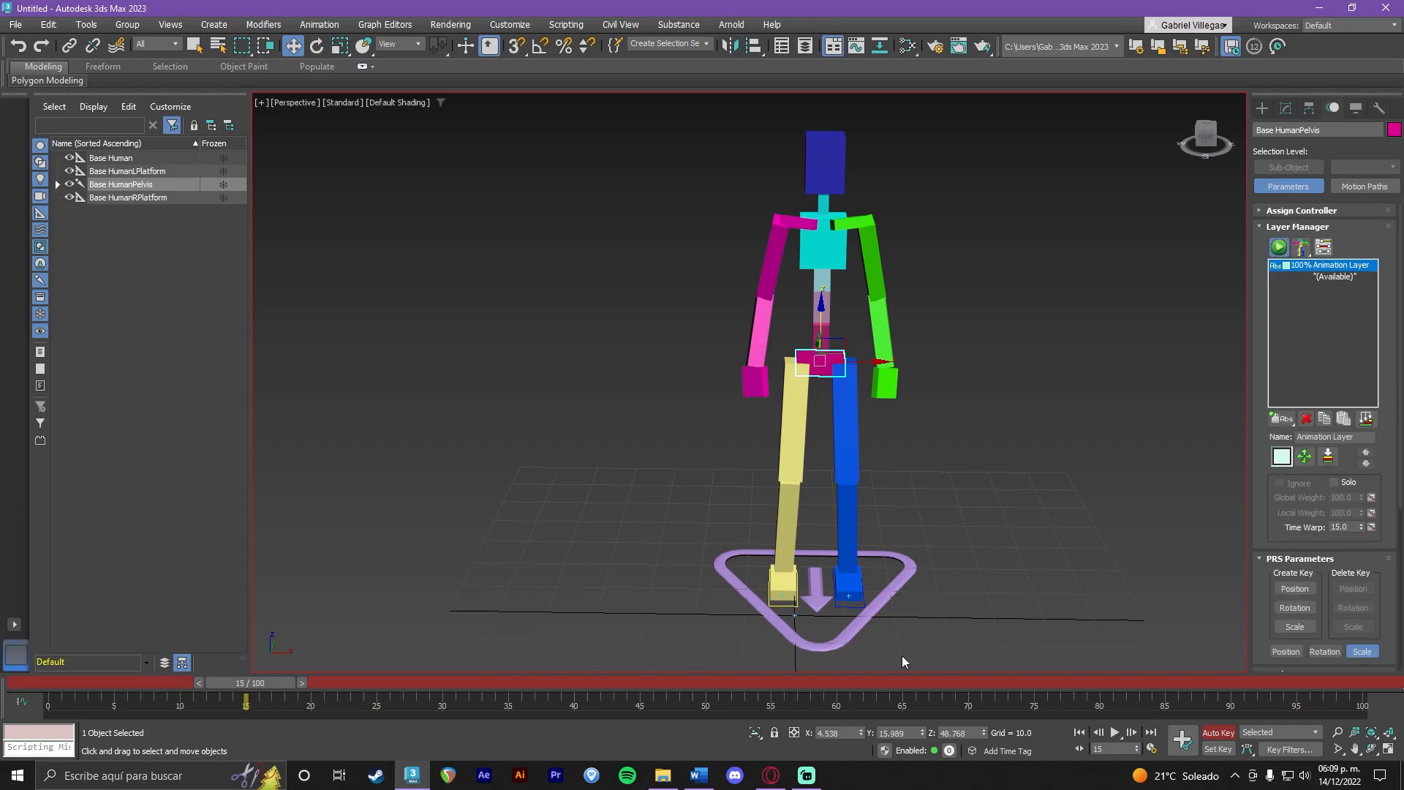
Rotate the pelvis about 25 degrees around its vertical axis at frame 15 and return the timeline to frame 0.
key("e")
left_click_drag(850, 382, 812, 385)
left_click_drag(286, 681, 90, 683)
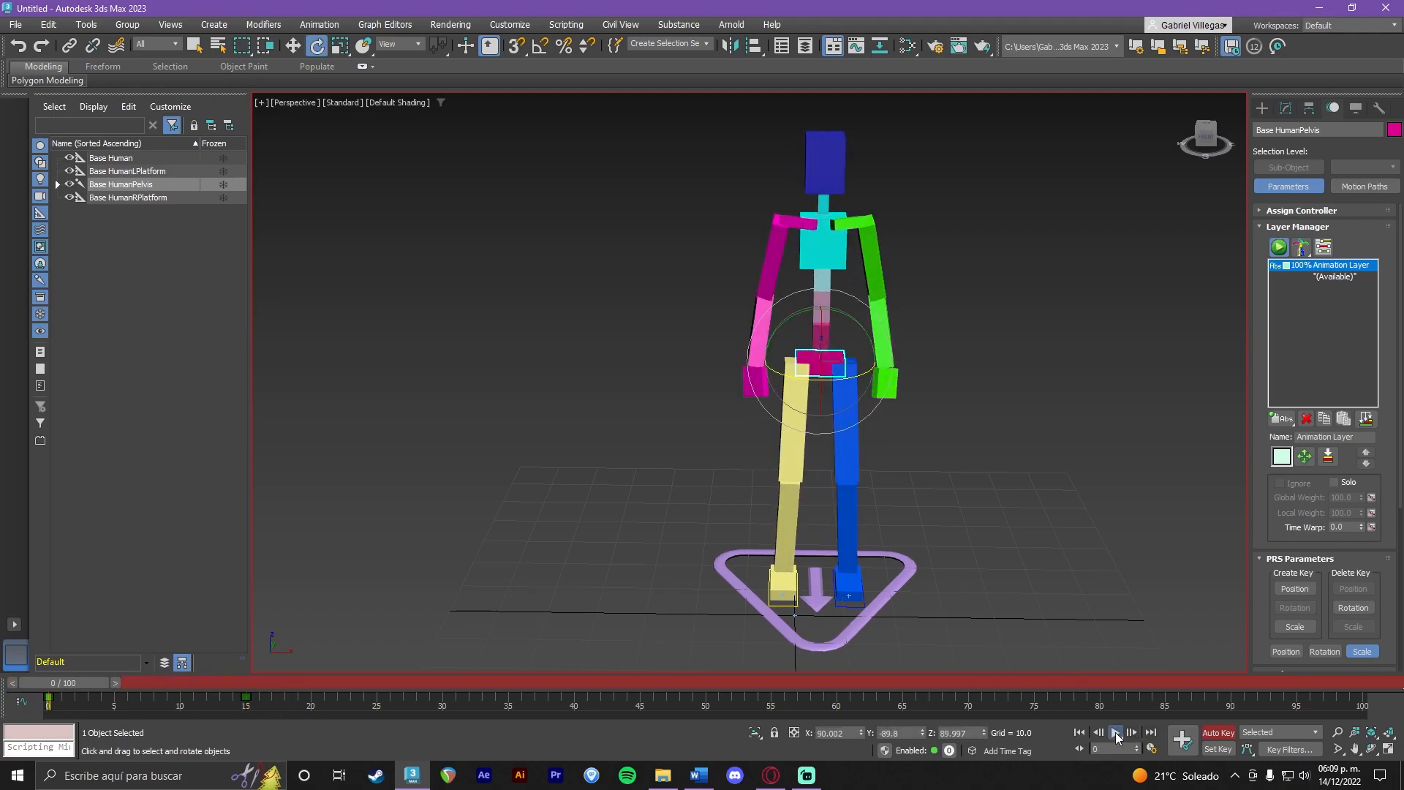
Rotate the pelvis back to face forward at frame 25, and play the motion from frame 0.
left_click_drag(344, 683, 386, 686)
left_click(414, 684)
key("e")
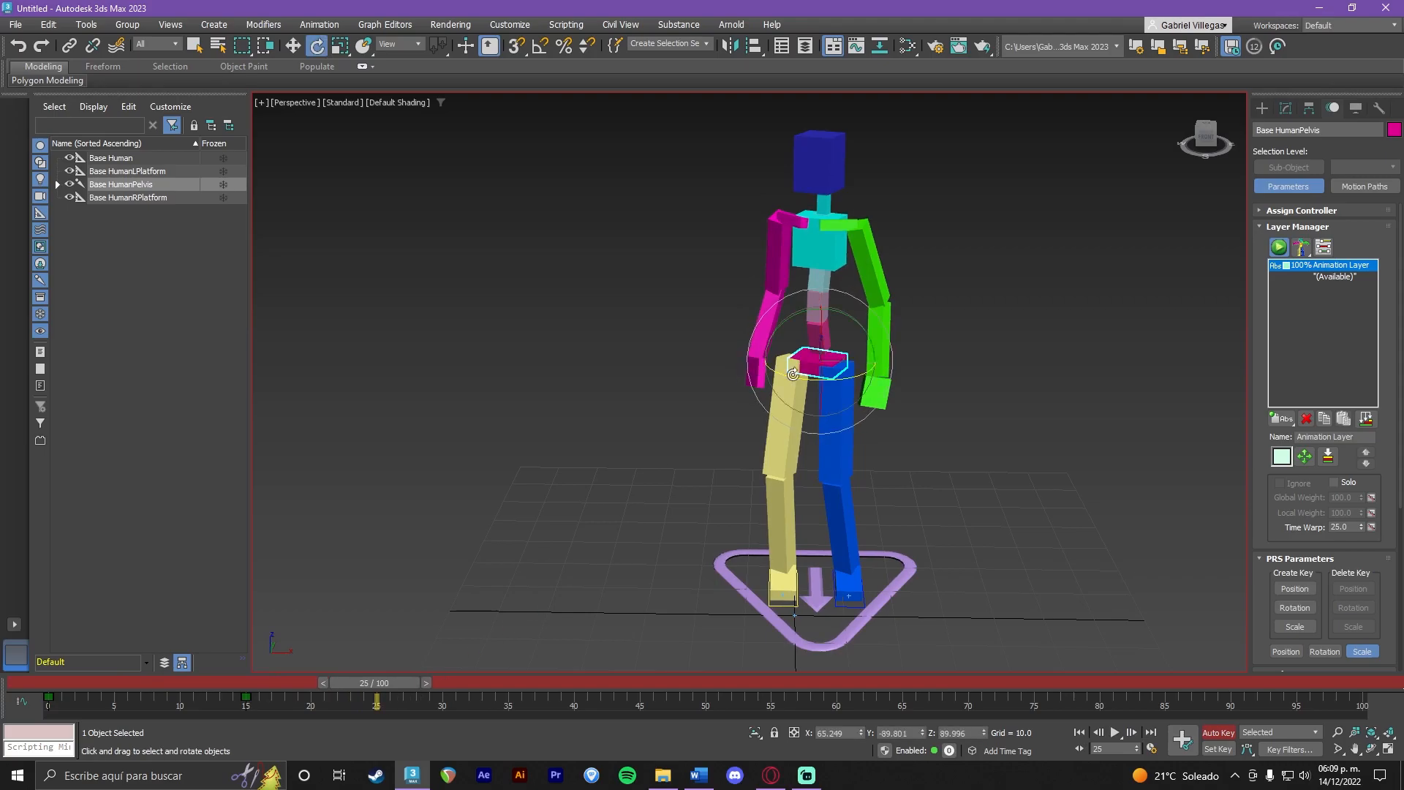
left_click_drag(813, 383, 848, 378)
key("Home")
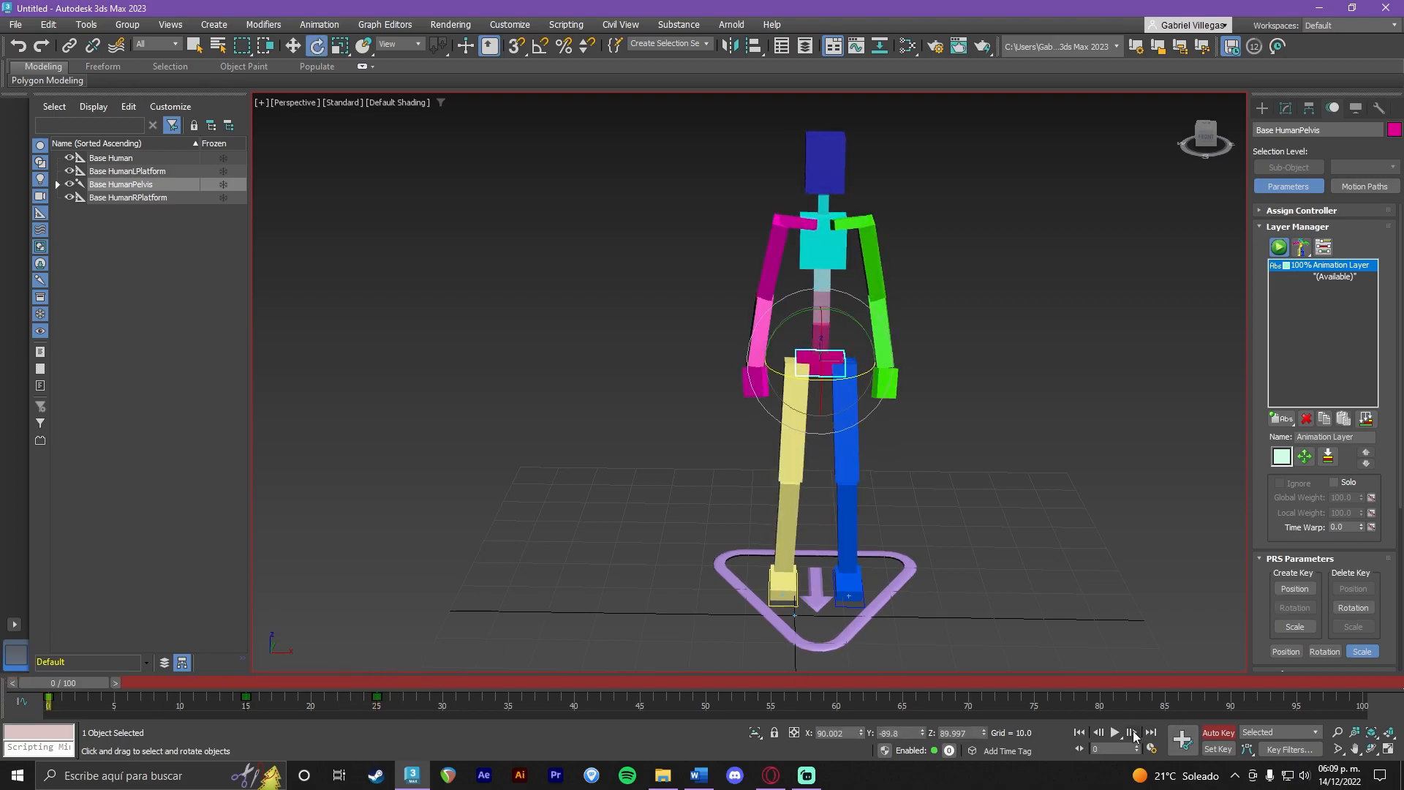
left_click(1115, 733)
left_click(1115, 733)
At frame 15, move the right palm up and backward so the elbow bends behind the torso.
left_click_drag(453, 685, 245, 703)
key("e")
left_click(765, 306)
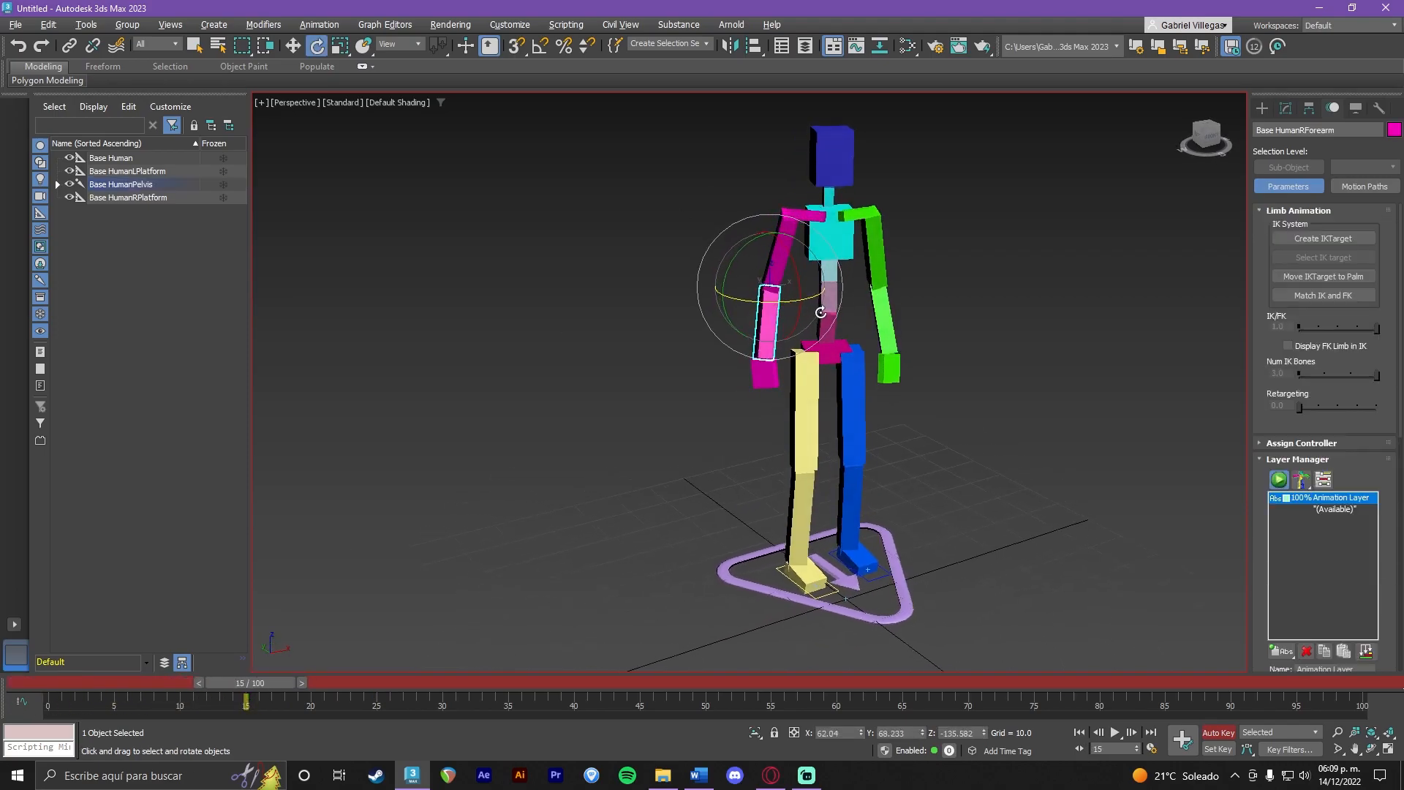
scroll(804, 375, "up", 4)
middle_click_drag(805, 375, 884, 375, "alt")
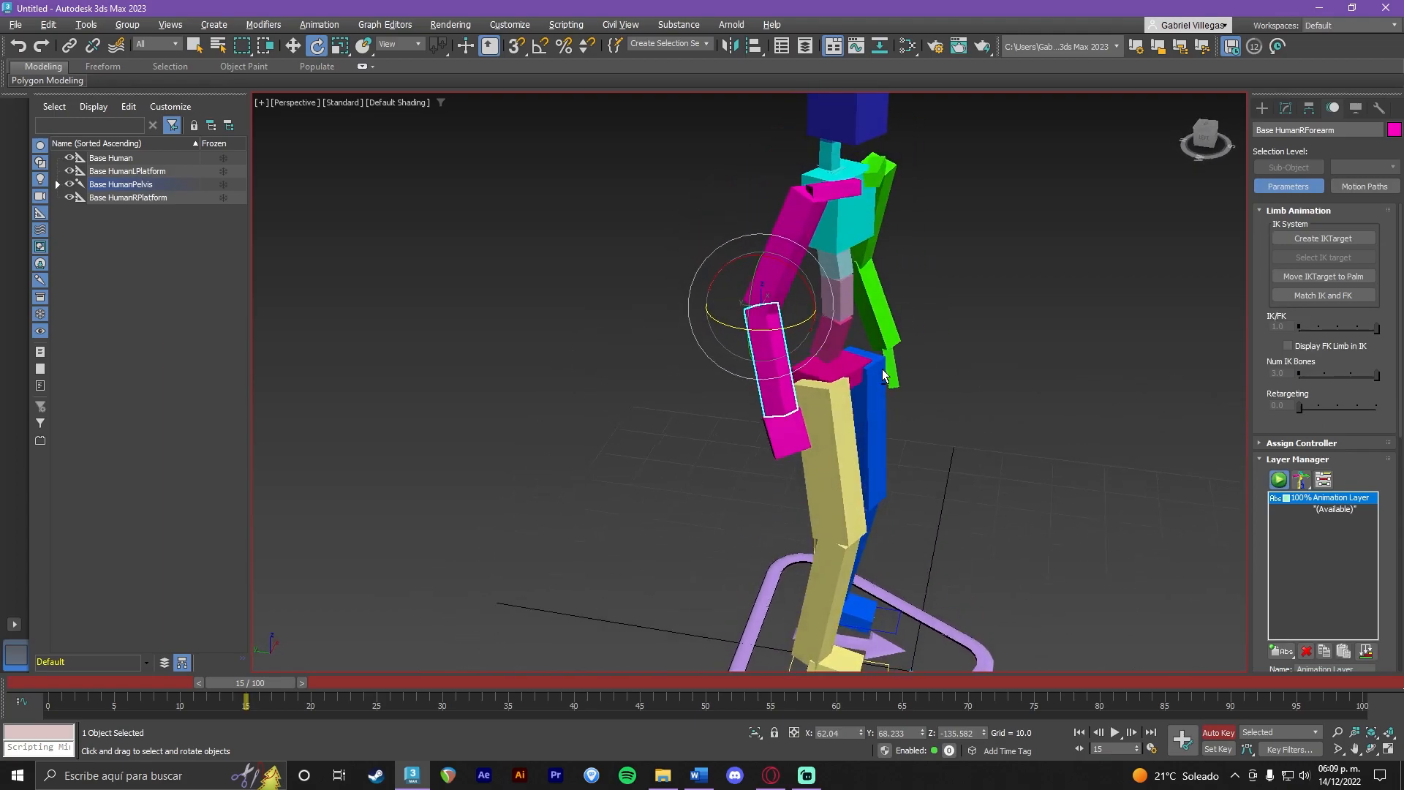
left_click(798, 439)
left_click(772, 459)
left_click(784, 428)
key("w")
left_click_drag(784, 422, 761, 381)
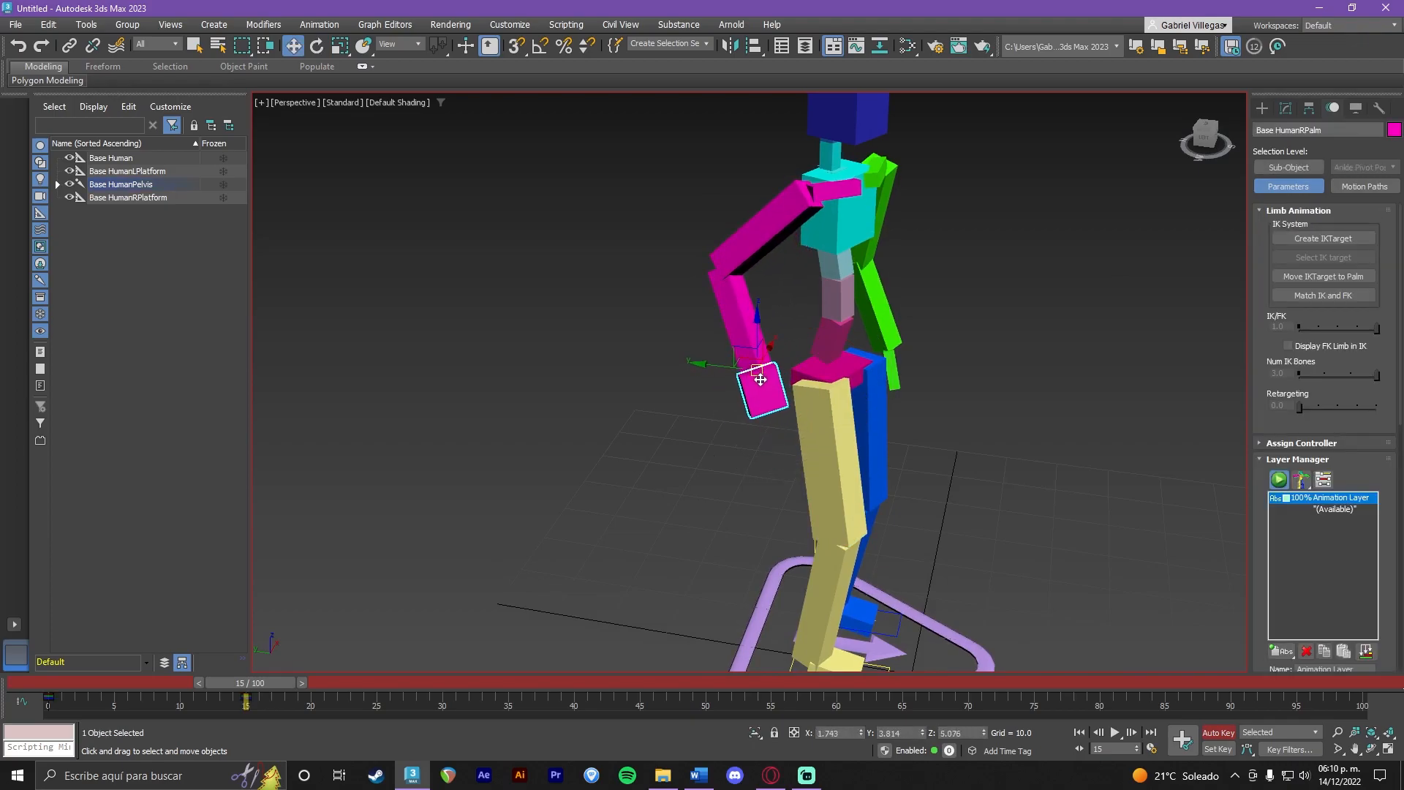
Examine the right arm's pose from several angles while scrubbing between frames 0 and 15.
mouse_move(242, 686)
left_mouse_down()
mouse_move(22, 691)
mouse_move(246, 690)
left_mouse_up()
middle_click_drag(835, 501, 722, 473, "alt")
scroll(777, 380, "down", 2)
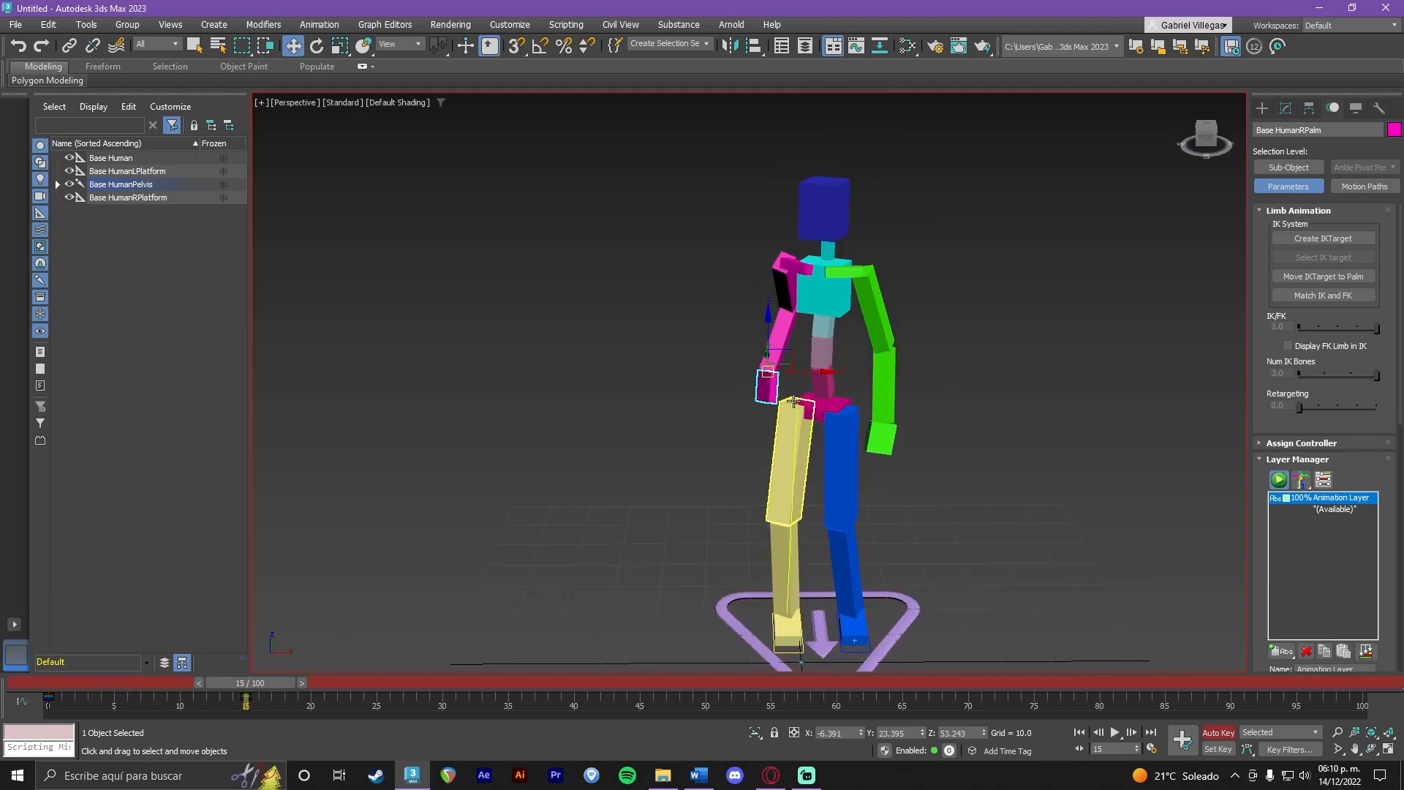
middle_click_drag(783, 363, 824, 377, "alt")
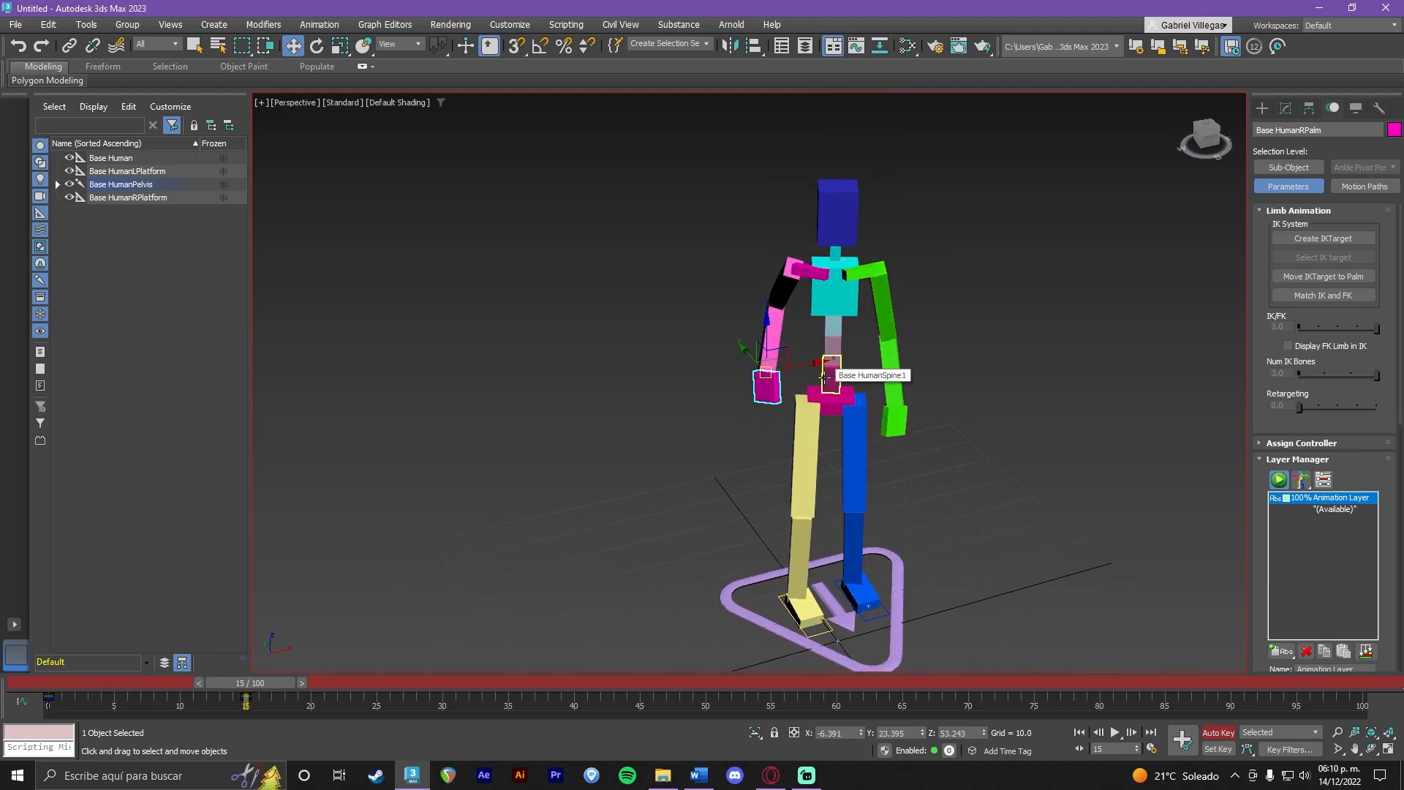
scroll(788, 395, "up", 2)
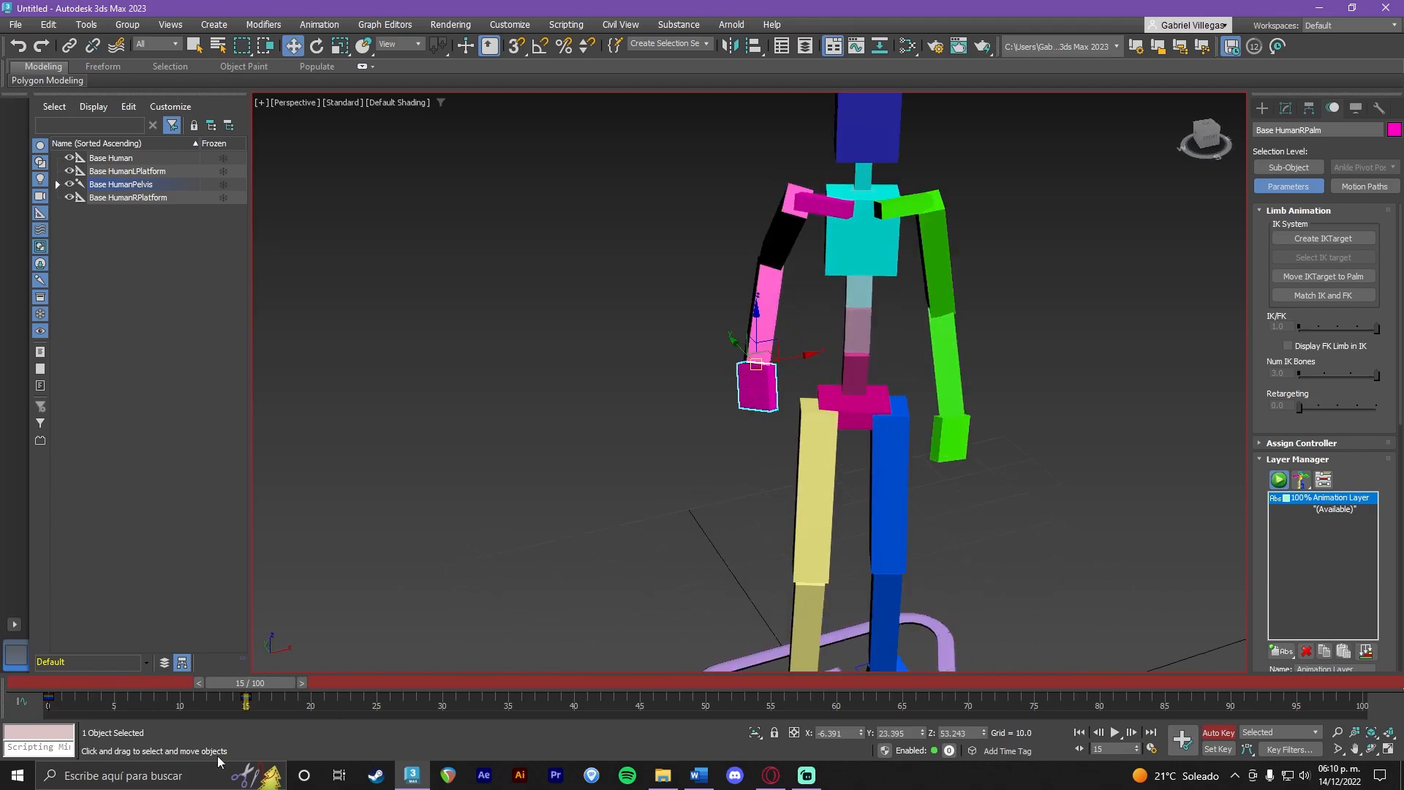
left_click_drag(216, 684, 26, 694)
middle_click_drag(927, 455, 871, 443, "alt")
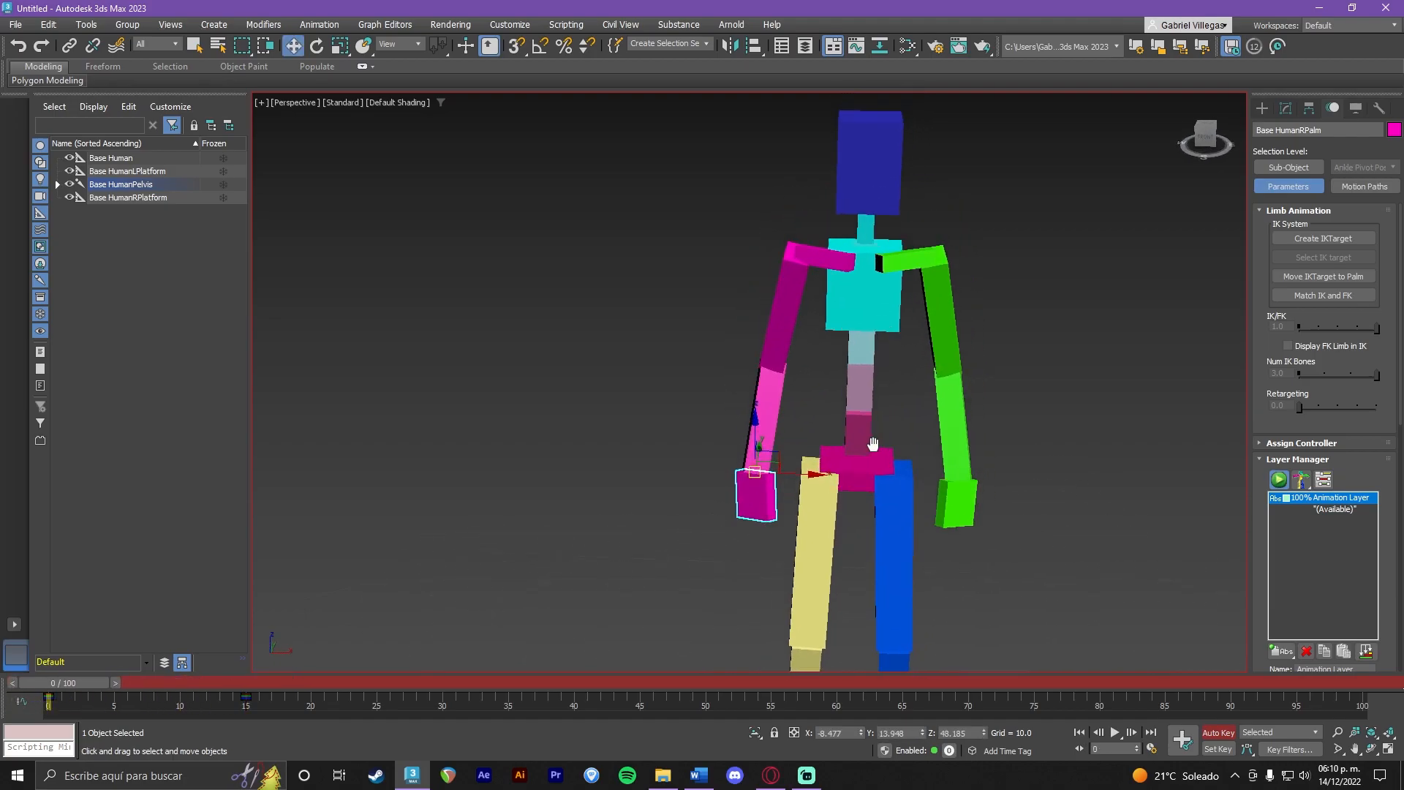
left_click_drag(93, 686, 285, 674)
key("w")
Select the right forearm and rotate it at frame 15 to bend the elbow further.
middle_click_drag(764, 549, 708, 381, "alt")
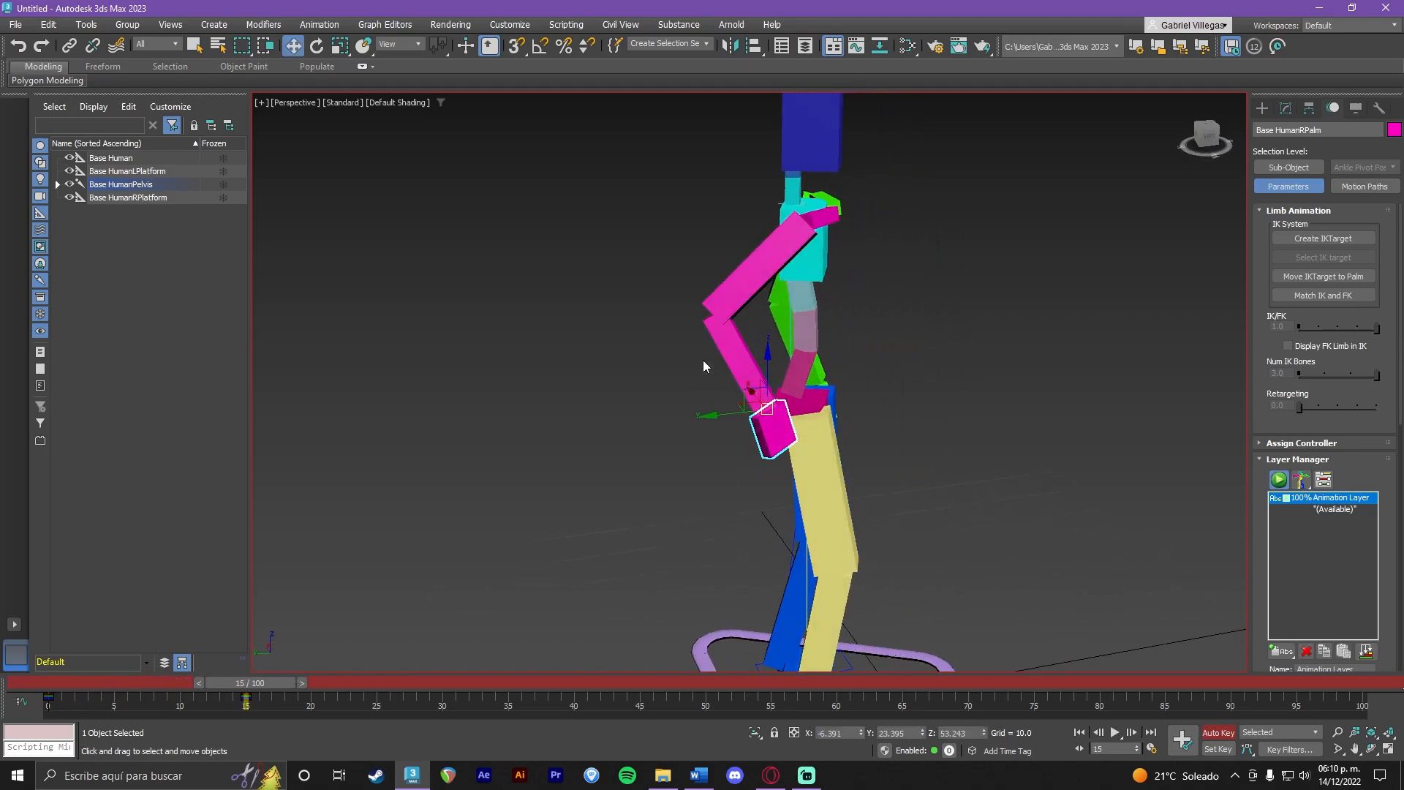
left_click(733, 353)
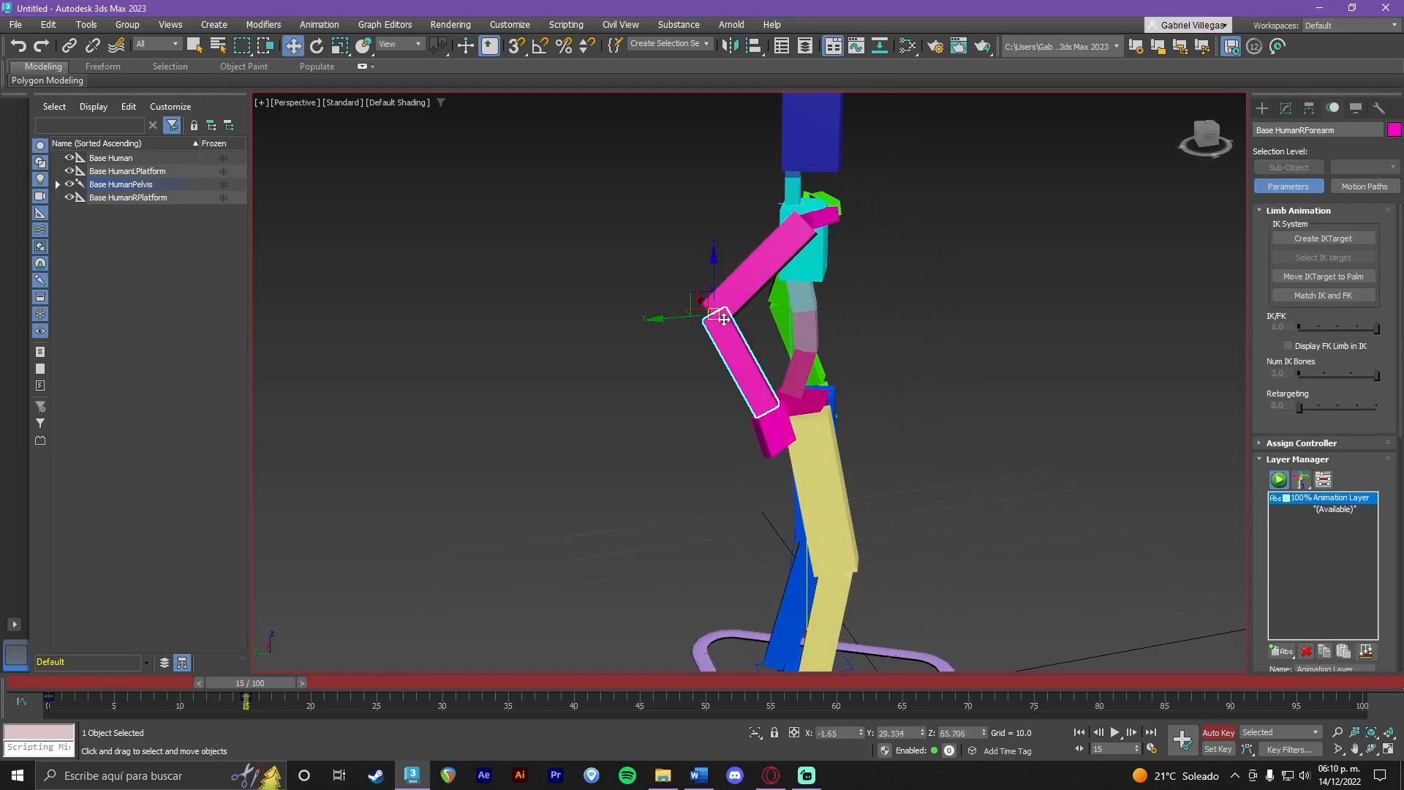
key("e")
left_click_drag(672, 270, 653, 315)
middle_click_drag(653, 316, 729, 415, "alt")
mouse_move(277, 685)
left_mouse_down()
mouse_move(116, 705)
mouse_move(305, 686)
mouse_move(279, 683)
left_mouse_up()
key("e")
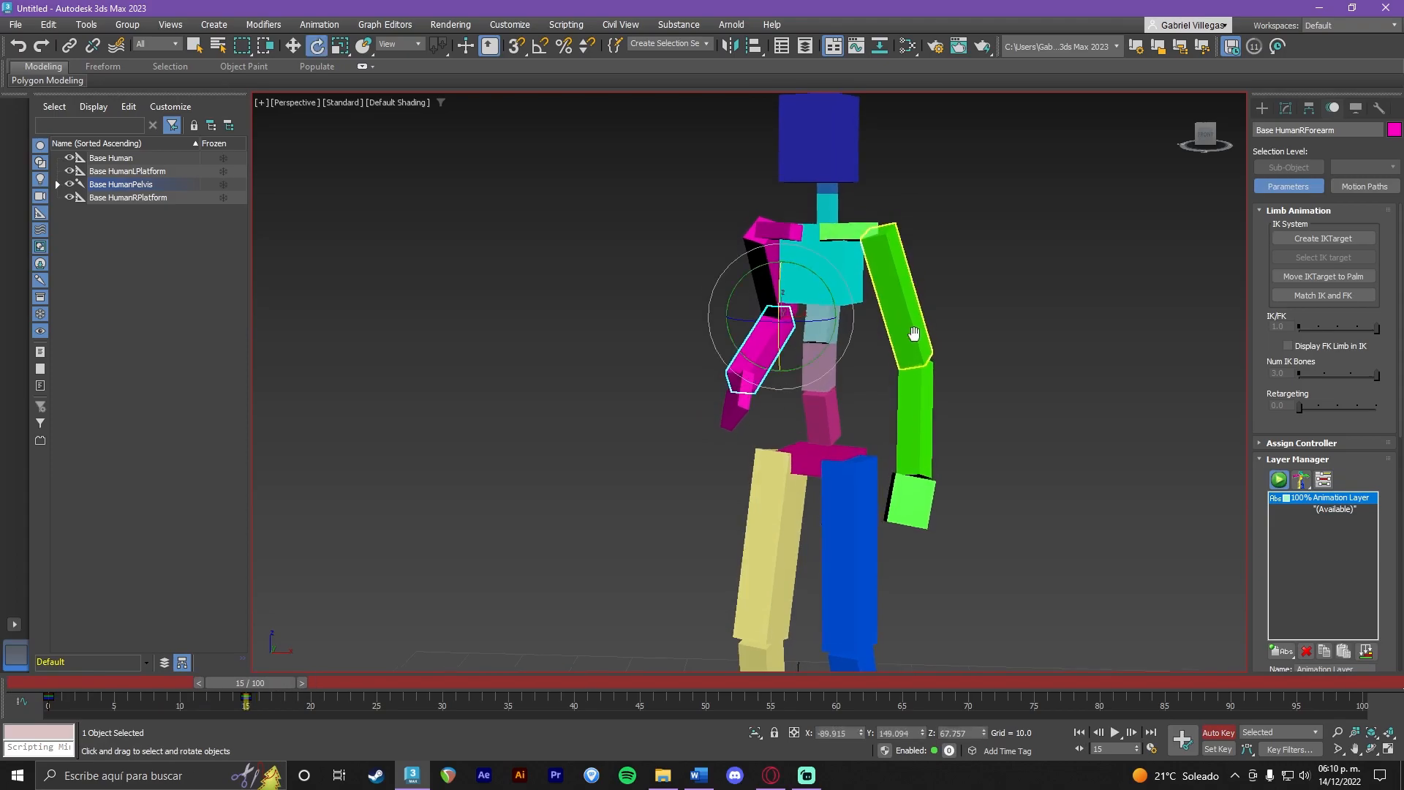
Move the right forearm farther backward at frame 15, and play the arm motion from frame 0.
middle_click_drag(914, 330, 905, 406)
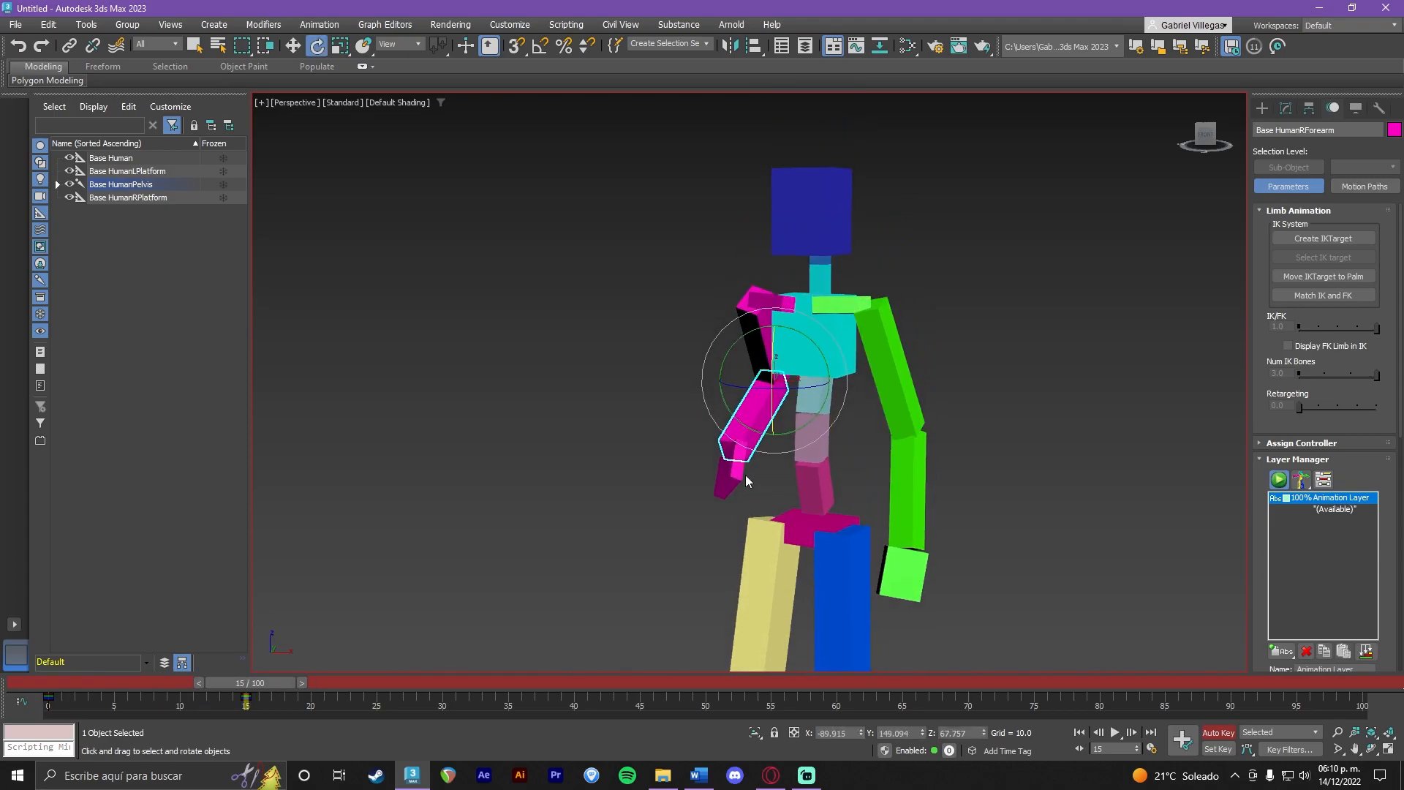
middle_click_drag(351, 639, 693, 624, "alt")
key("w")
left_click_drag(719, 388, 680, 377)
middle_click_drag(845, 404, 749, 472, "alt")
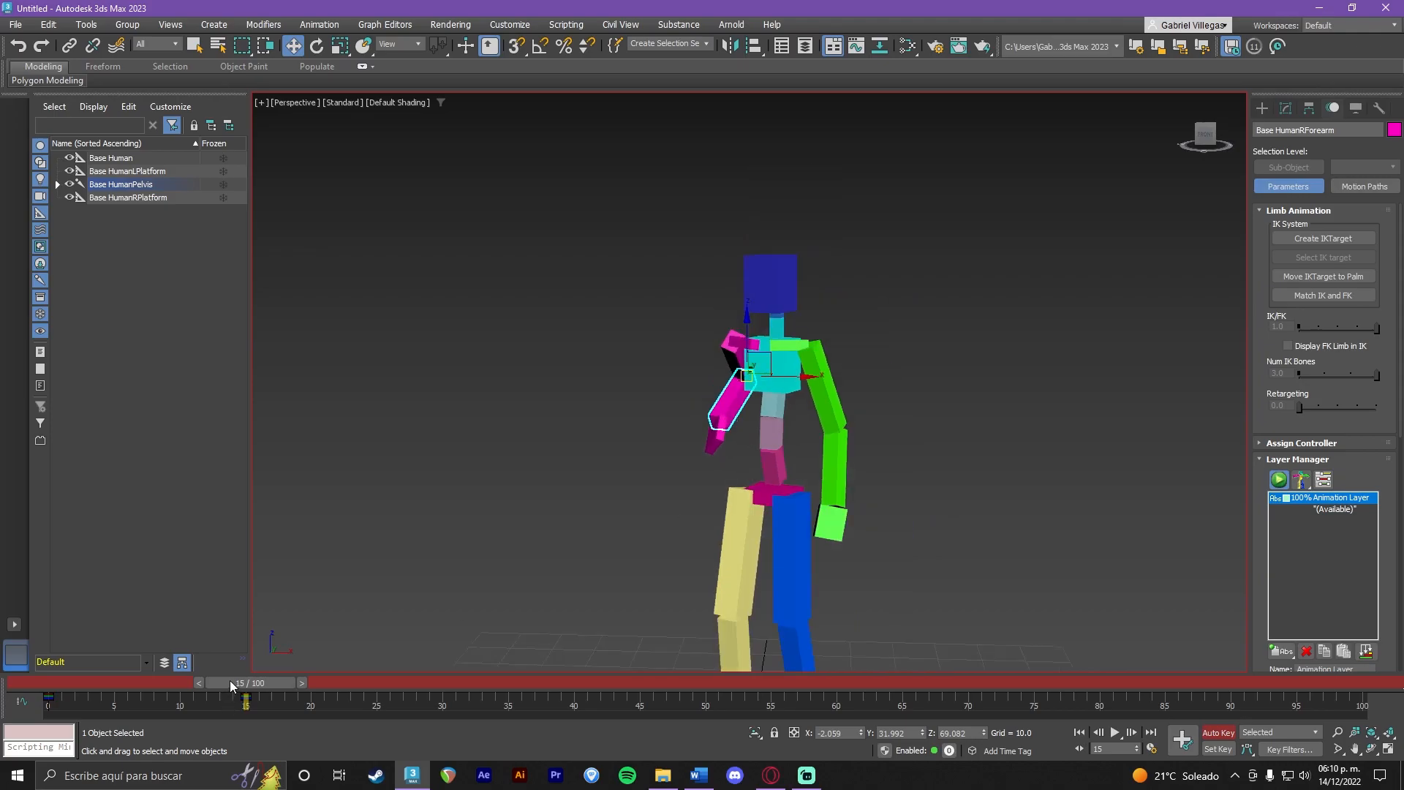
left_click_drag(228, 687, 34, 688)
left_click(1115, 732)
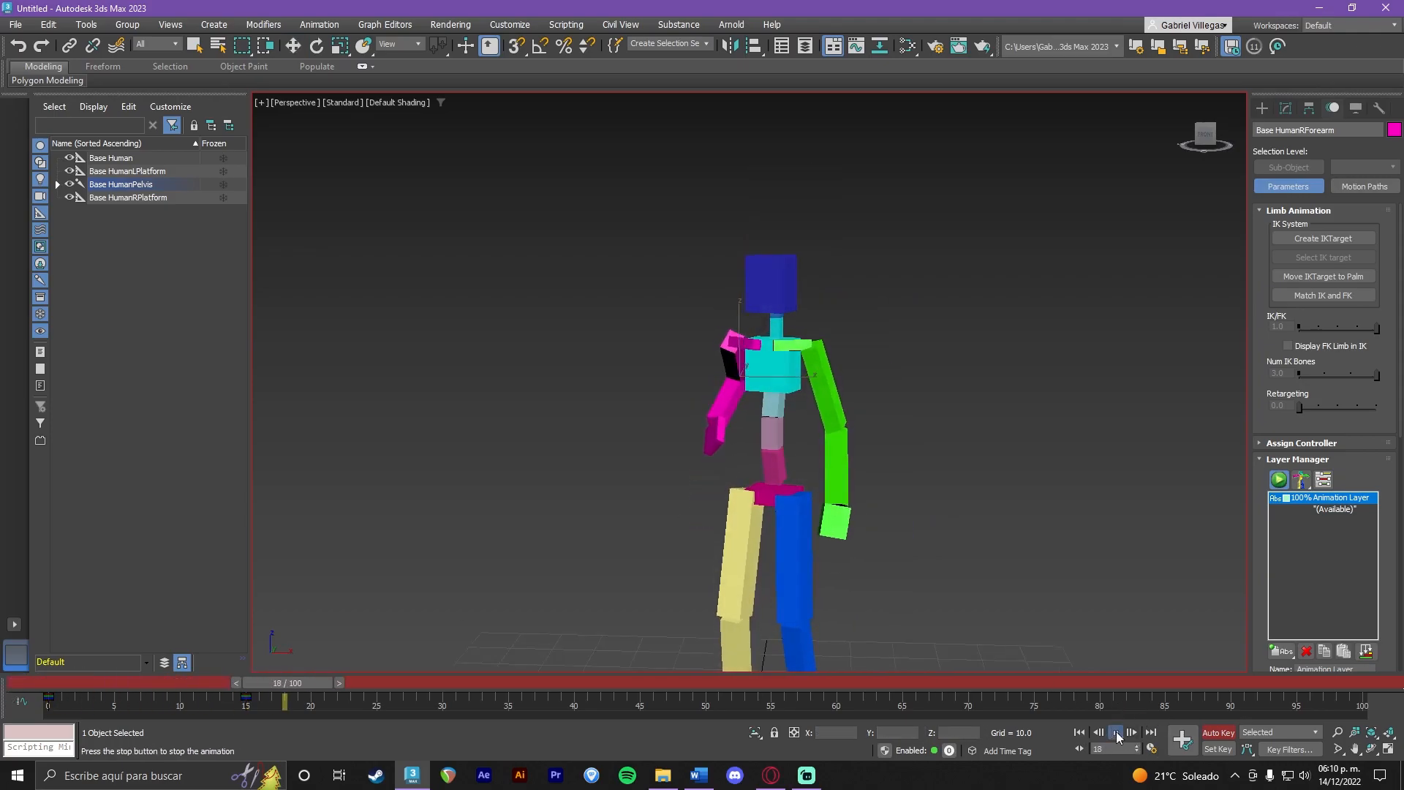
At frame 25, move the right forearm forward and down so the upper arm hangs beside the torso.
left_click_drag(642, 683, 365, 677)
key("w")
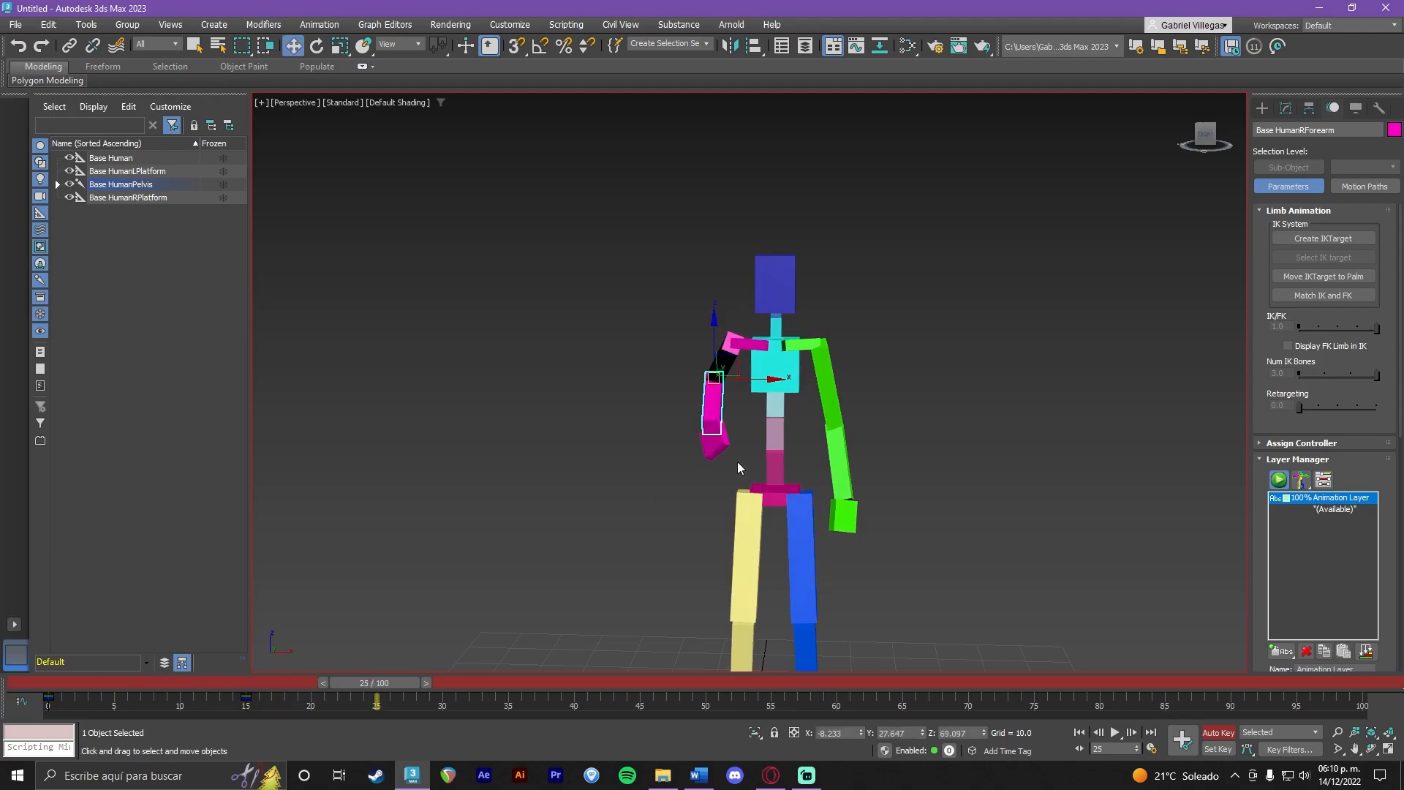
left_click(784, 500)
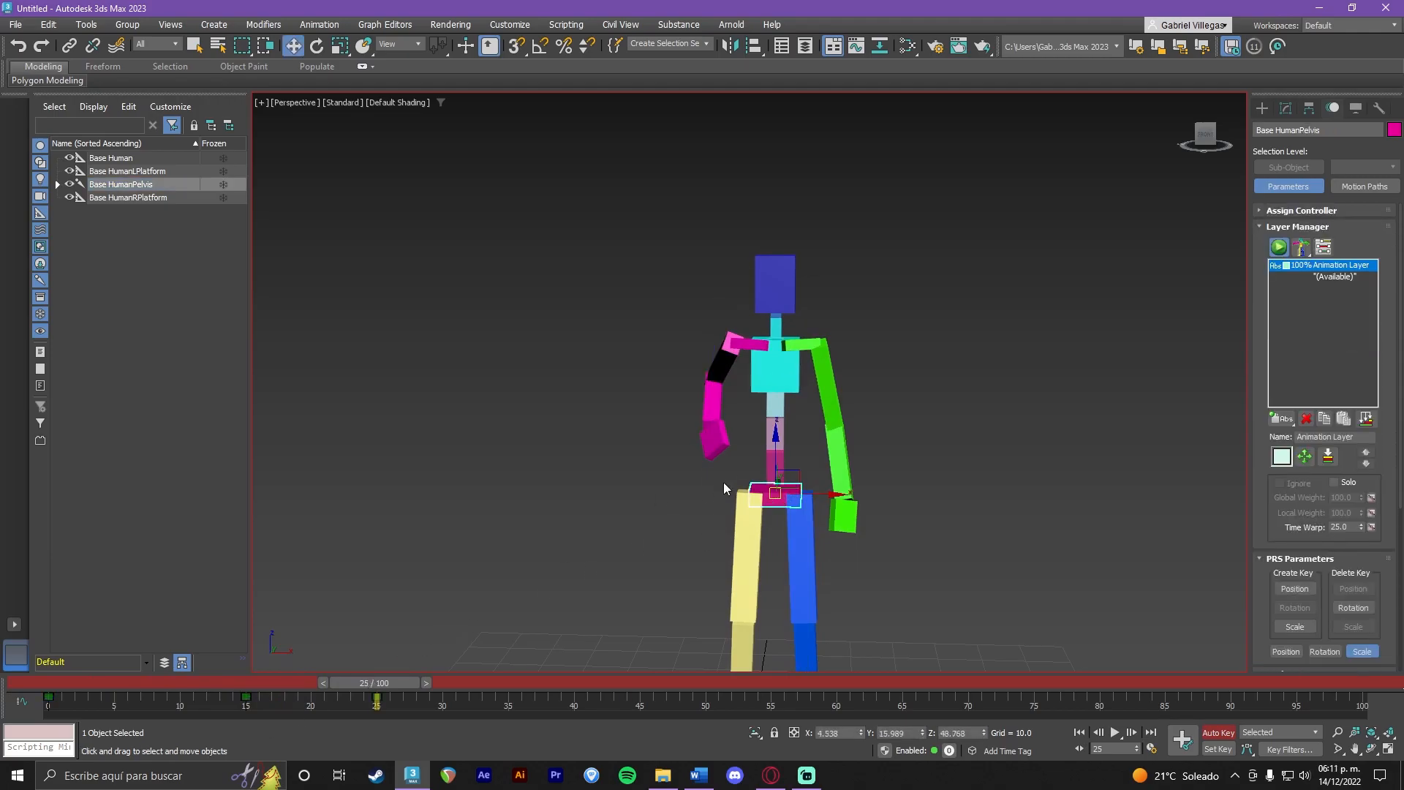
middle_click_drag(648, 515, 770, 530, "alt")
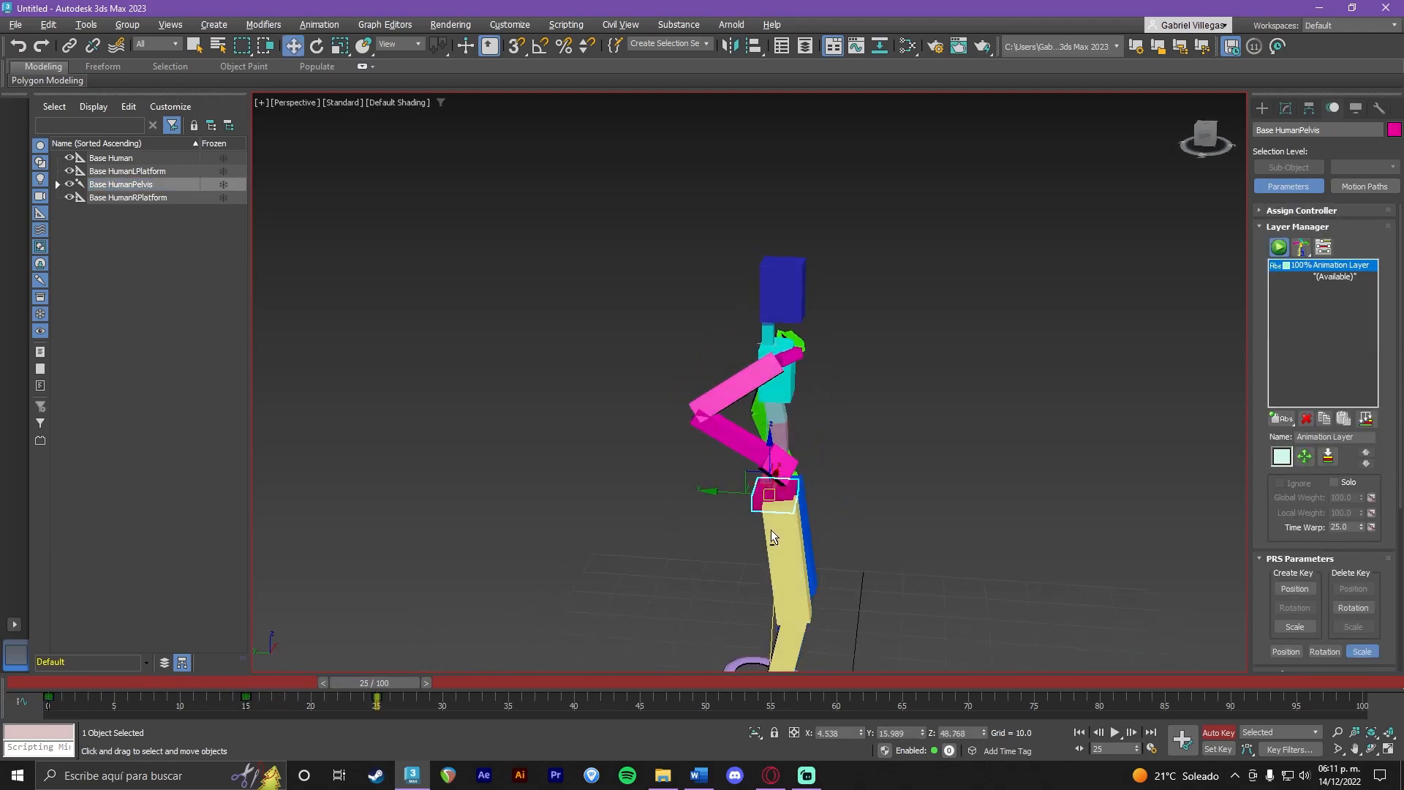
left_click(766, 460)
scroll(765, 460, "up", 2)
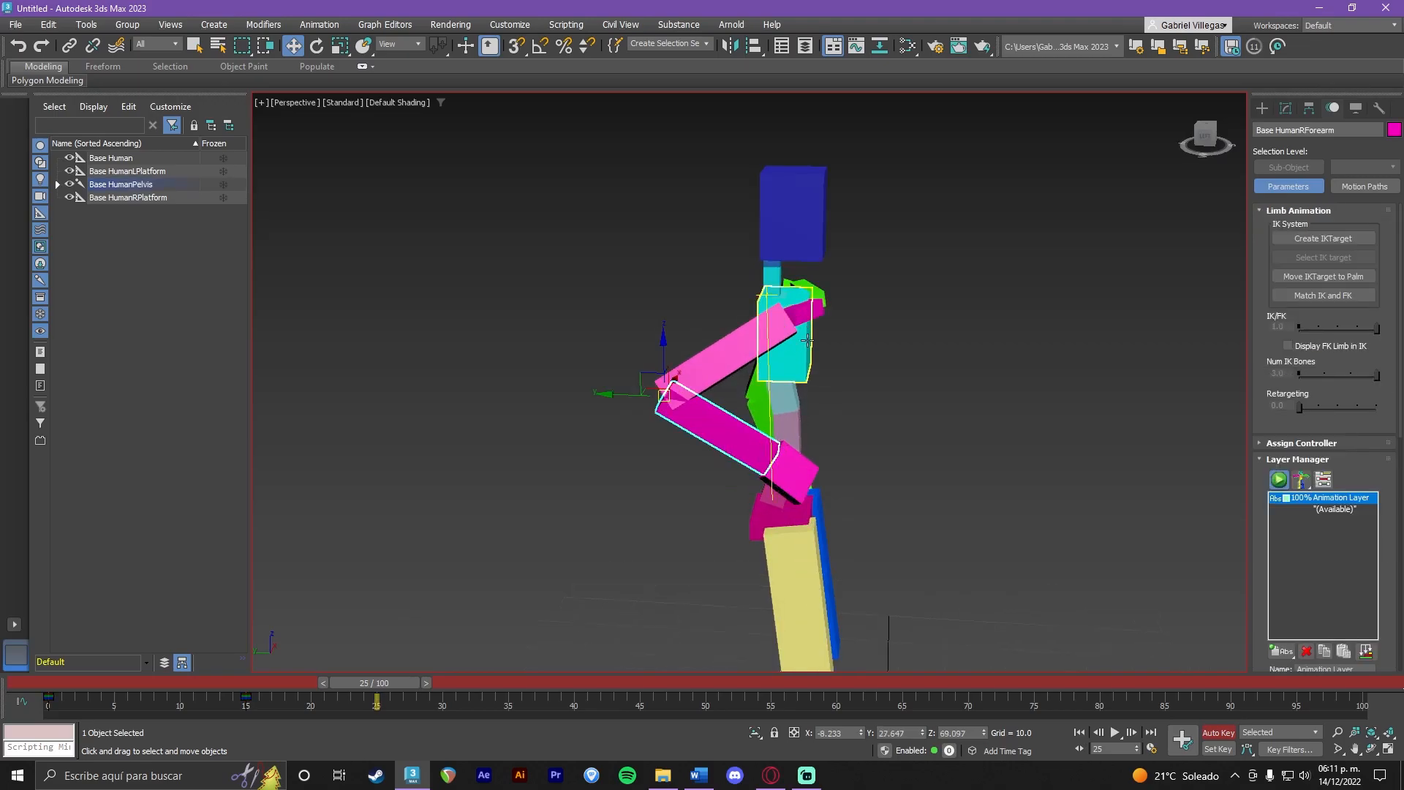
left_click_drag(668, 402, 791, 412)
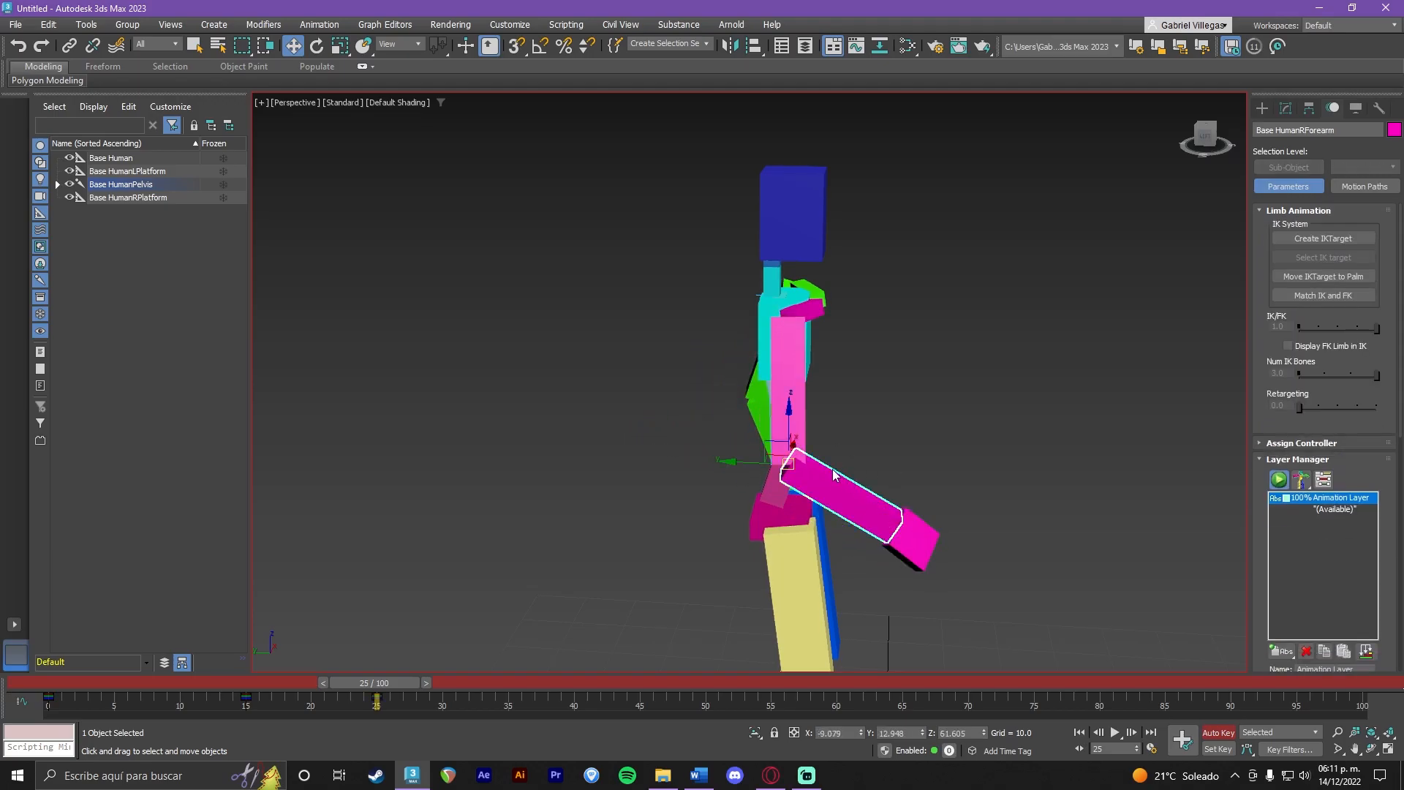
Rotate the right forearm at frame 25 so it points forward from the elbow.
key("e")
left_click_drag(820, 427, 746, 430)
middle_click_drag(871, 468, 624, 477)
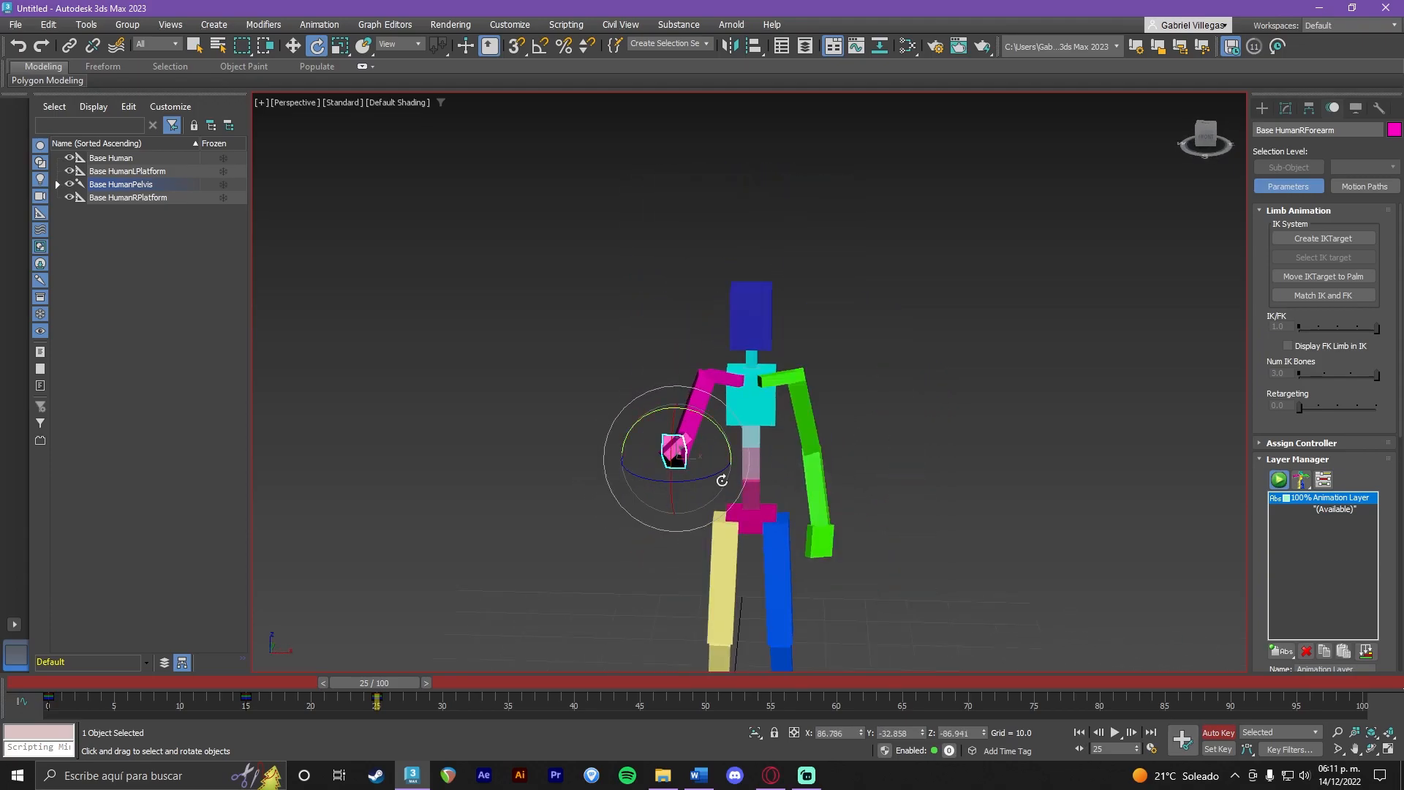
Select the pelvis and rotate it about 20 degrees toward the opposite side at frame 40.
mouse_move(384, 682)
left_mouse_down()
mouse_move(129, 687)
mouse_move(403, 692)
left_mouse_up()
key("e")
left_click(760, 516)
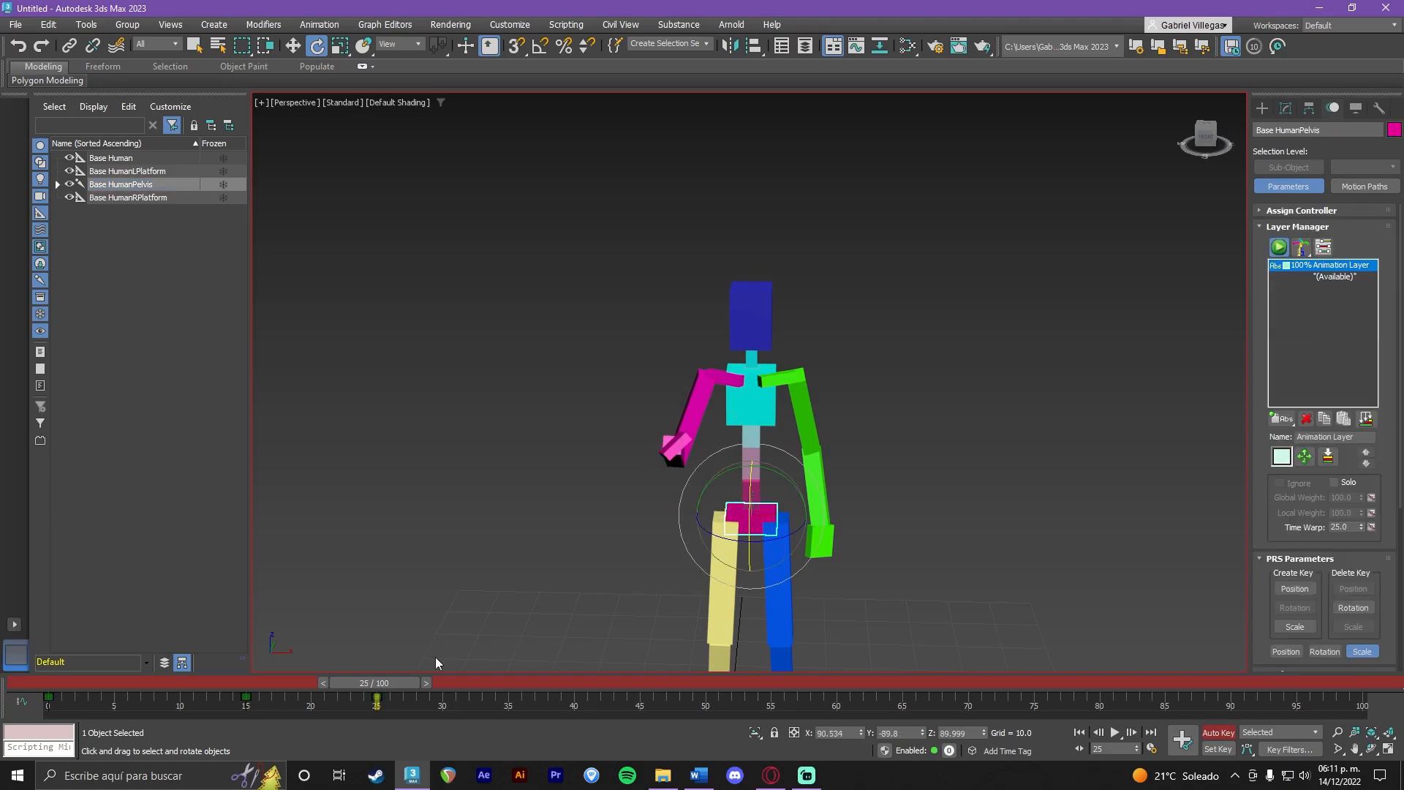
left_click_drag(388, 690, 419, 686)
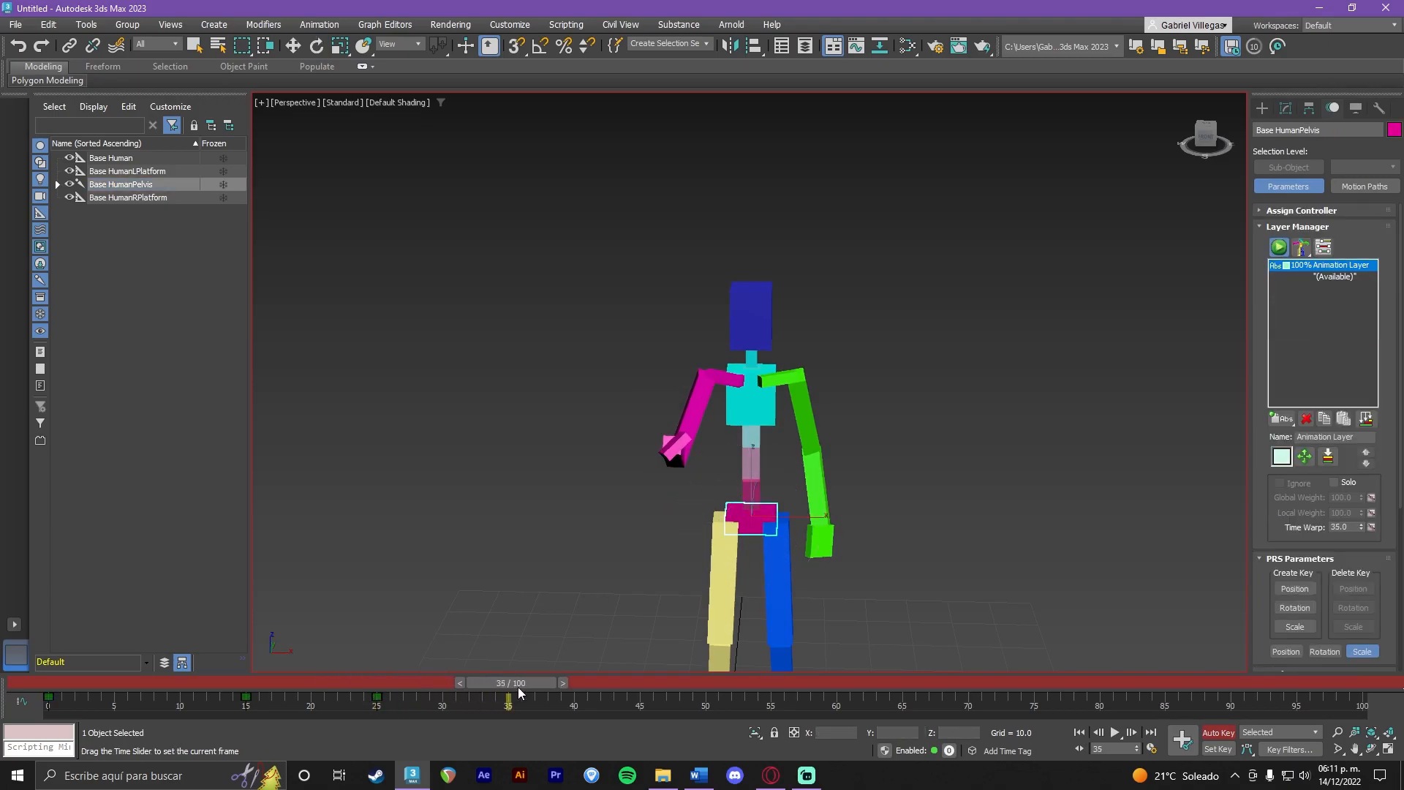
left_click_drag(554, 692, 561, 685)
key("e")
left_click_drag(783, 536, 812, 533)
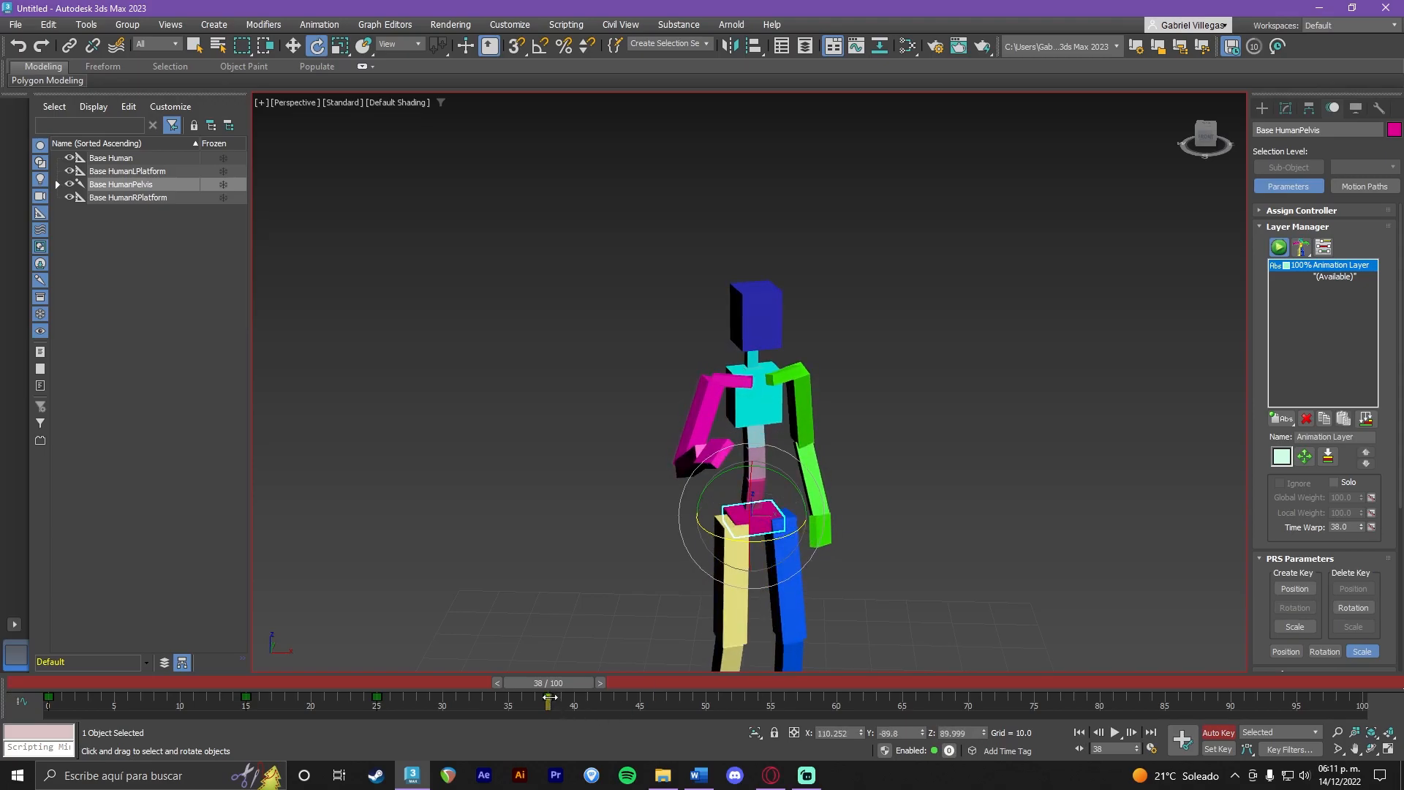
Scrub back to frame 22 and play the motion, stopping at frame 49.
left_click_drag(548, 697, 336, 696)
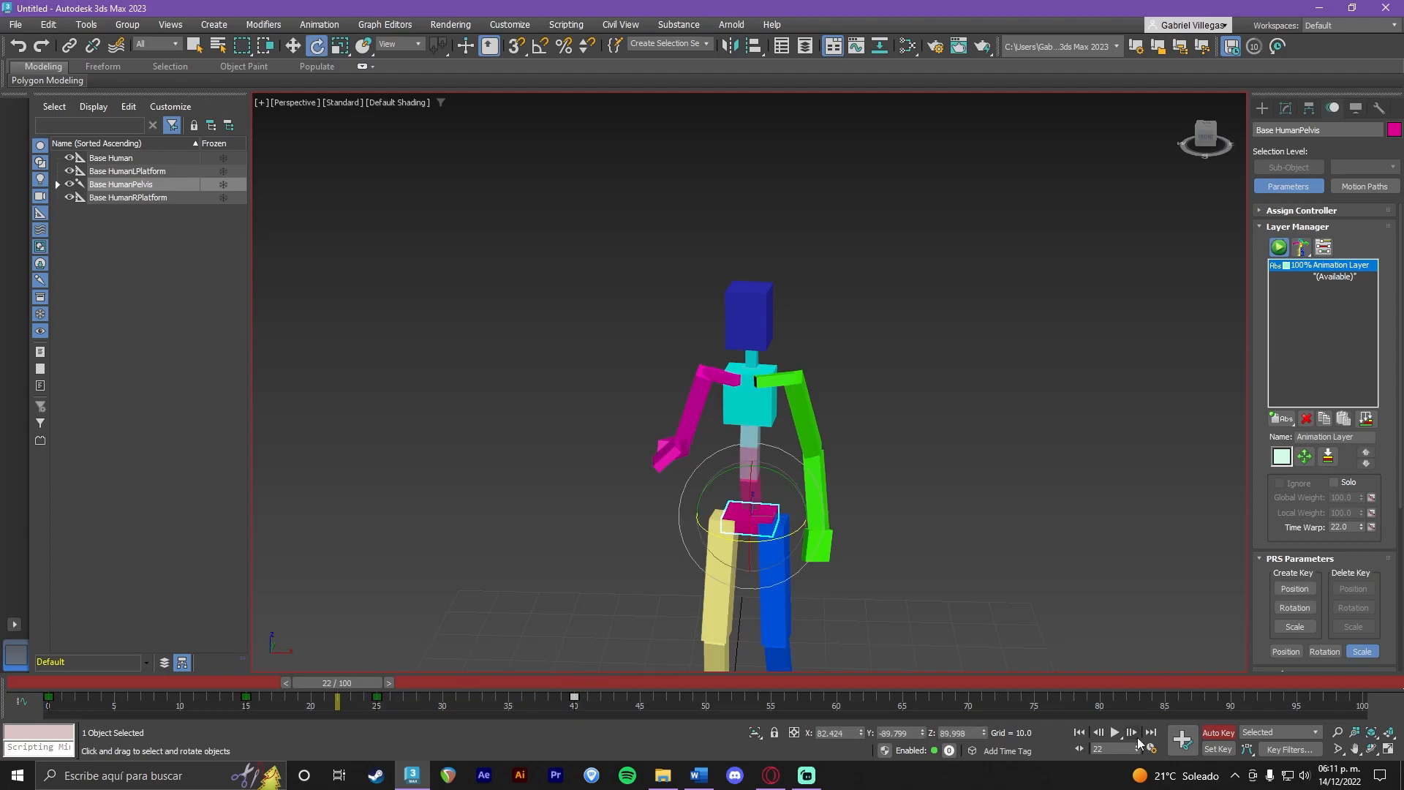
left_click(1116, 734)
left_click(1116, 735)
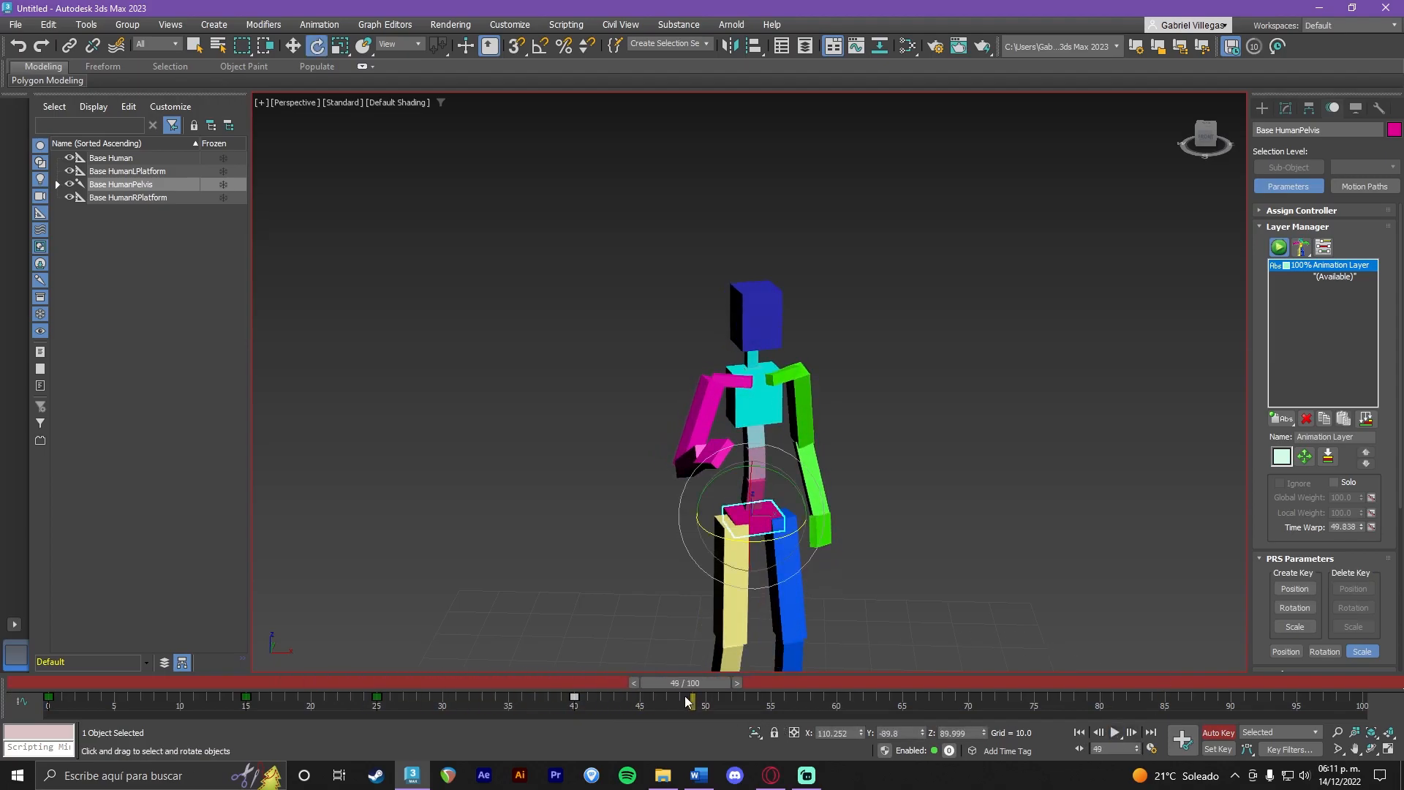
Shift the pelvis key from frame 40 to frame 35 and play back the retimed twist.
left_click_drag(572, 696, 504, 701)
left_click_drag(660, 680, 336, 690)
left_click(1121, 735)
left_click(1120, 735)
left_click_drag(600, 686, 164, 684)
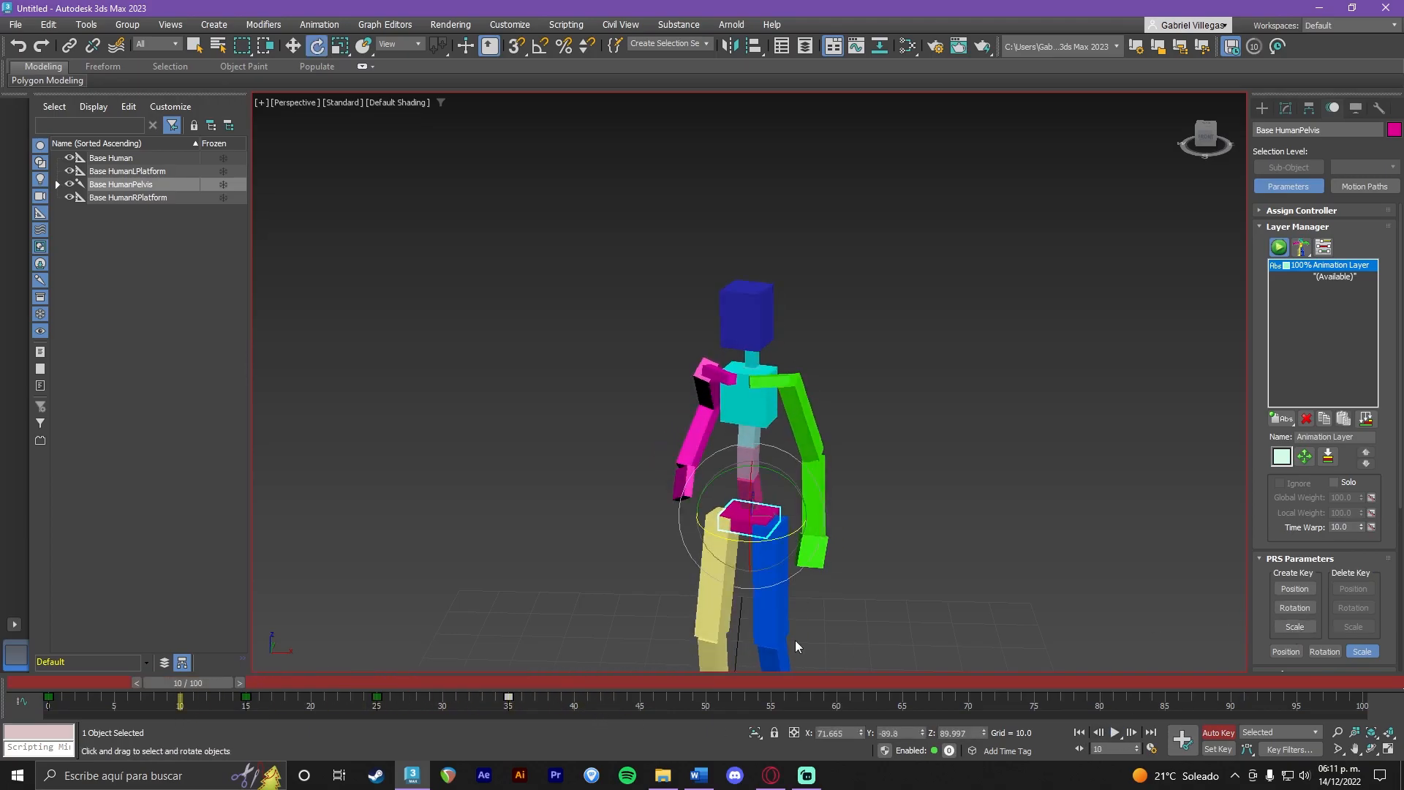
left_click(1116, 733)
left_click(1116, 732)
At frame 35, move the right palm up and forward so the bent arm swings out in front of the chest.
left_click_drag(691, 684, 541, 696)
key("e")
left_click(697, 433)
middle_click_drag(714, 471, 781, 319, "alt")
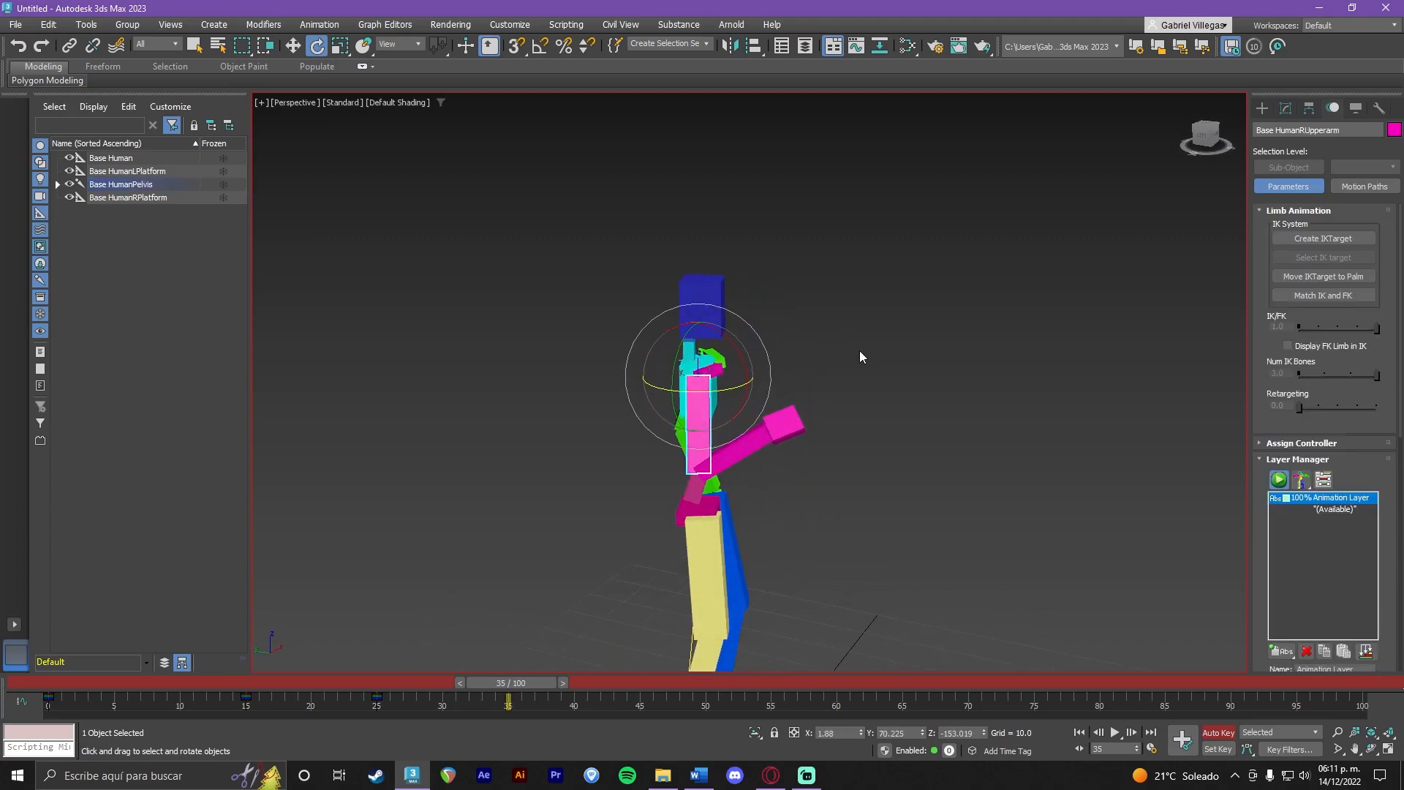
left_click(1206, 140)
scroll(862, 303, "up", 3)
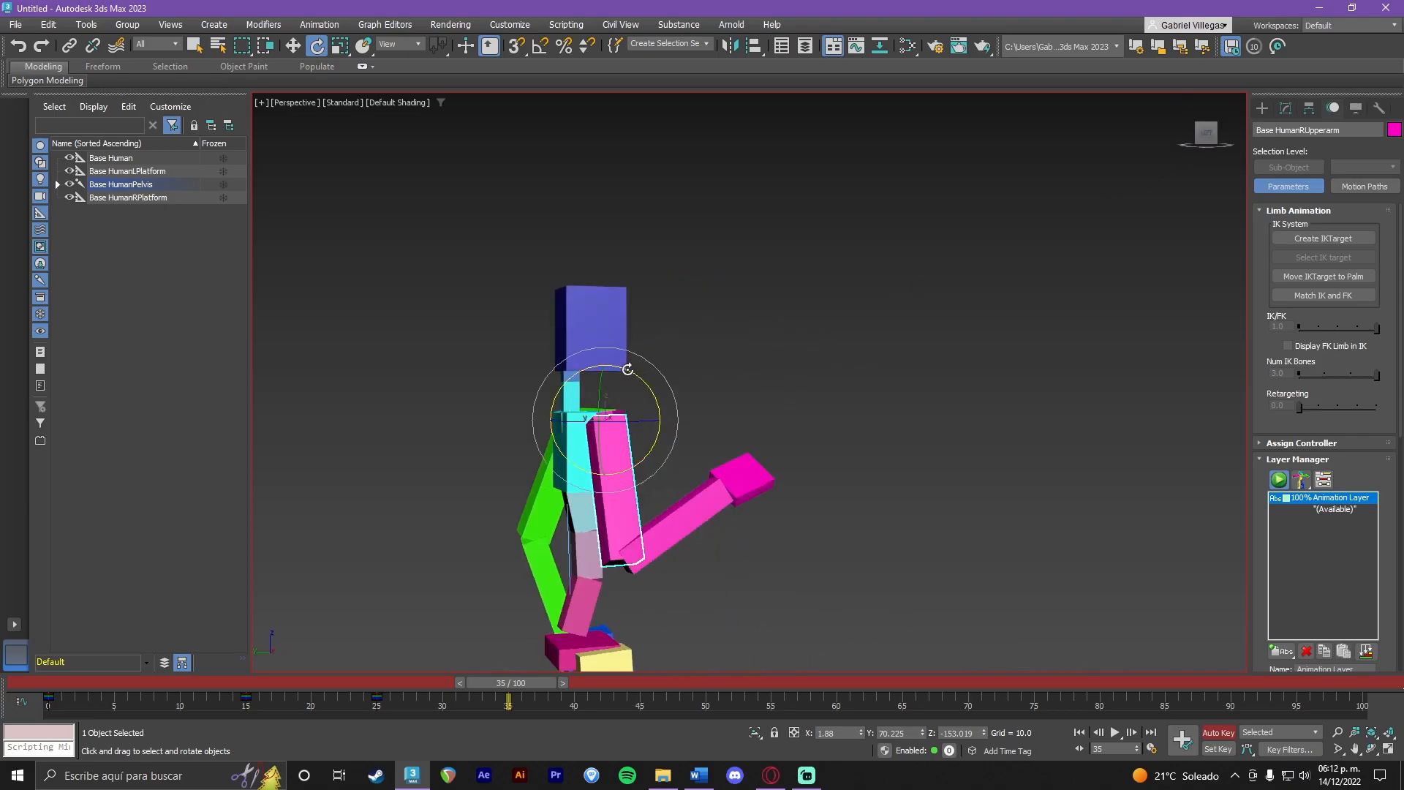
scroll(628, 372, "up", 2)
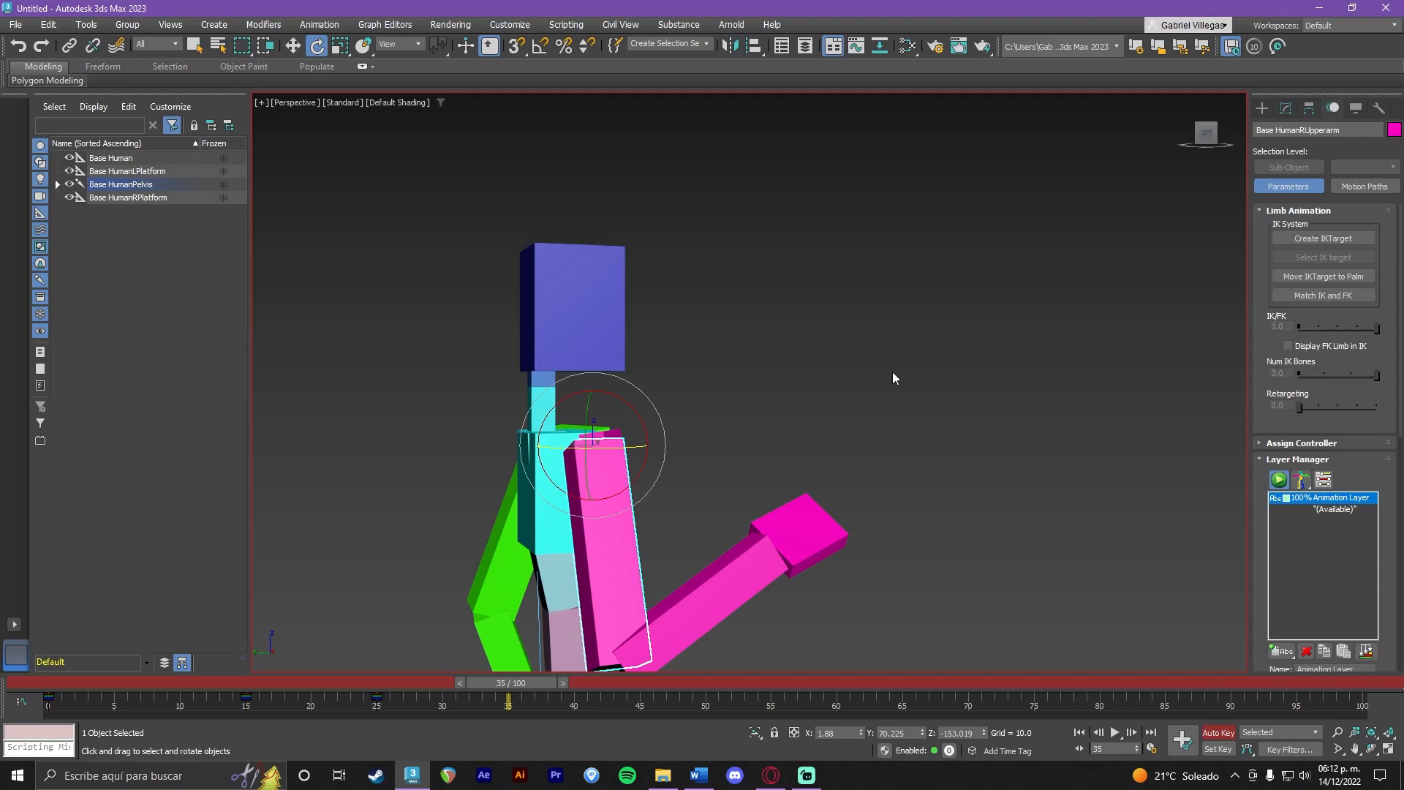
left_click(791, 545)
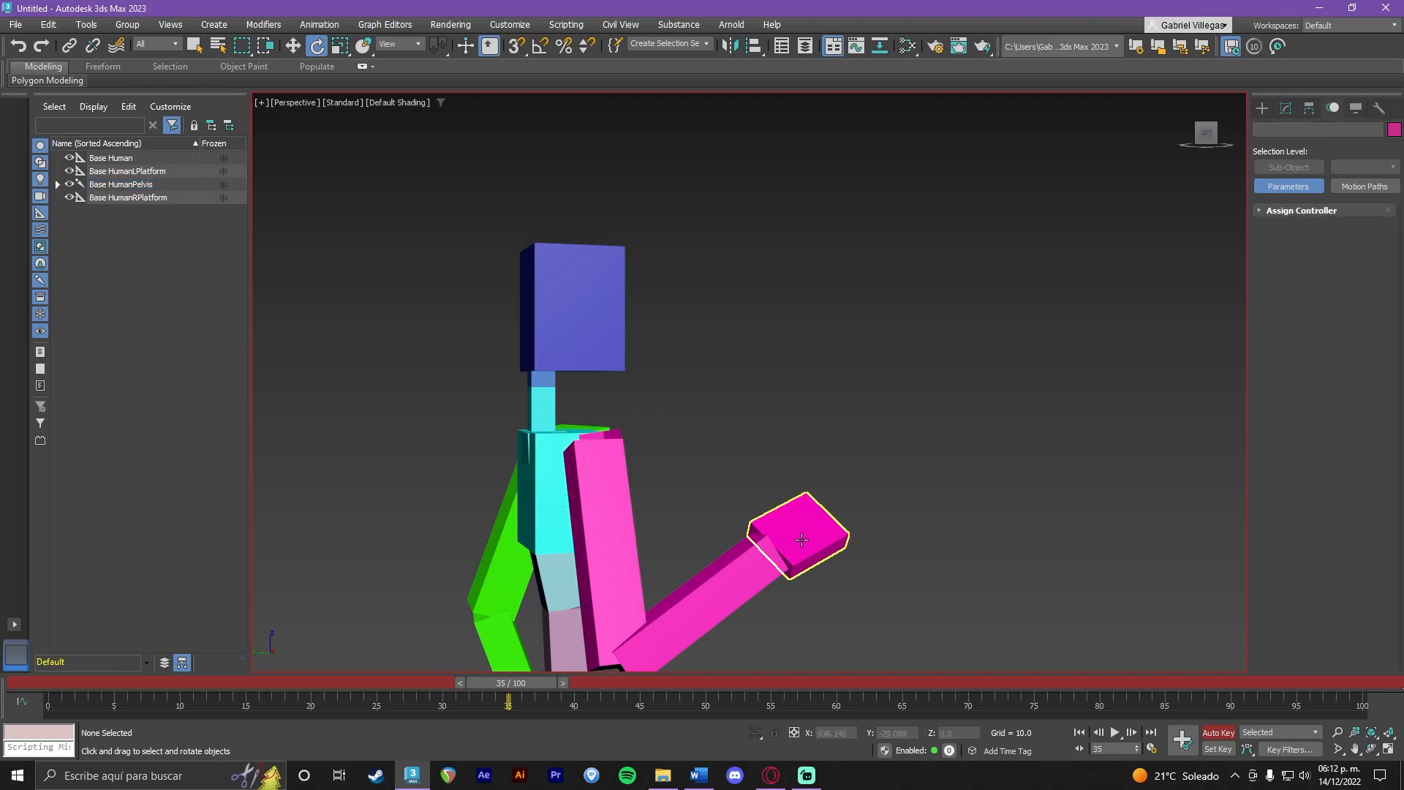
key("w")
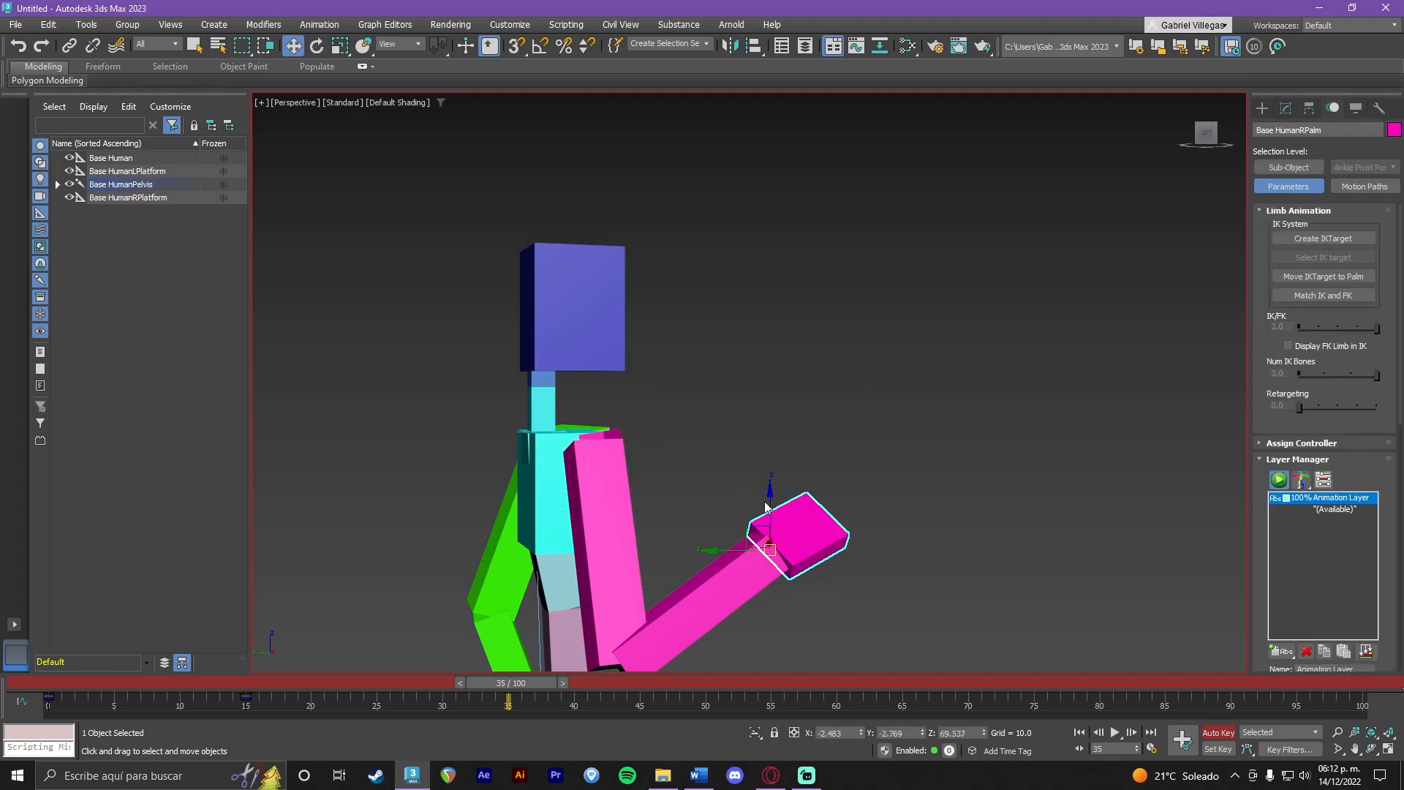
left_click_drag(770, 493, 830, 373)
left_click_drag(708, 426, 802, 397)
Try rotating the right palm at frame 35.
mouse_move(892, 407)
middle_mouse_down("alt")
mouse_move(728, 420)
mouse_move(881, 406)
mouse_move(893, 418)
middle_mouse_up("alt")
key("e")
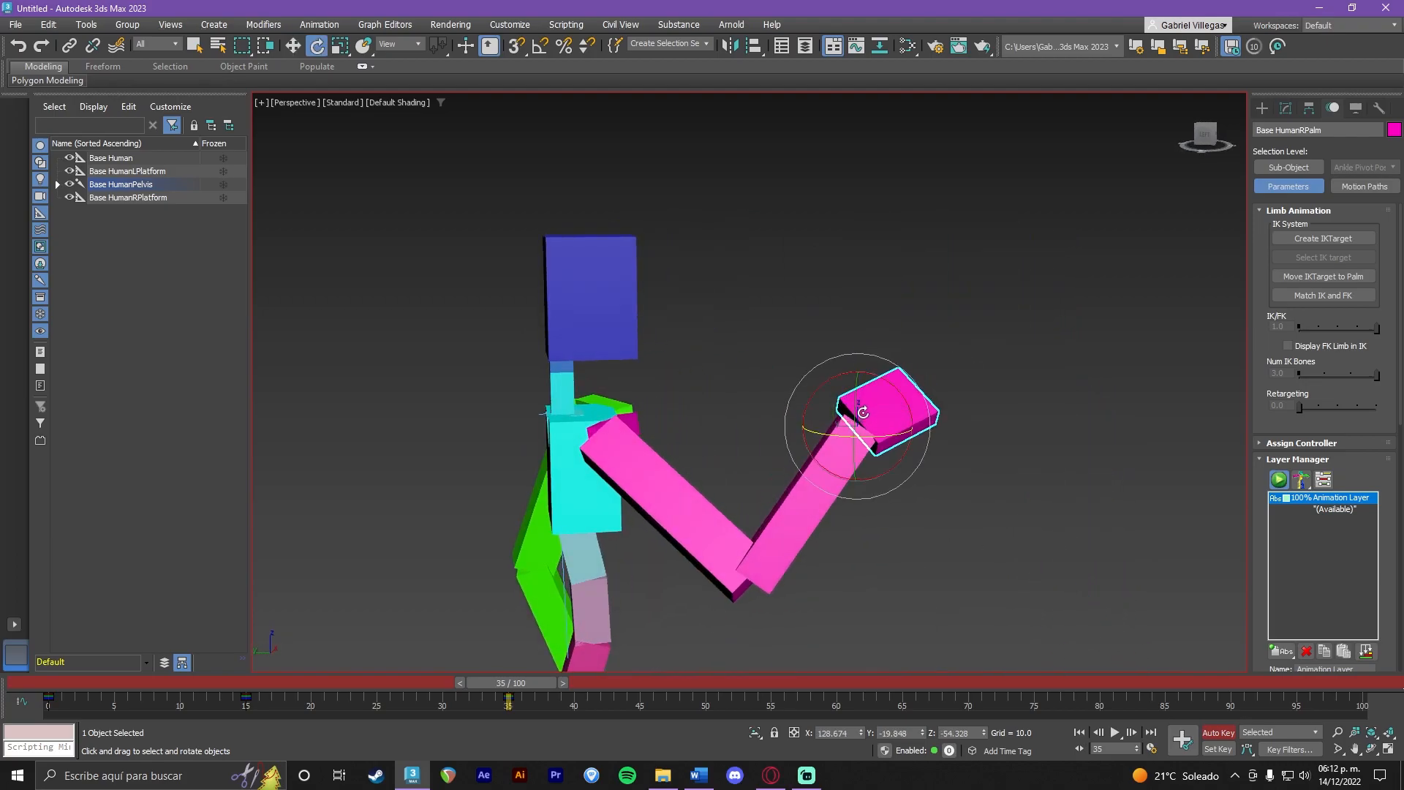
left_click_drag(862, 443, 912, 449)
key("ctrl+z")
Play the arm swing from a front view, rewind to frame 0 and play it again.
middle_click_drag(913, 448, 1019, 444, "alt")
scroll(1019, 437, "down", 4)
middle_click_drag(997, 491, 878, 438, "alt")
left_click_drag(510, 695, 206, 696)
key("e")
left_click(1115, 733)
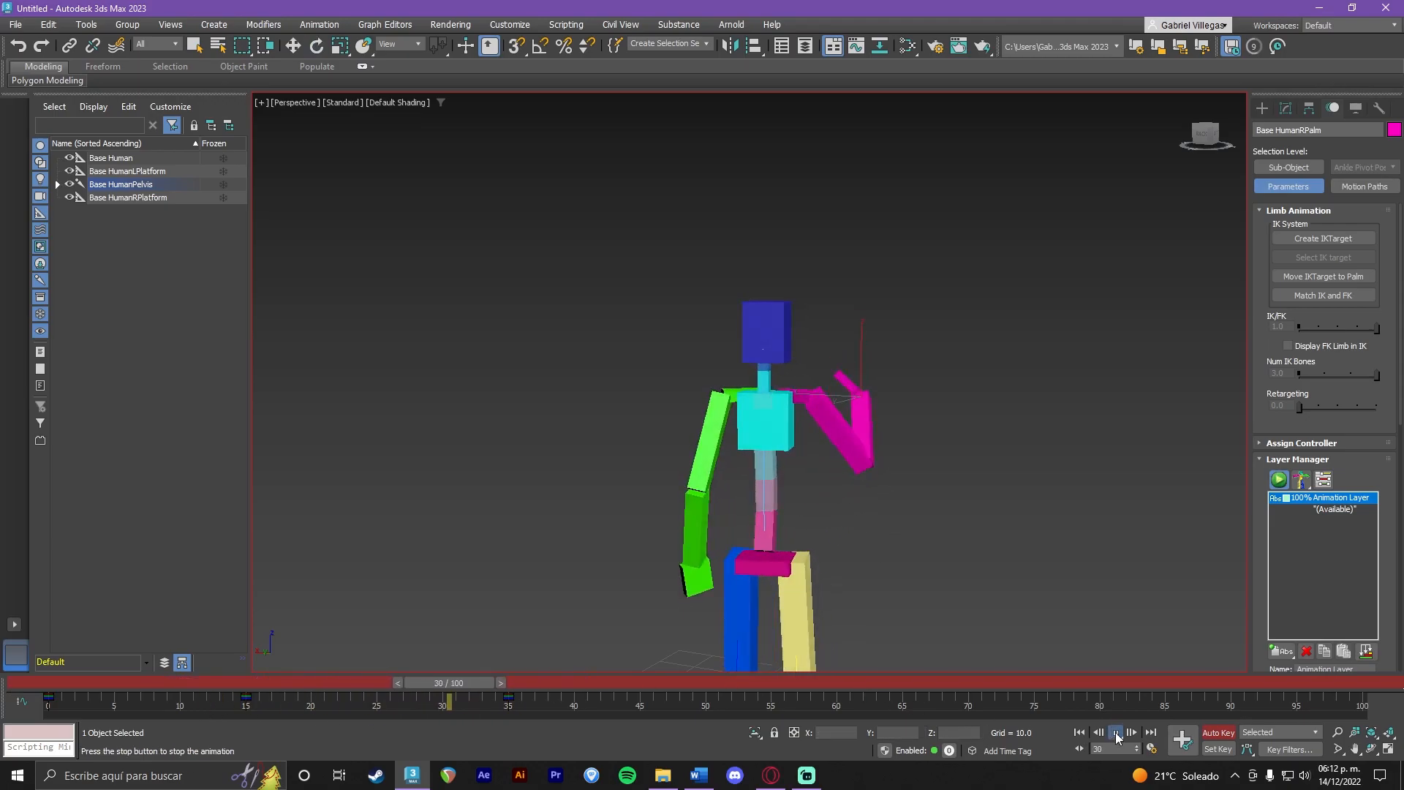
middle_click_drag(900, 504, 833, 456, "alt")
middle_click_drag(946, 412, 888, 466, "alt")
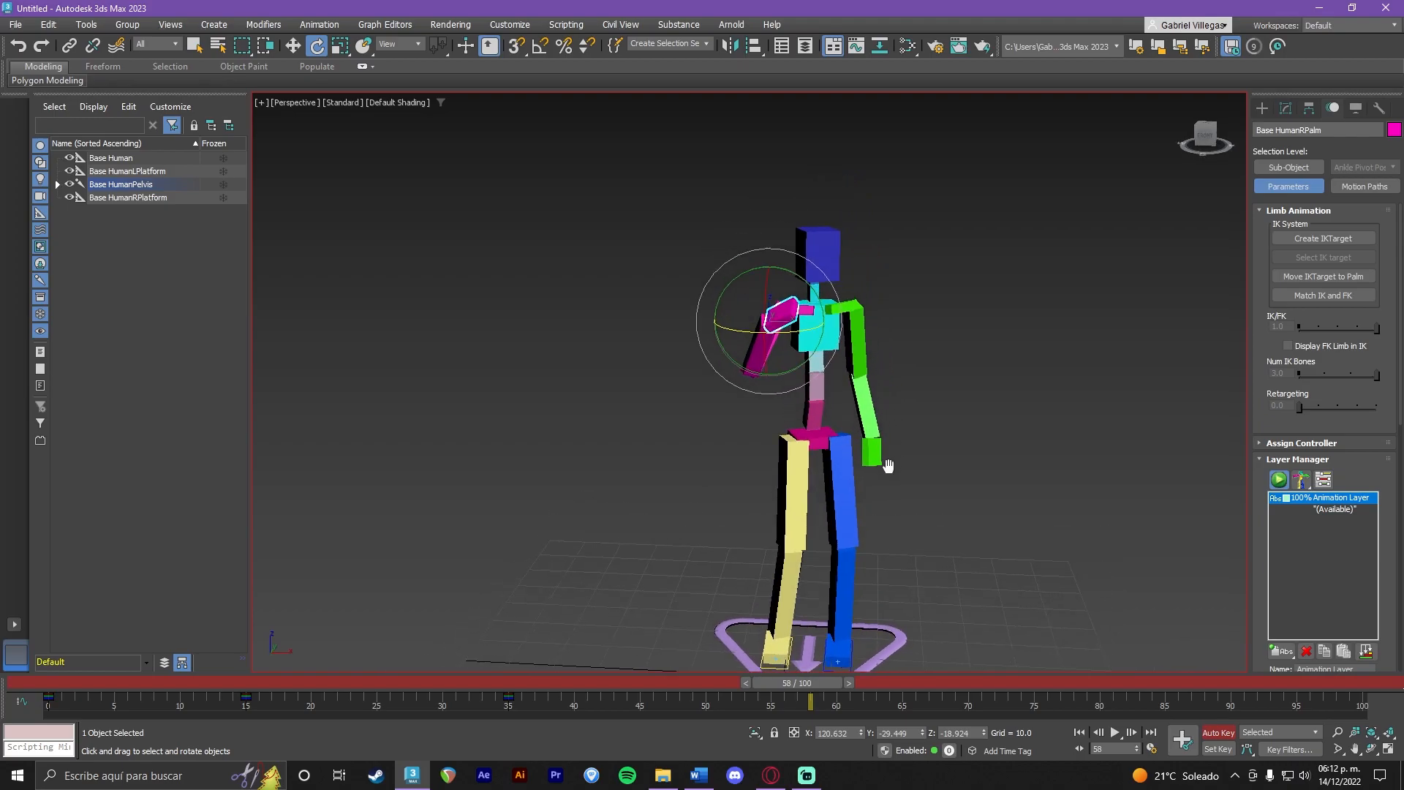
left_click_drag(766, 686, 30, 683)
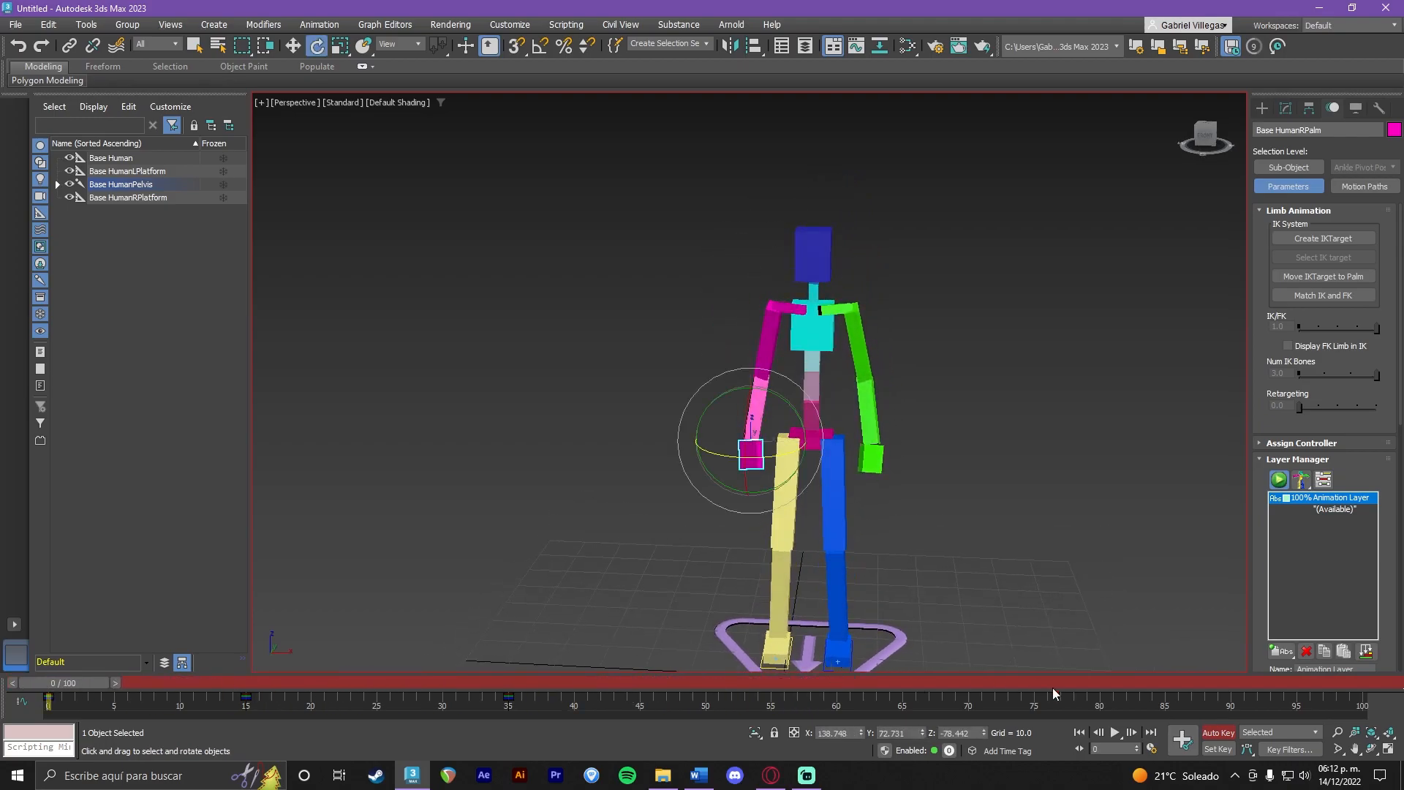
left_click(1116, 736)
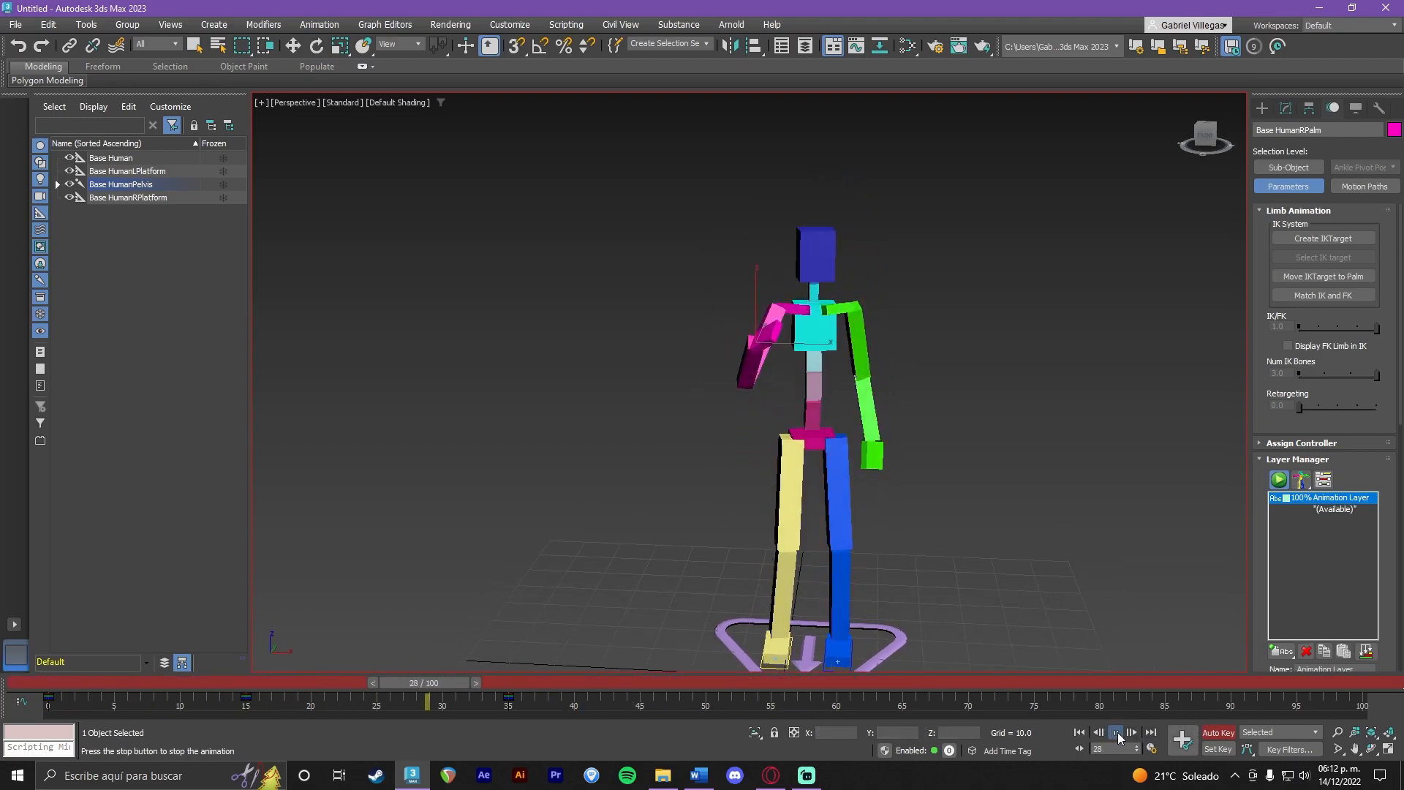
left_click(785, 308)
At frame 49, move the right forearm forward and up so the upper arm rises toward horizontal.
middle_click_drag(841, 417, 952, 405, "alt")
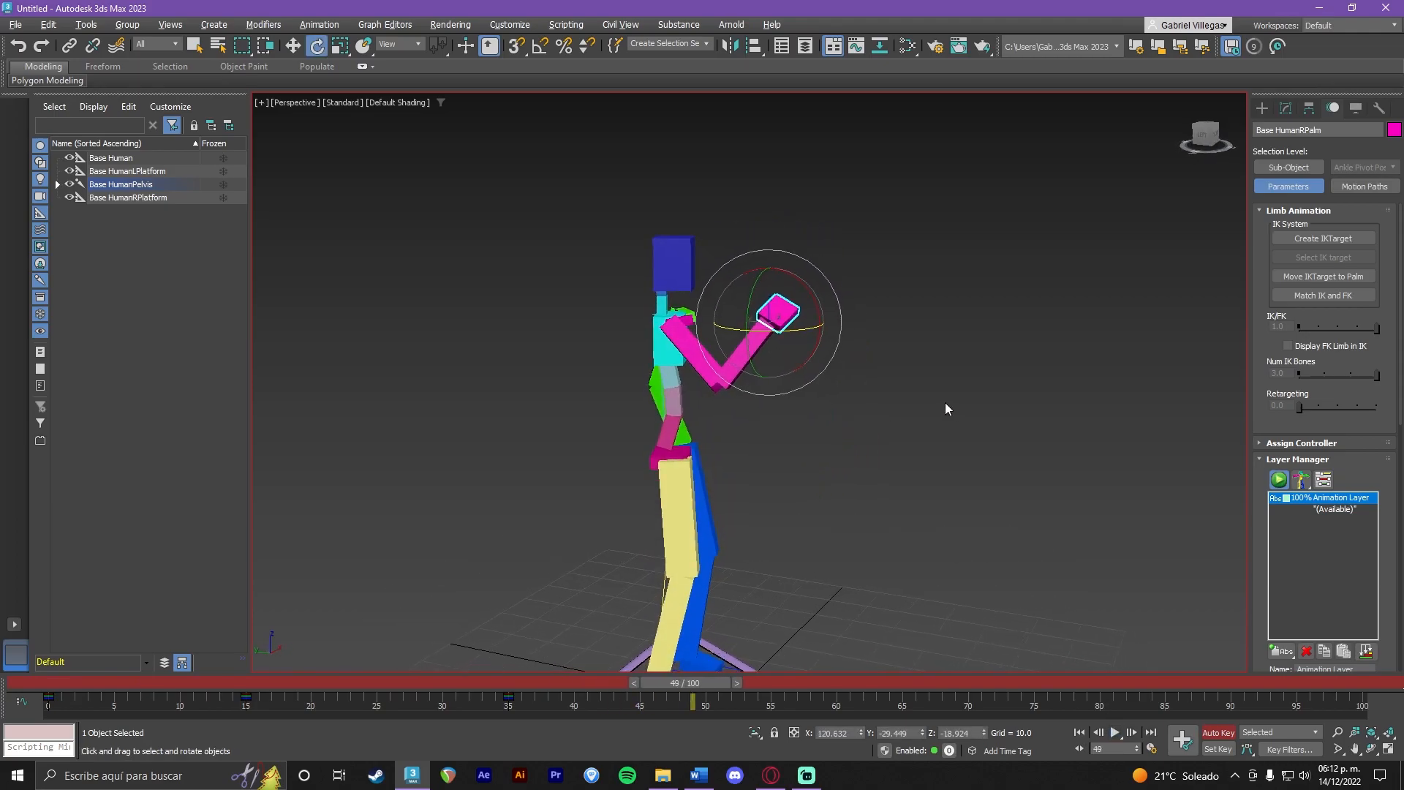
scroll(724, 370, "up", 3)
middle_click_drag(784, 400, 827, 454)
left_click(753, 395)
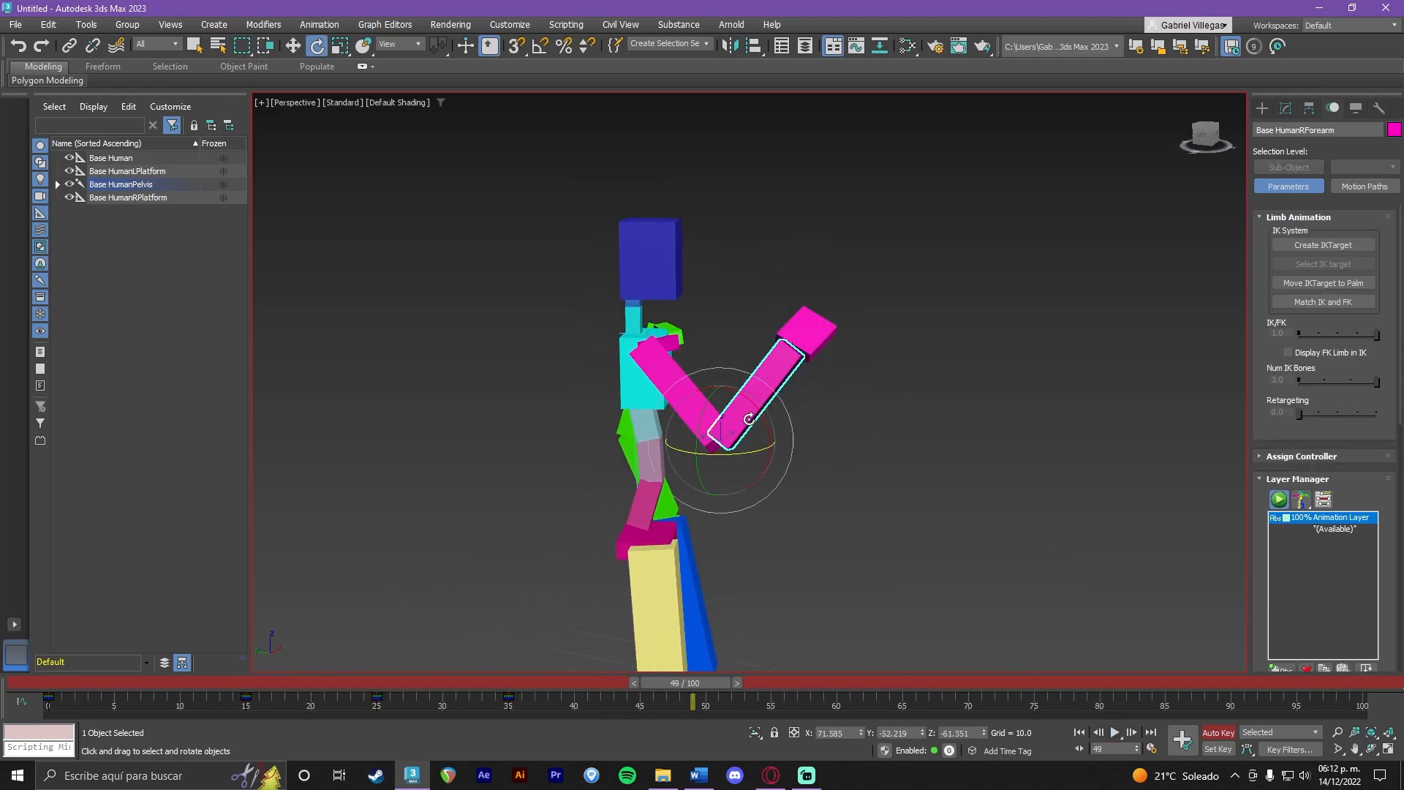
key("w")
left_click_drag(727, 442, 778, 409)
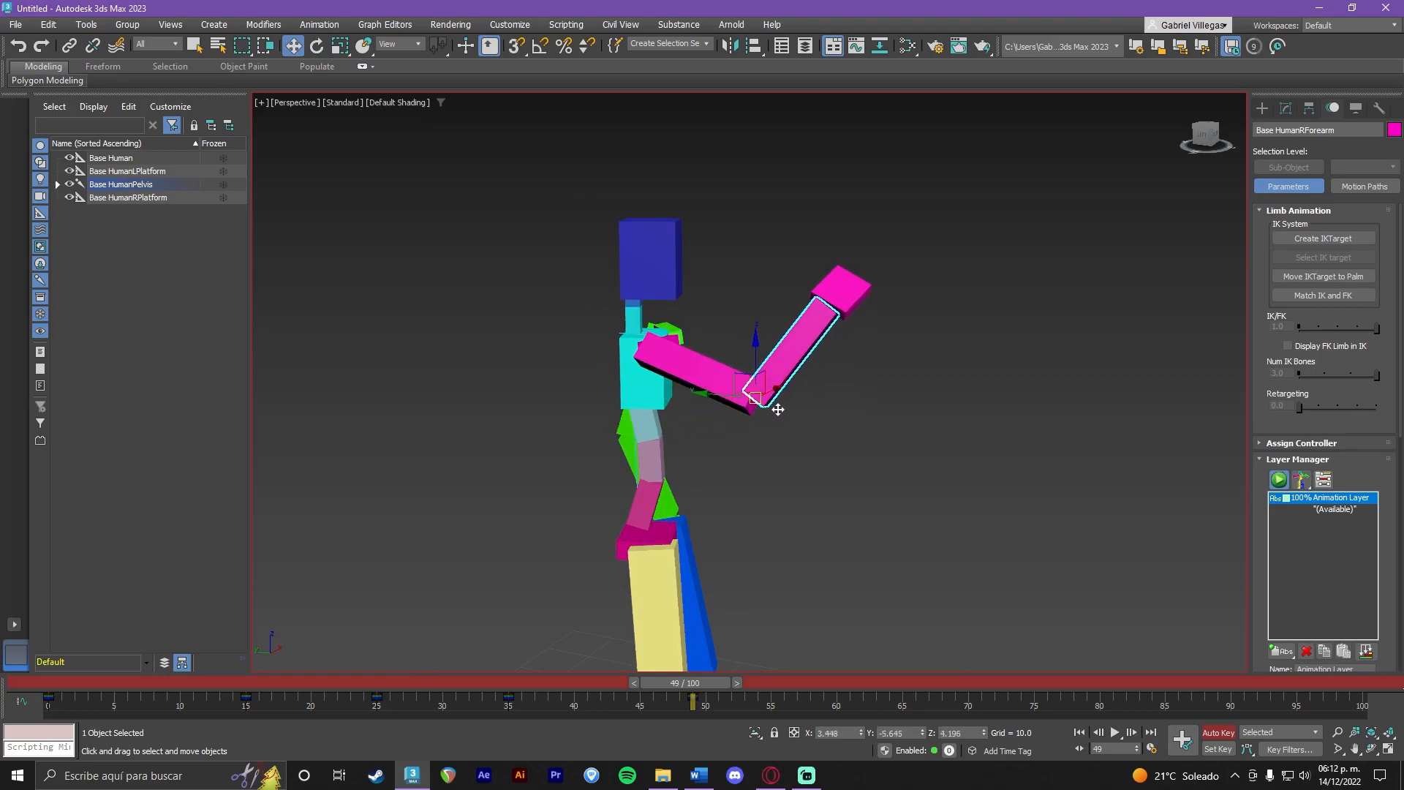
Rewind to the start of the timeline and play the arm swing through to frame 55.
left_click_drag(604, 692, 73, 690)
left_click(1114, 732)
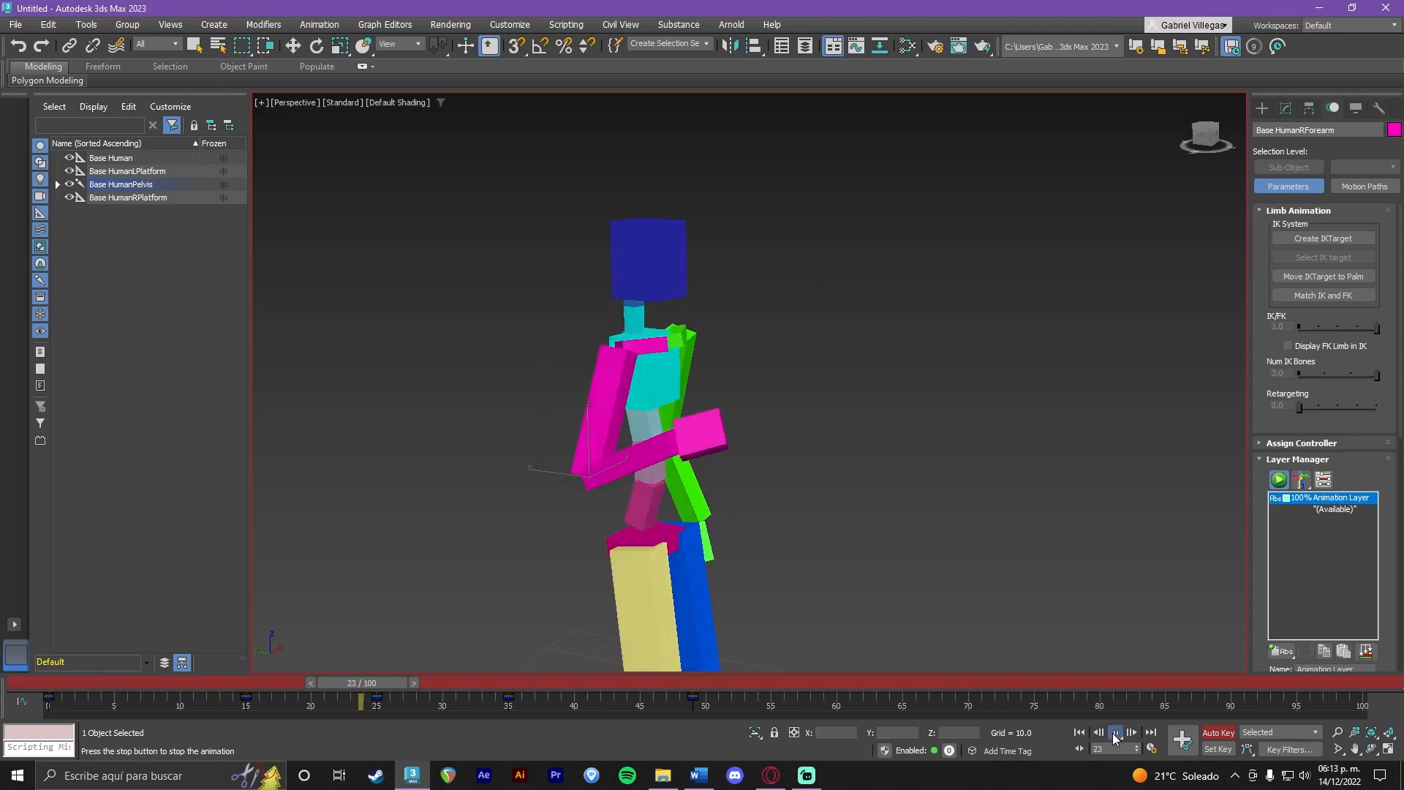
left_click(1114, 734)
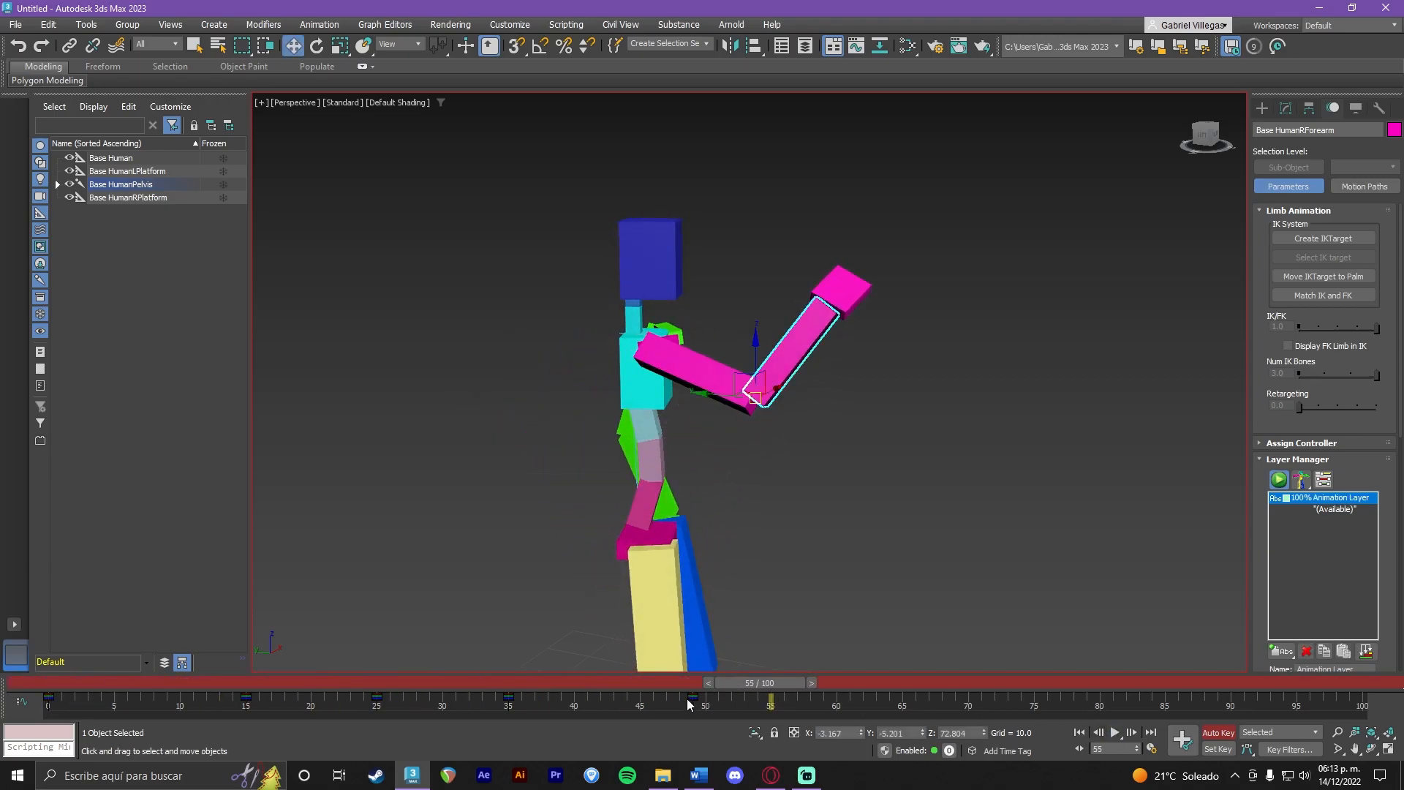
At frame 35, move the right forearm forward and up to lift the upper arm higher in front of the chest.
left_click_drag(757, 684, 508, 693)
left_click(680, 521)
left_click(731, 418)
left_click_drag(726, 444, 767, 426)
key("e")
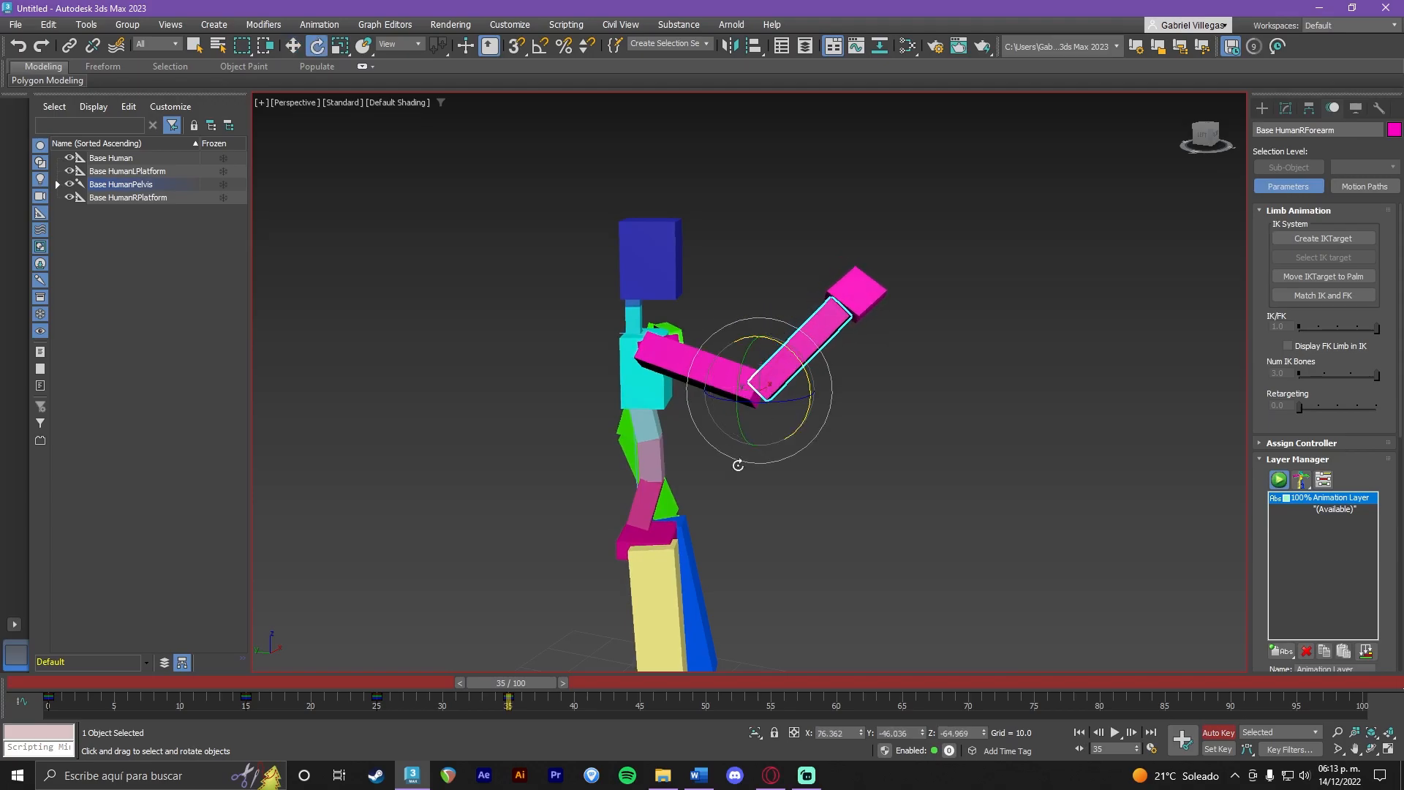
Play the raised arm swing from the first frames, stopping at frame 51.
left_click_drag(538, 684, 66, 683)
left_click(1115, 732)
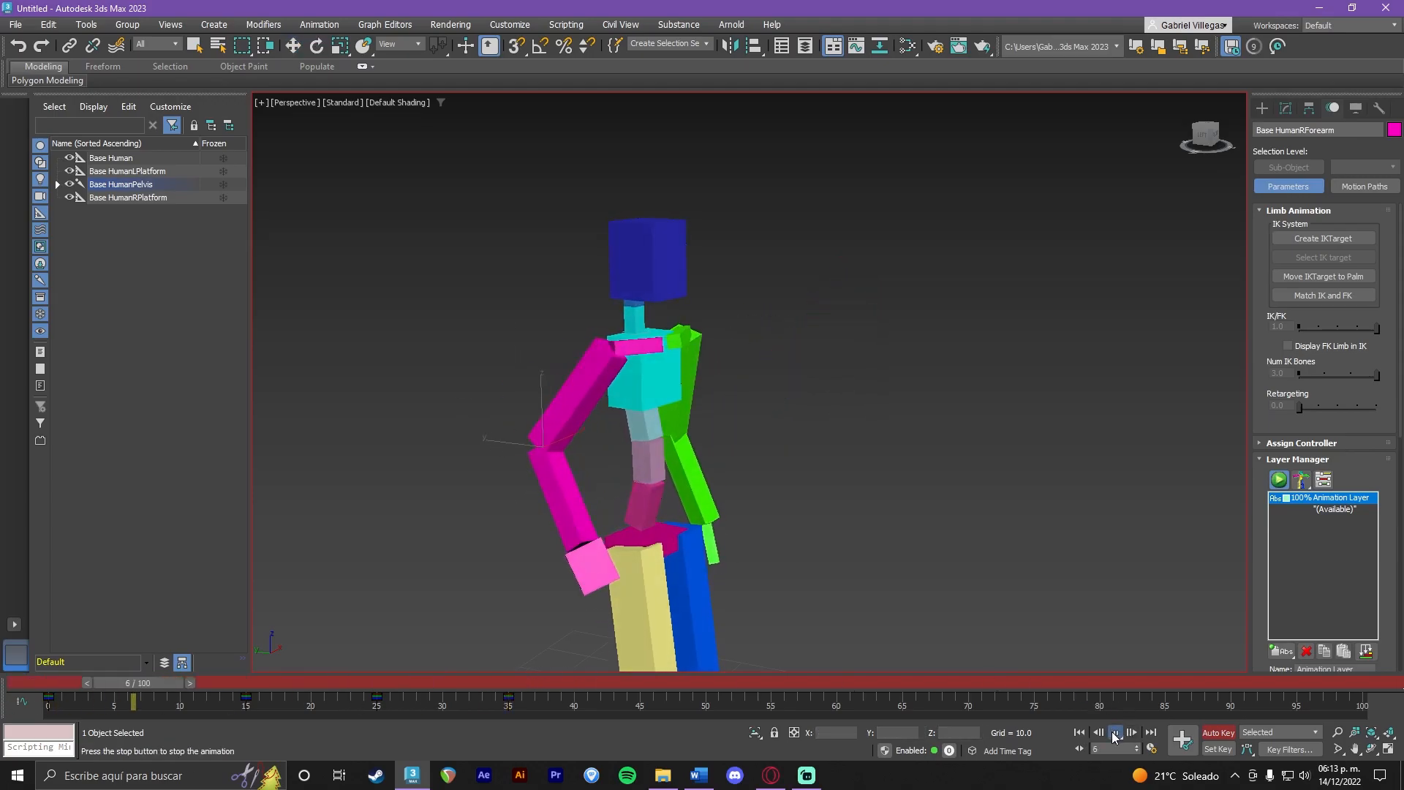
left_click(1115, 733)
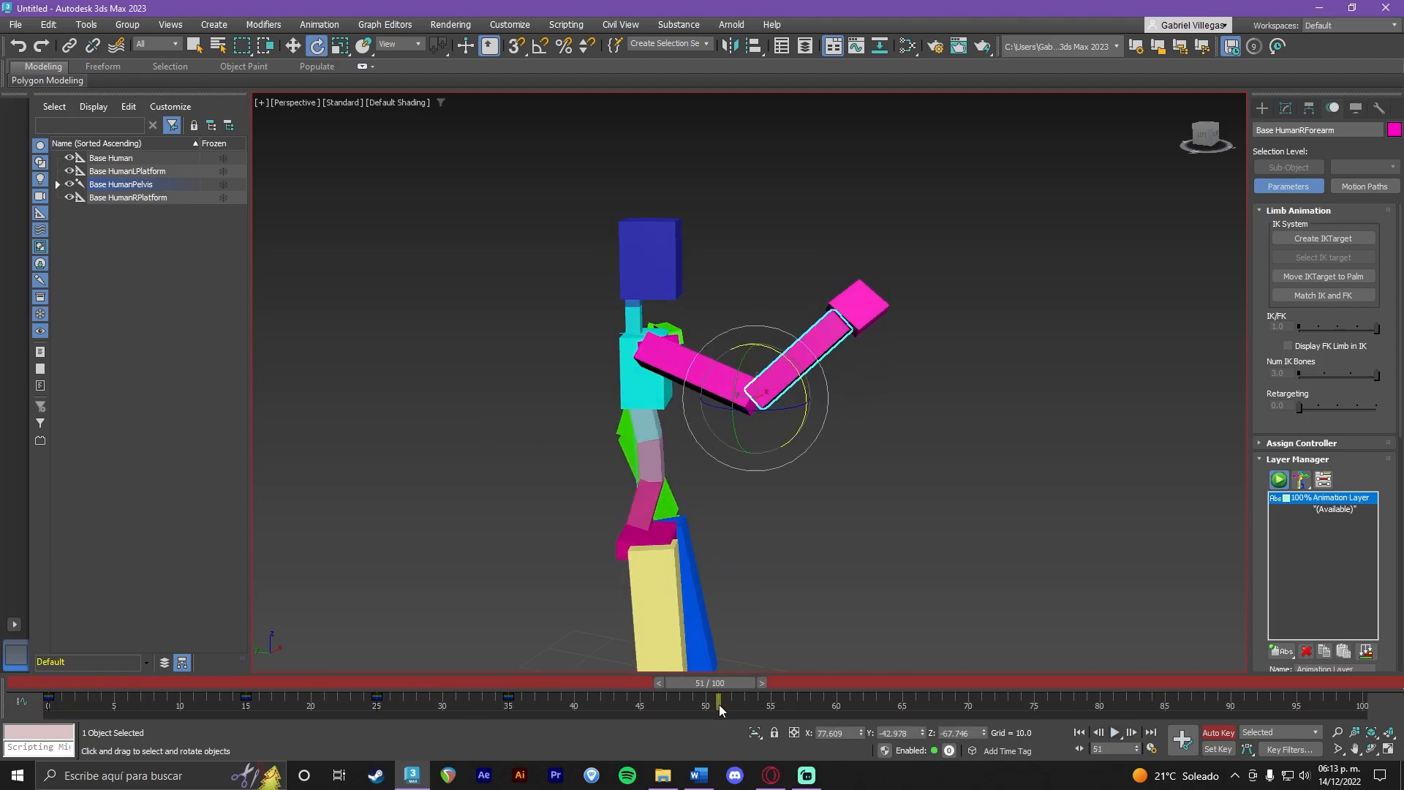
Inspect the right palm and upper arm at frame 34, replay the swing and return to frame 0.
left_click_drag(721, 680, 499, 683)
key("e")
left_click(857, 289)
key("w")
key("e")
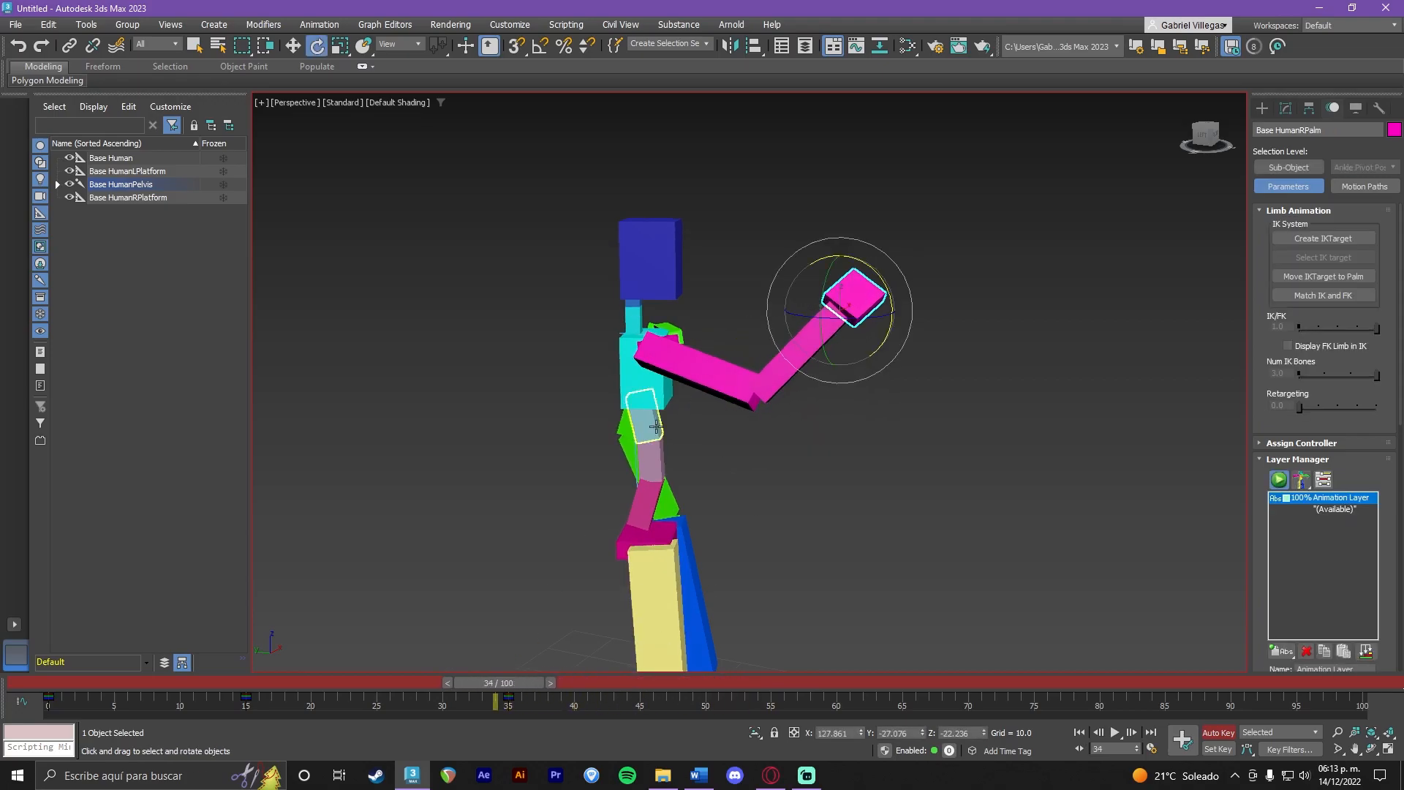
left_click(702, 373)
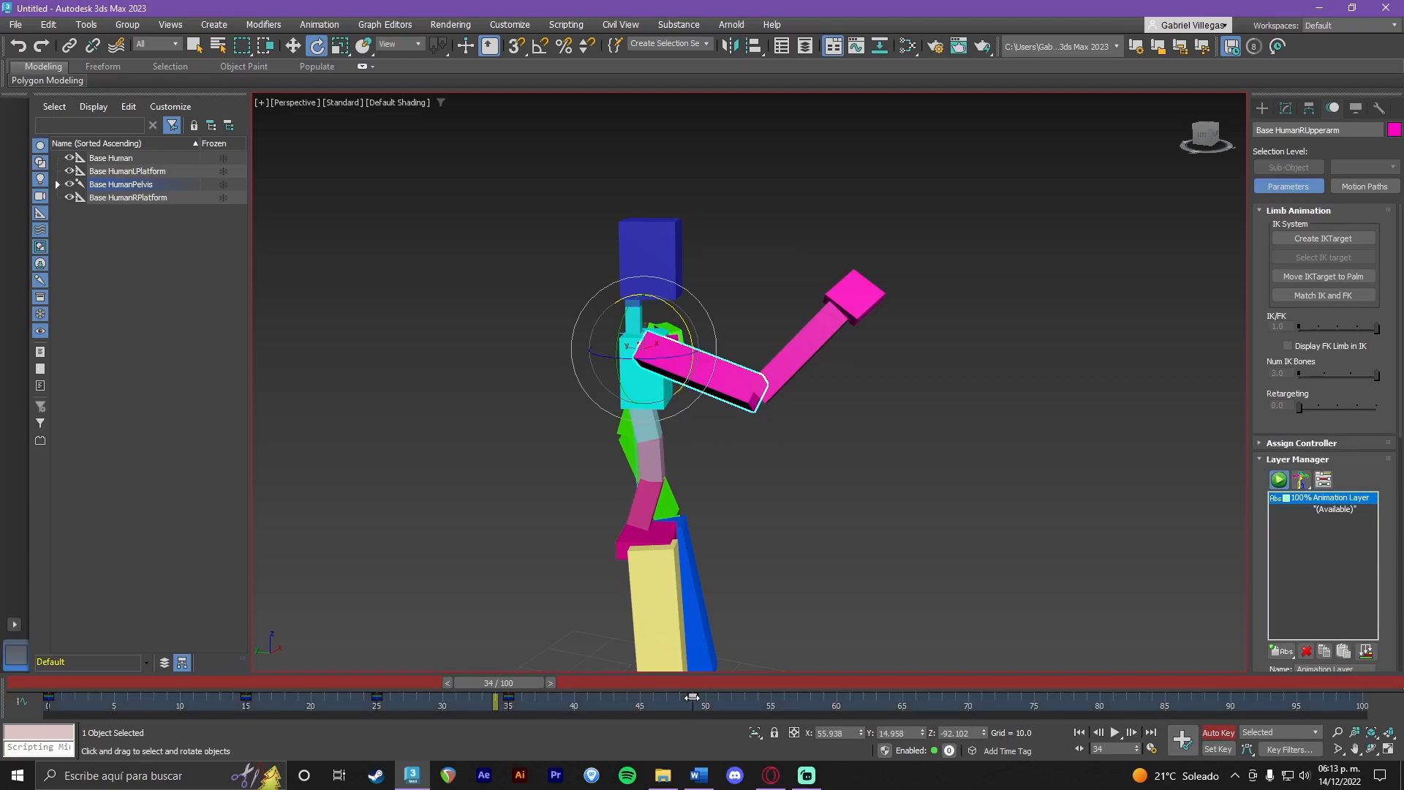
left_click_drag(504, 686, 291, 692)
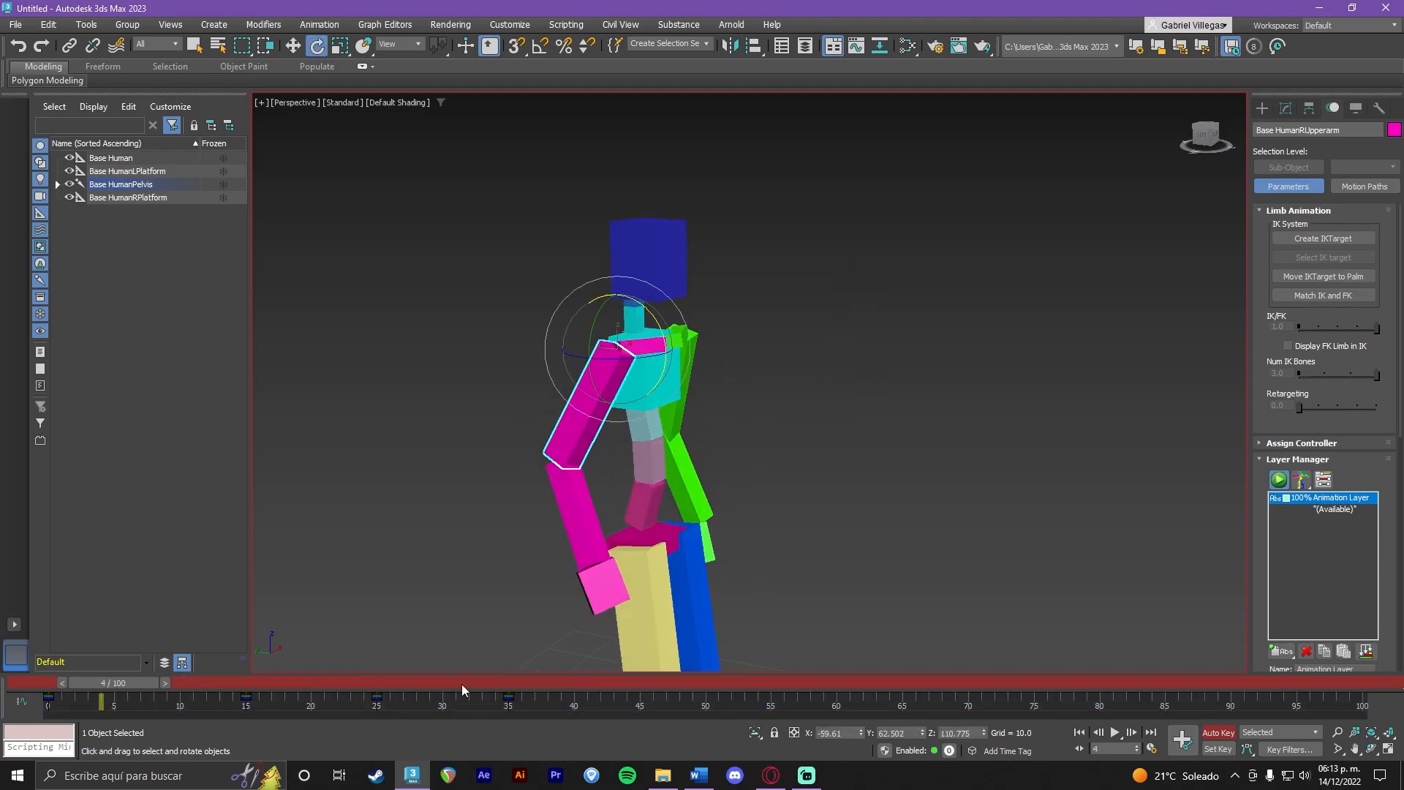
left_click(1116, 733)
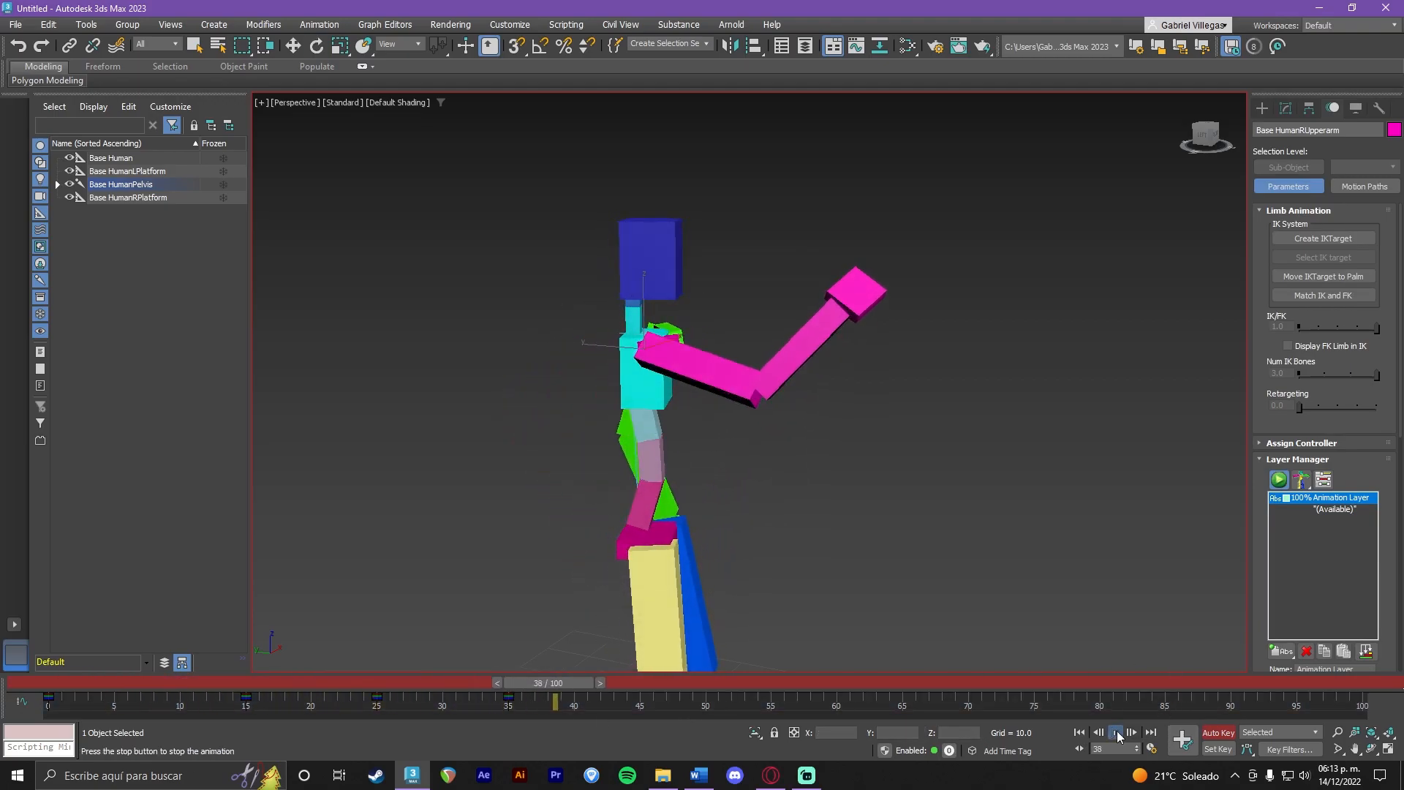
left_click_drag(697, 682, 69, 684)
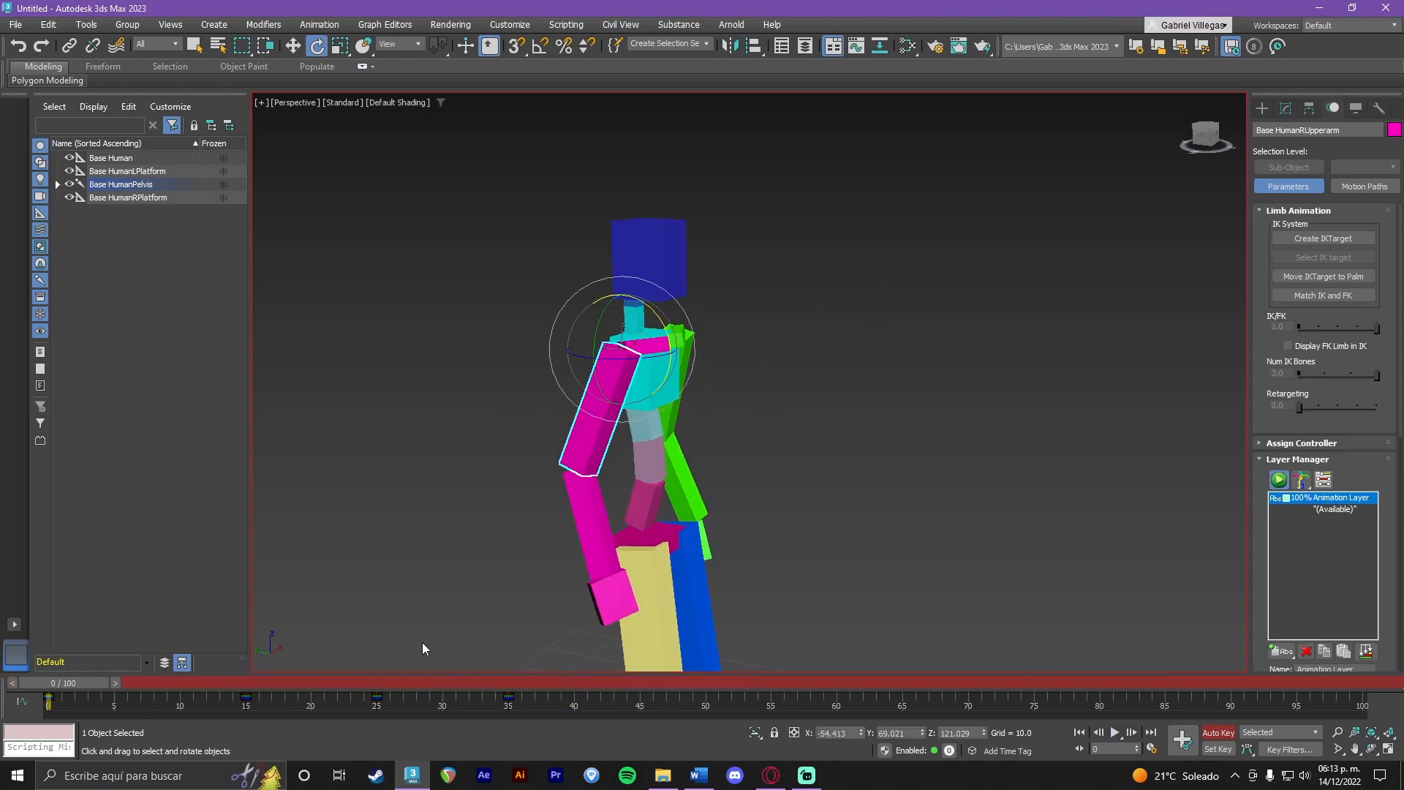
At frame 15, lower the pelvis to a Z height of about 47.1 so the knees bend.
middle_click_drag(828, 555, 734, 555, "alt")
scroll(738, 559, "down", 3)
middle_click_drag(774, 598, 790, 435)
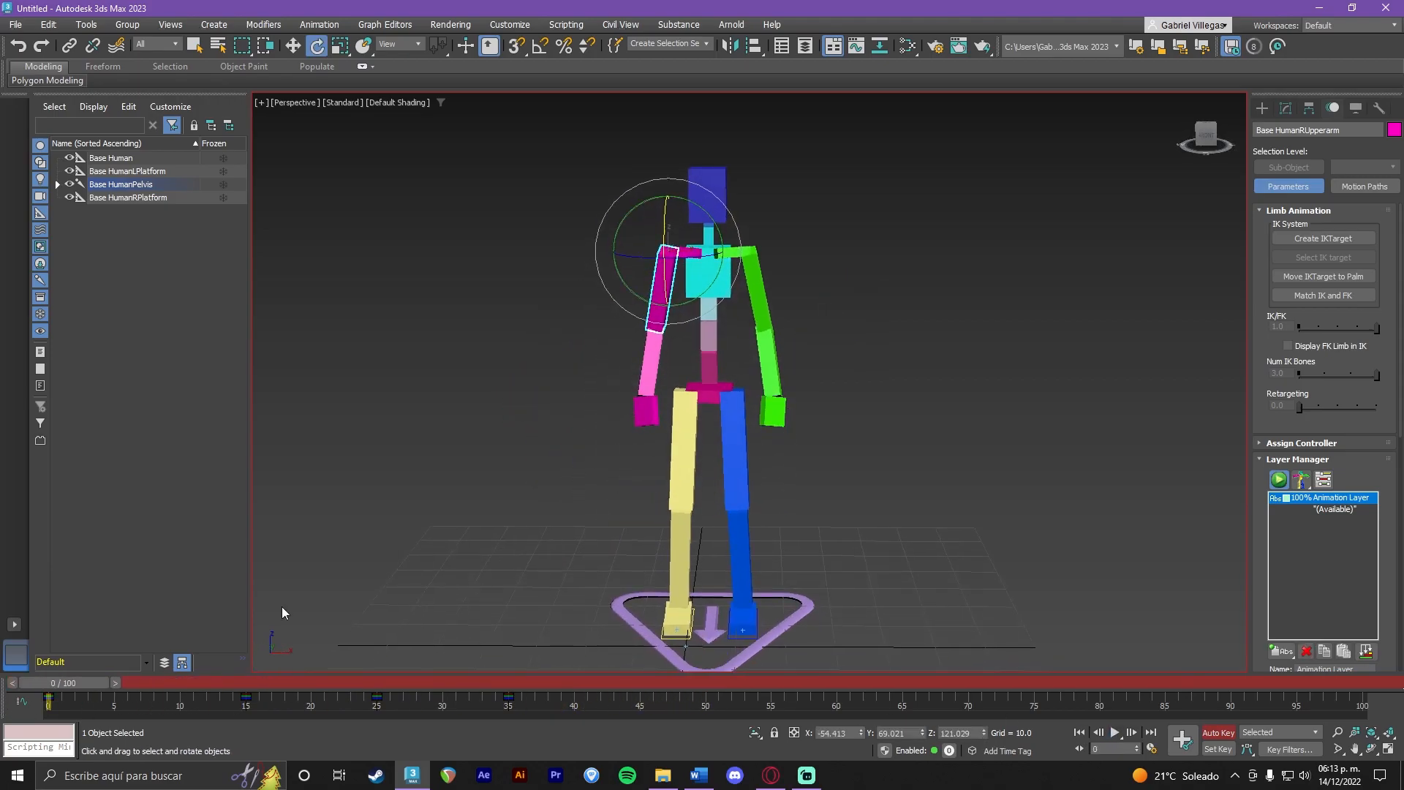
left_click_drag(77, 688, 260, 684)
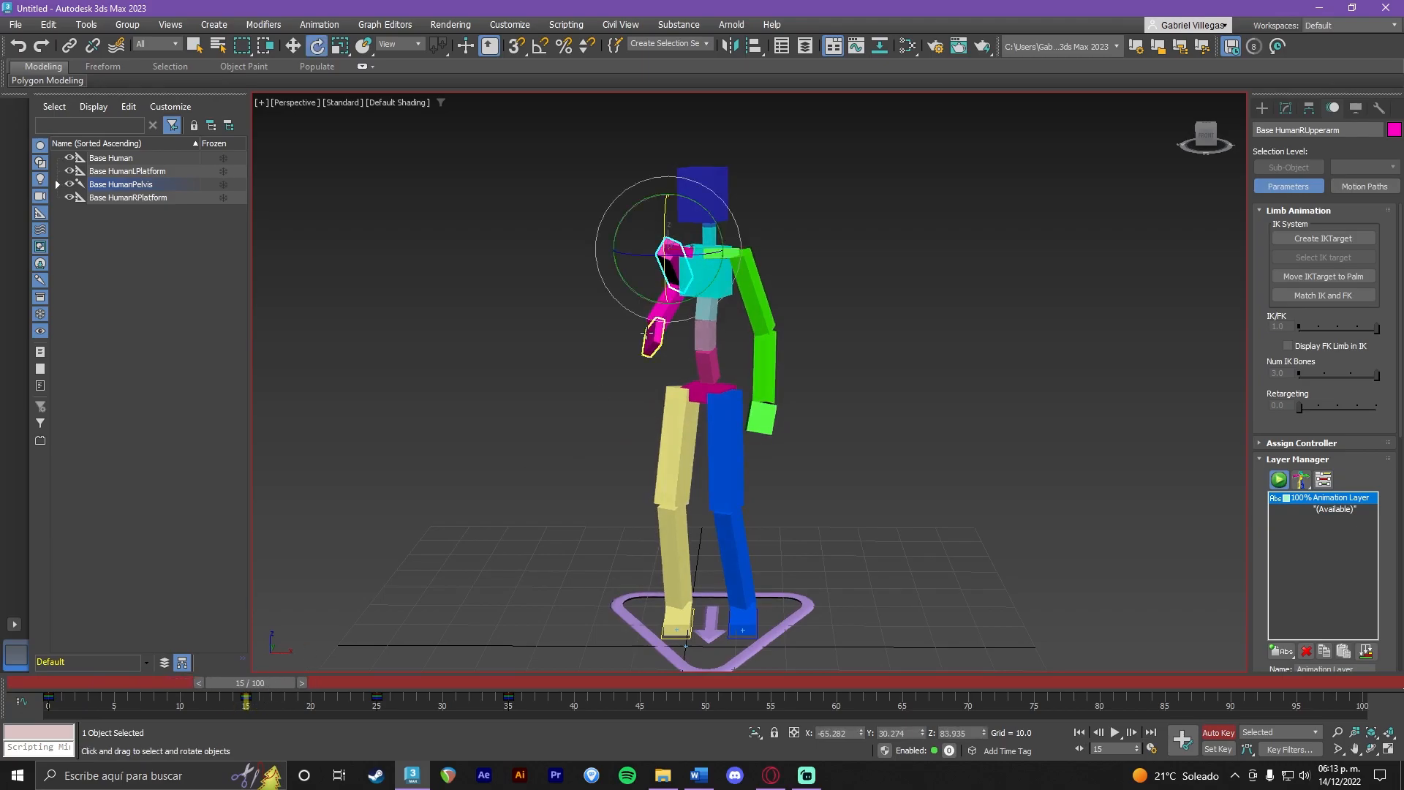
left_click(696, 385)
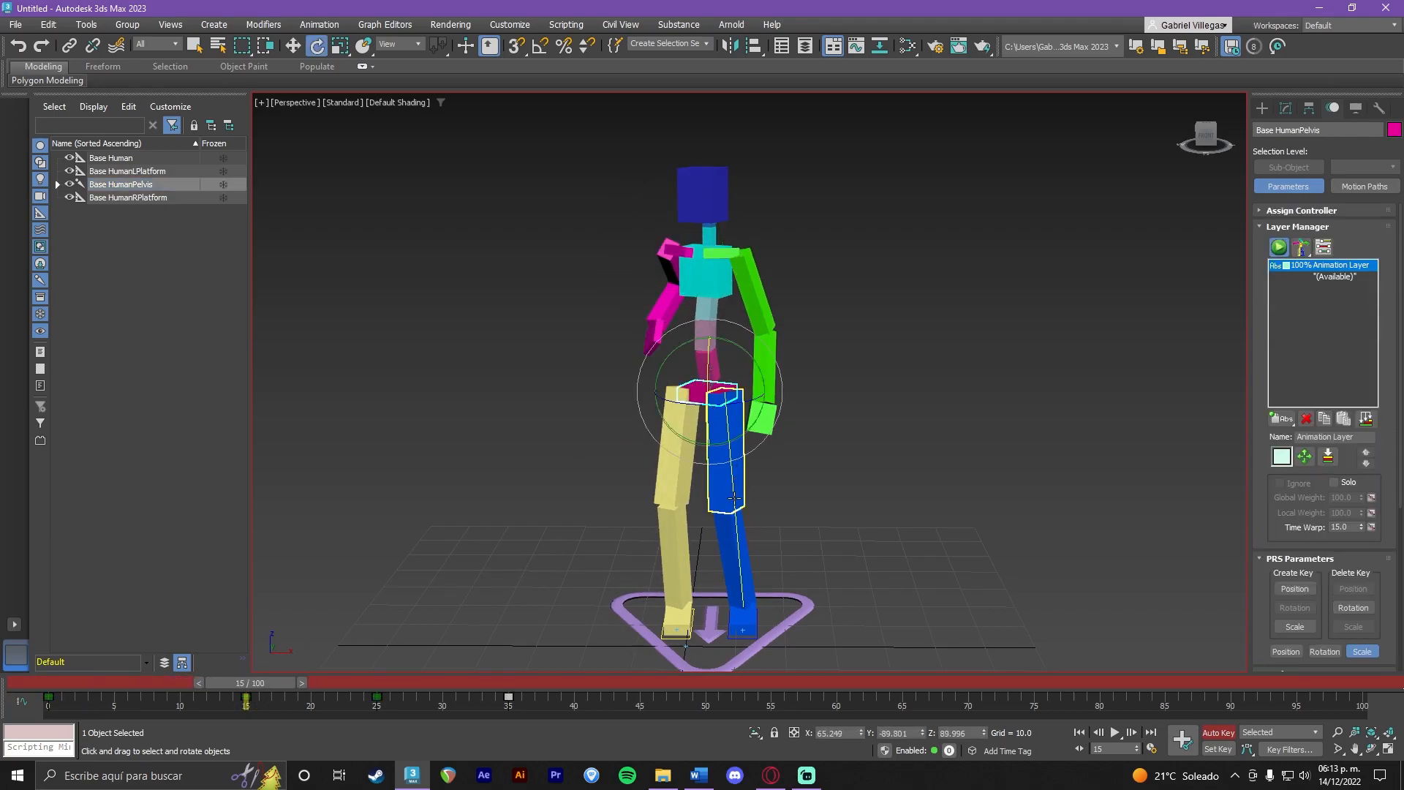
left_click(734, 497)
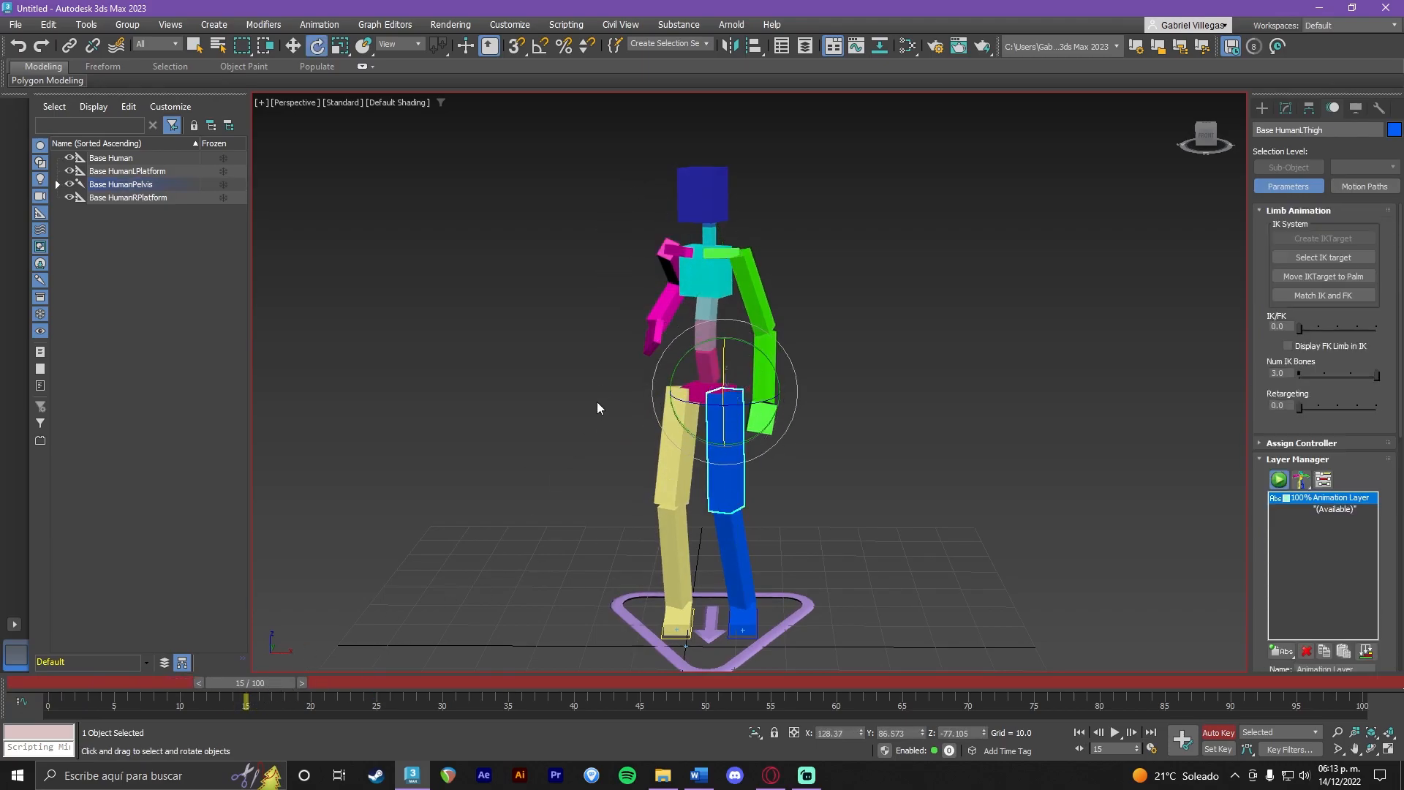
left_click(707, 392)
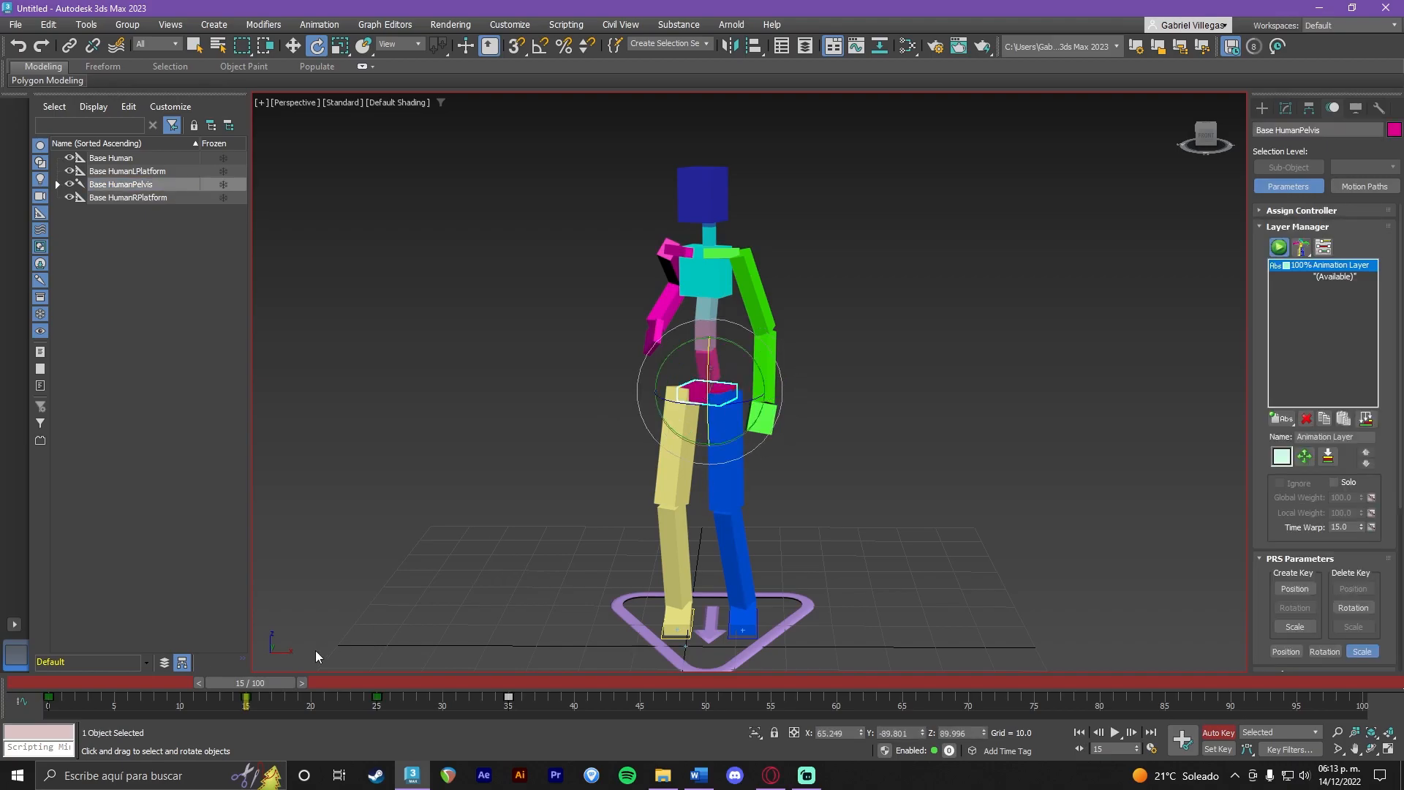
mouse_move(289, 683)
left_mouse_down()
mouse_move(384, 682)
mouse_move(280, 676)
left_mouse_up()
key("w")
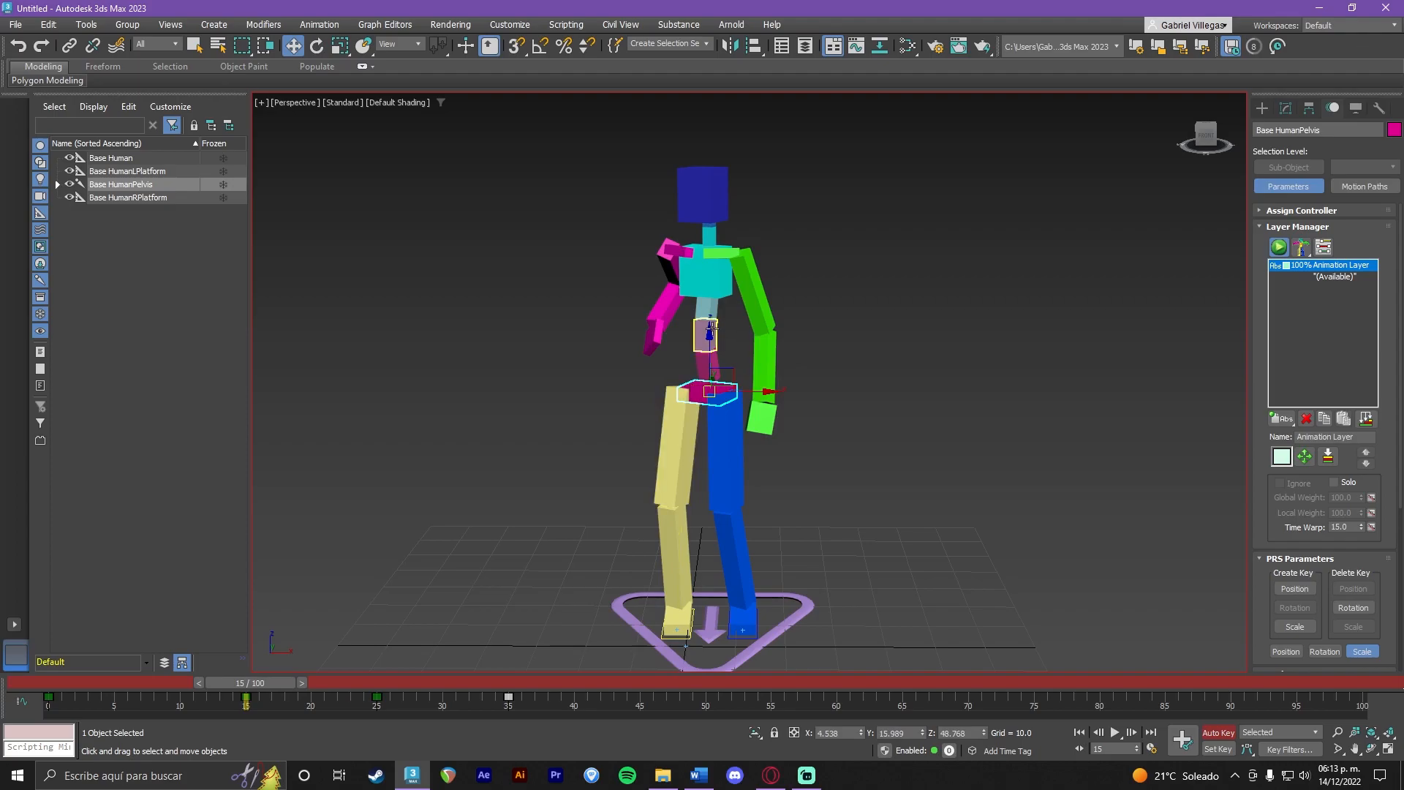
left_click_drag(710, 335, 709, 343)
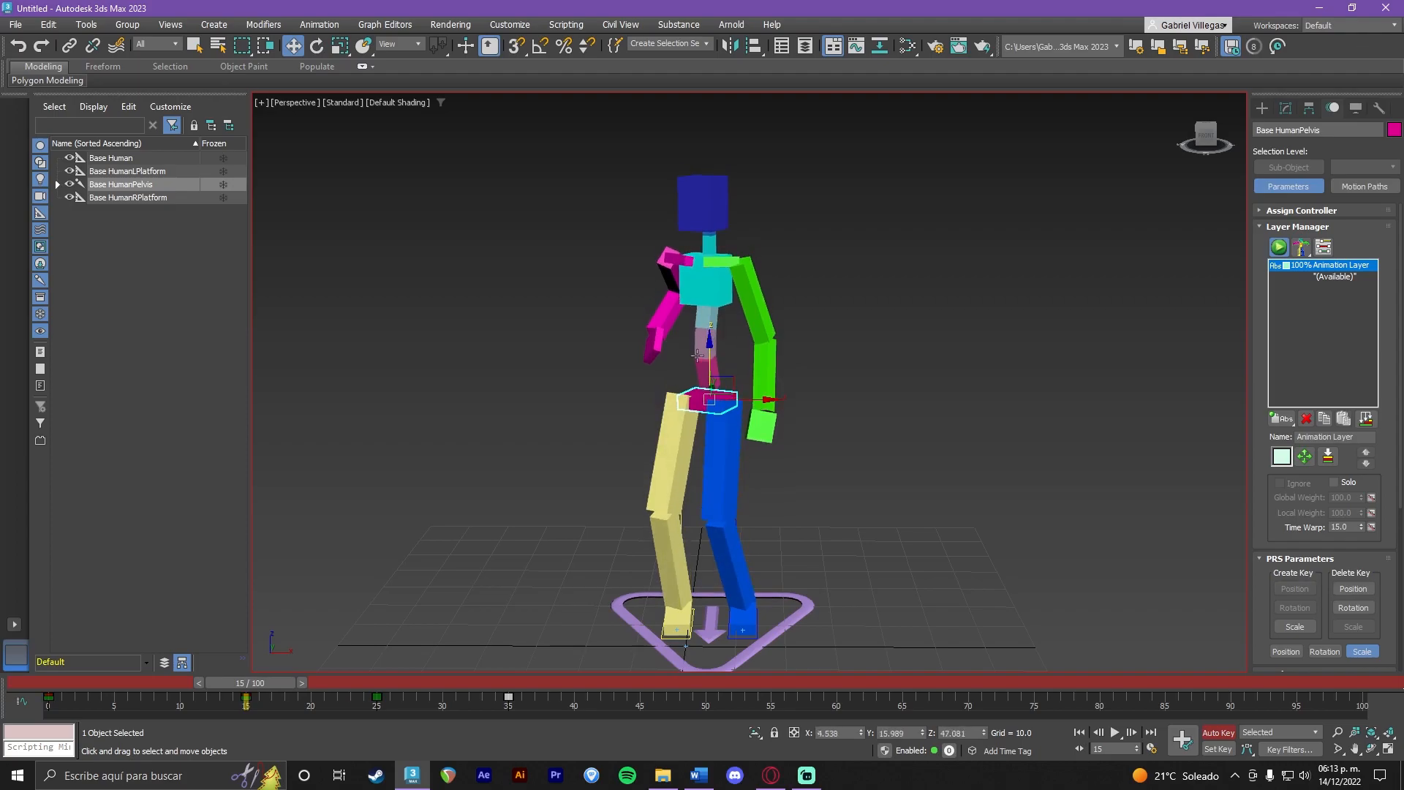
At frame 25, raise the pelvis about 2.5 units along Z and scrub between frames 35 and 23 to check it.
left_click_drag(266, 686, 397, 679)
key("w")
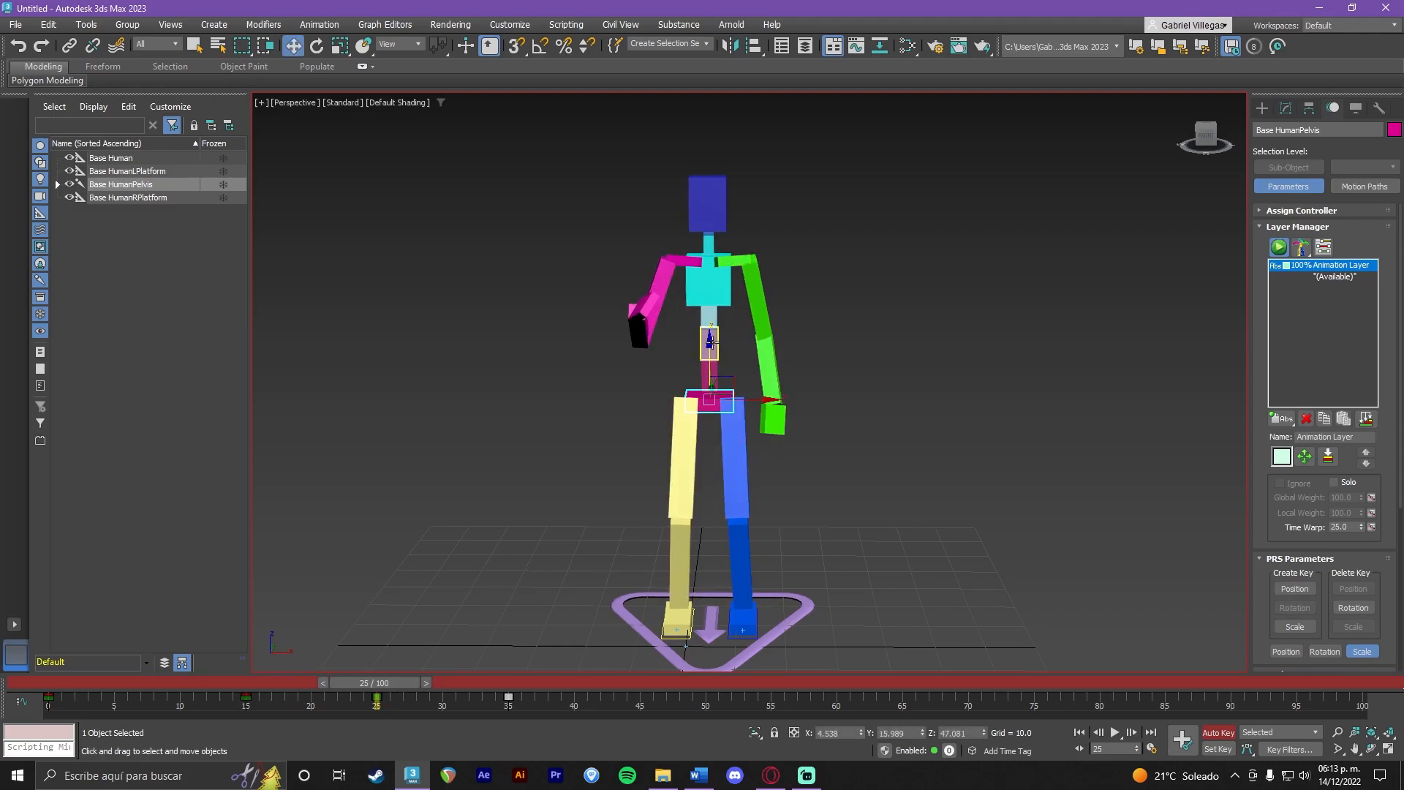
left_click_drag(712, 343, 712, 330)
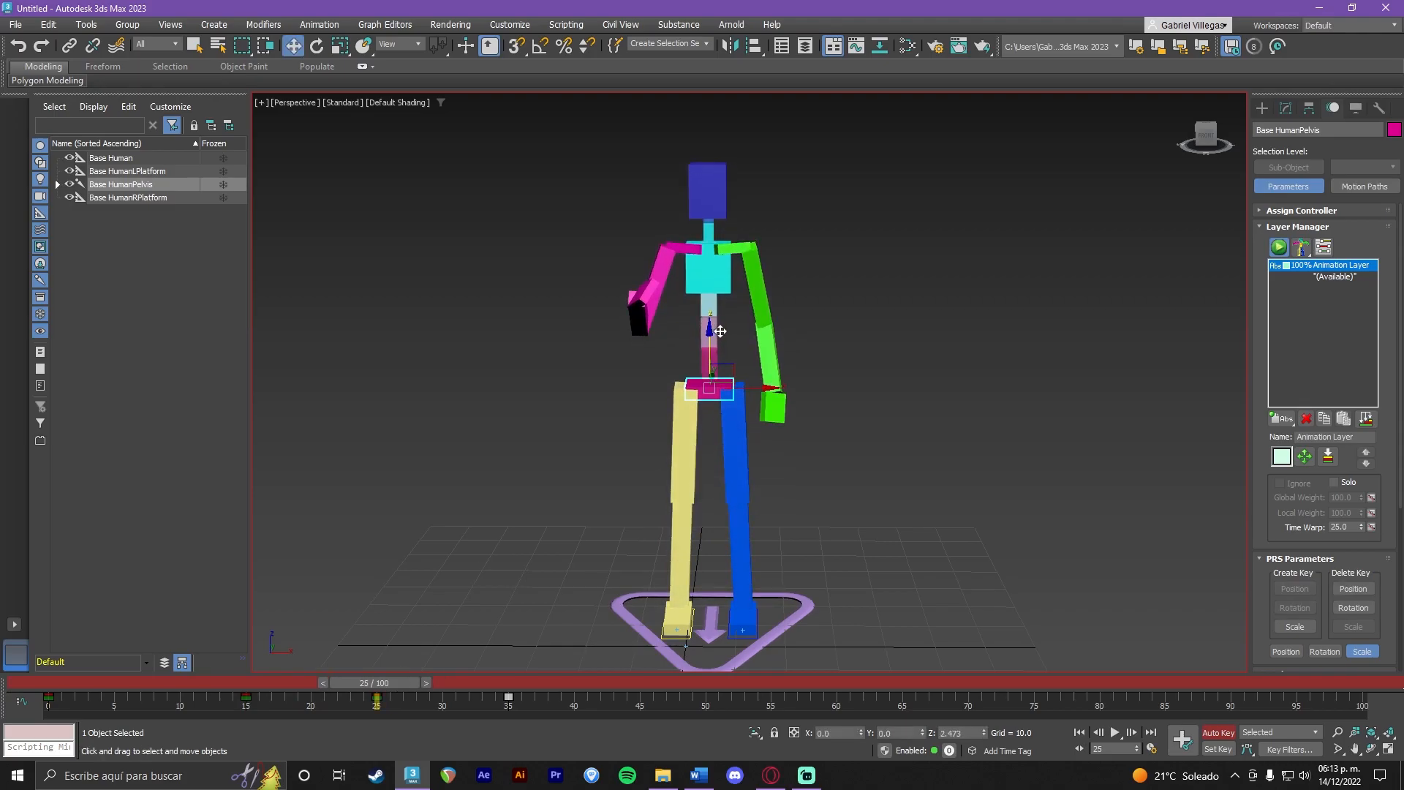
left_click_drag(392, 682, 524, 678)
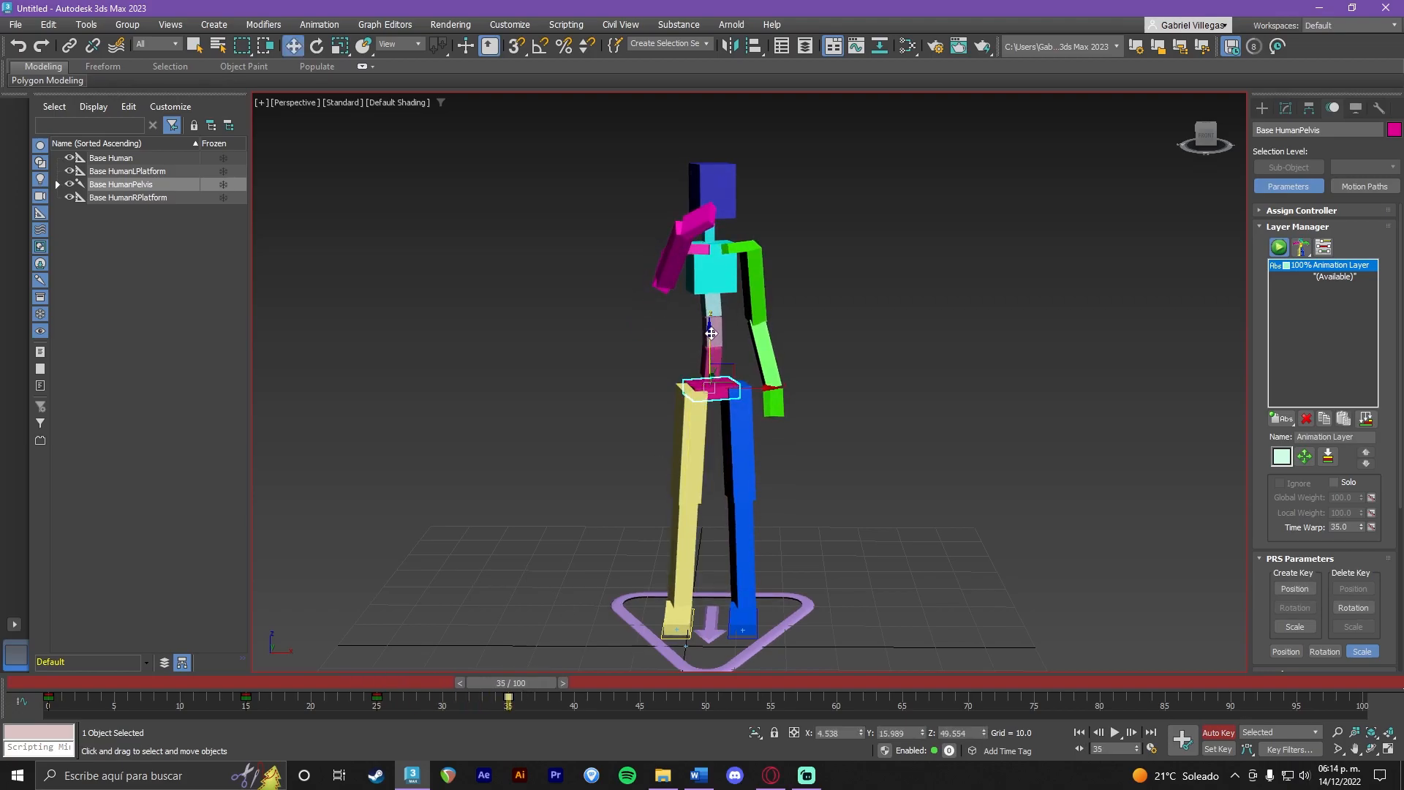
left_click_drag(512, 682, 358, 686)
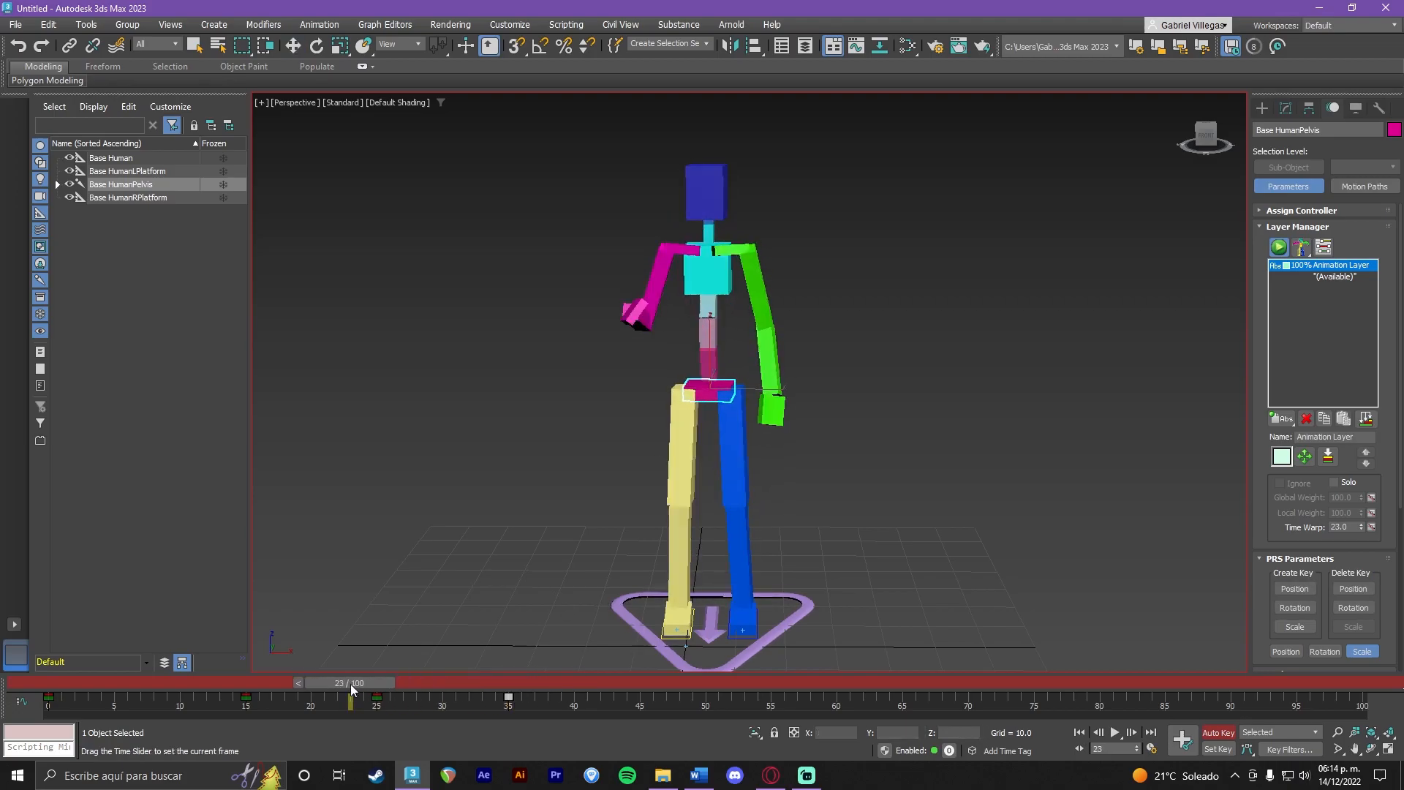
Play the pelvis and arm animation, scrub back through the early frames, and replay it from frame 0, stopping at frame 48.
left_click(1121, 735)
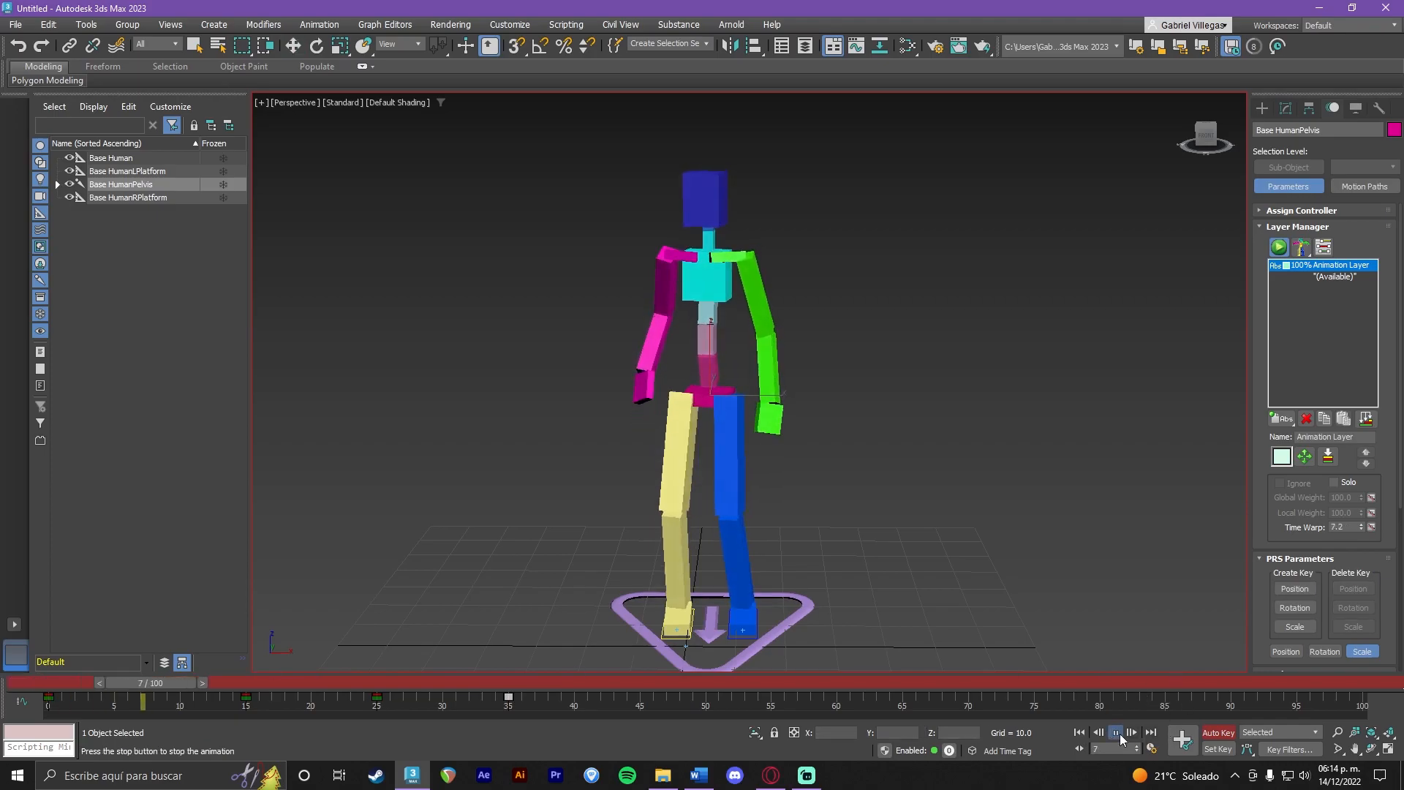
left_click(1120, 734)
left_click_drag(680, 698, 253, 682)
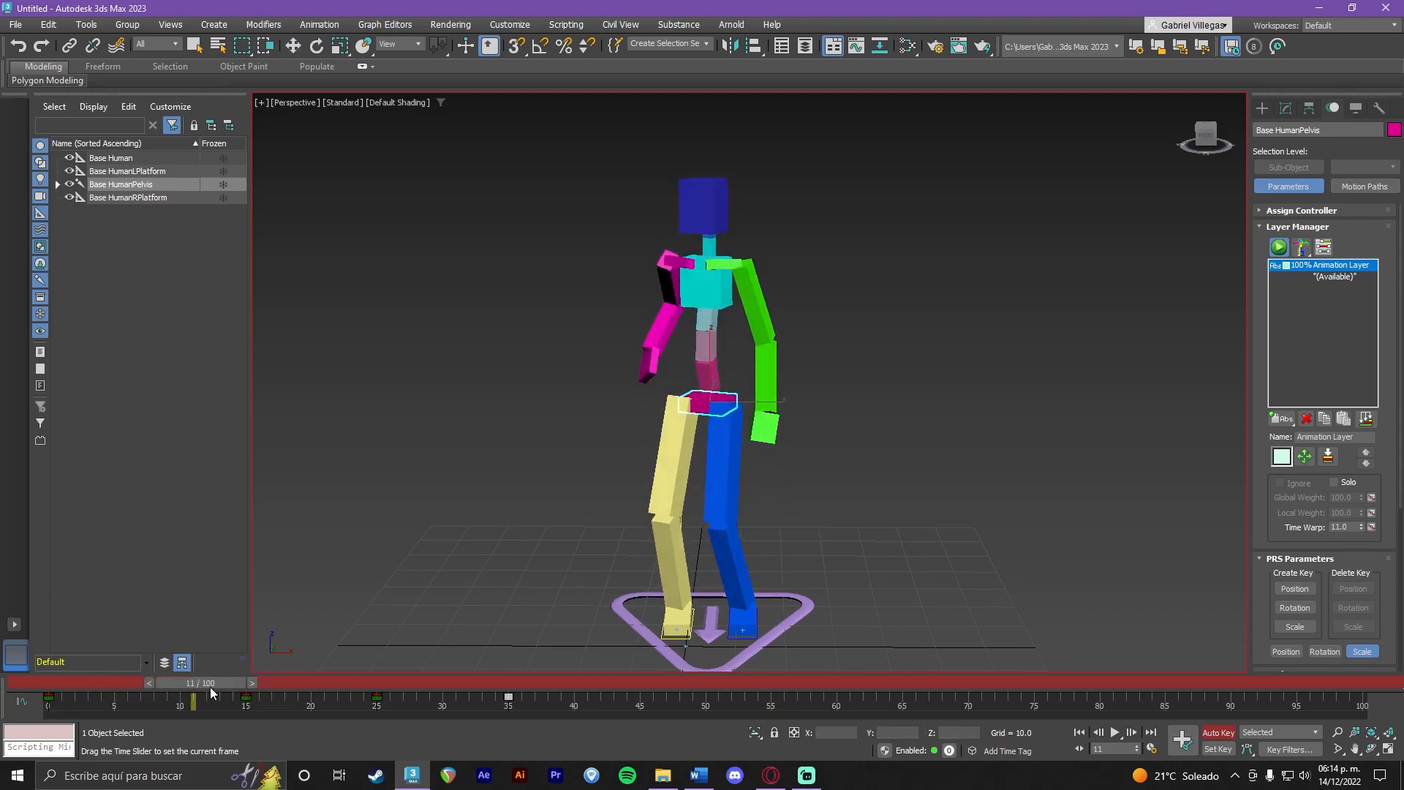
key("Home")
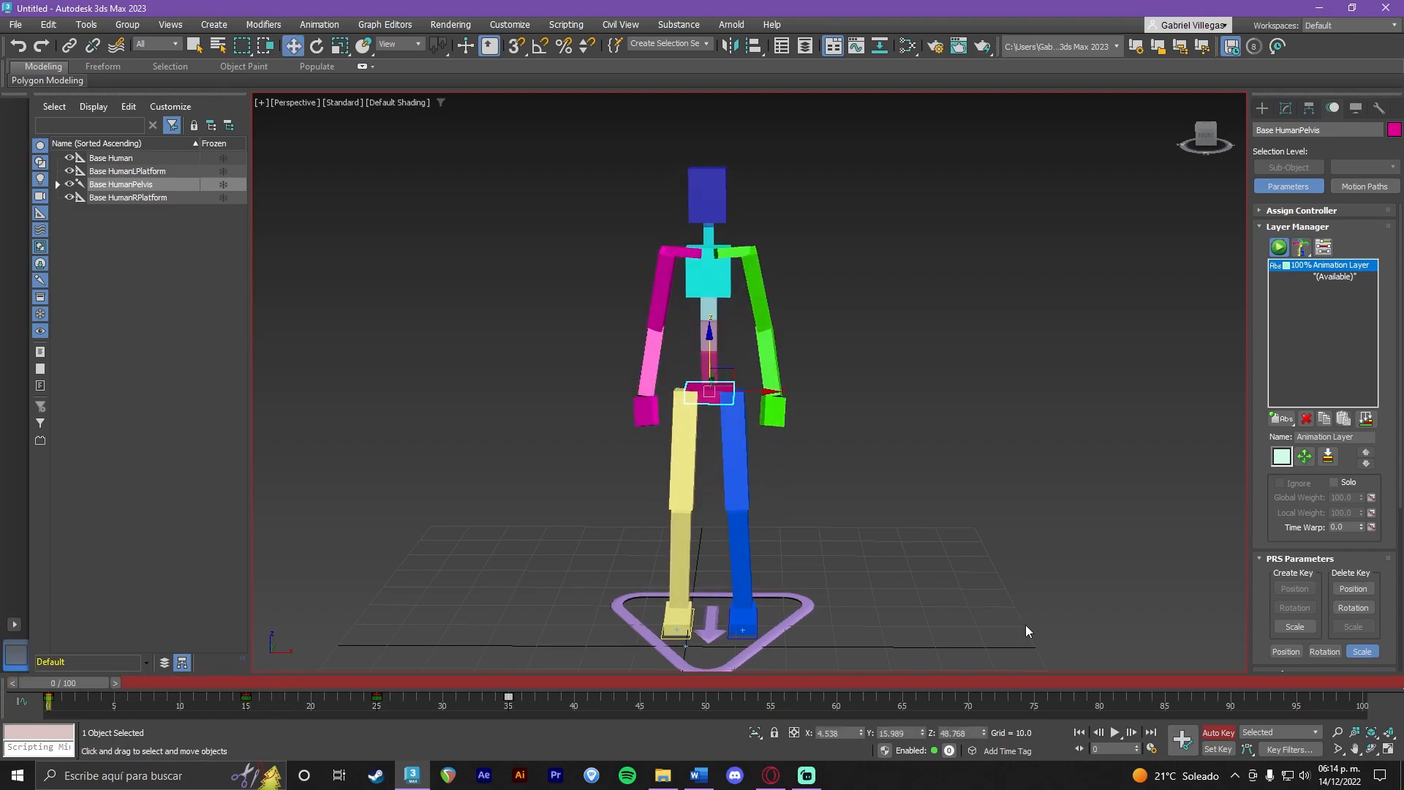
left_click(1117, 733)
left_click(1117, 733)
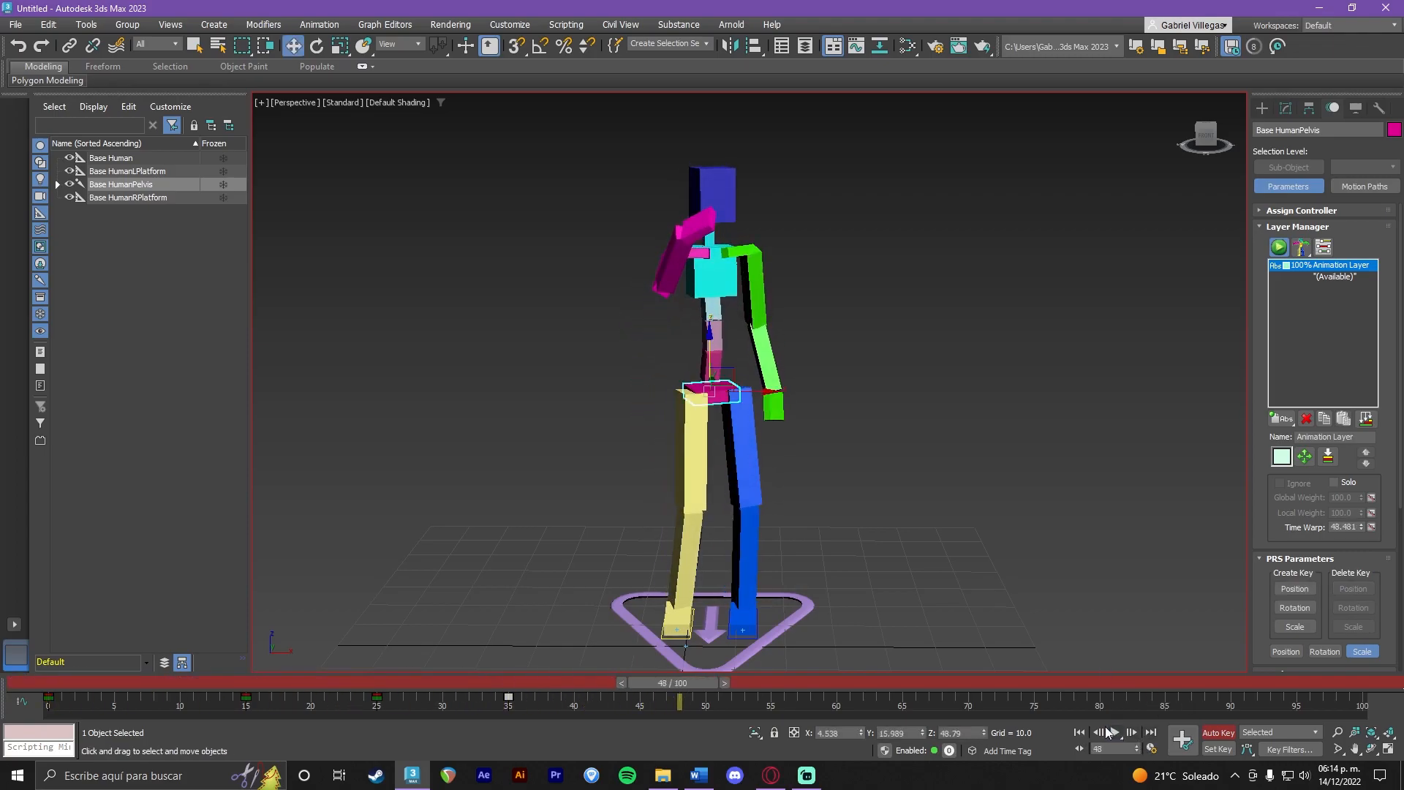
Inspect the bent-knee pose at frame 15 from the character's side, and return to frame 0 in a front view.
left_click_drag(691, 688, 261, 675)
key("w")
middle_click_drag(841, 475, 586, 550, "alt")
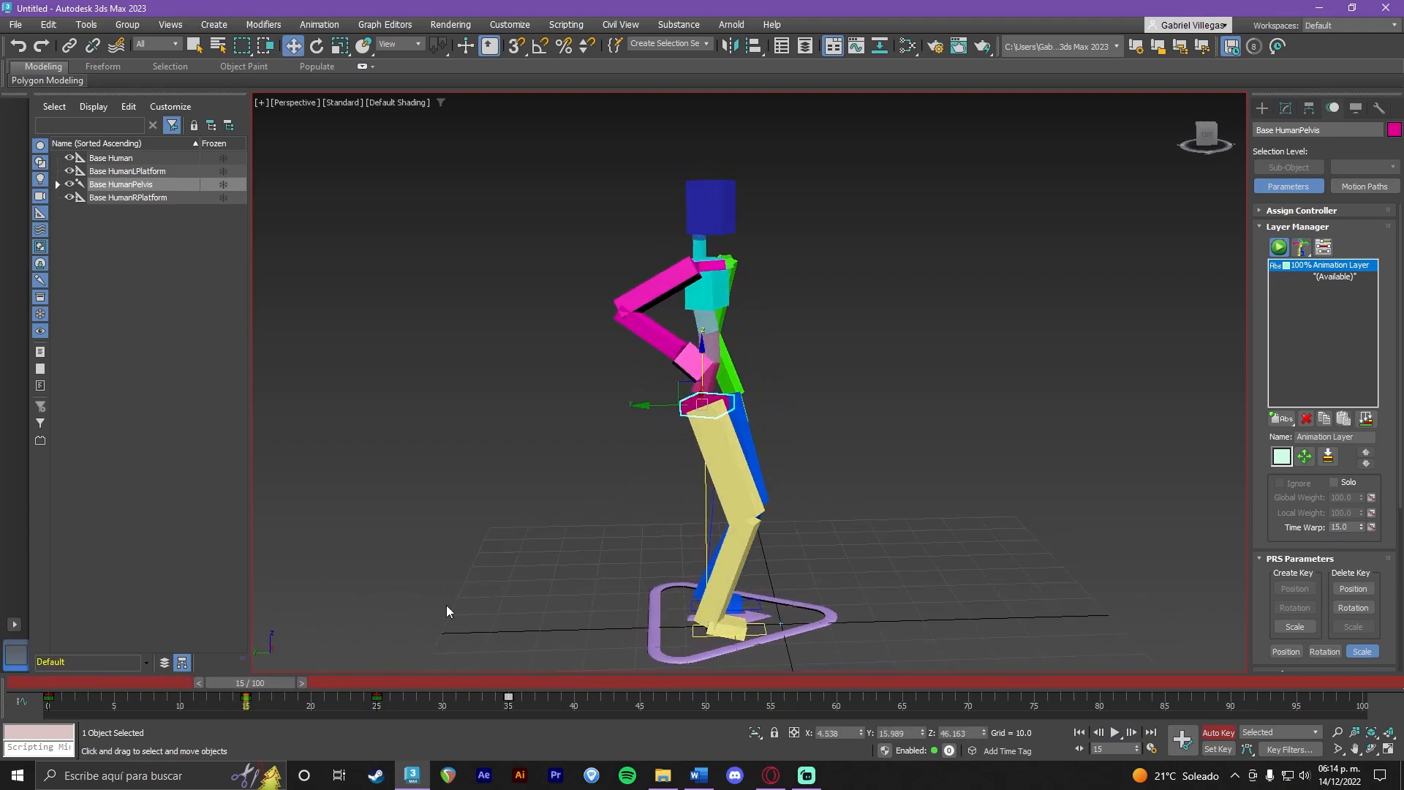
left_click_drag(269, 683, 77, 679)
mouse_move(647, 563)
middle_mouse_down("alt")
mouse_move(538, 547)
mouse_move(539, 586)
mouse_move(647, 539)
middle_mouse_up("alt")
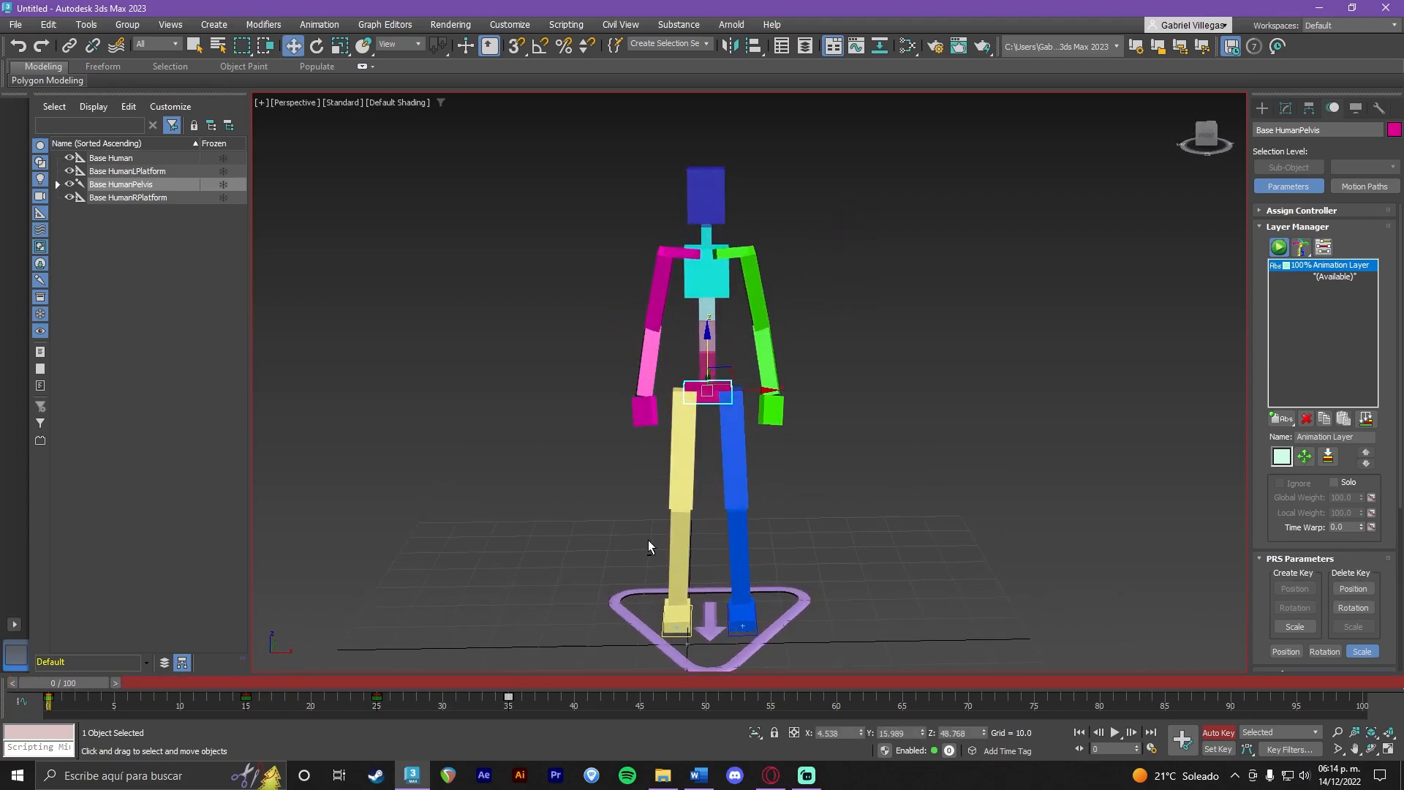